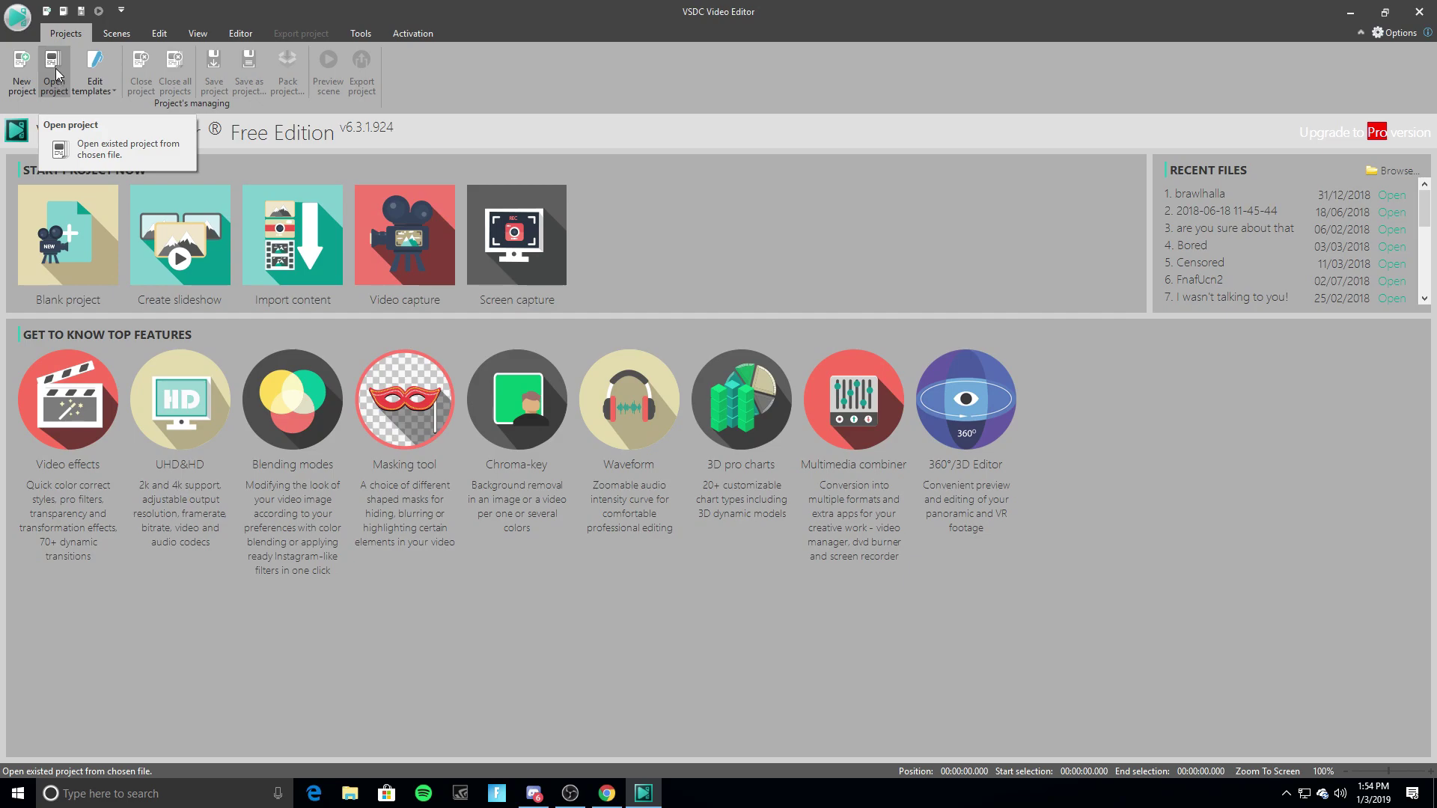
Create a 1080p, 20 fps project titled 'Test' with webcam clip WIN_20190103_13_34_36_Pro_1 imported.
click(20, 75)
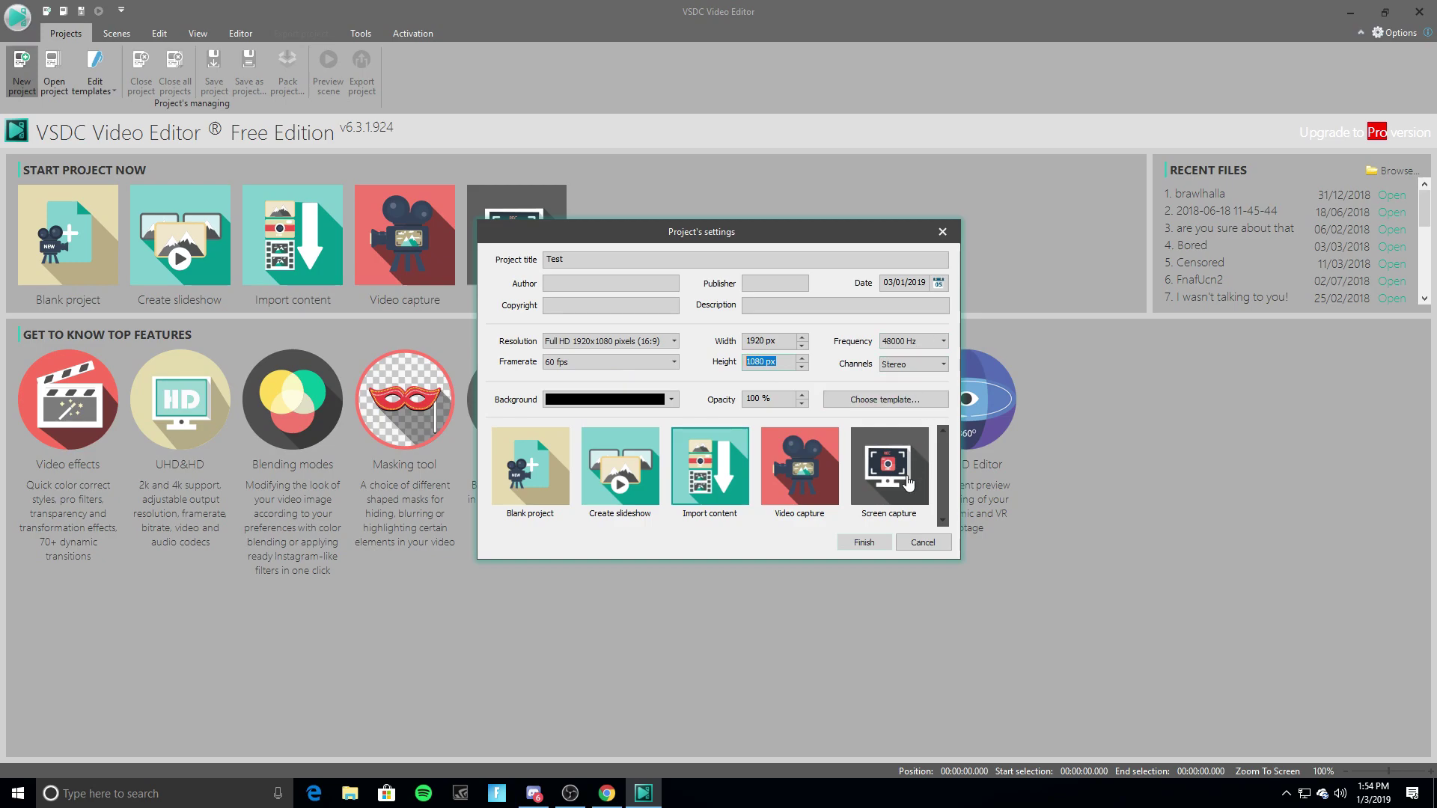
click(888, 548)
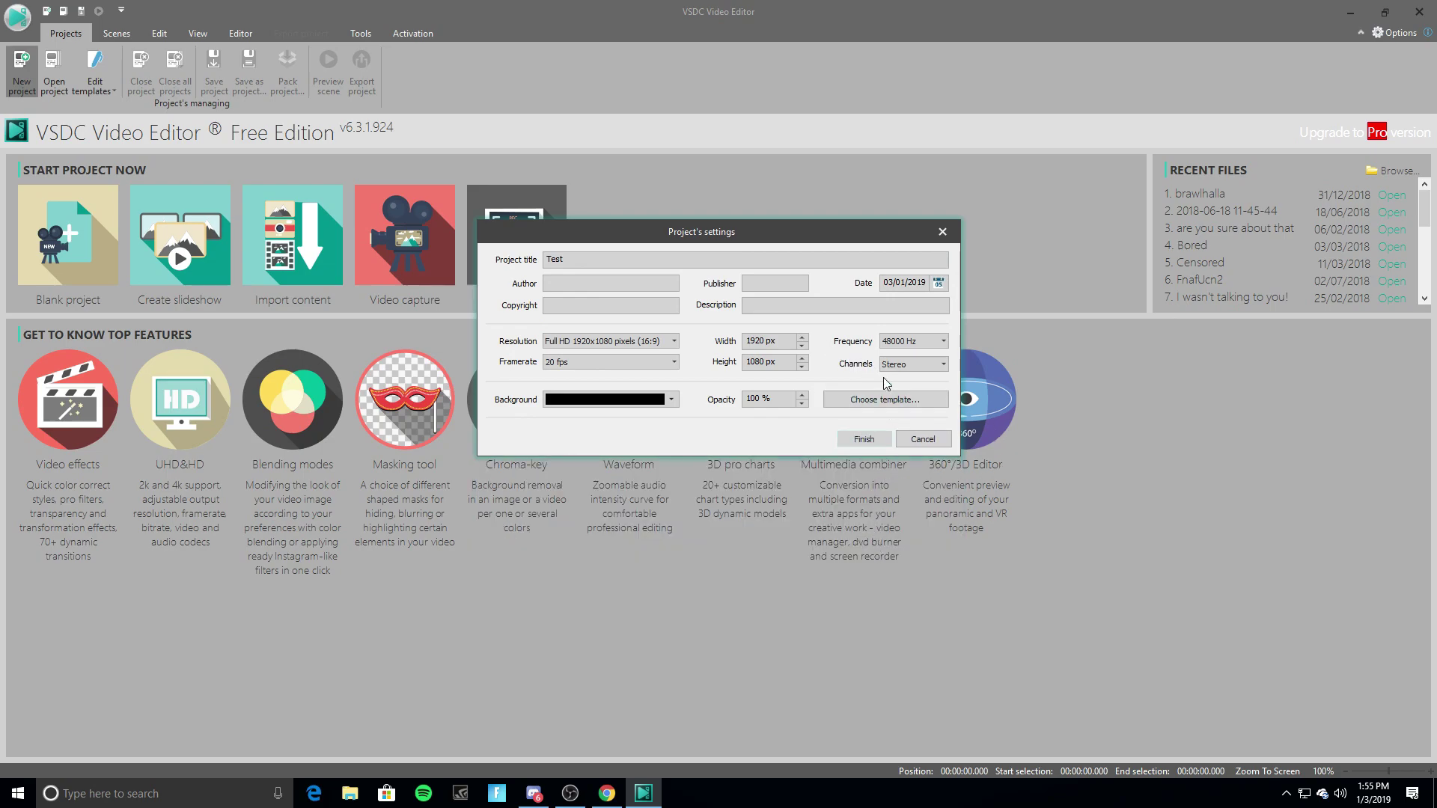
click(873, 439)
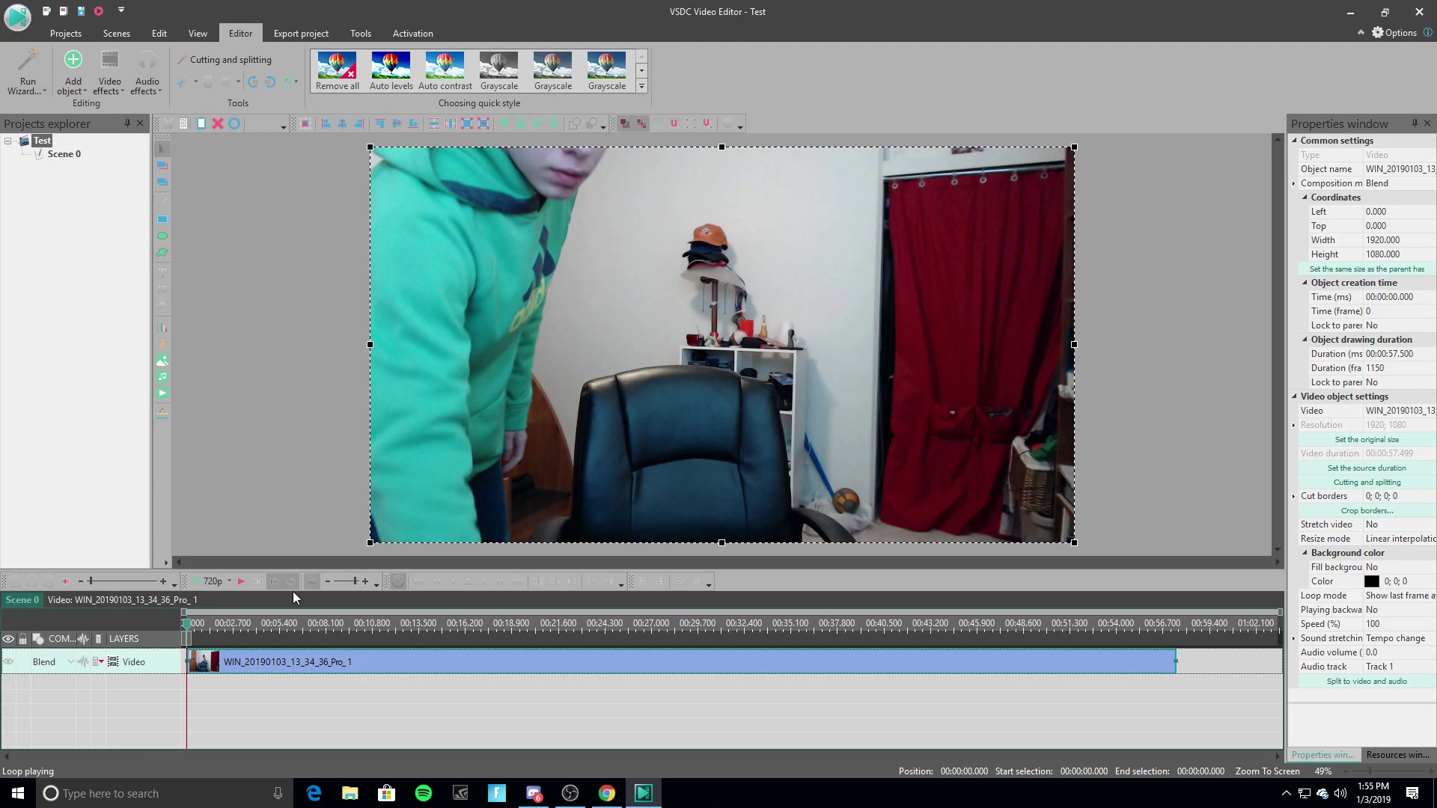
click(241, 583)
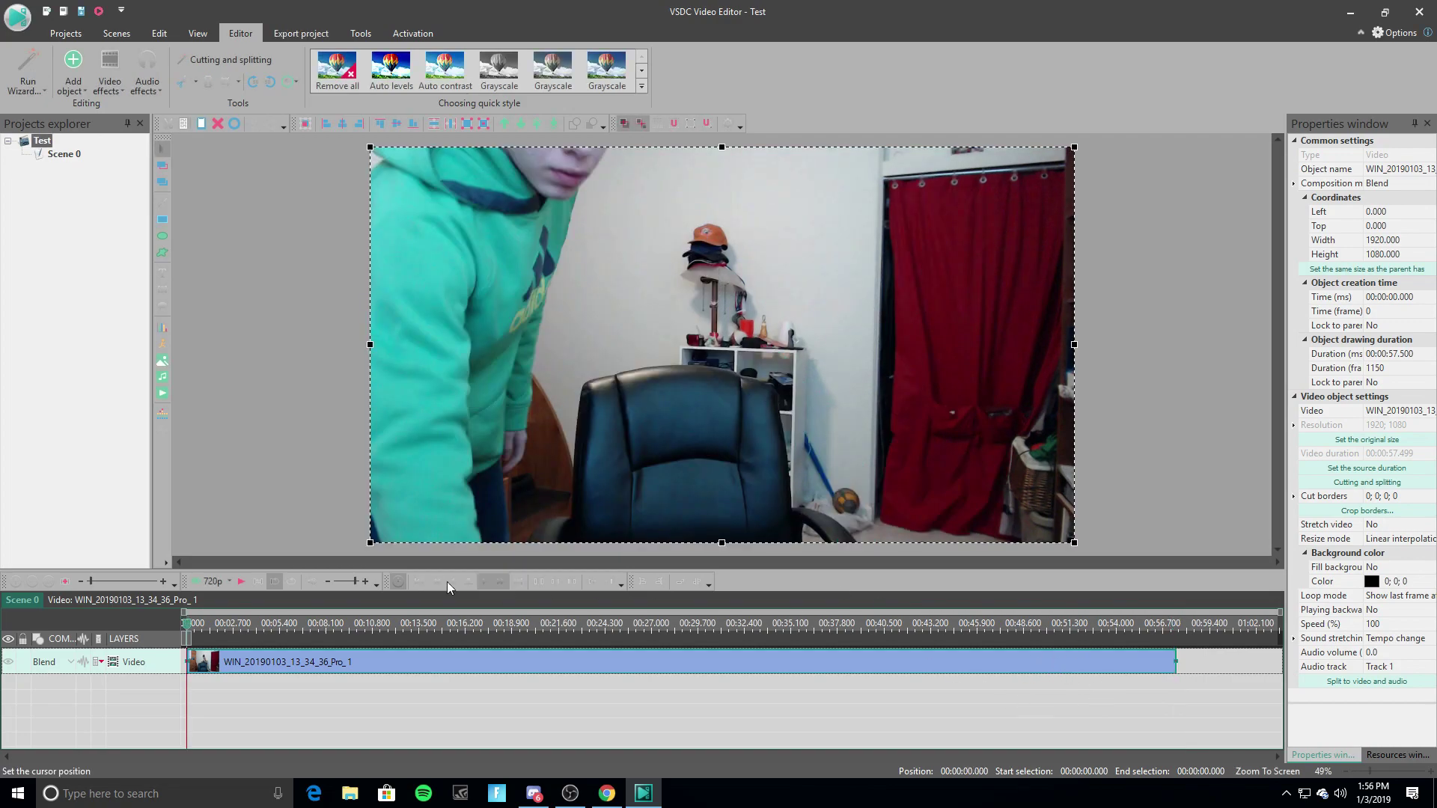
click(229, 581)
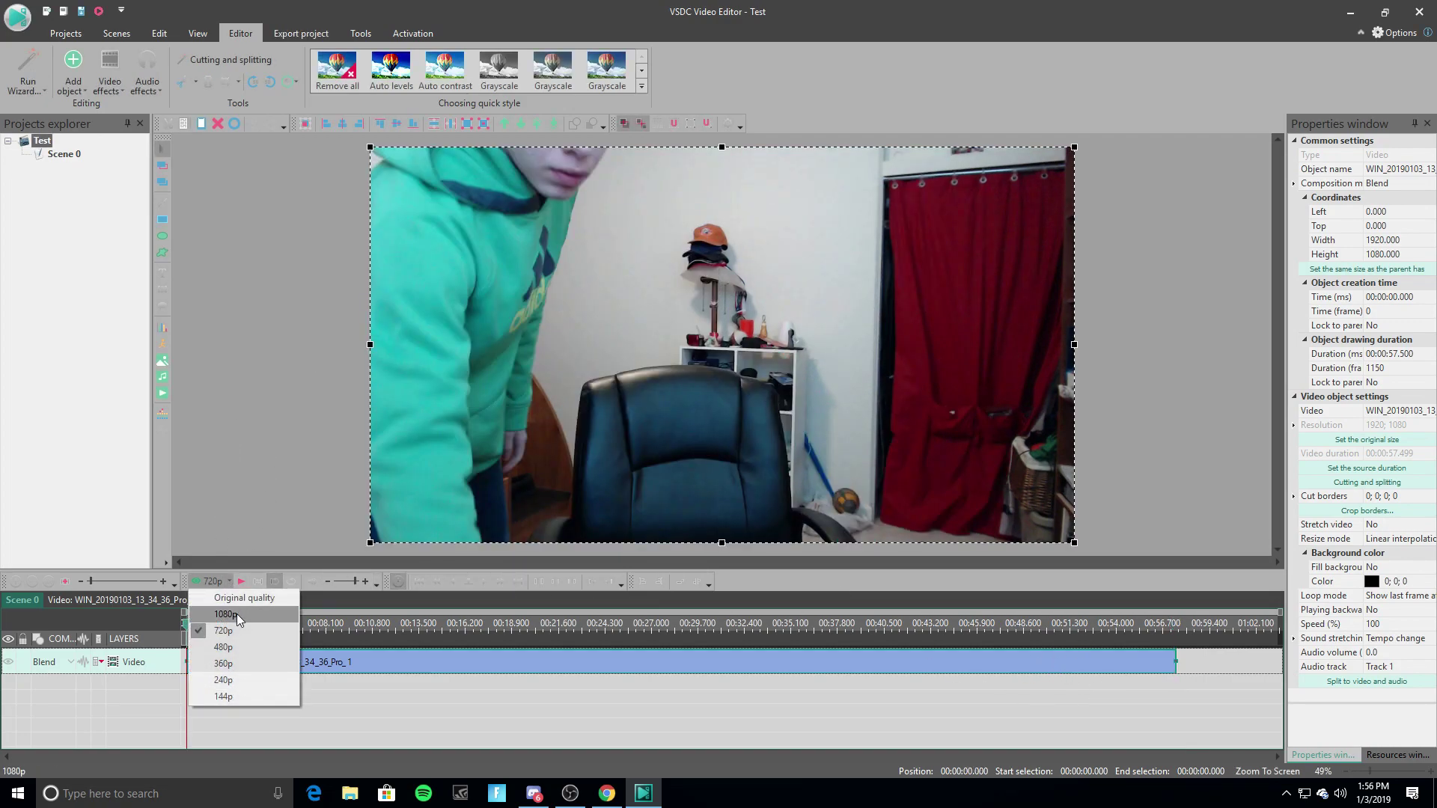
click(241, 495)
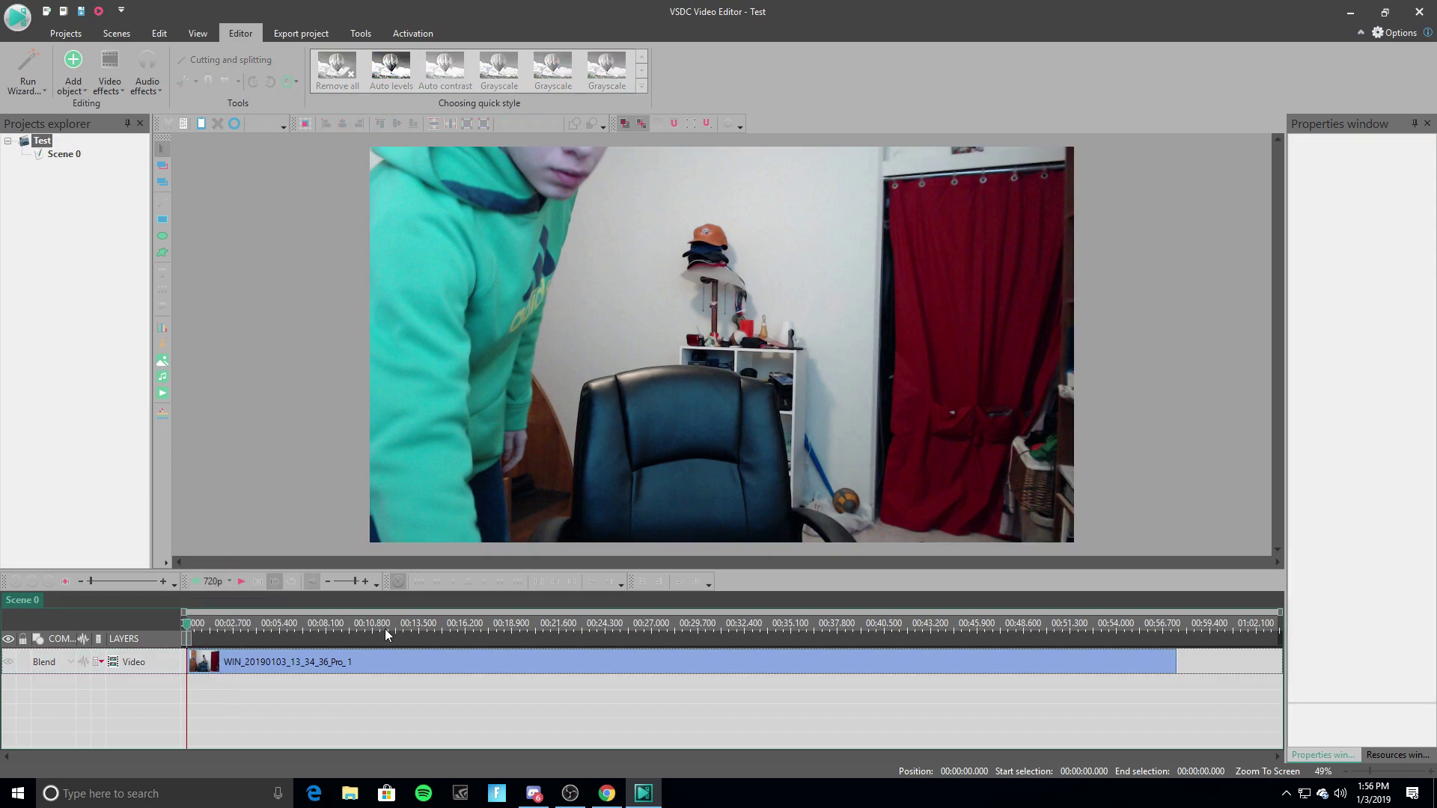
click(316, 662)
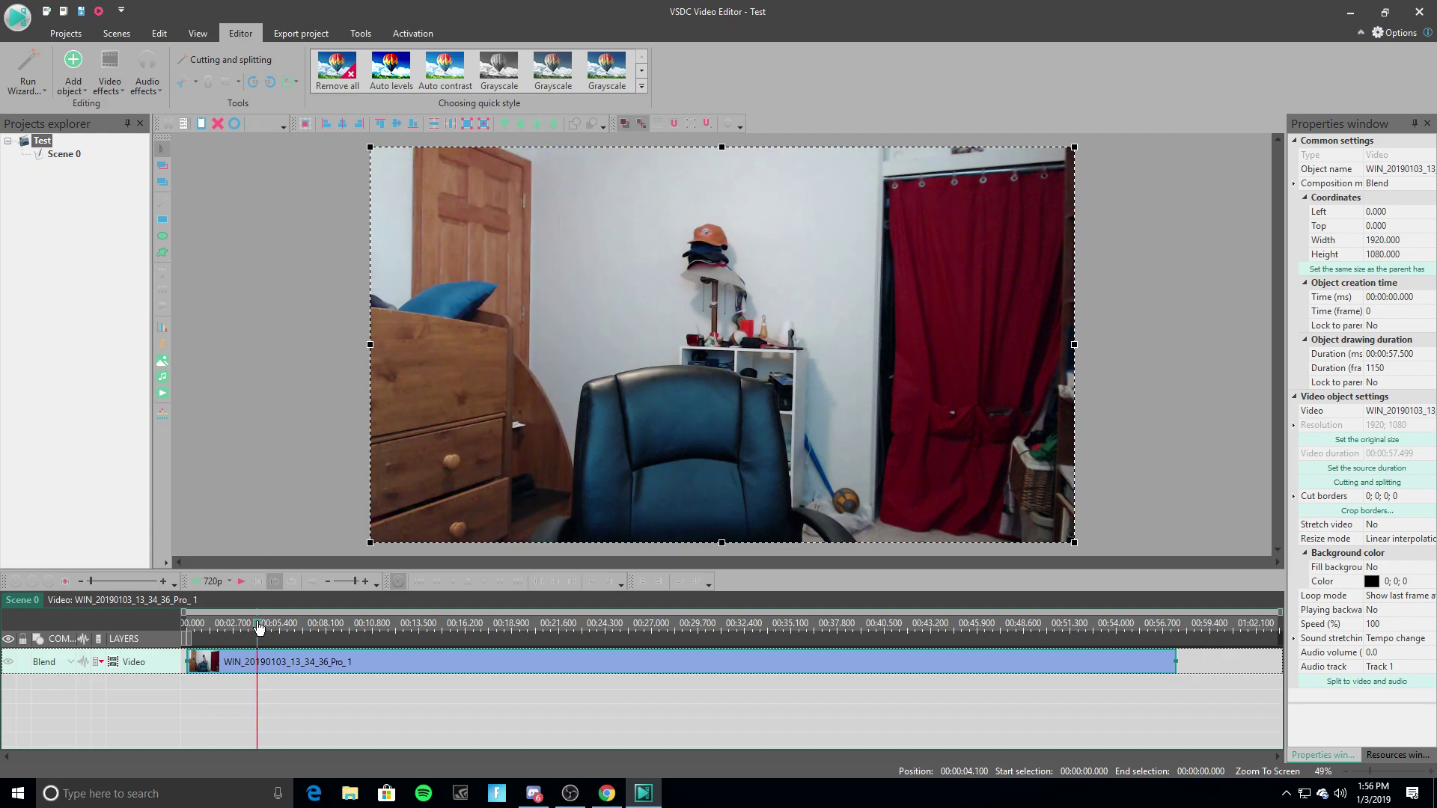
Place the playhead at exactly 2 seconds and preview the clip from there.
drag(258, 627, 248, 615)
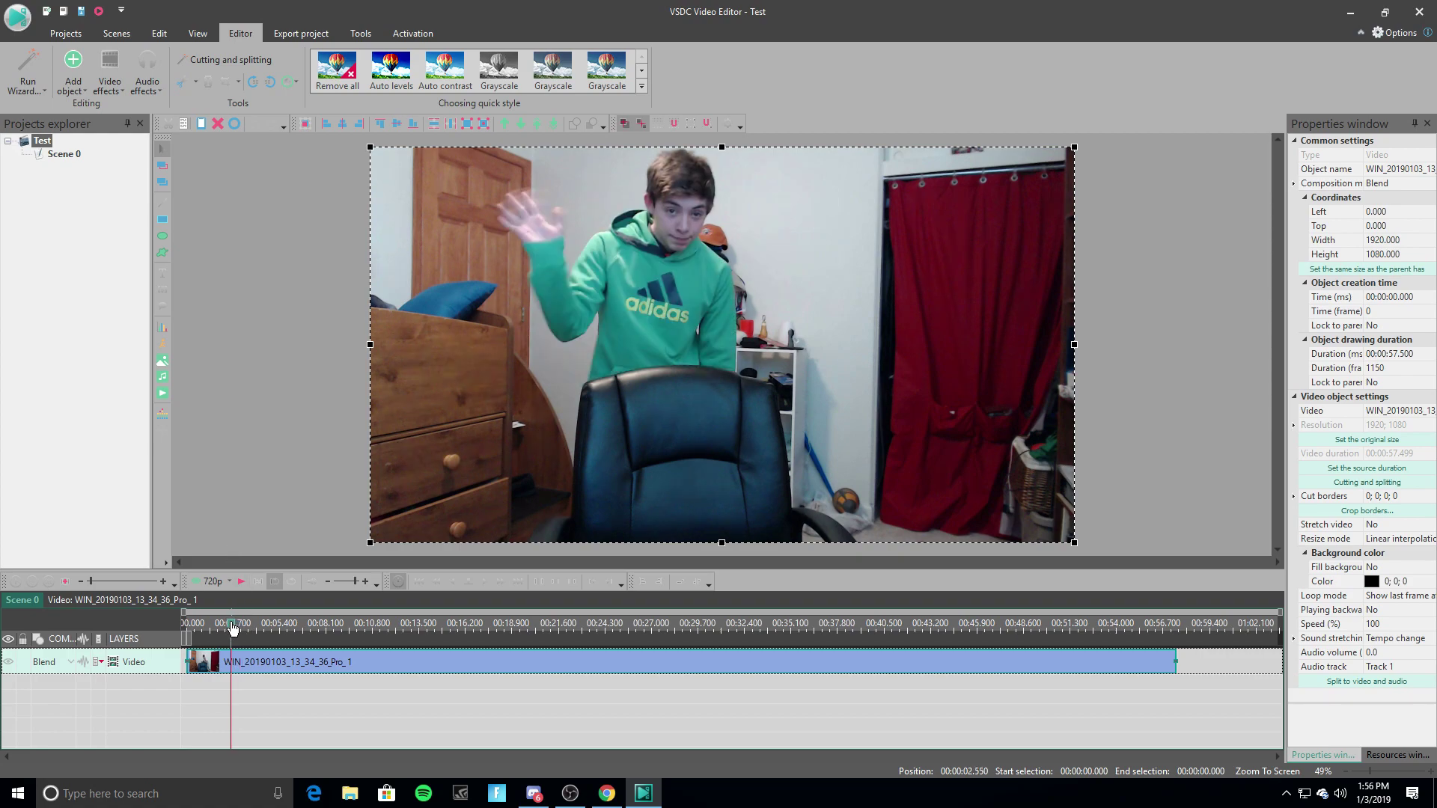
key(Right)
key(Right)
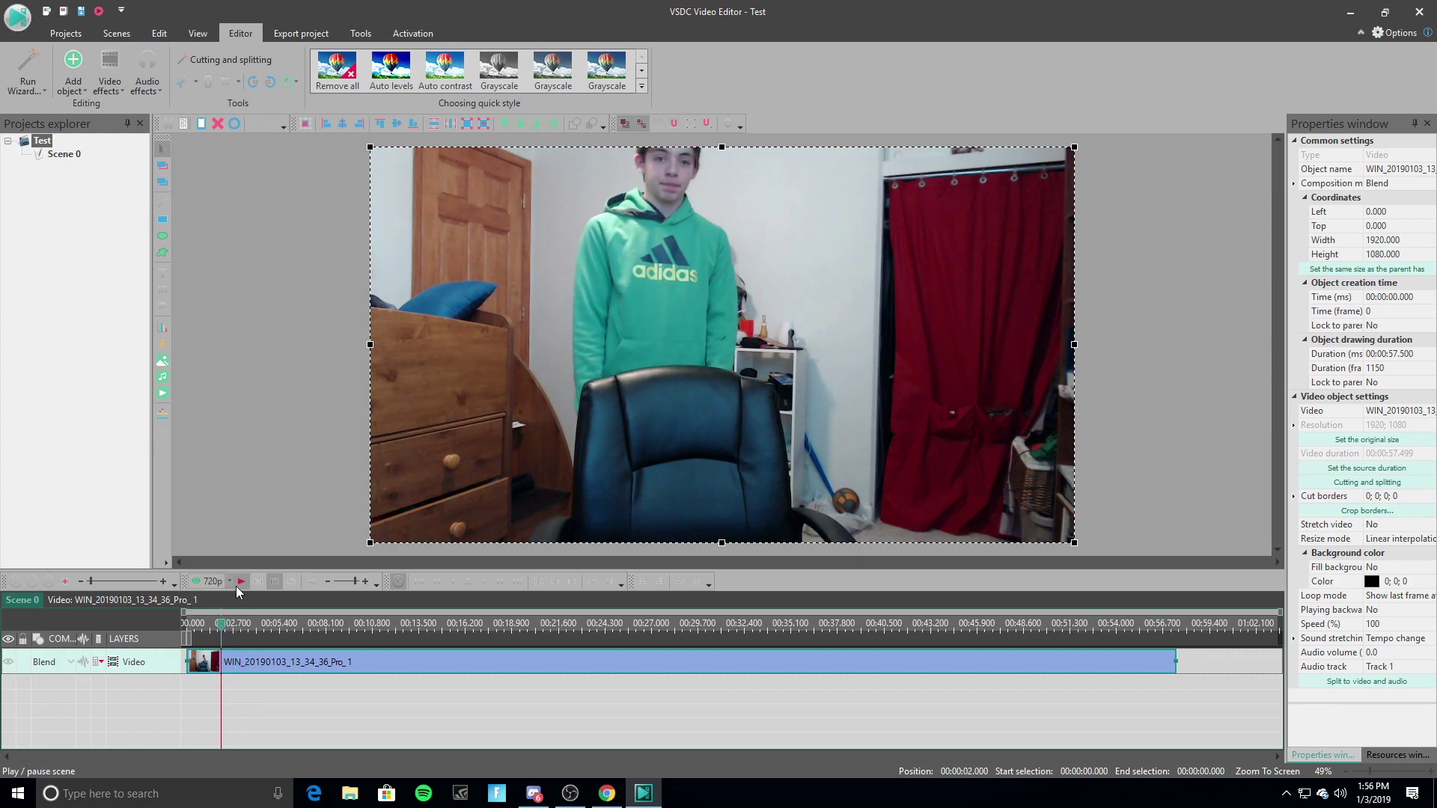
click(240, 585)
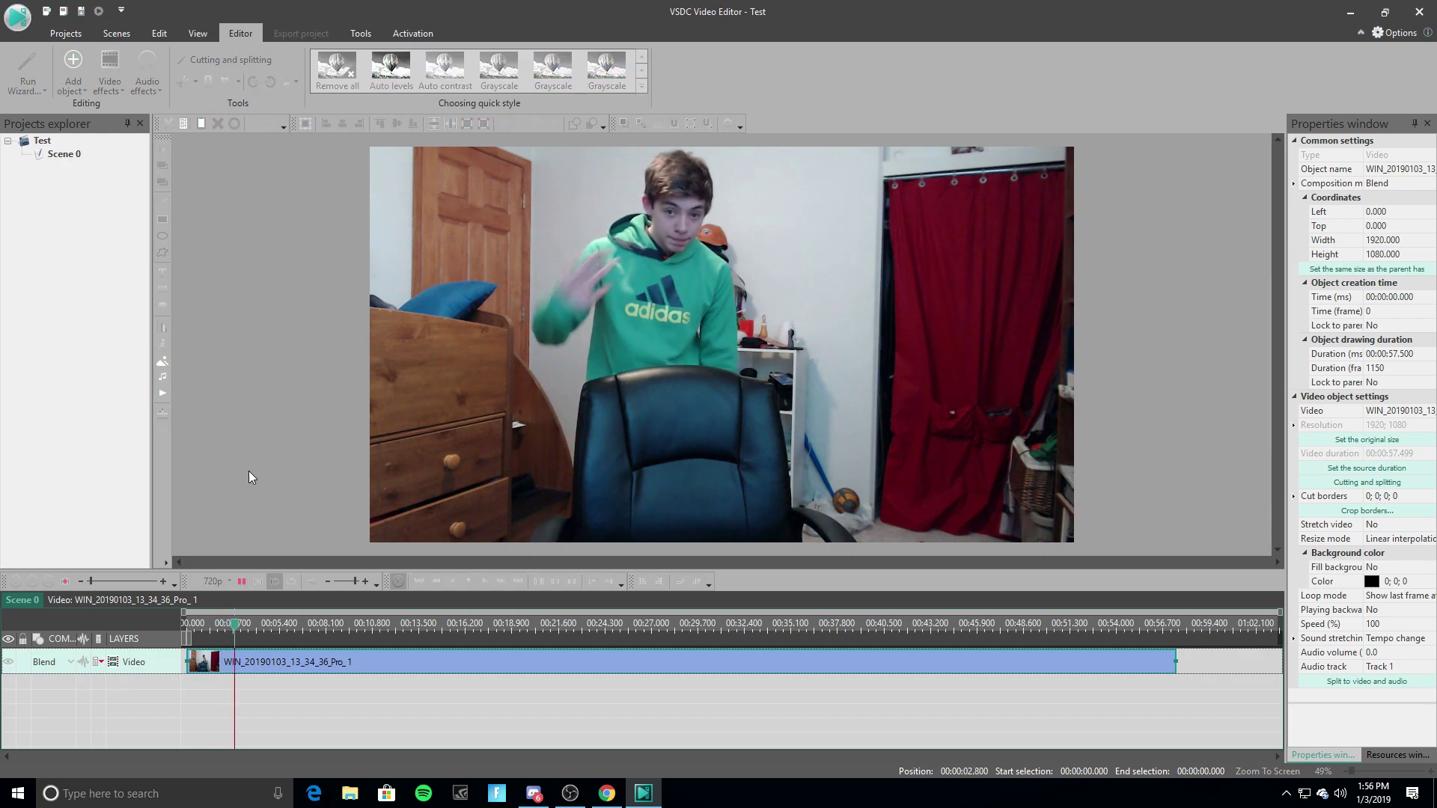
key(space)
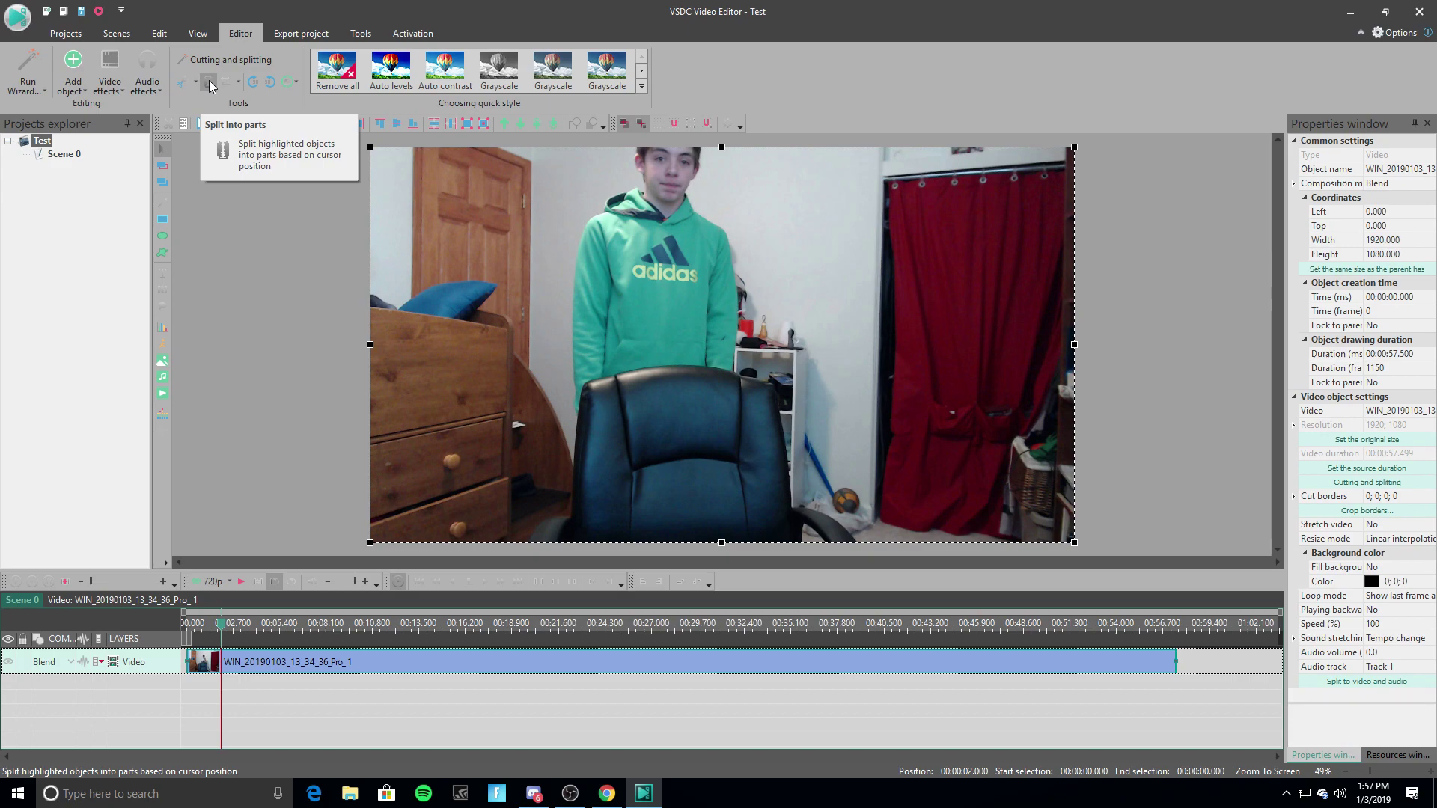
Move the first 2-second piece onto its own layer and delete it.
drag(204, 661, 202, 688)
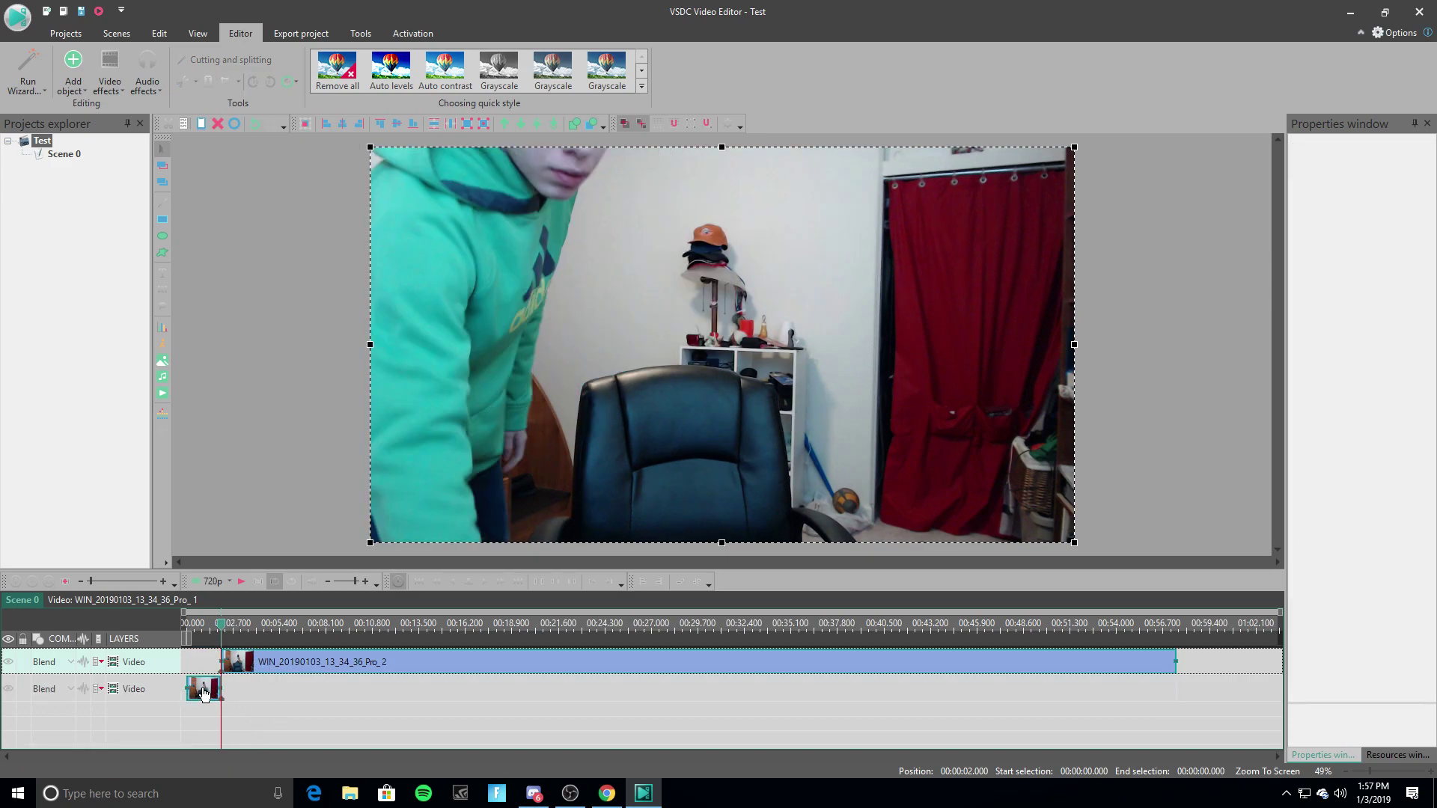
double_click(204, 690)
click(30, 599)
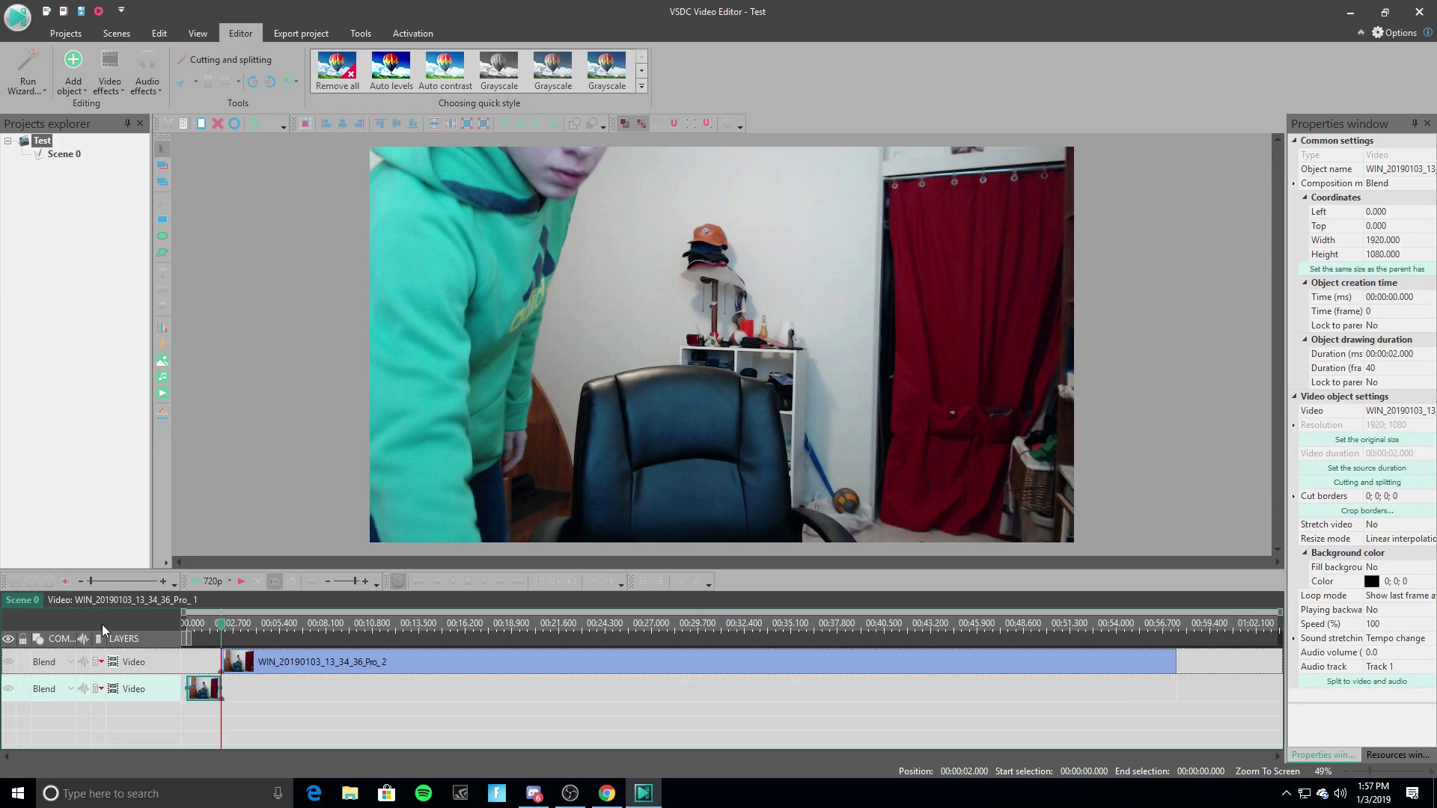
double_click(297, 665)
click(21, 601)
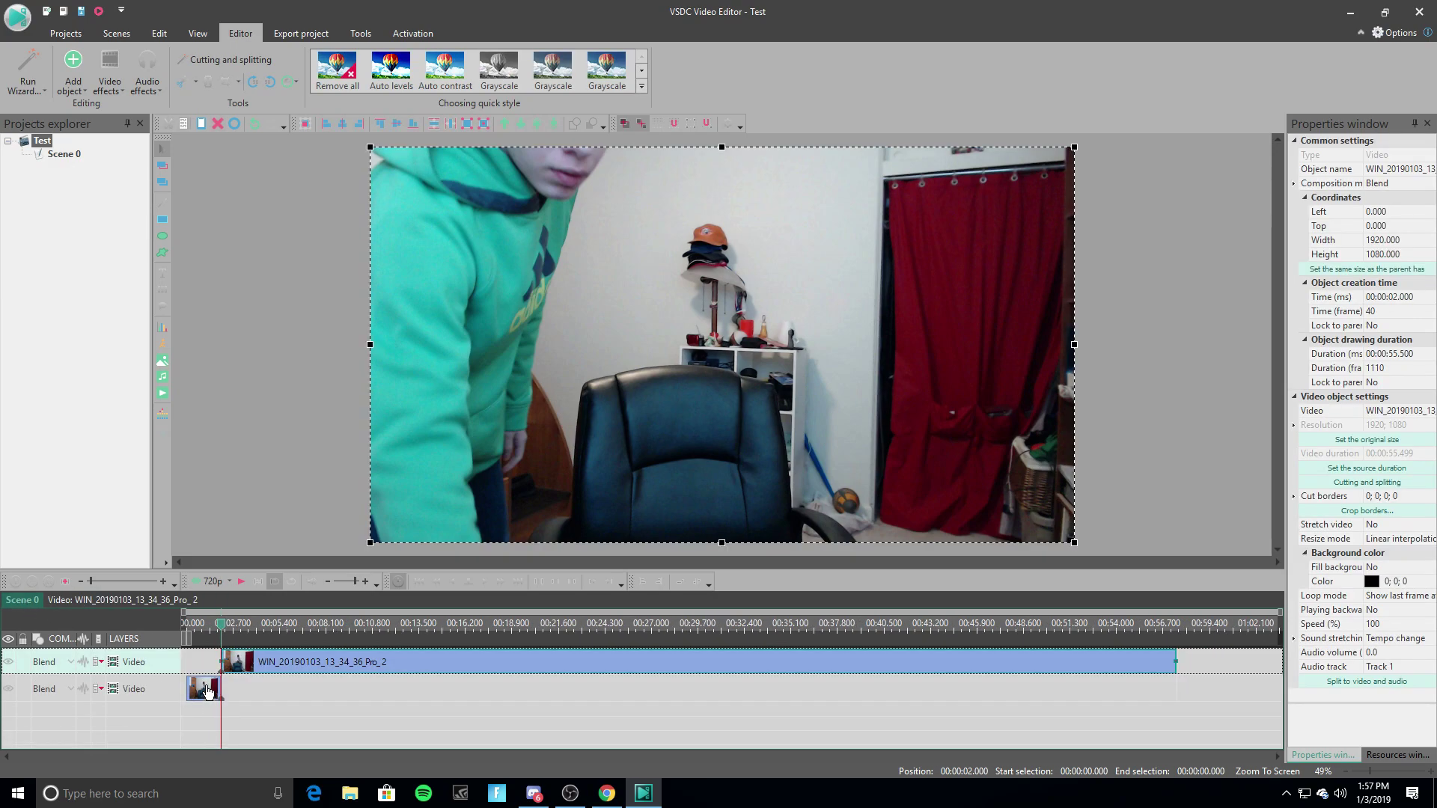
click(208, 692)
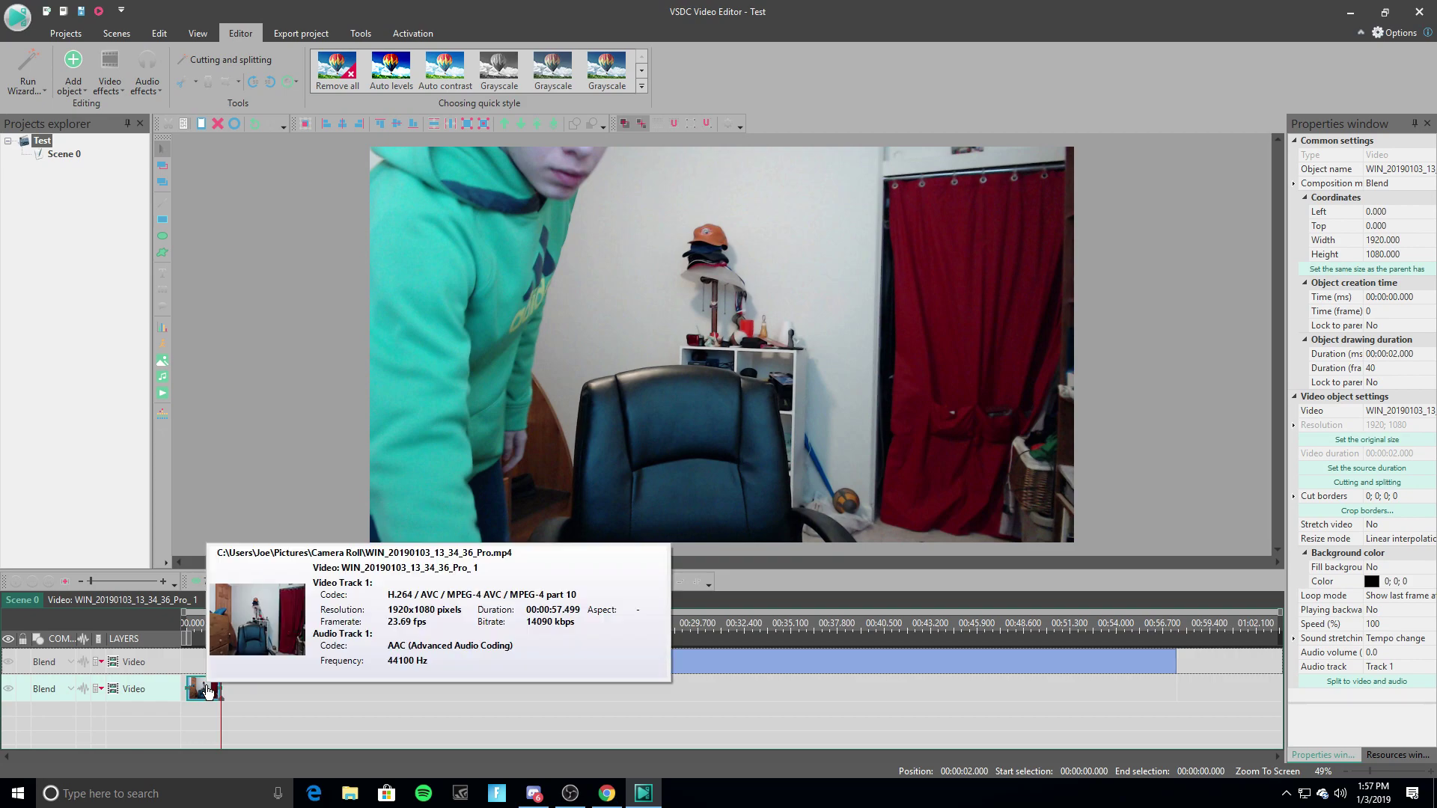
right_click(207, 692)
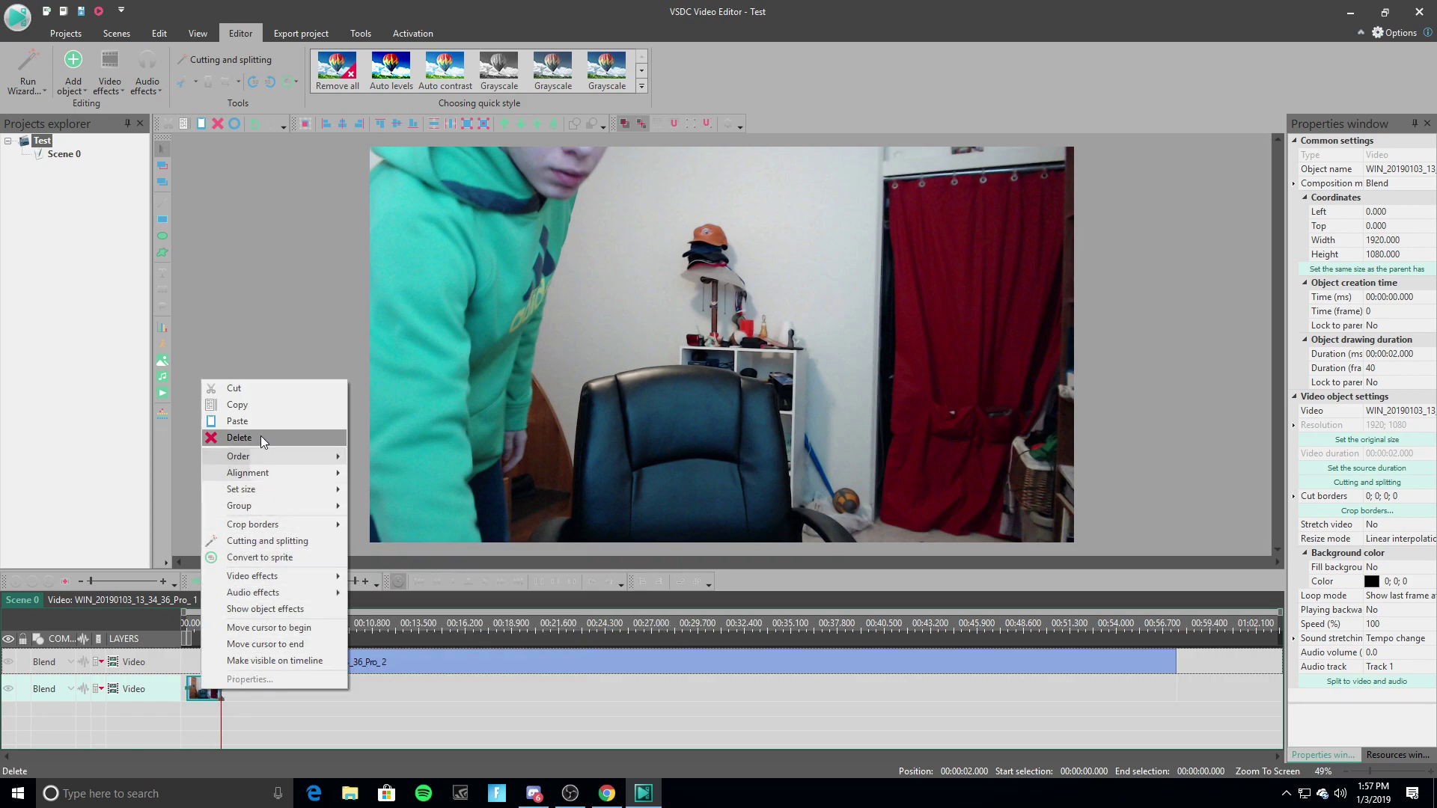
click(239, 440)
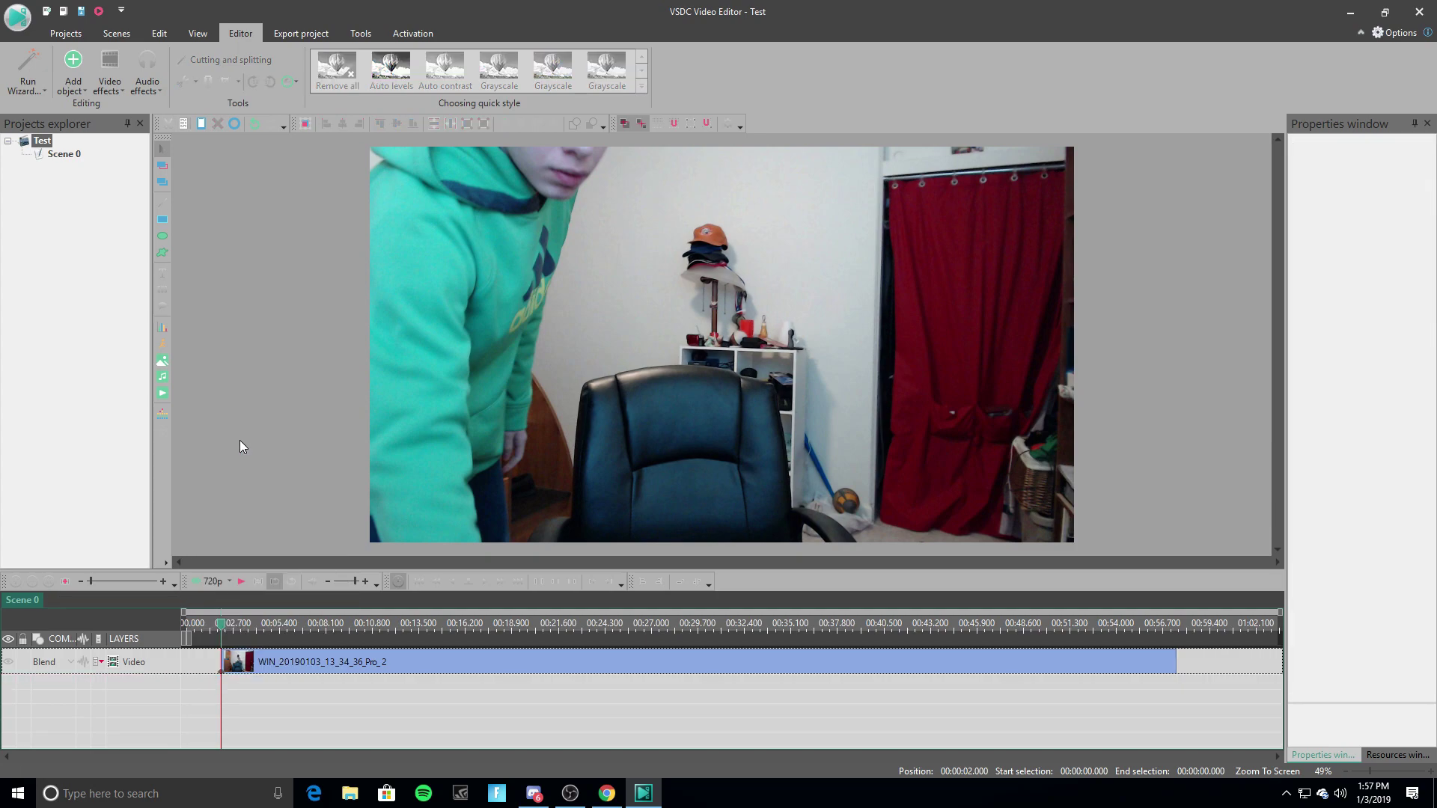
Slide the remaining Pro_2 clip to the timeline start and preview, parking the playhead at 3.35 s.
drag(387, 668, 186, 645)
key(space)
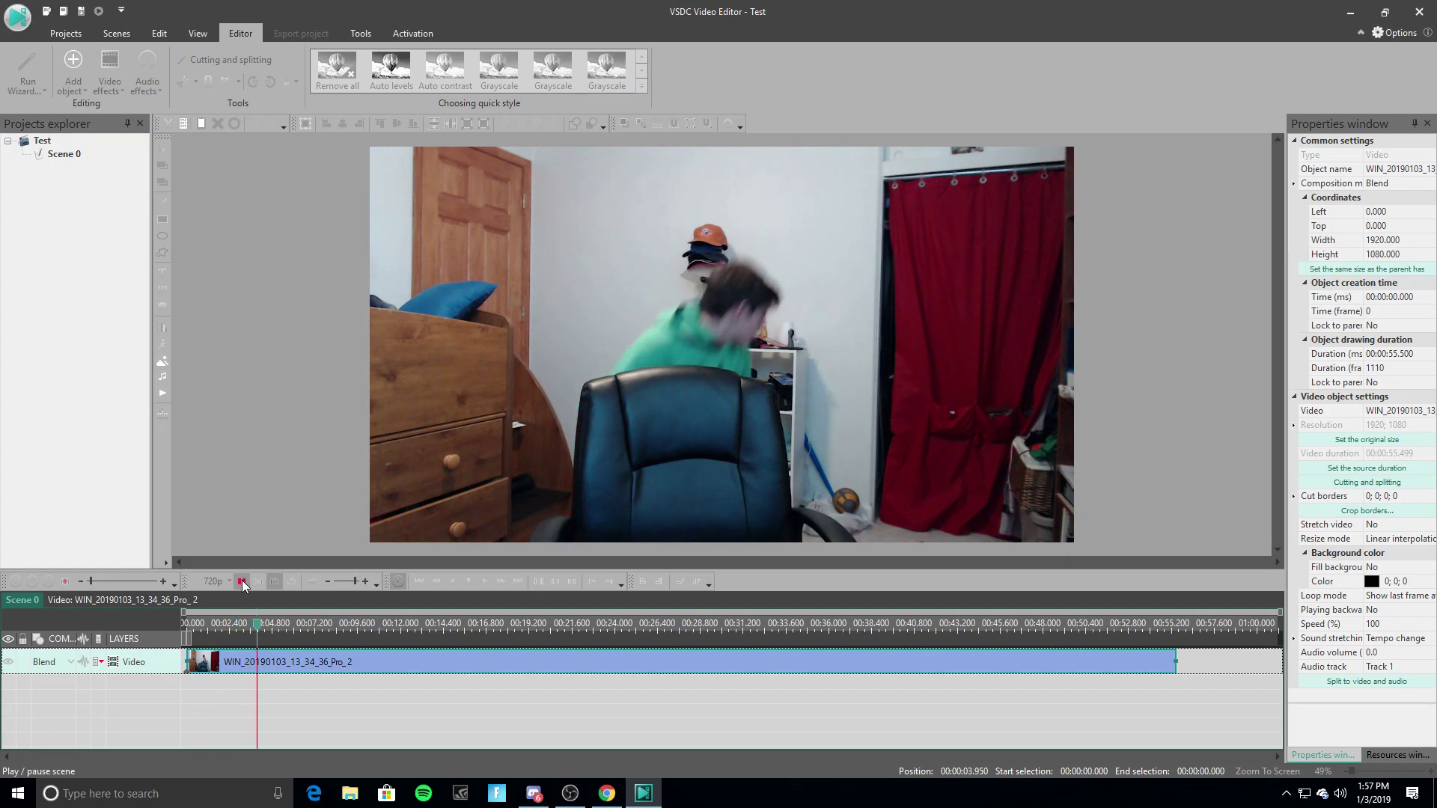
key(space)
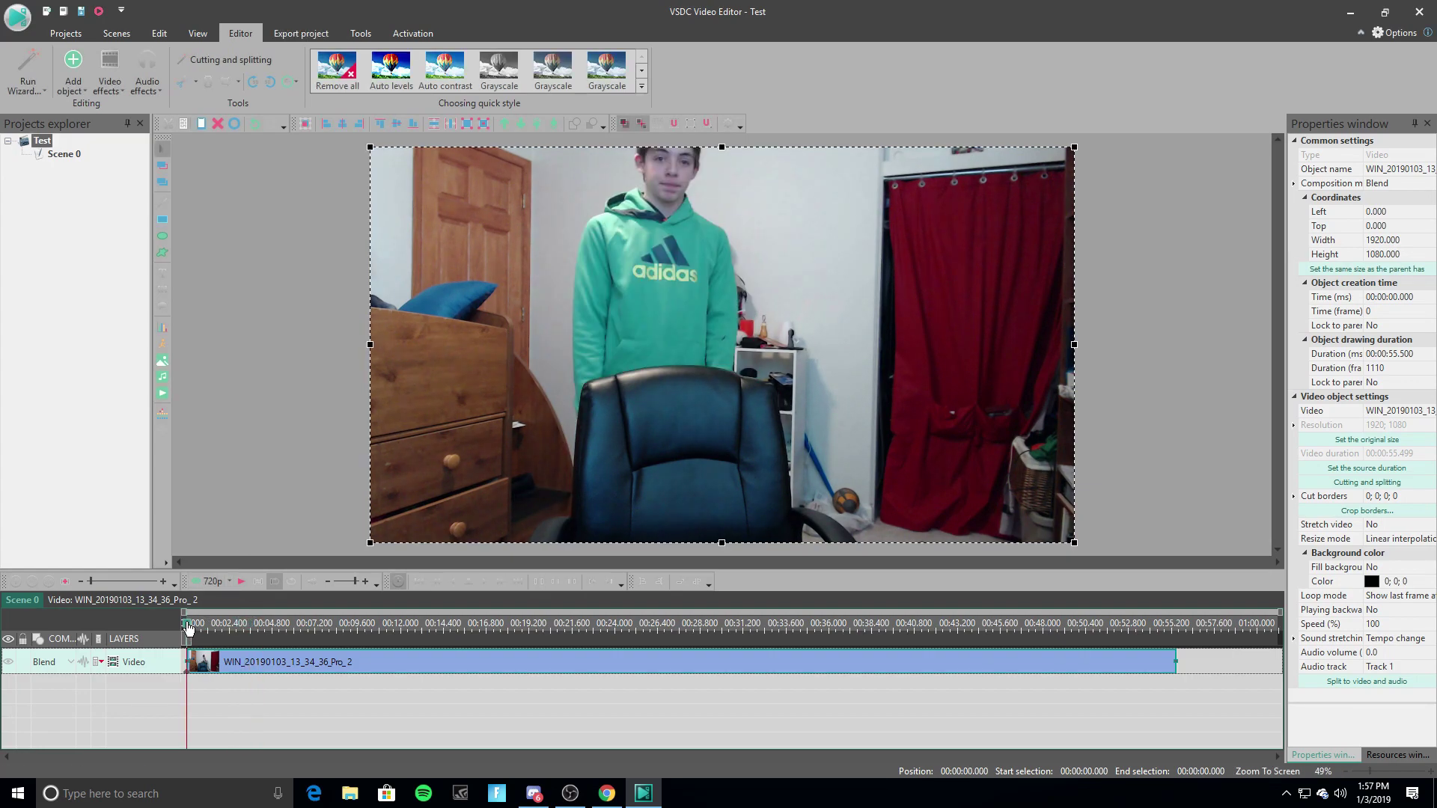
drag(187, 629, 254, 634)
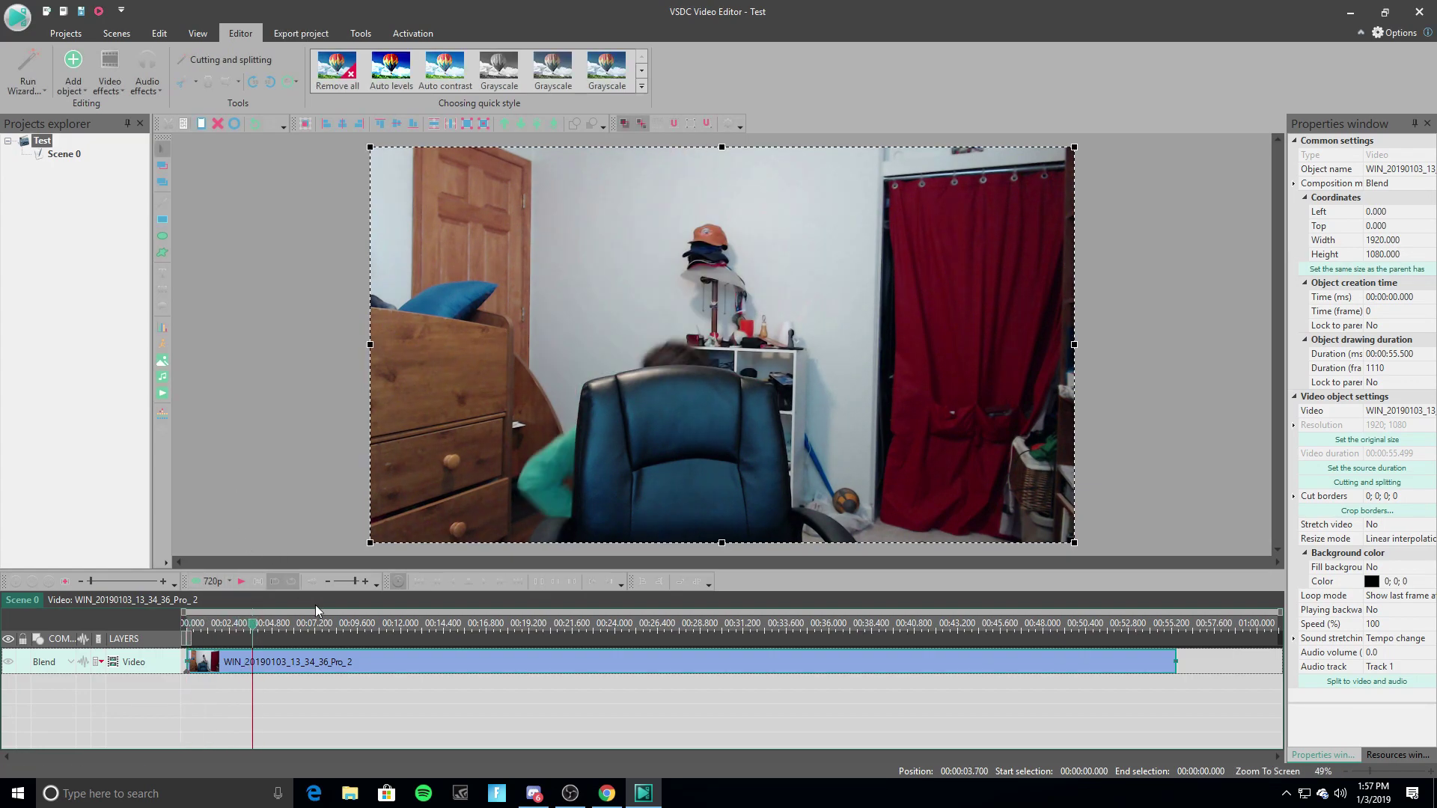
drag(255, 628, 246, 629)
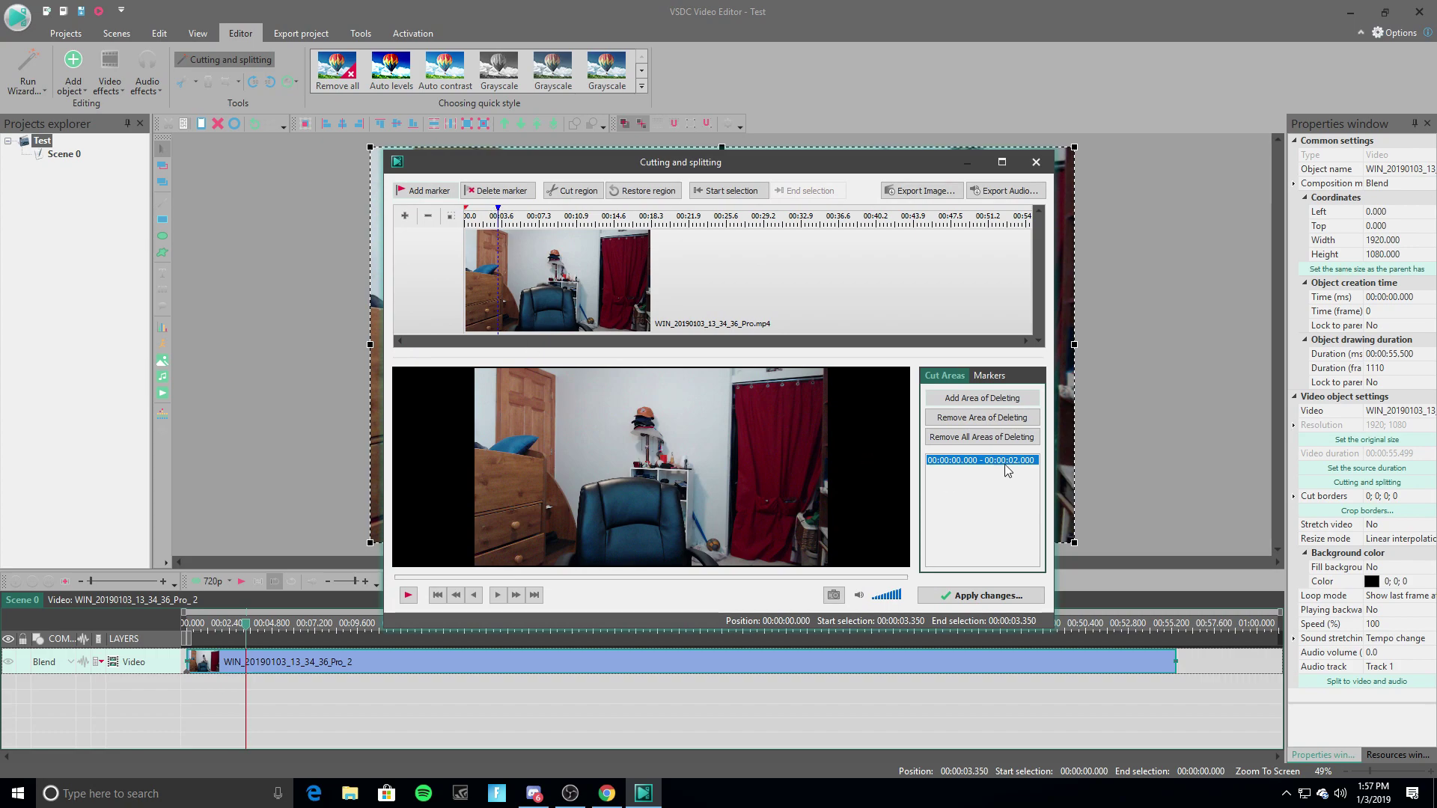
Add split markers at 3.350 s and 10.970 s and apply them to split the clip.
click(441, 192)
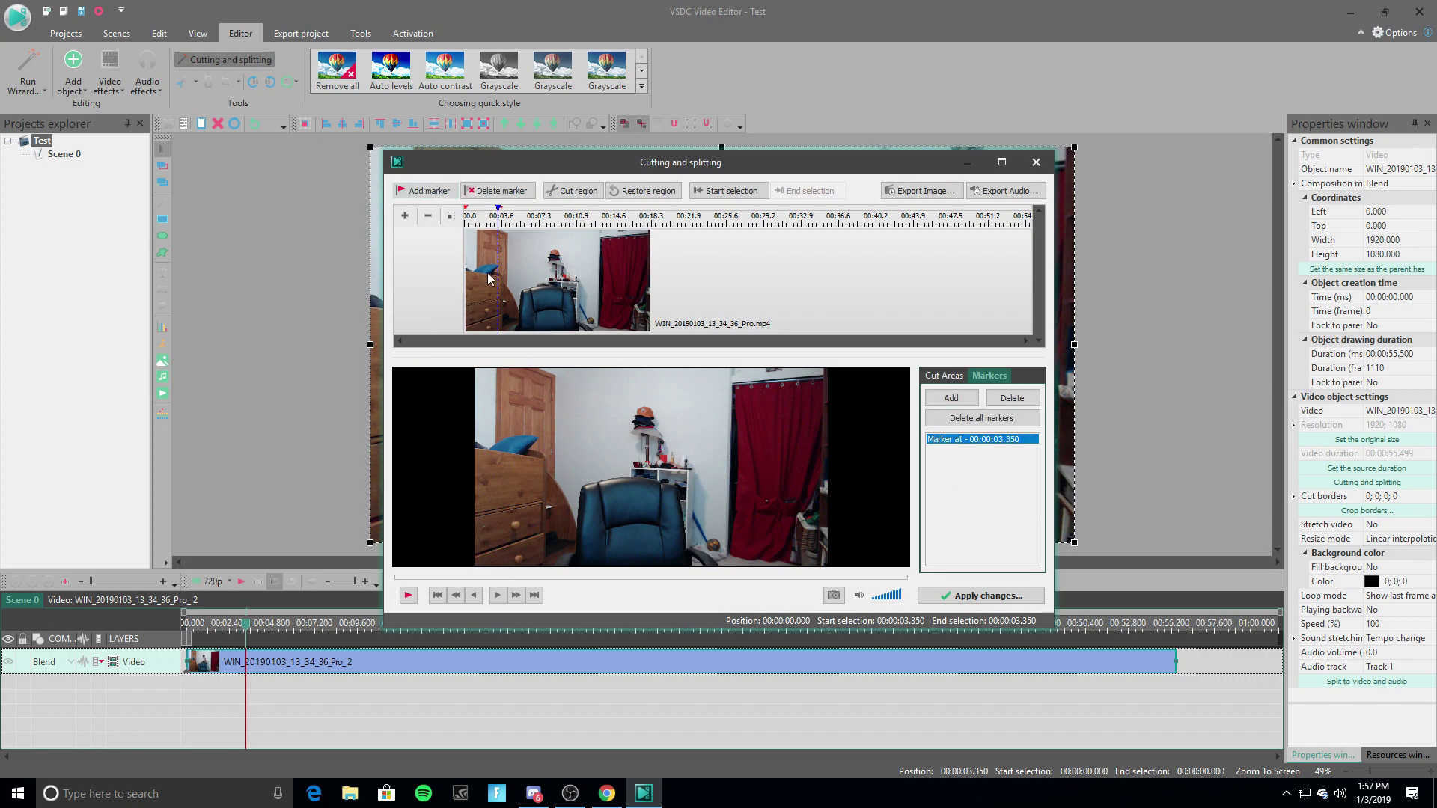
click(408, 596)
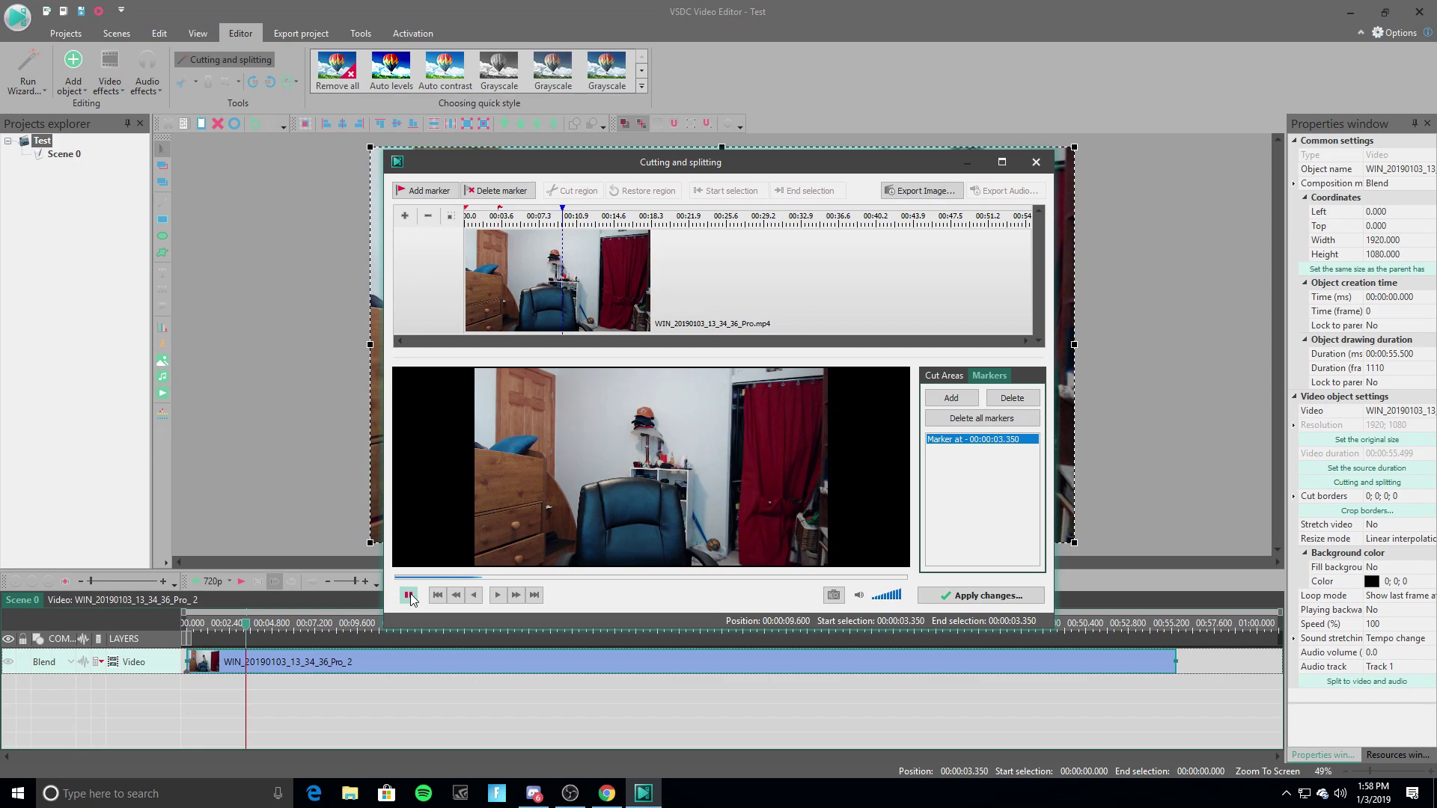
click(408, 595)
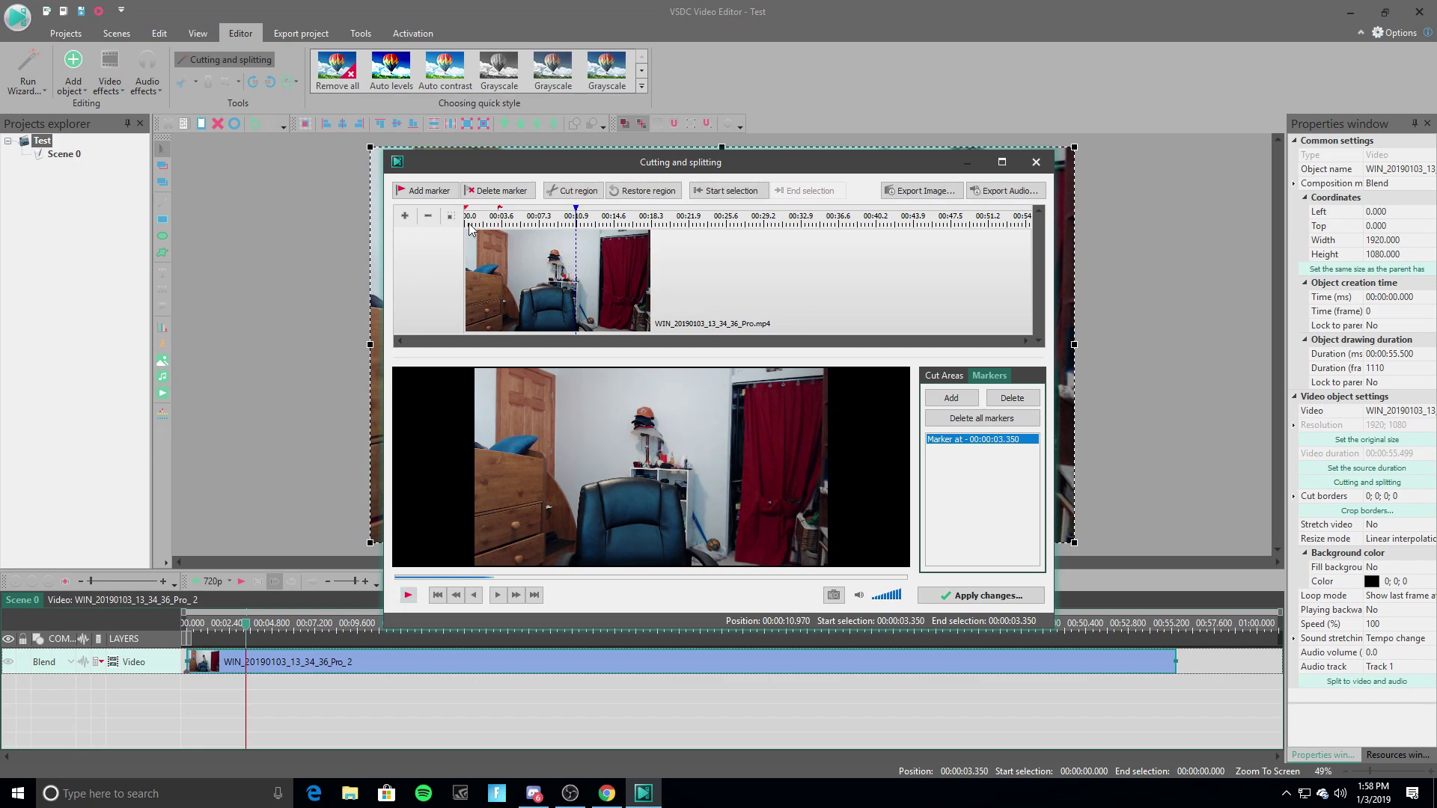
click(423, 190)
click(980, 594)
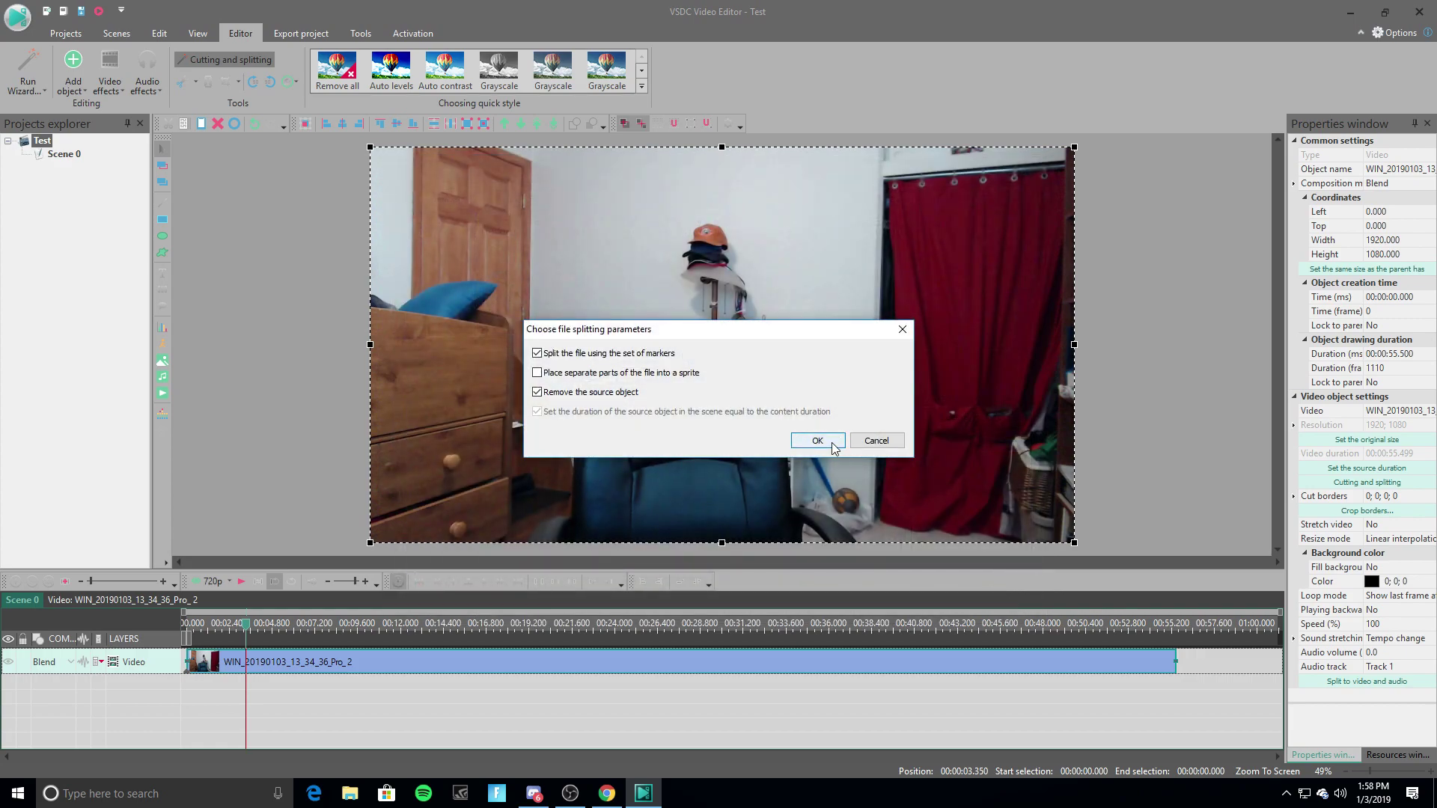
click(832, 443)
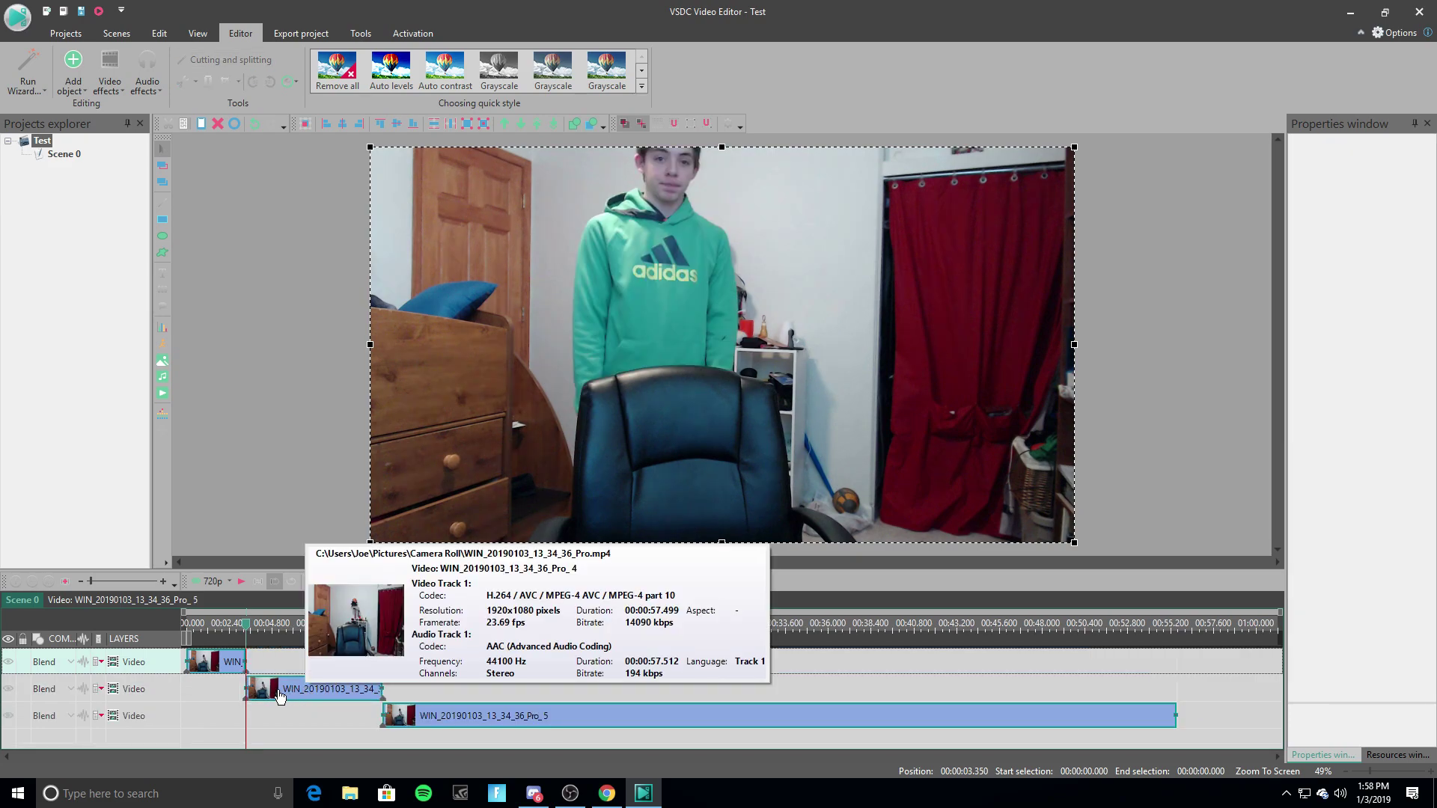
Delete the middle piece of the split clip.
click(120, 599)
click(32, 600)
click(315, 690)
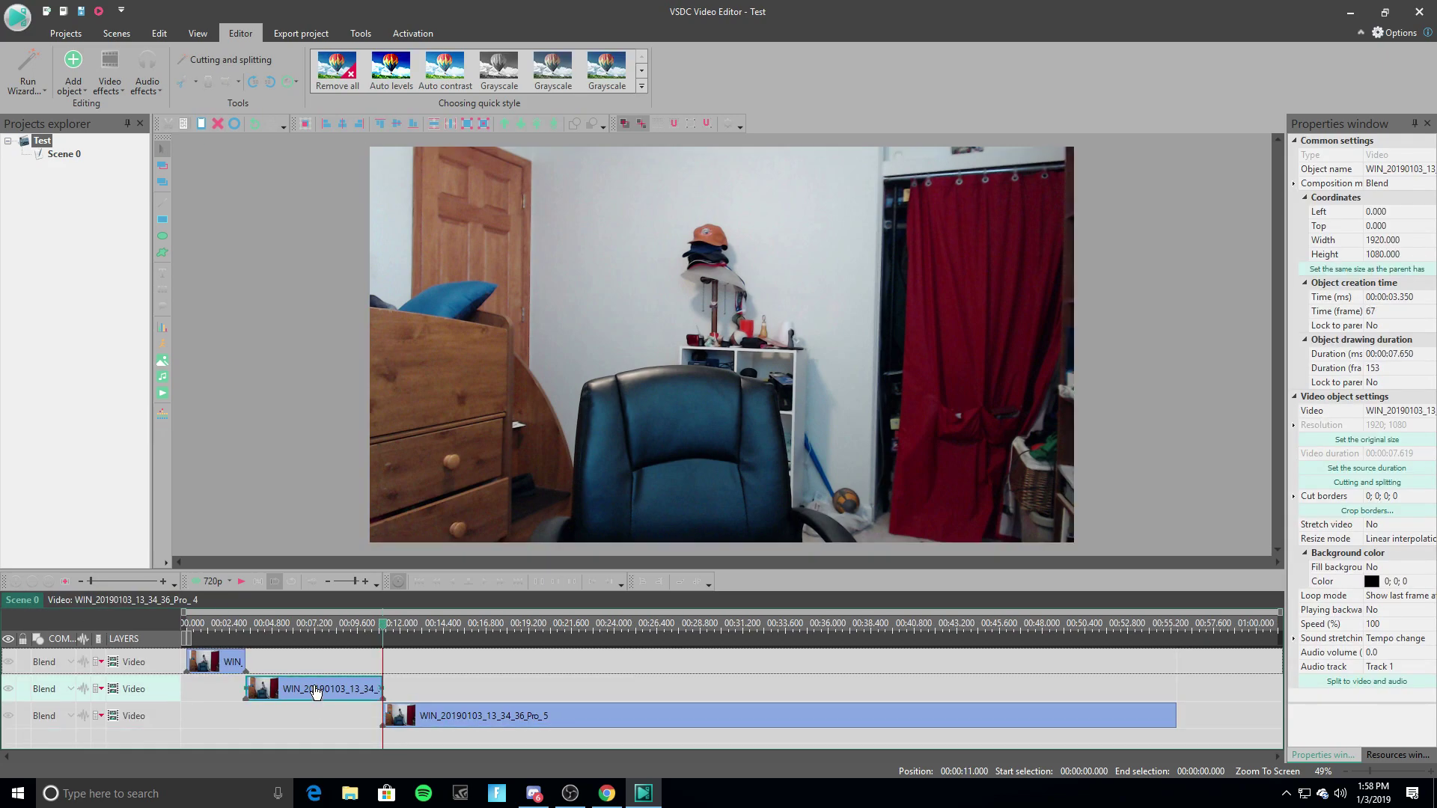
right_click(315, 690)
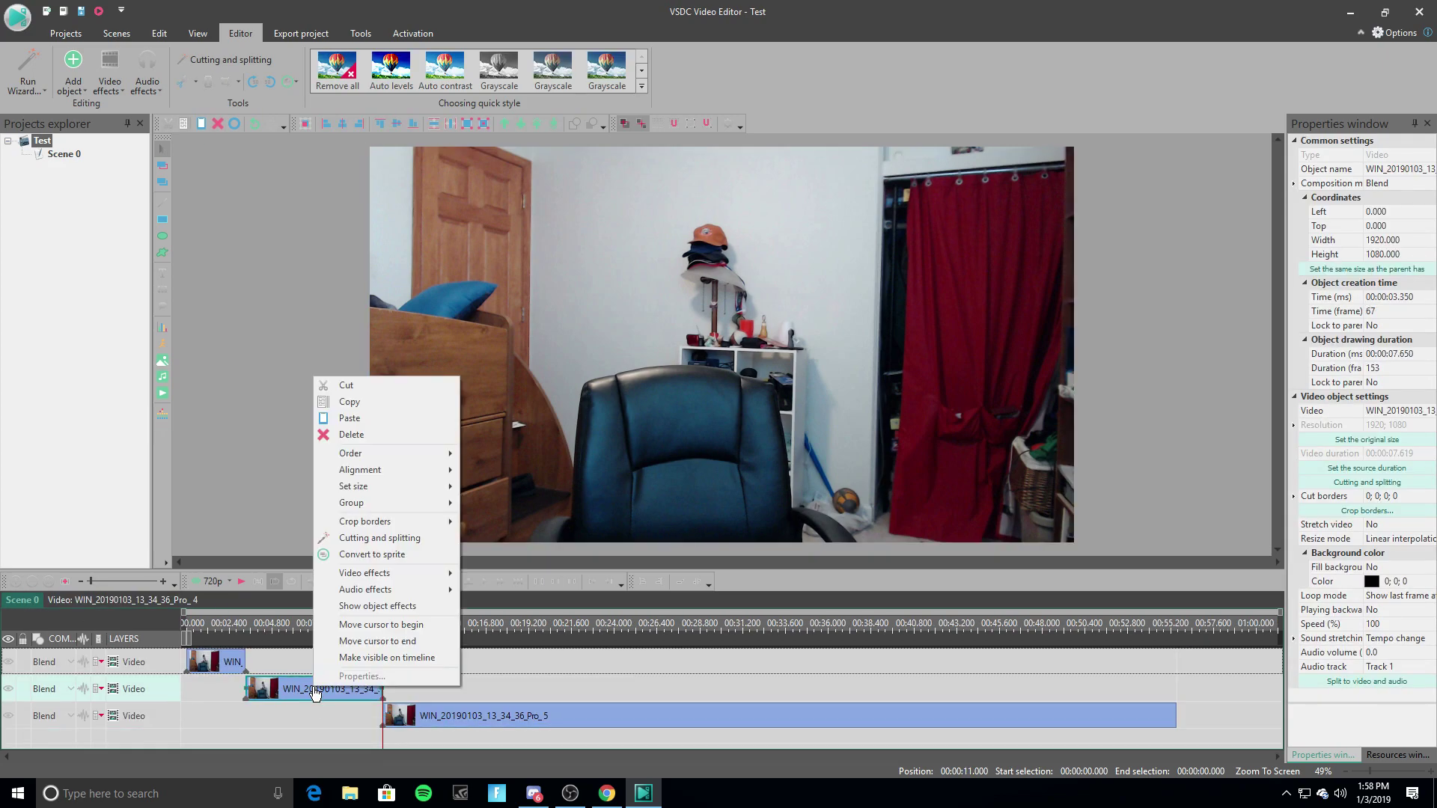
click(366, 431)
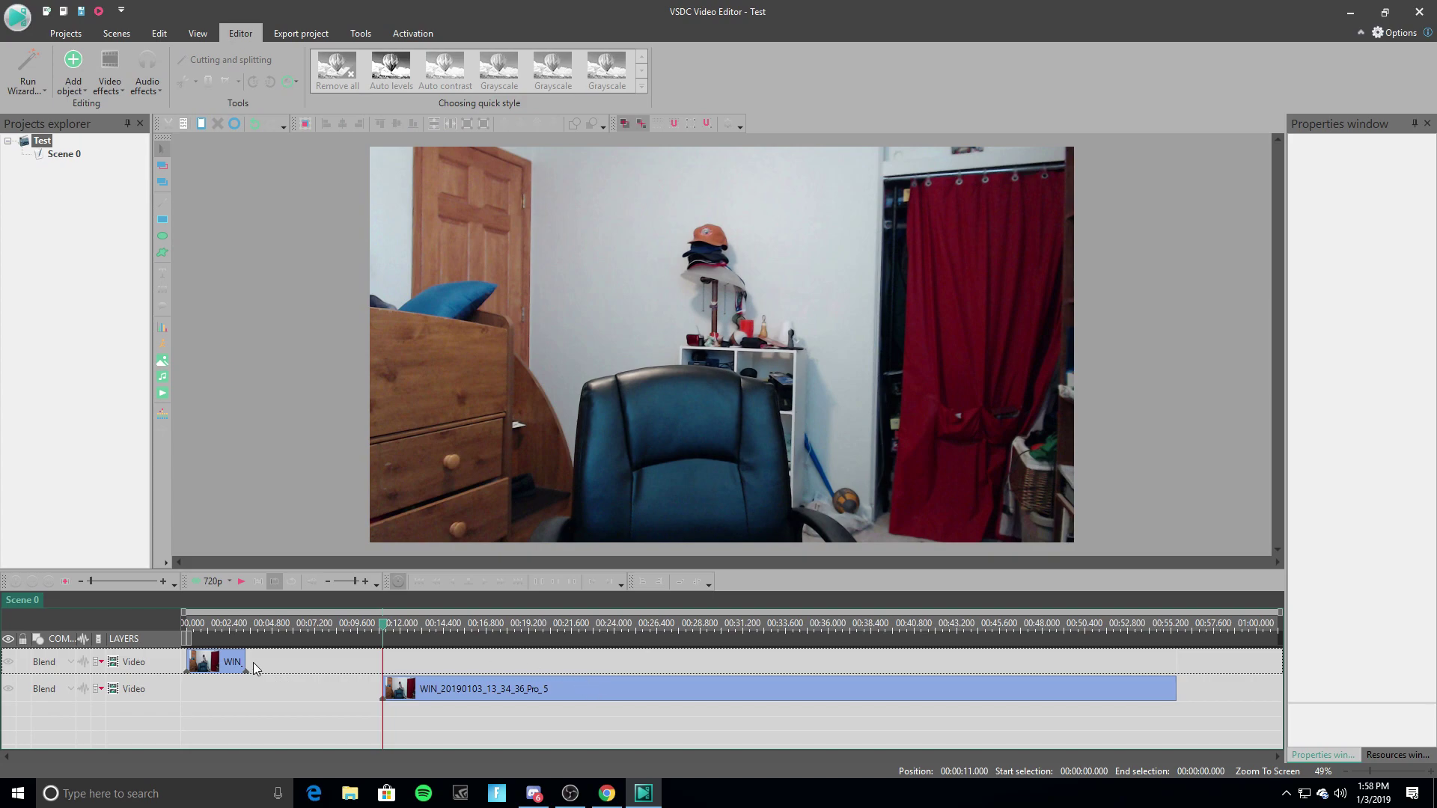
Slide the Pro_5 clip left to start at the first clip's end, 3.35 s.
click(227, 666)
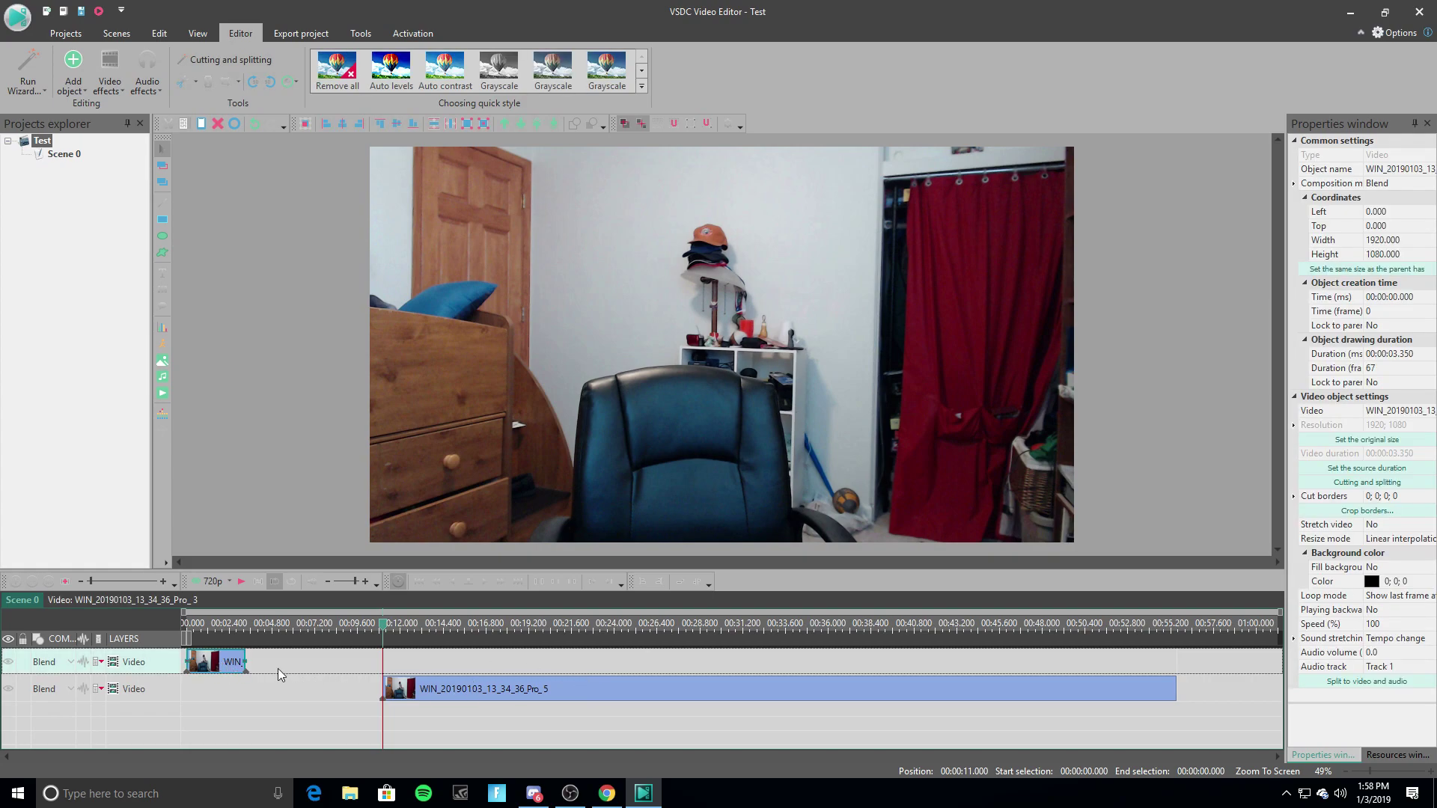
right_click(214, 665)
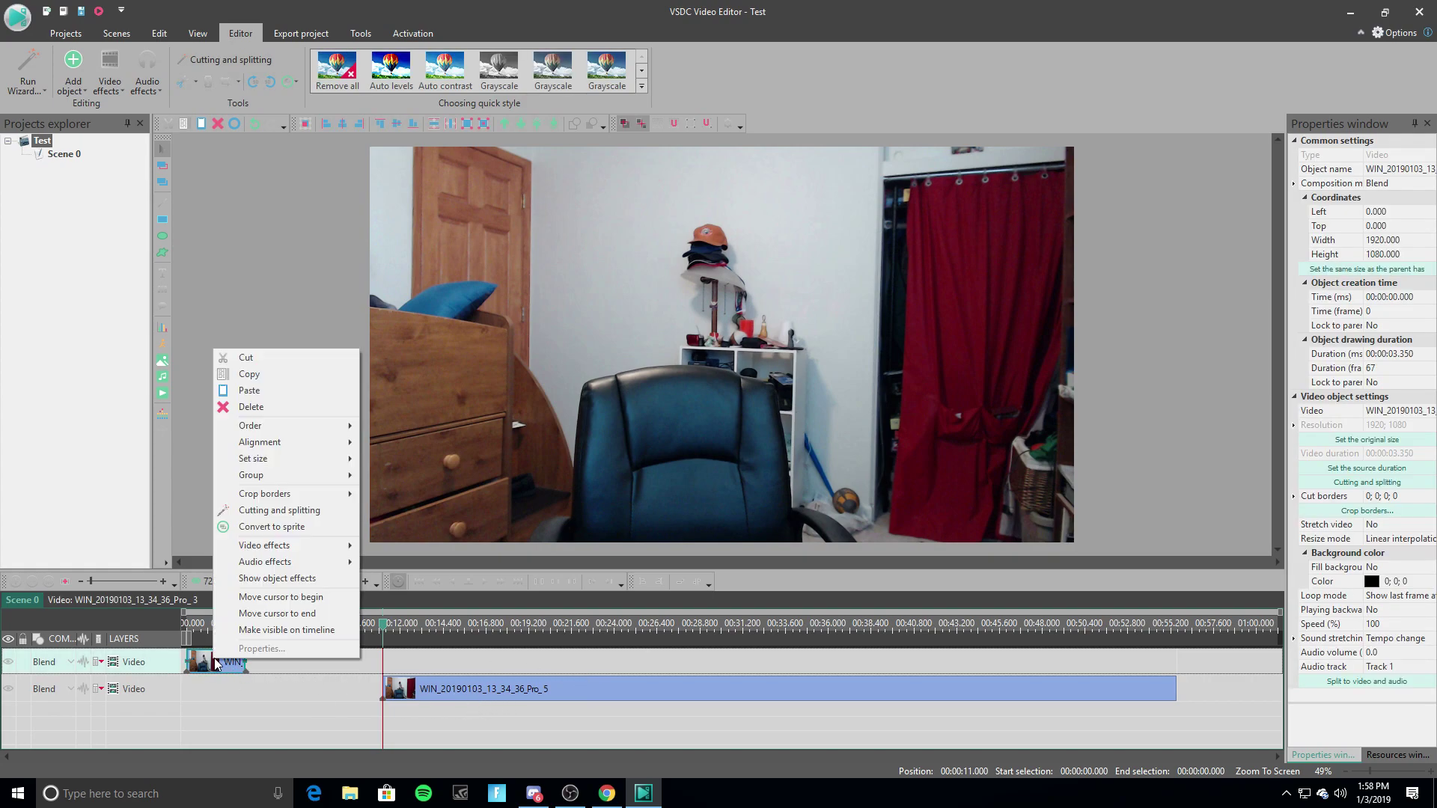
click(304, 614)
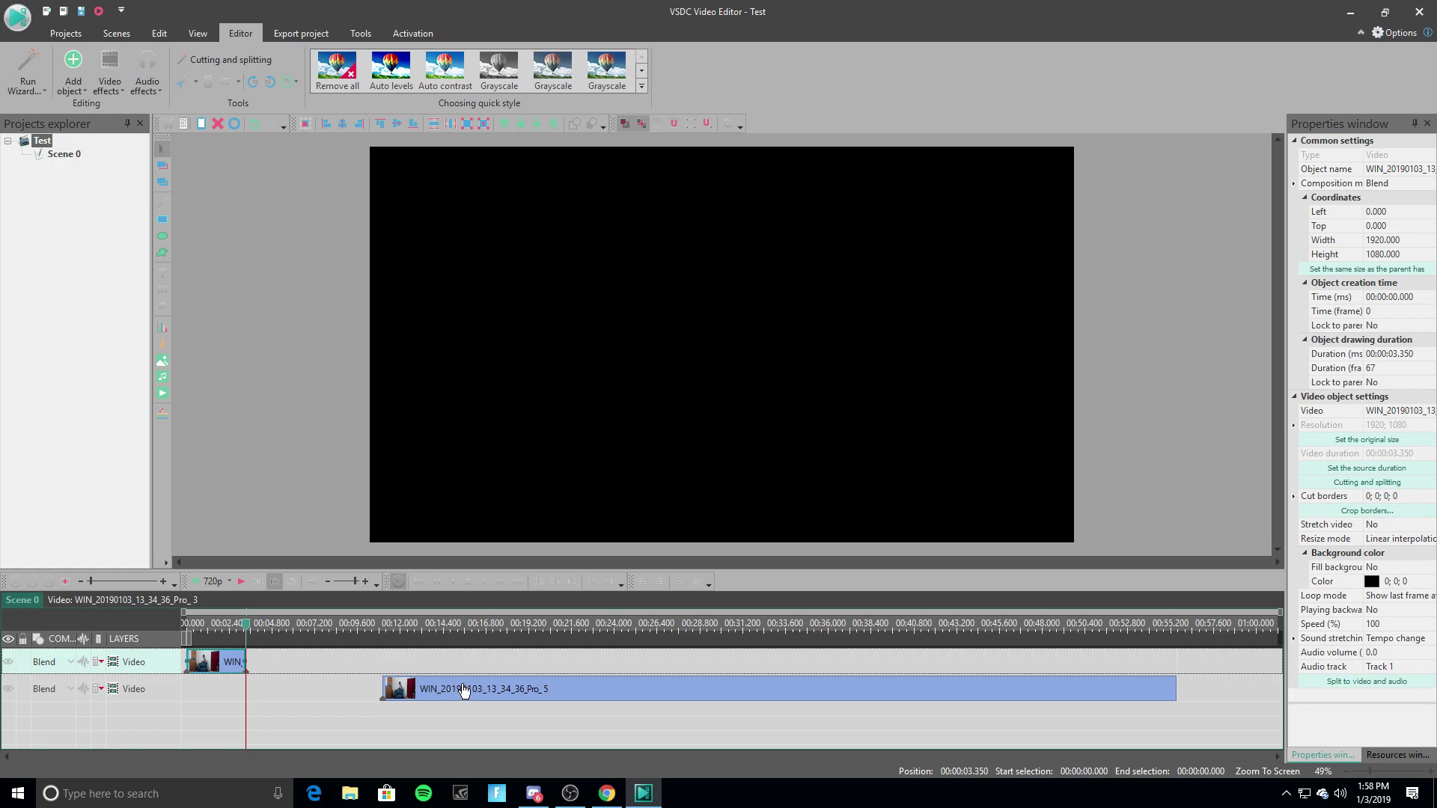
drag(468, 687, 247, 682)
Rewind and play back the edited scene to check the join.
drag(259, 631, 187, 630)
click(239, 583)
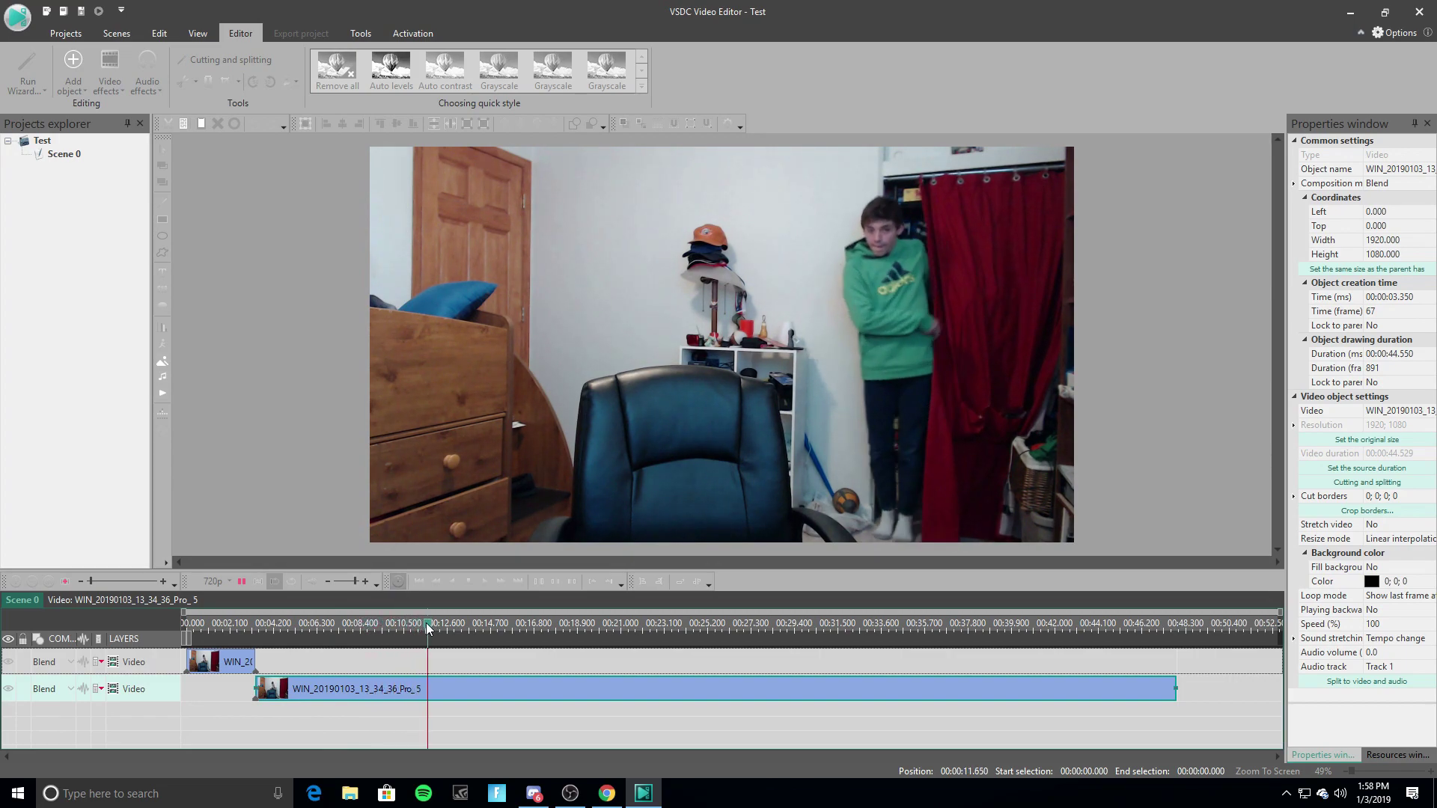
drag(429, 631, 224, 631)
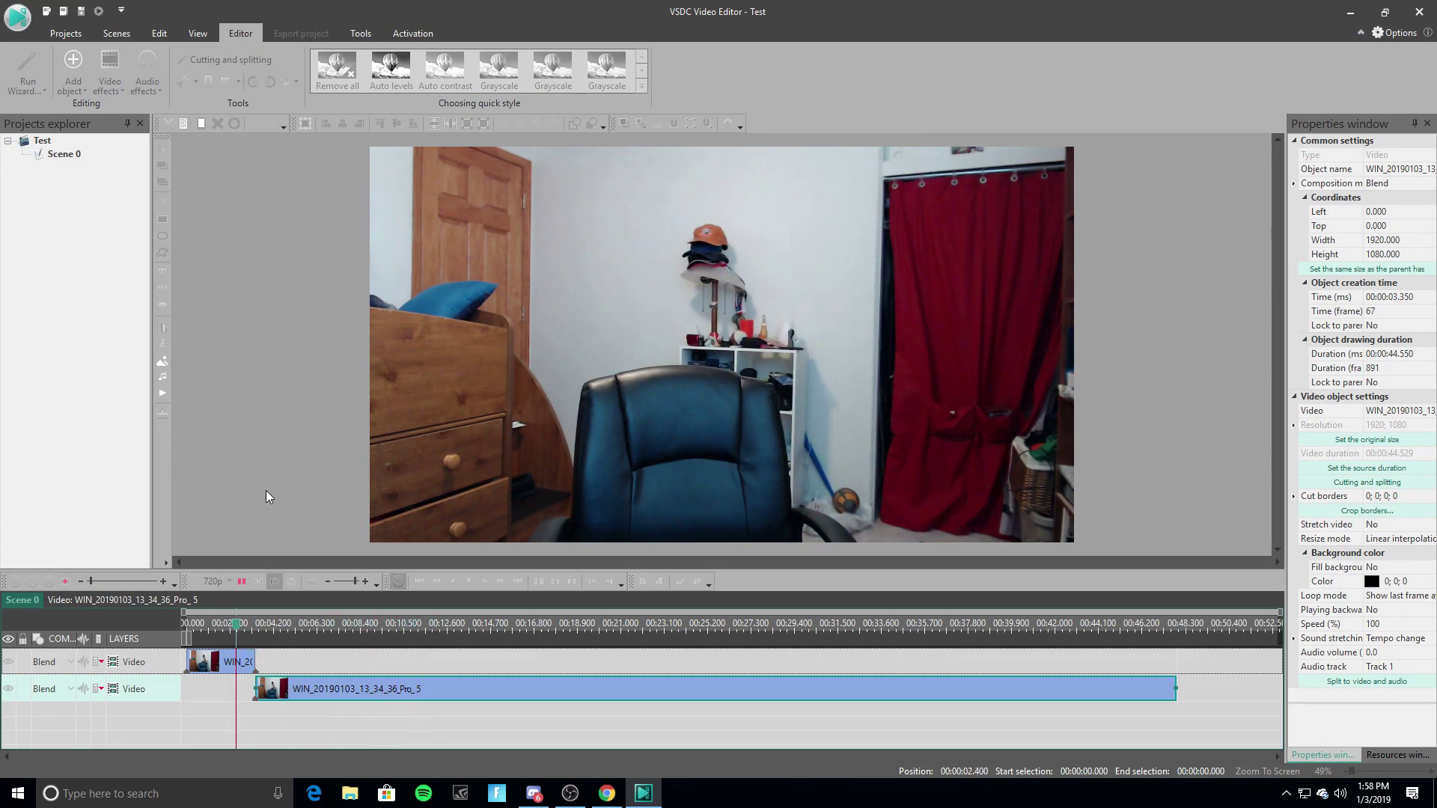
click(241, 583)
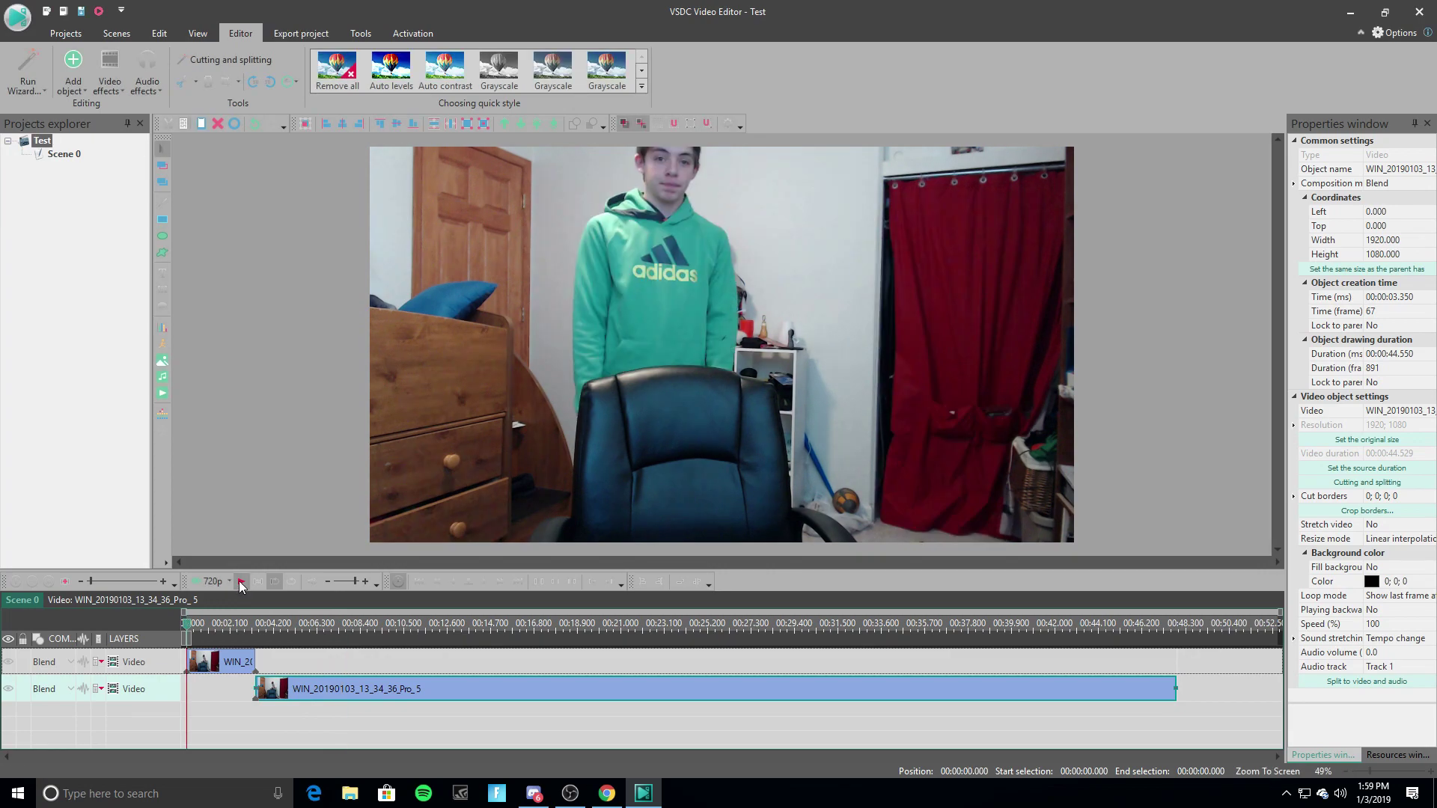
Add split markers at 6.493, 11.503 and 15.453 seconds while playing the clip.
click(242, 584)
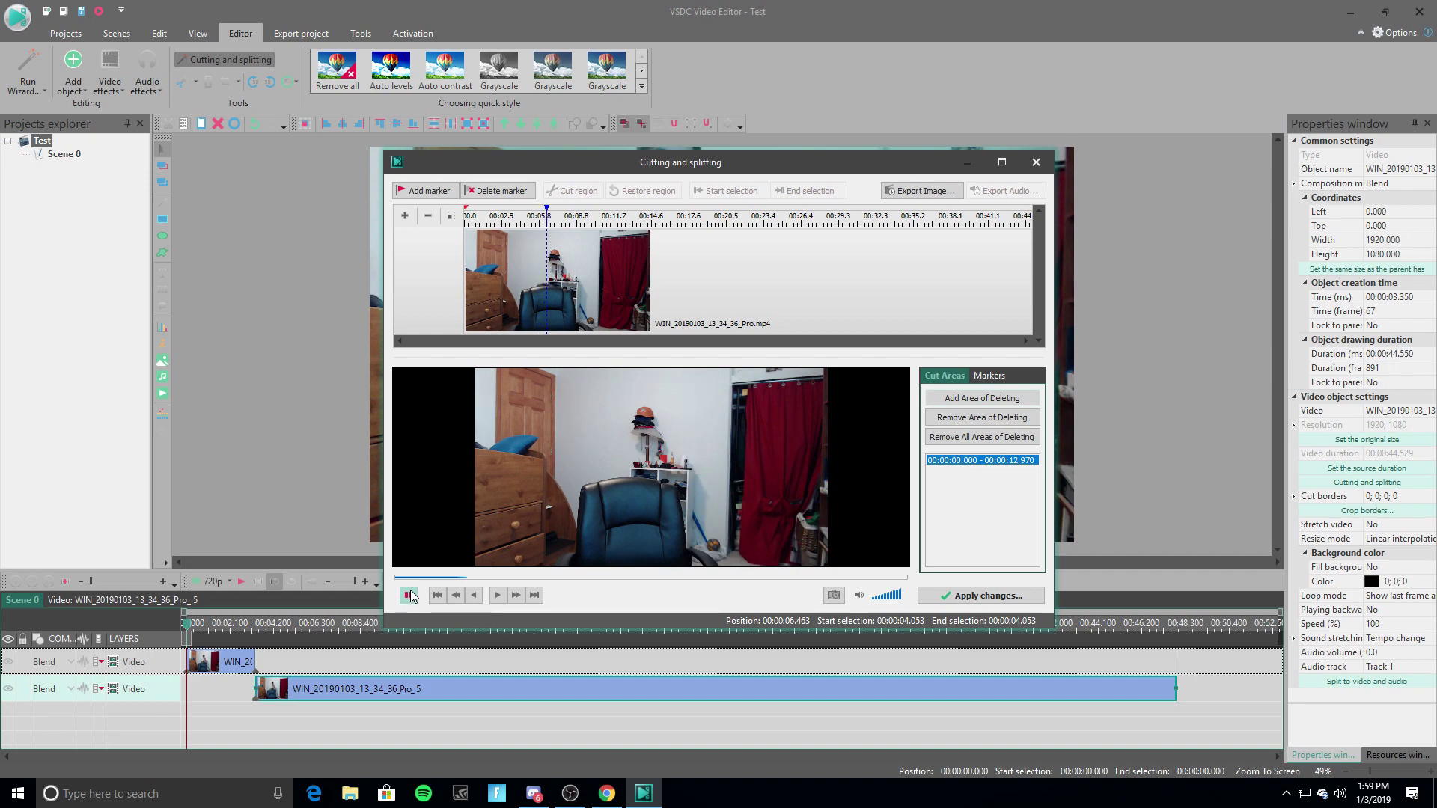
click(408, 595)
click(424, 191)
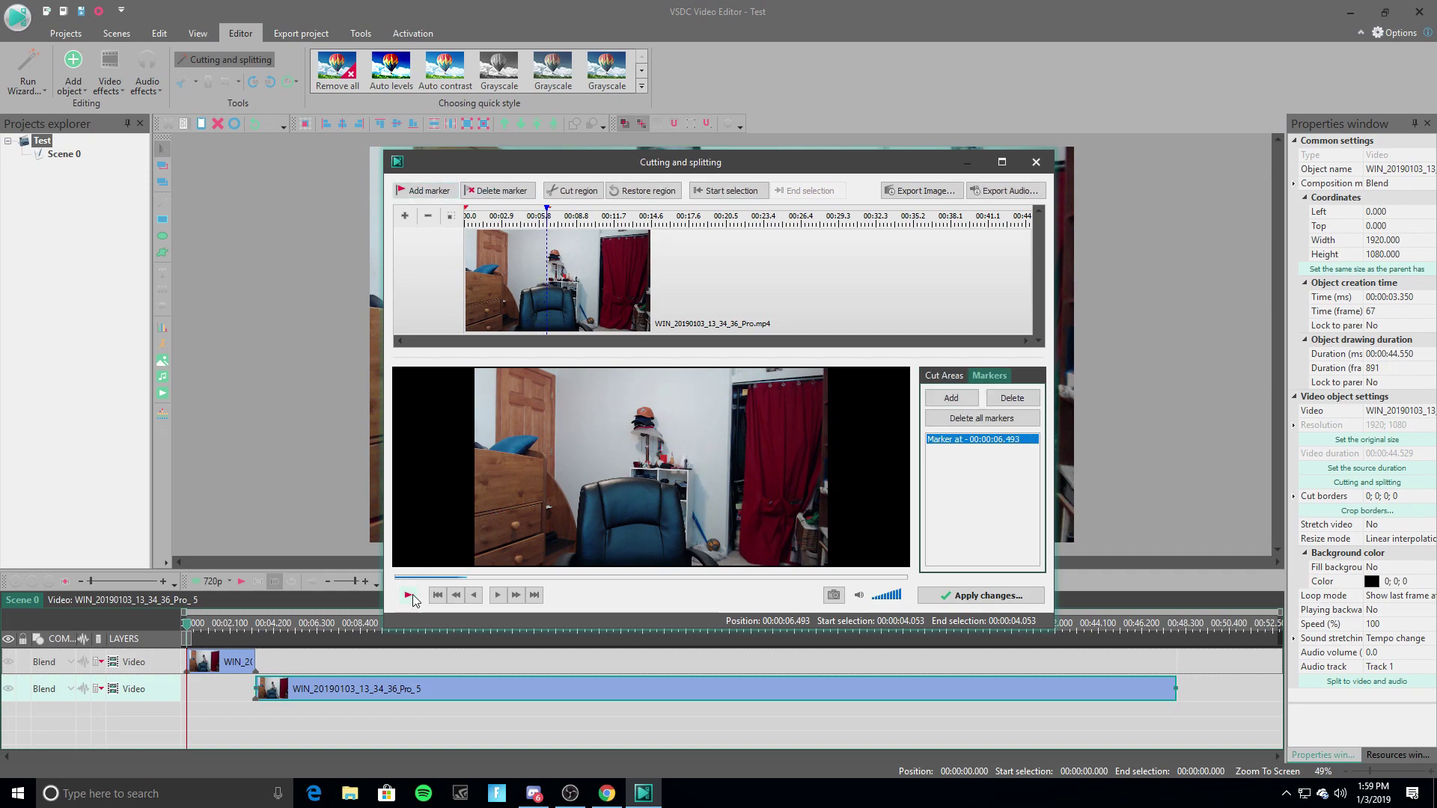
click(412, 598)
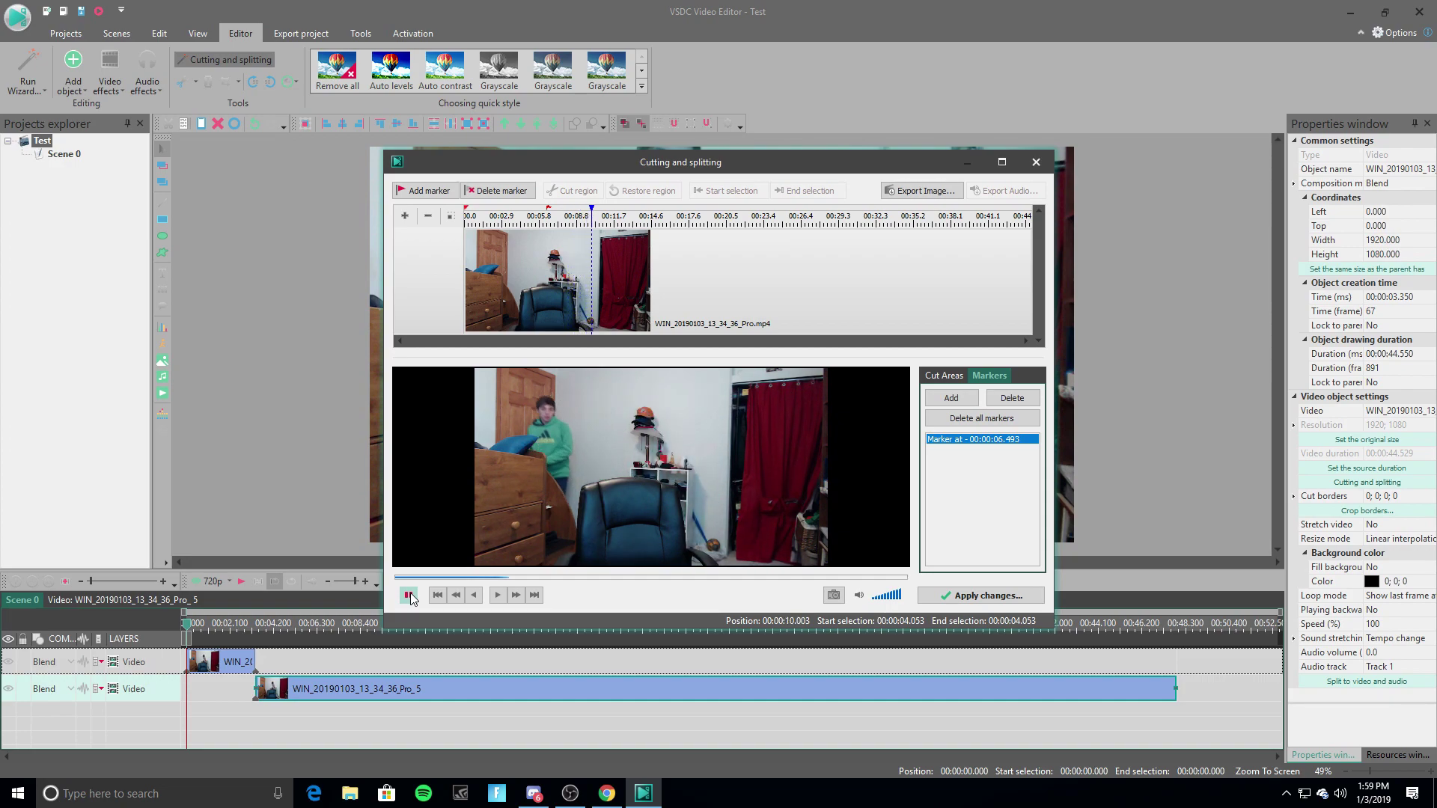
click(409, 595)
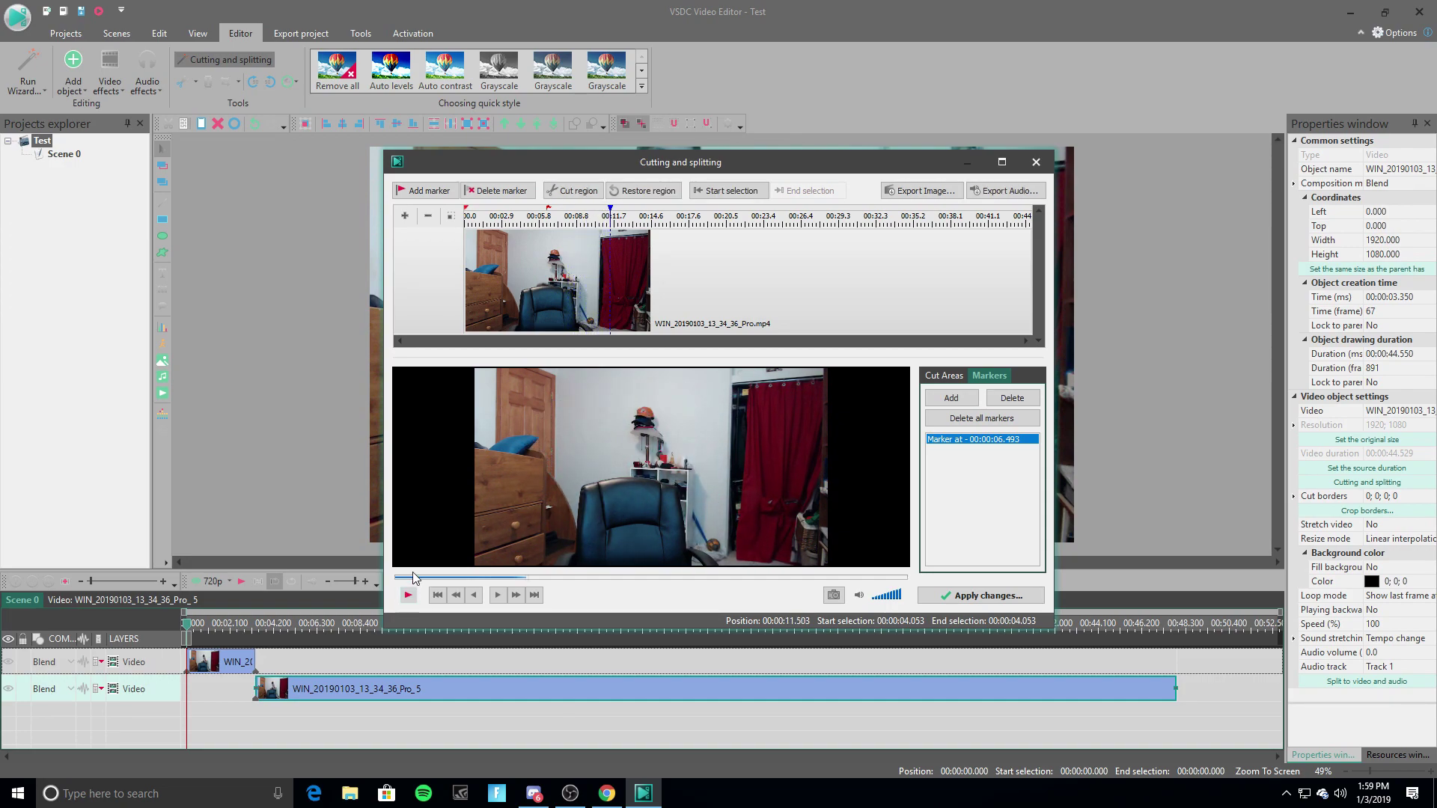
click(449, 196)
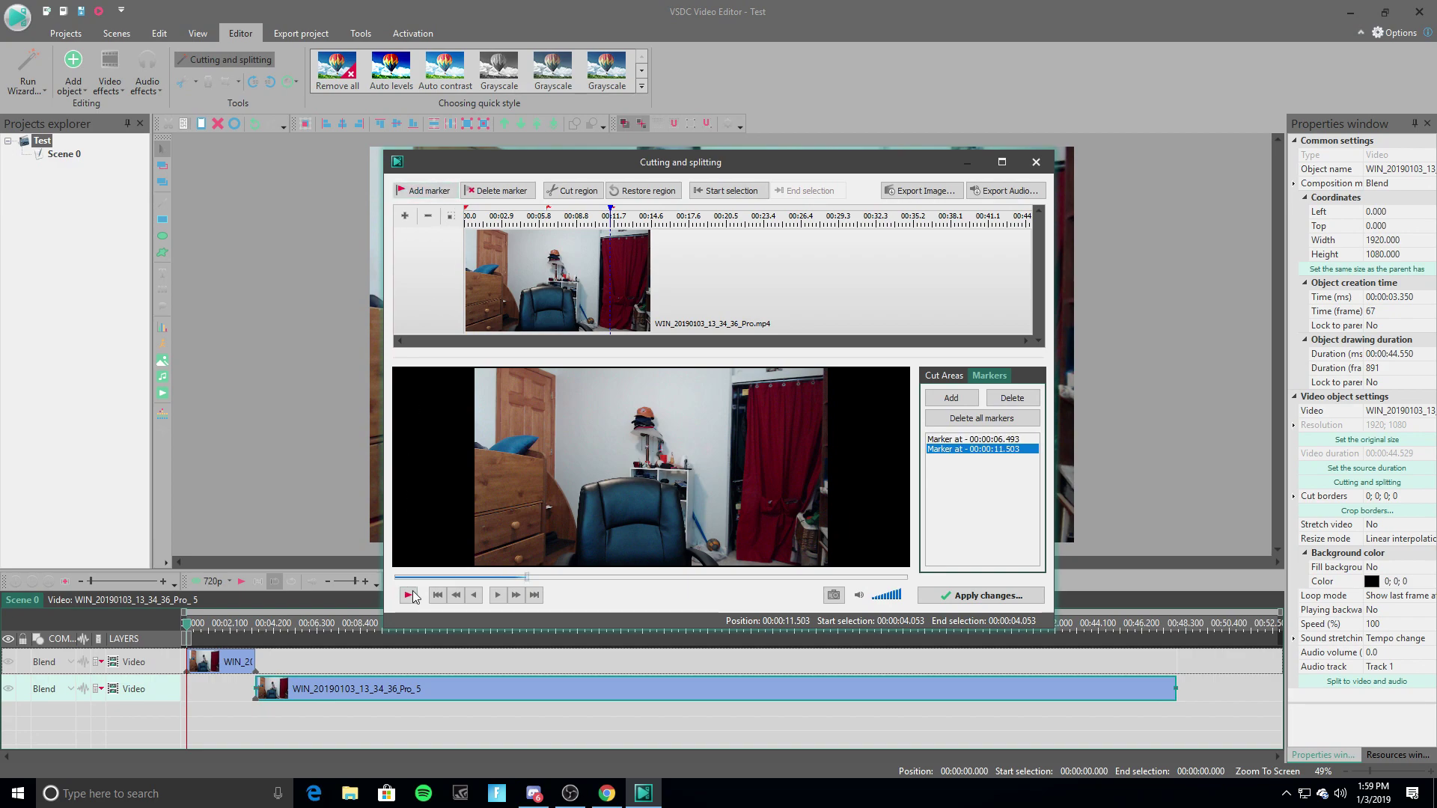
click(411, 598)
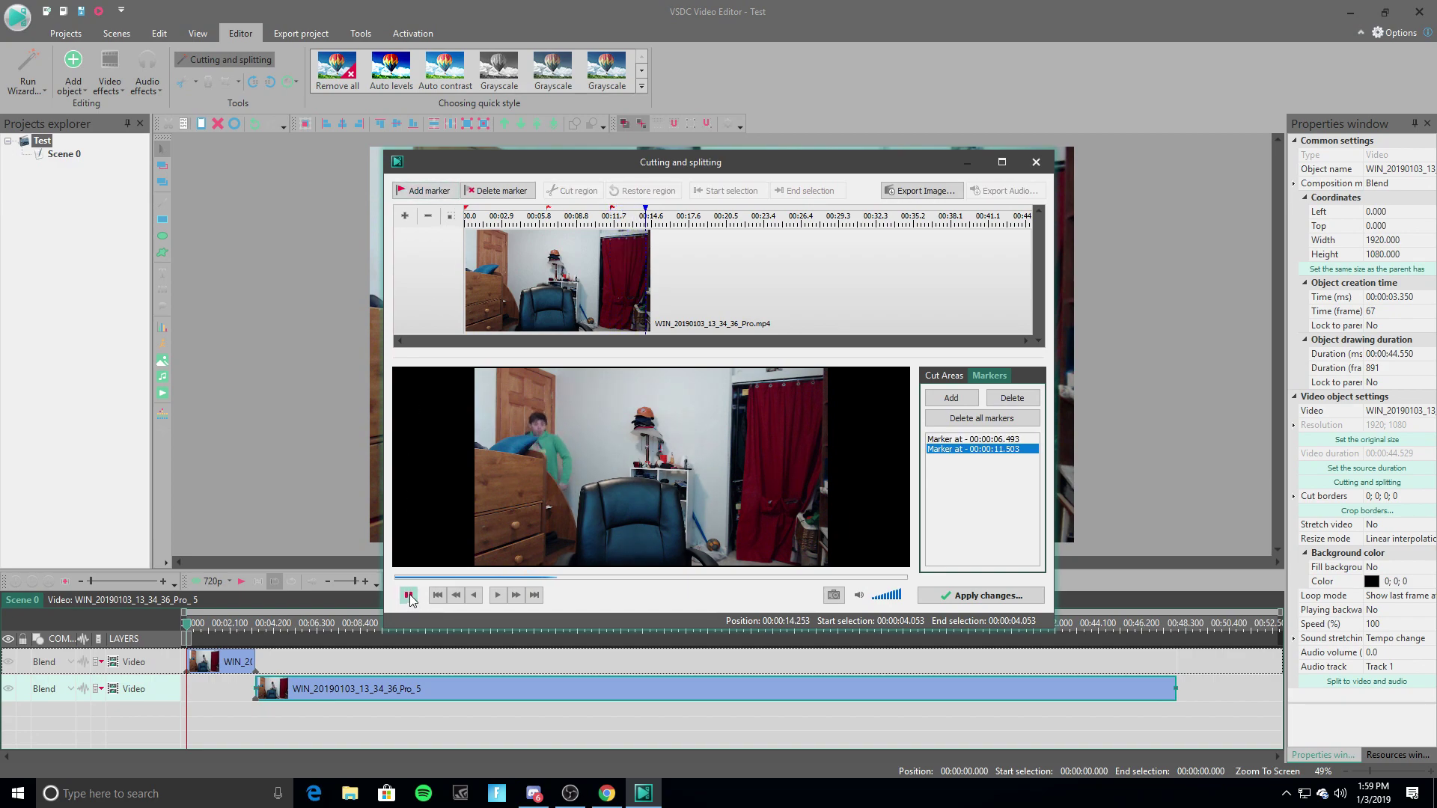
click(410, 597)
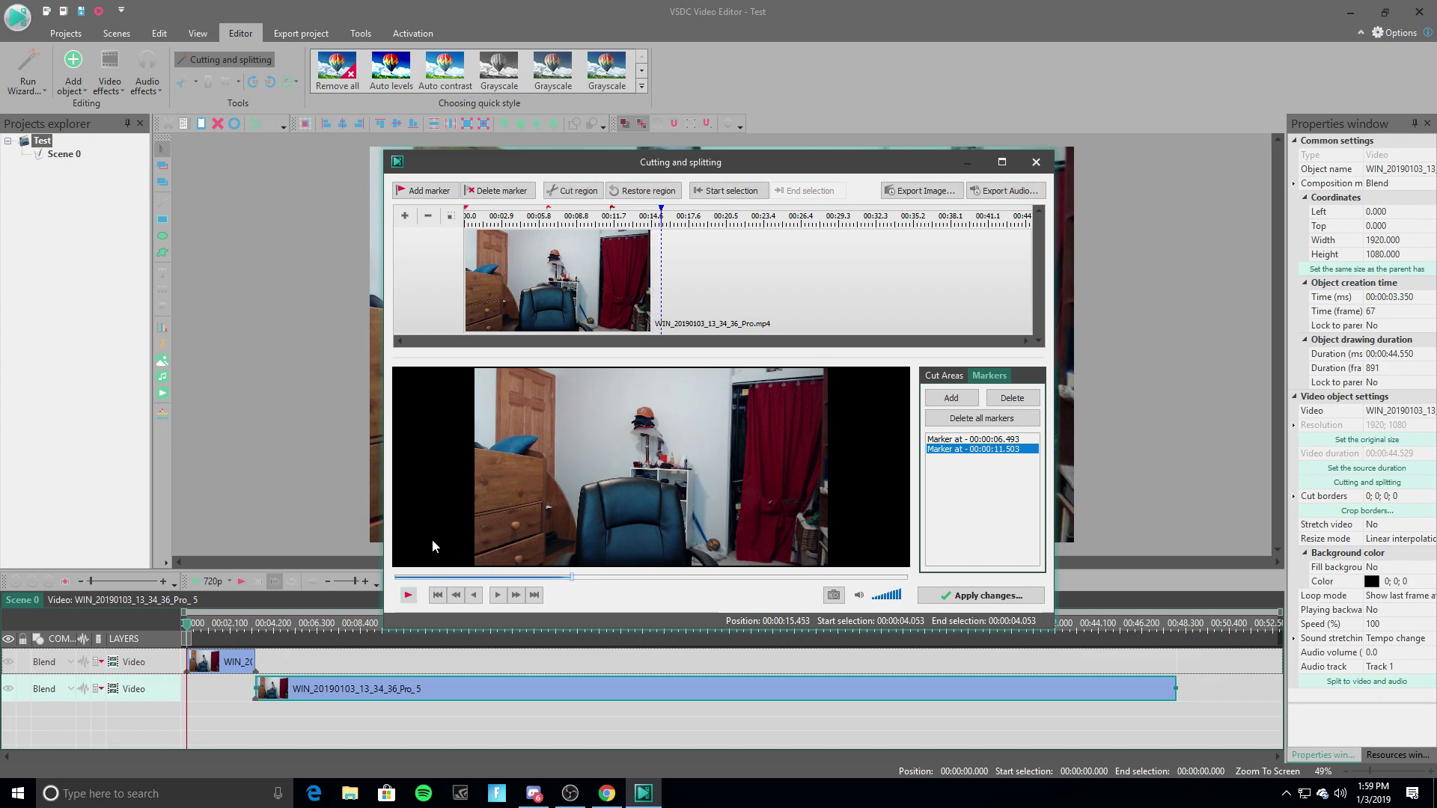
click(424, 191)
Add further split markers at 22.723 and 27.993 seconds.
click(410, 597)
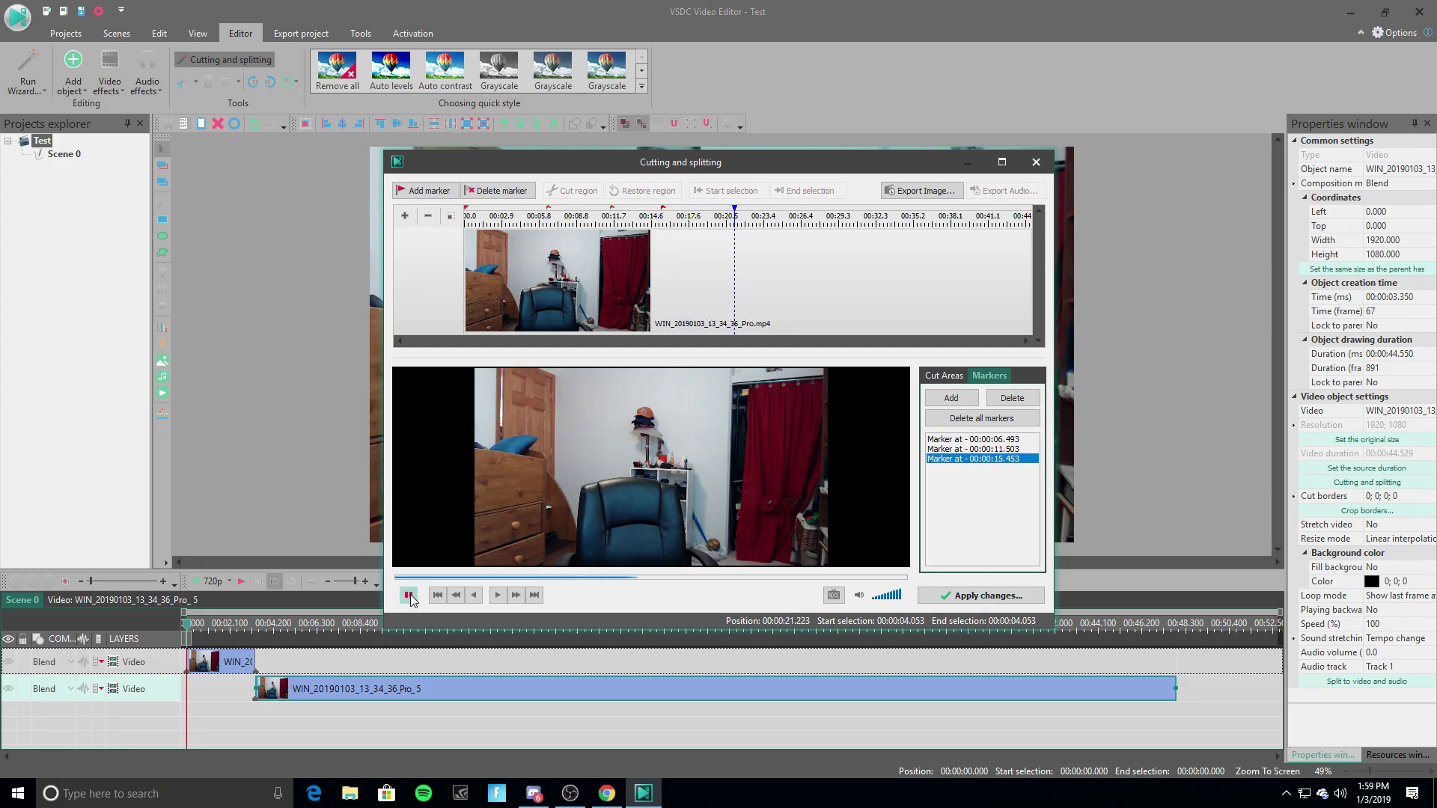
click(408, 594)
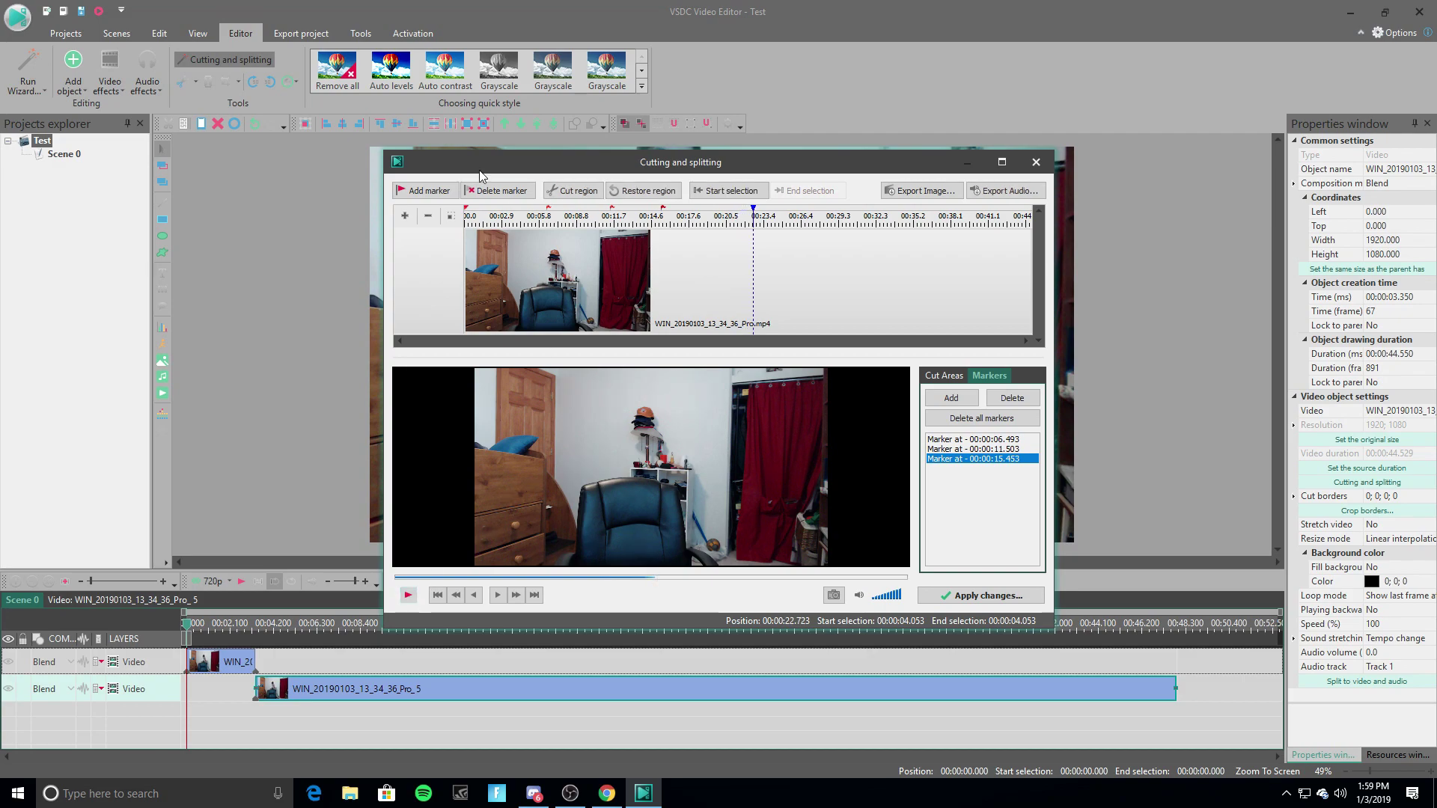
click(422, 192)
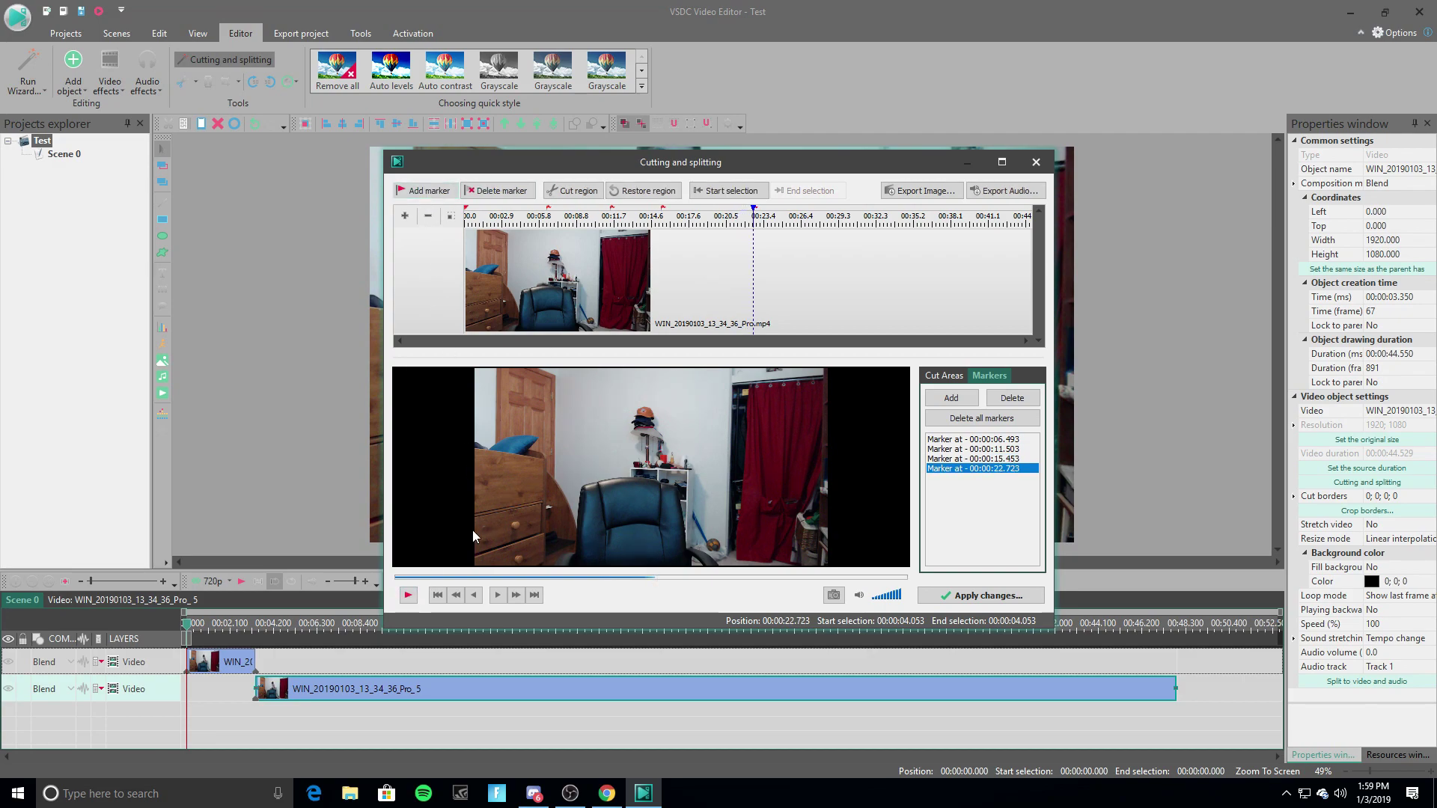
click(408, 595)
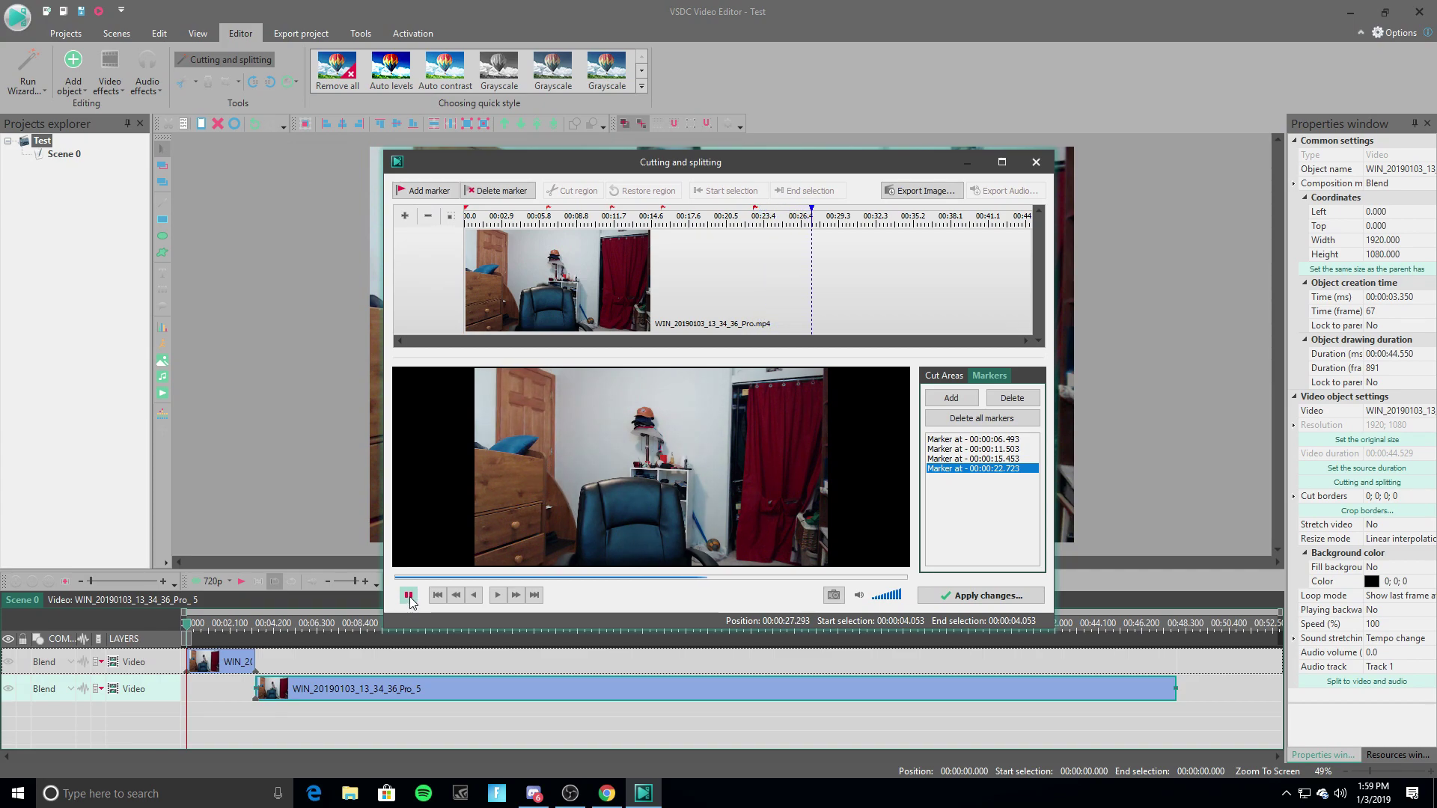
click(408, 595)
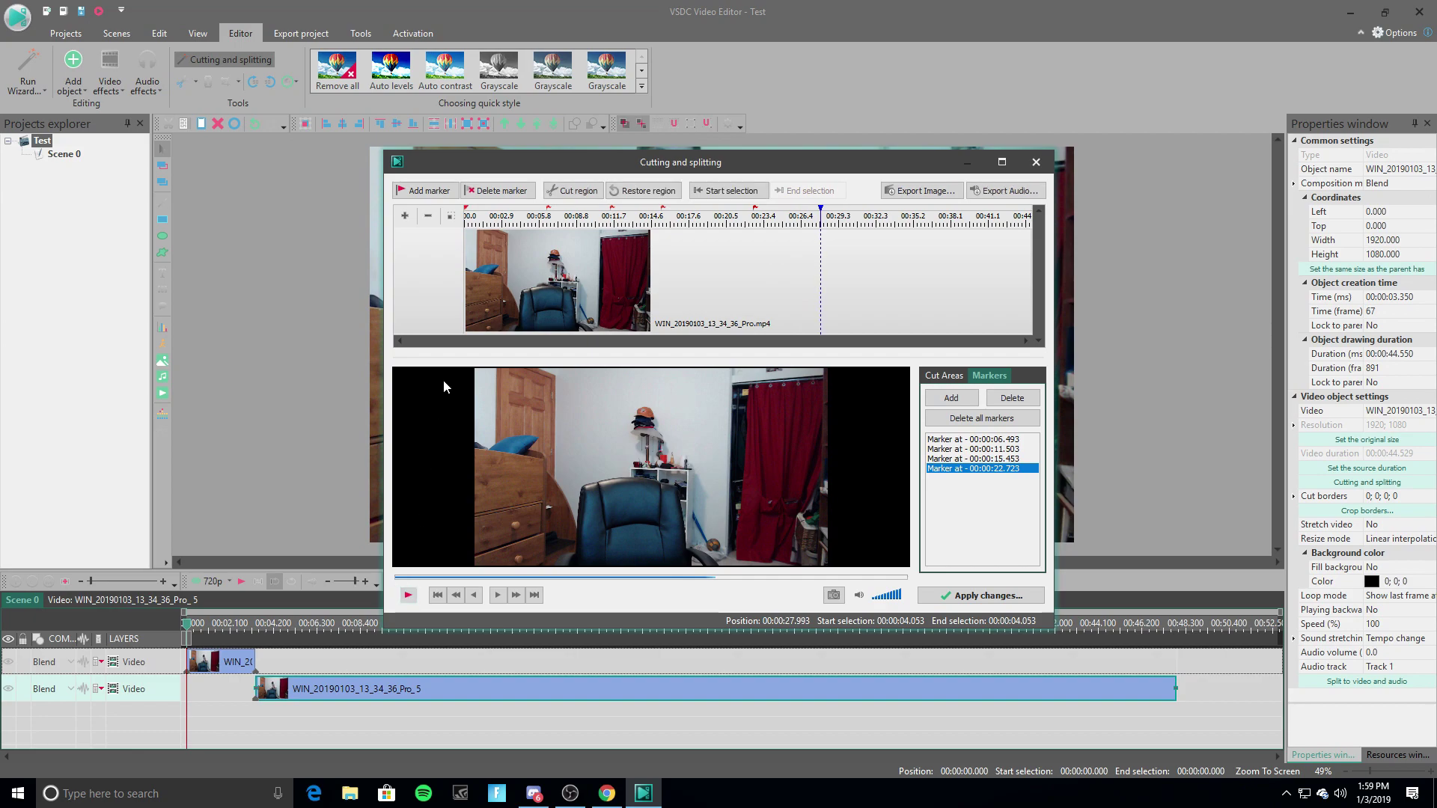
click(425, 191)
click(409, 596)
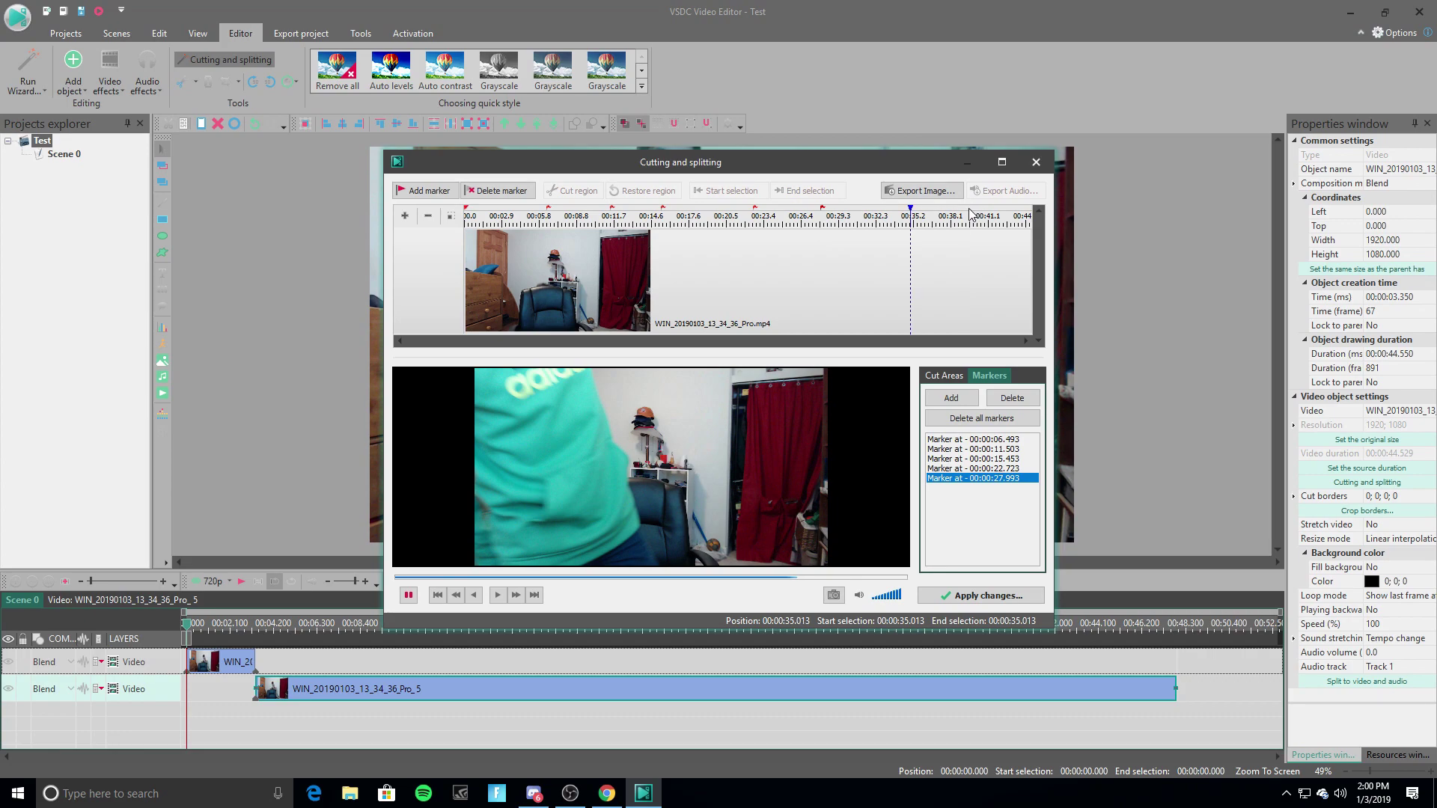
Add a final split marker at 35.705 seconds and apply all markers.
click(407, 595)
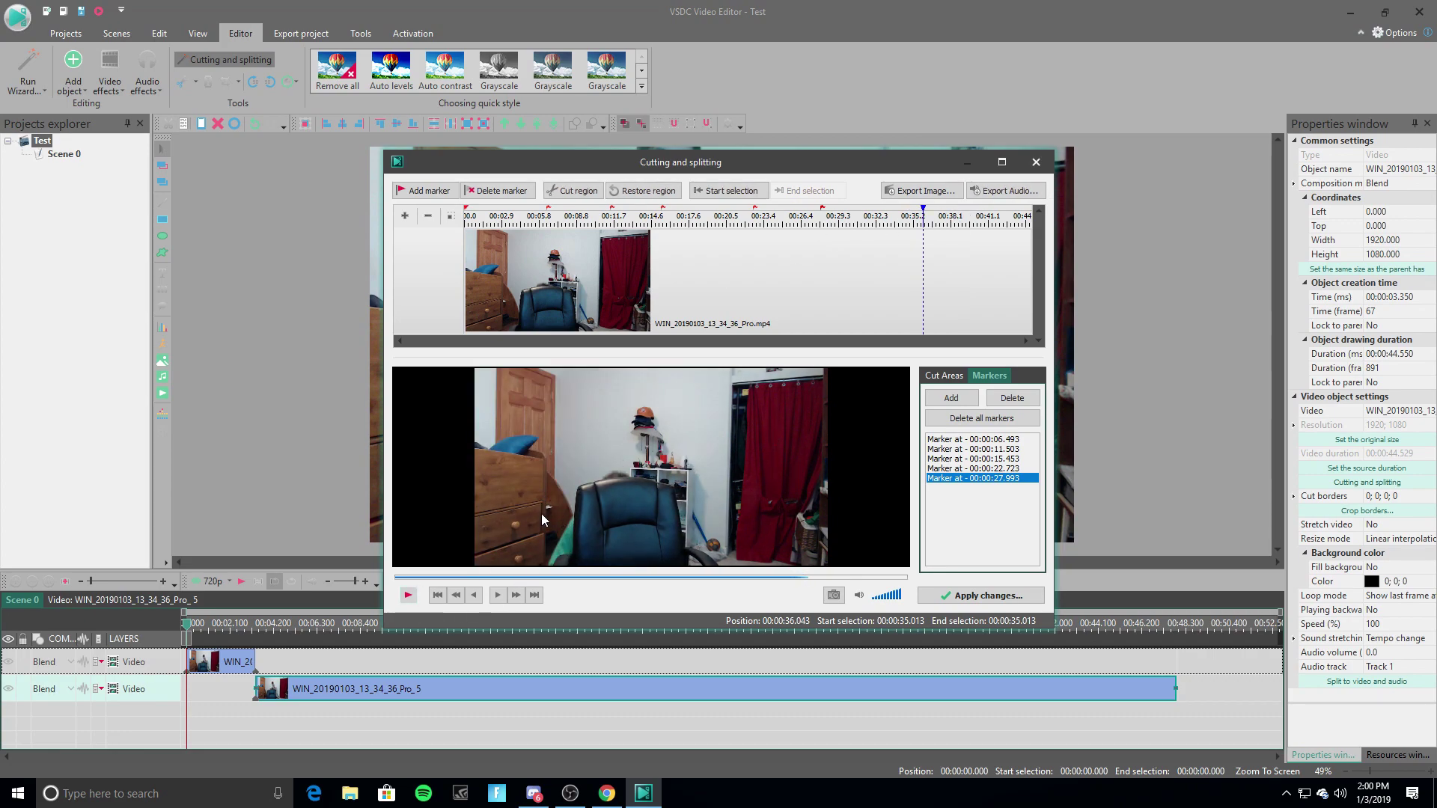
click(475, 595)
click(477, 595)
click(477, 596)
click(478, 596)
click(478, 595)
click(479, 595)
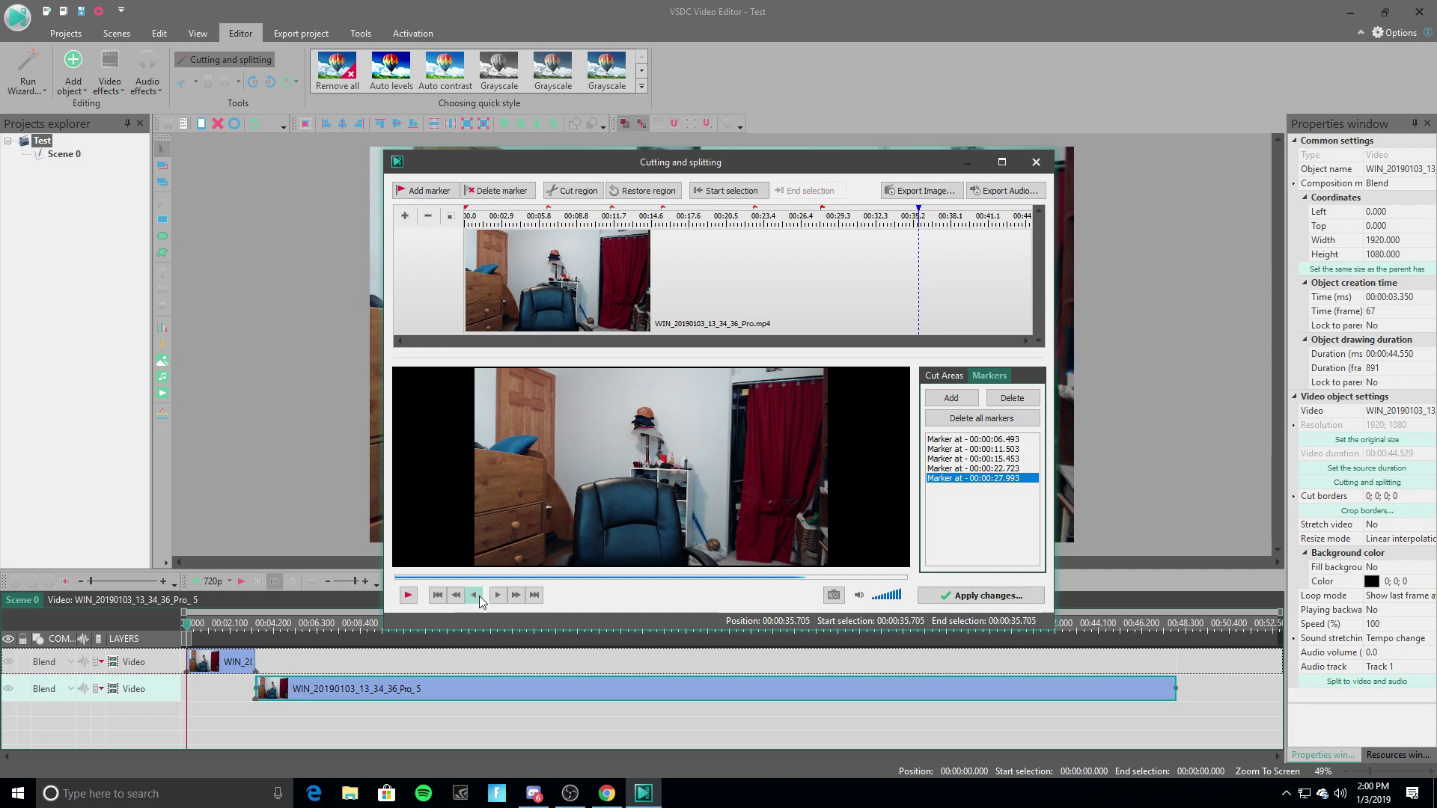
click(434, 194)
click(409, 595)
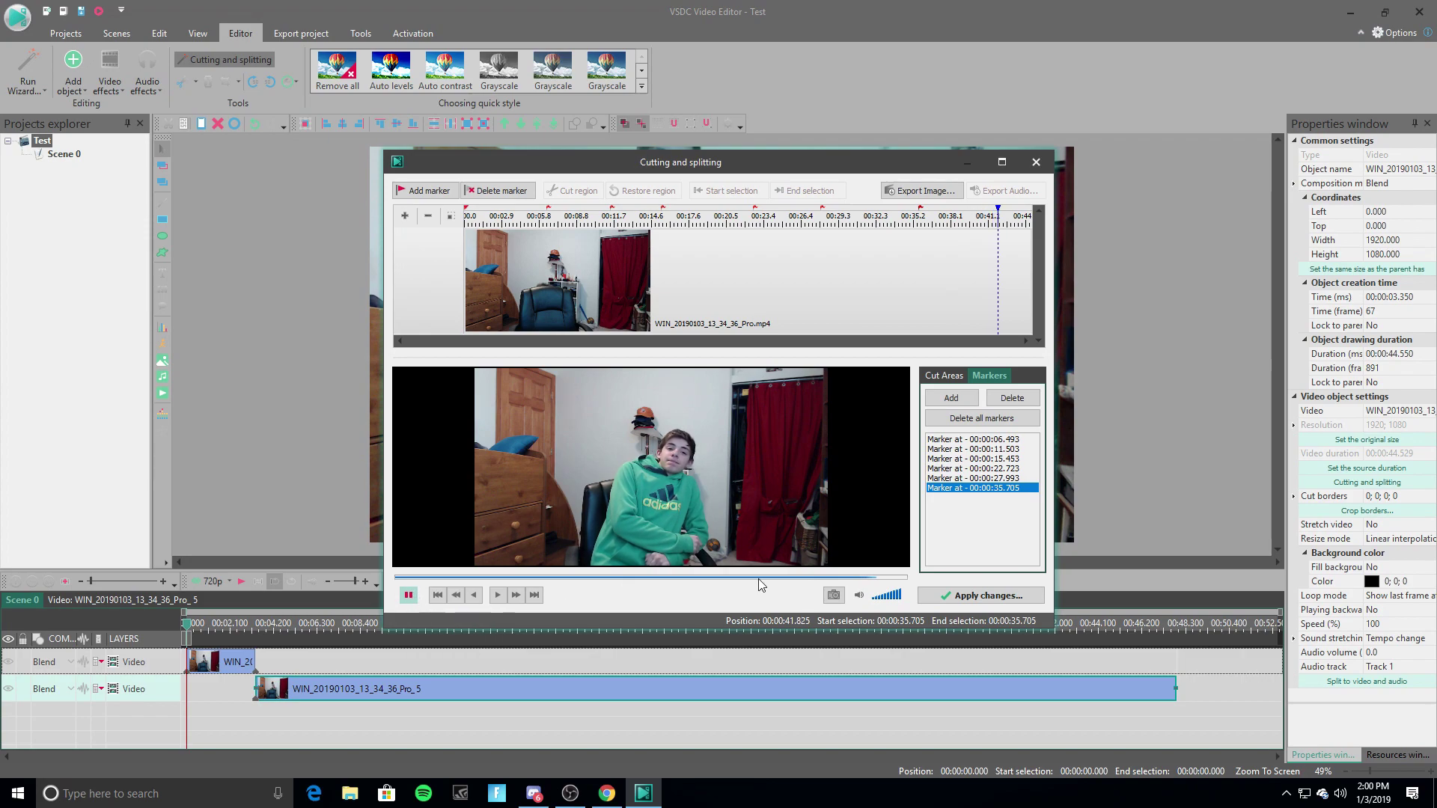
click(978, 596)
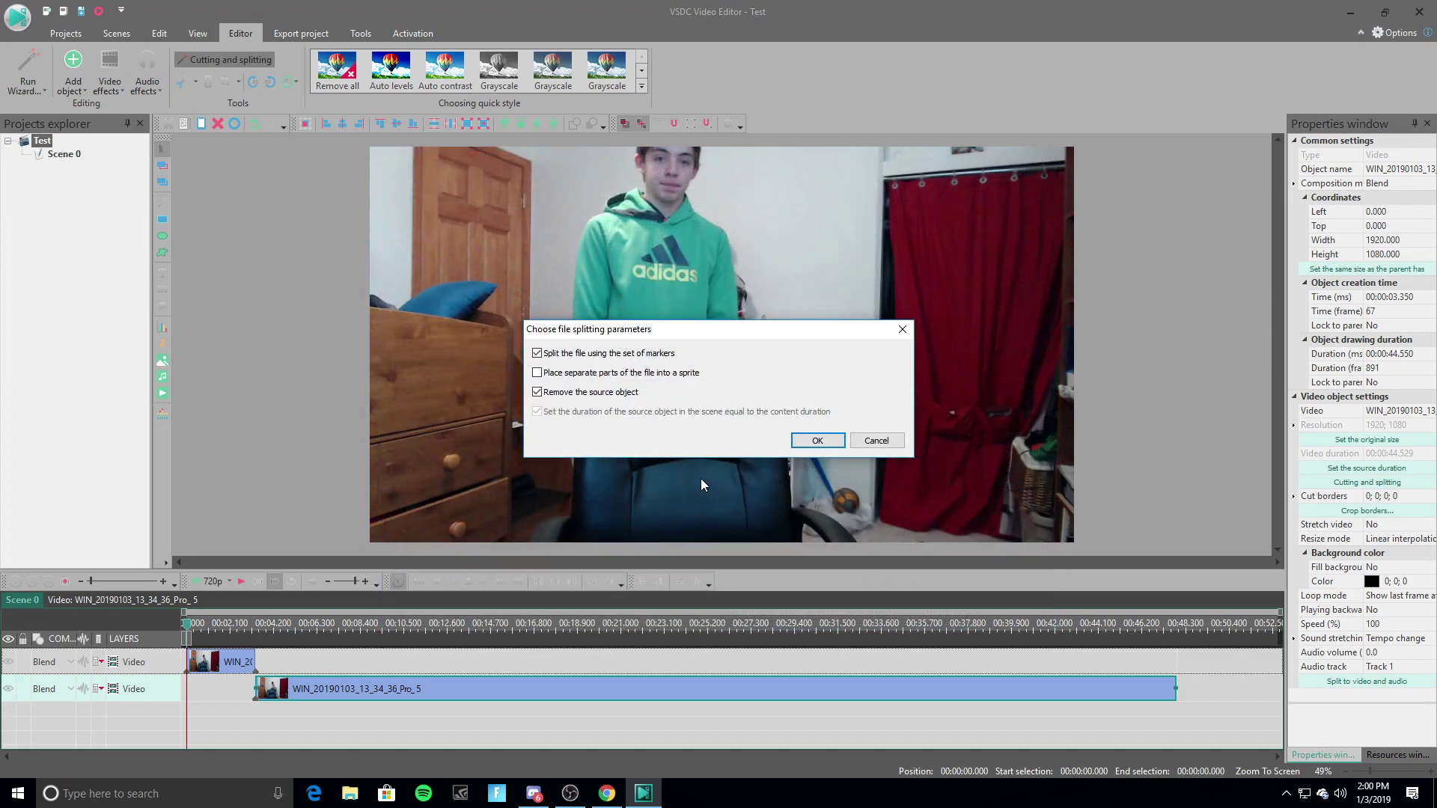
Confirm splitting Pro_5 at its markers into layered pieces, removing the source clip.
key(Return)
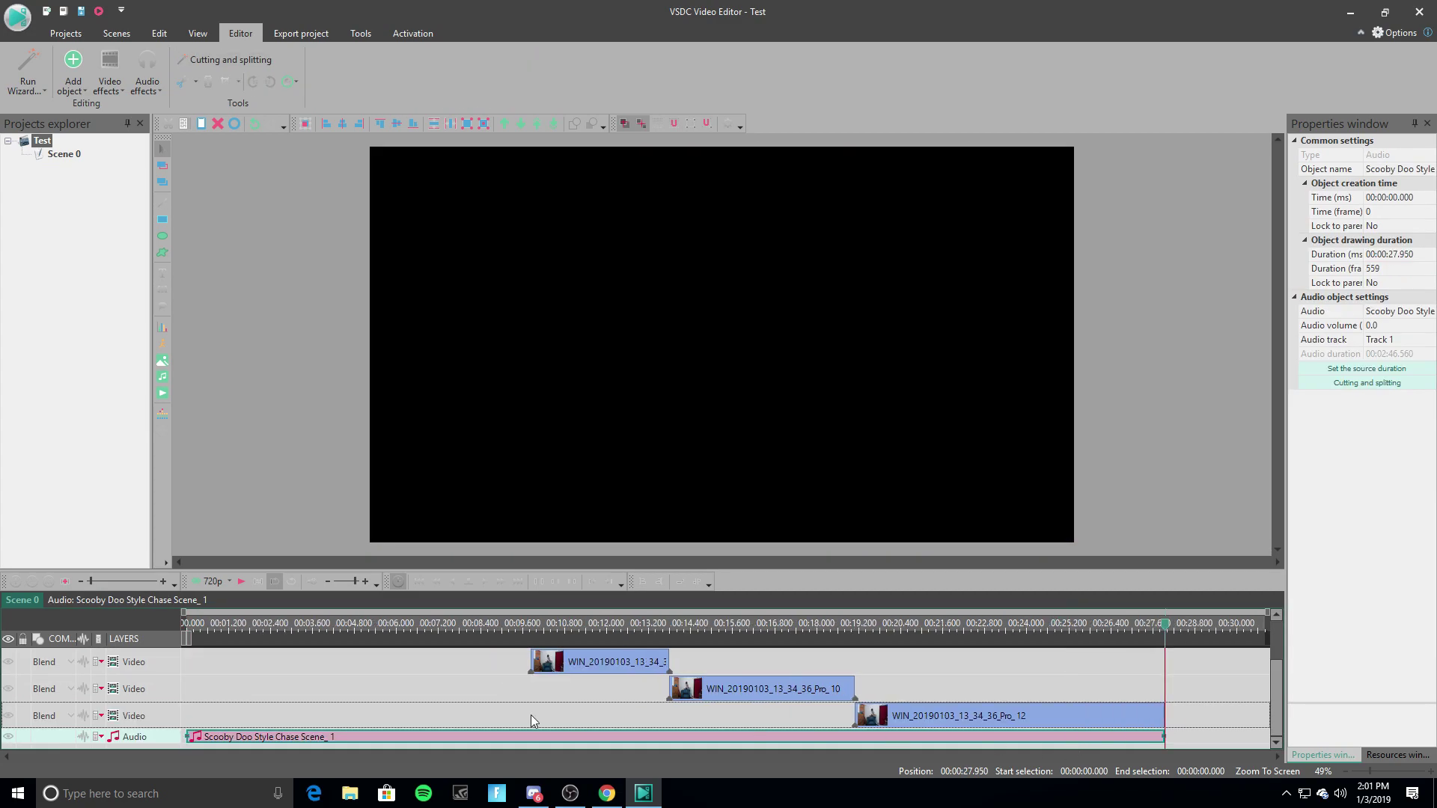
scroll(495, 716, up, 2)
scroll(322, 687, down, 2)
scroll(321, 683, up, 2)
scroll(395, 705, down, 2)
Edit the first clip's audio volume and mute the Pro_6 clip to -100.
scroll(397, 705, up, 2)
click(281, 663)
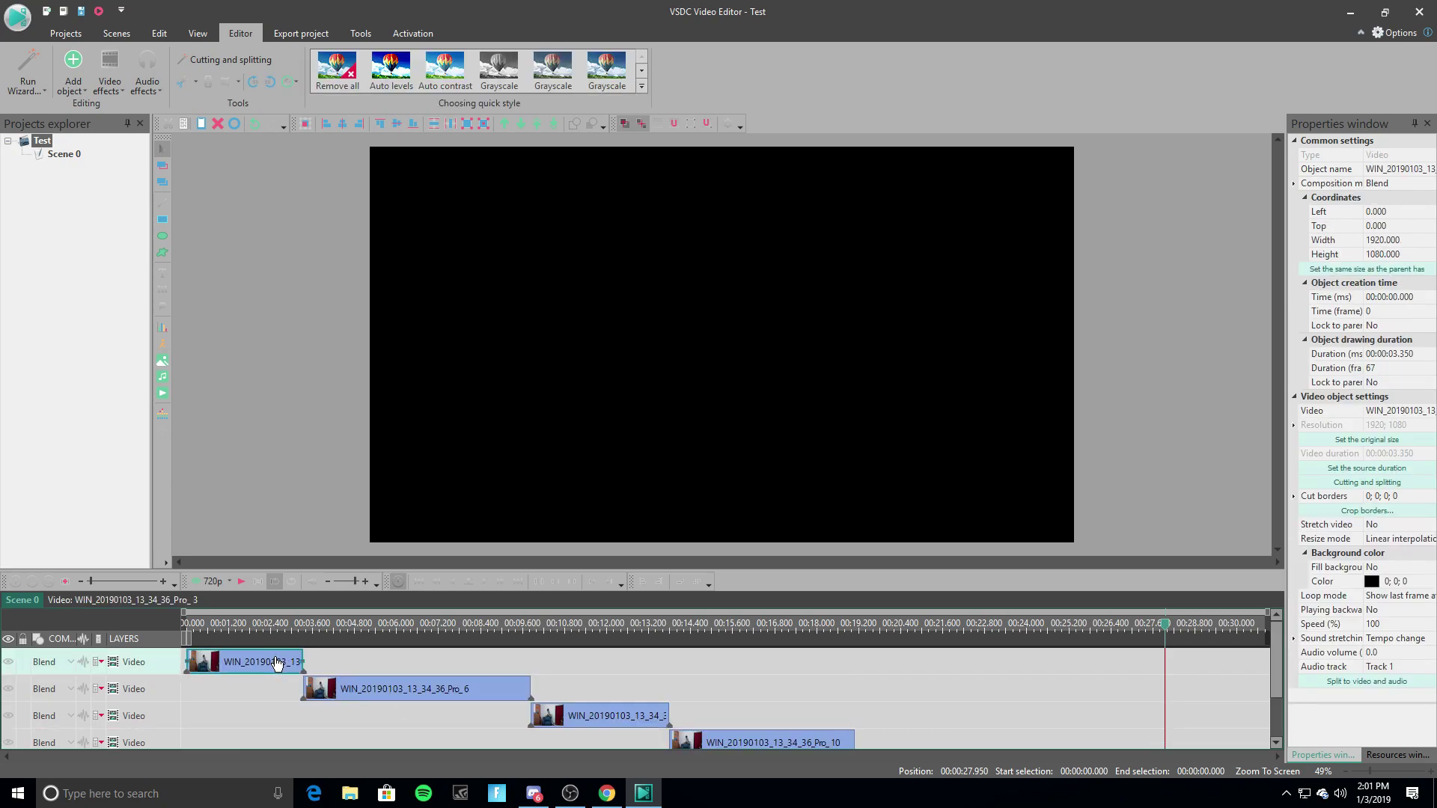
right_click(277, 661)
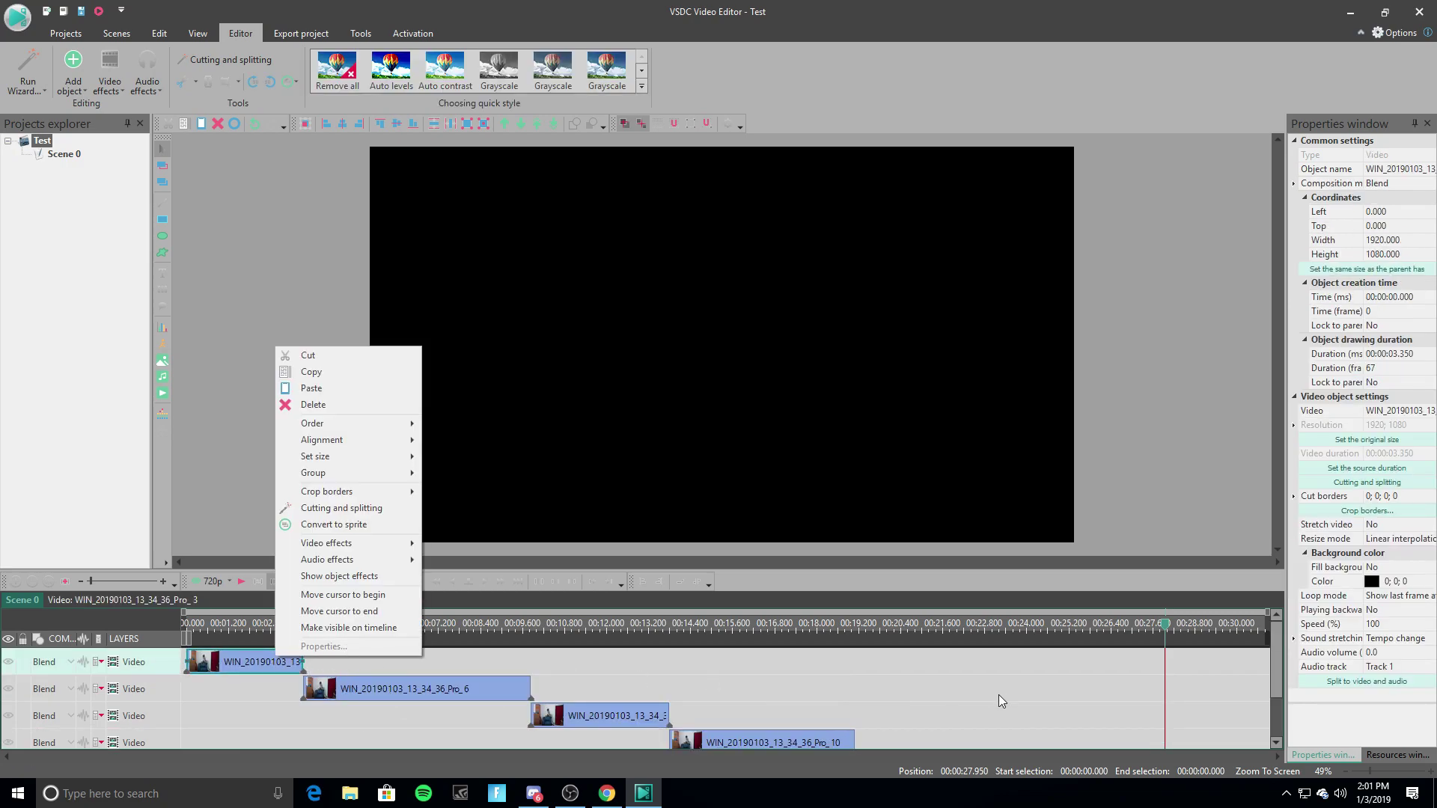
click(1383, 653)
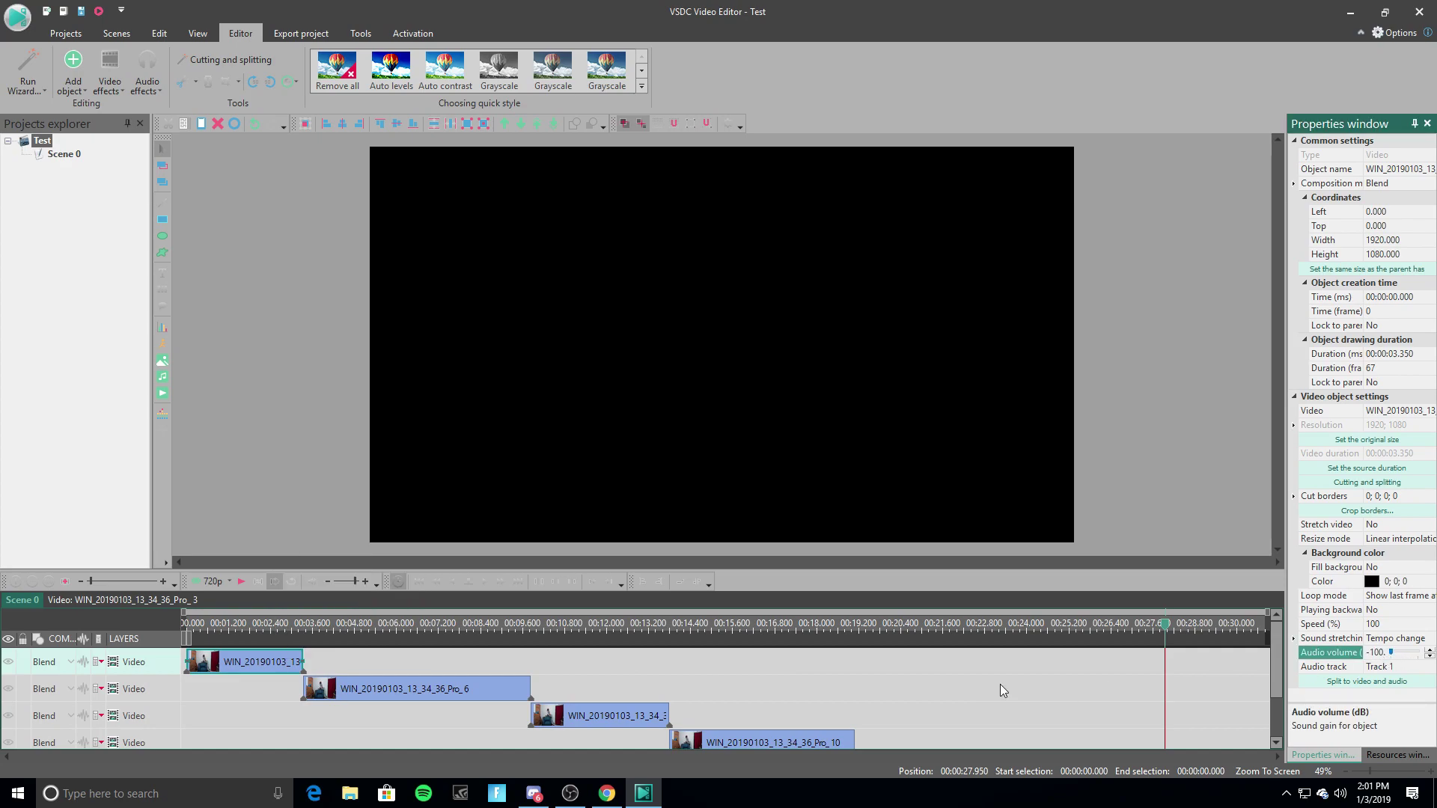
click(471, 689)
right_click(471, 688)
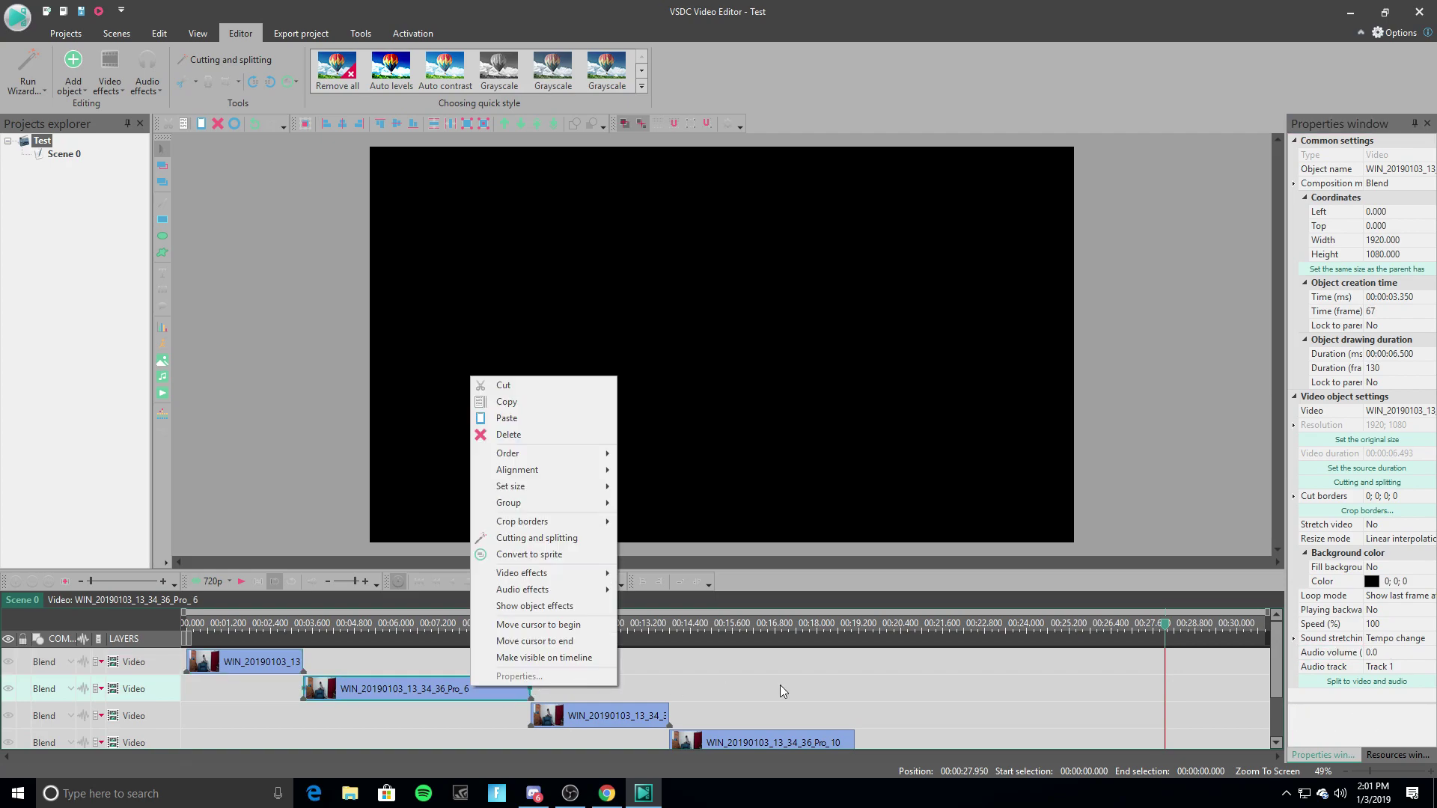
click(1401, 654)
drag(1406, 655, 1374, 656)
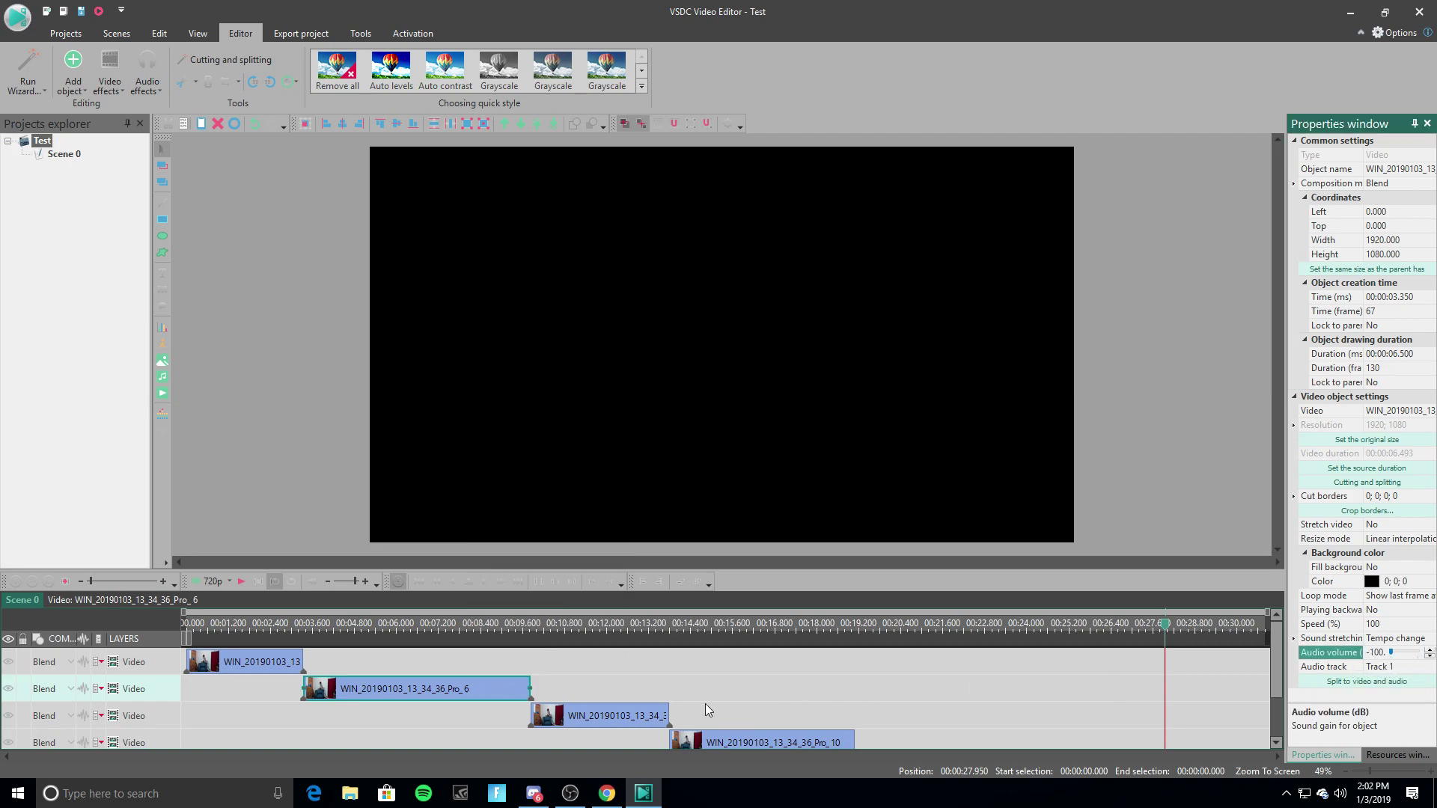
Mute the Pro_8 clip's sound to -100 and edit the Pro_12 clip's volume.
right_click(618, 710)
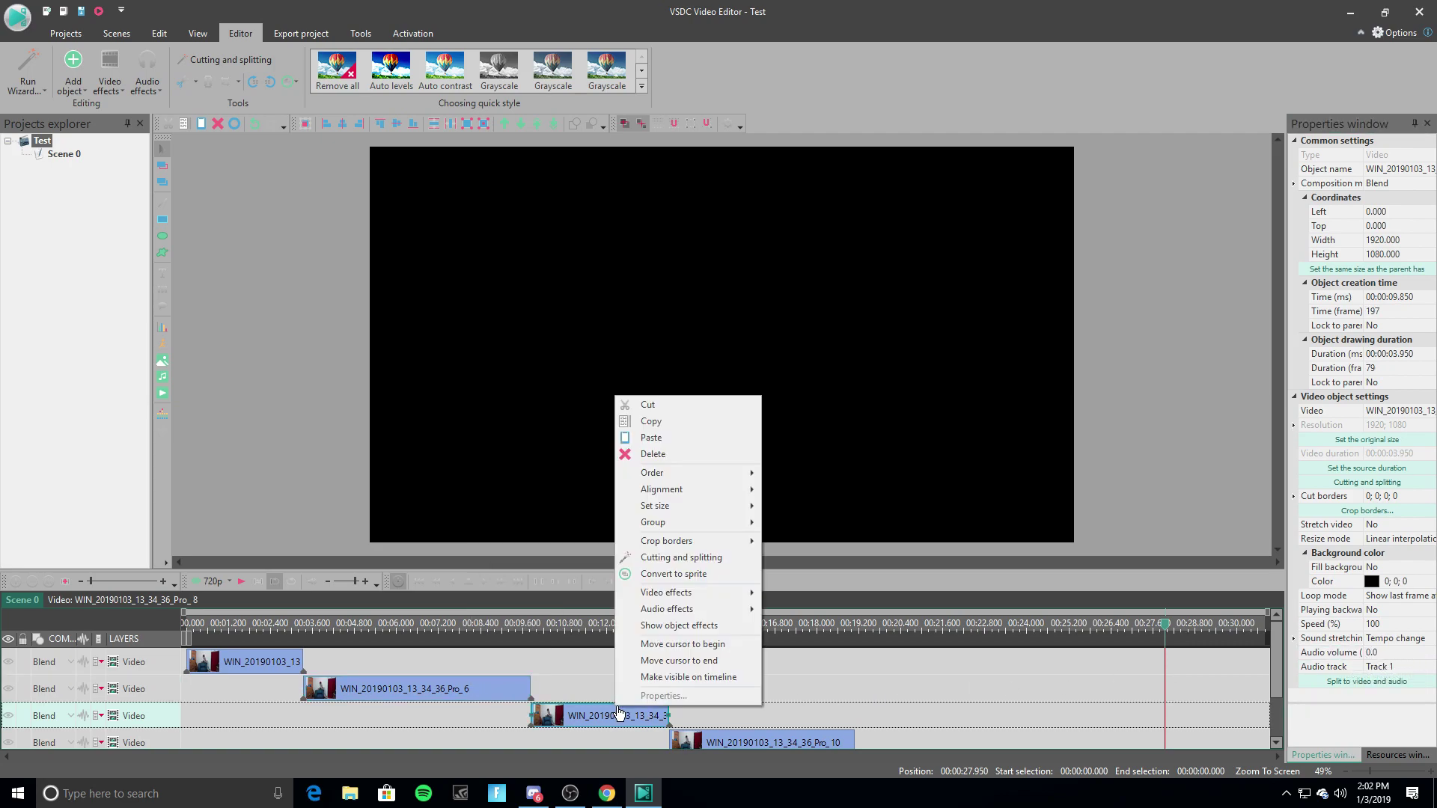
click(1402, 655)
drag(1394, 657, 1357, 657)
scroll(740, 743, down, 2)
right_click(748, 733)
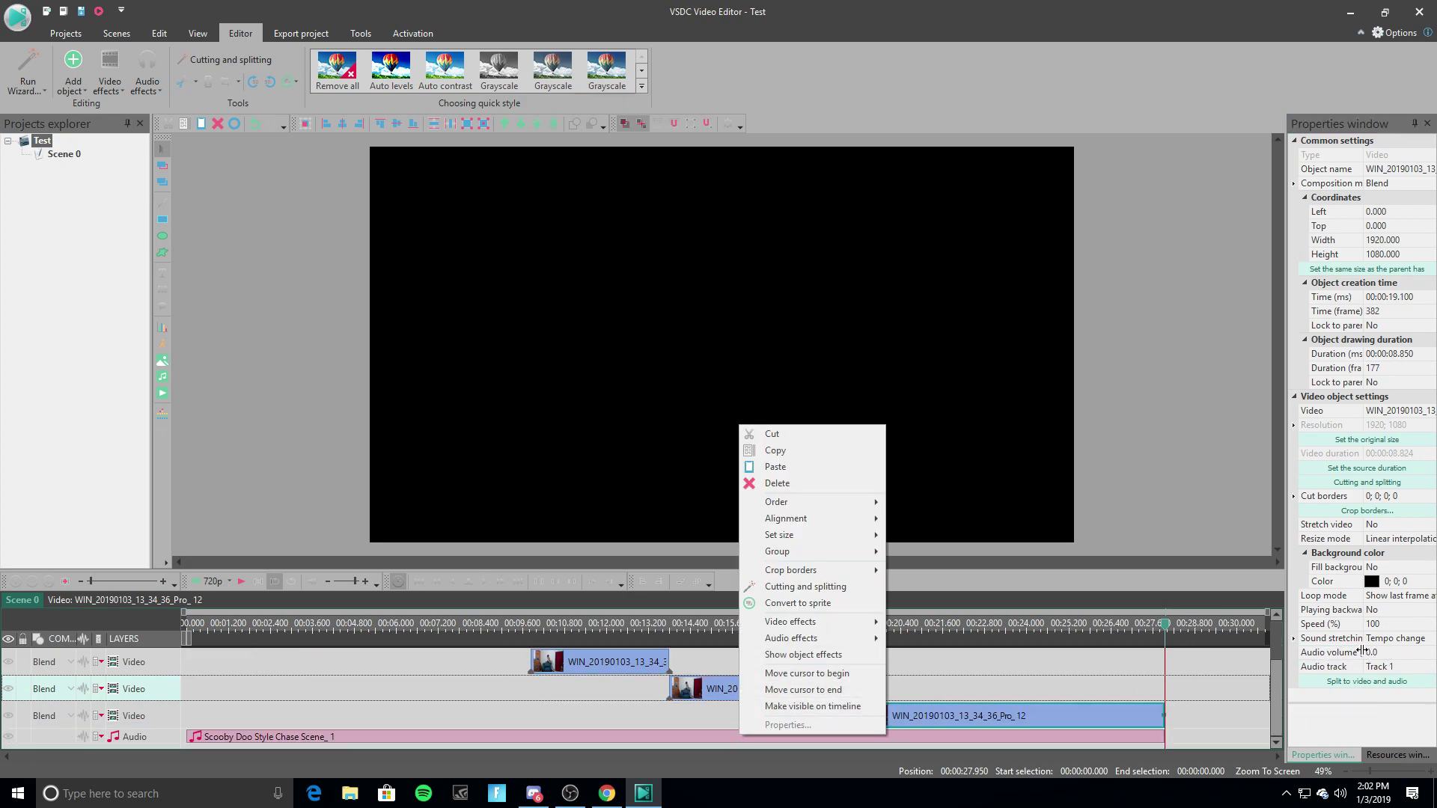
click(1392, 657)
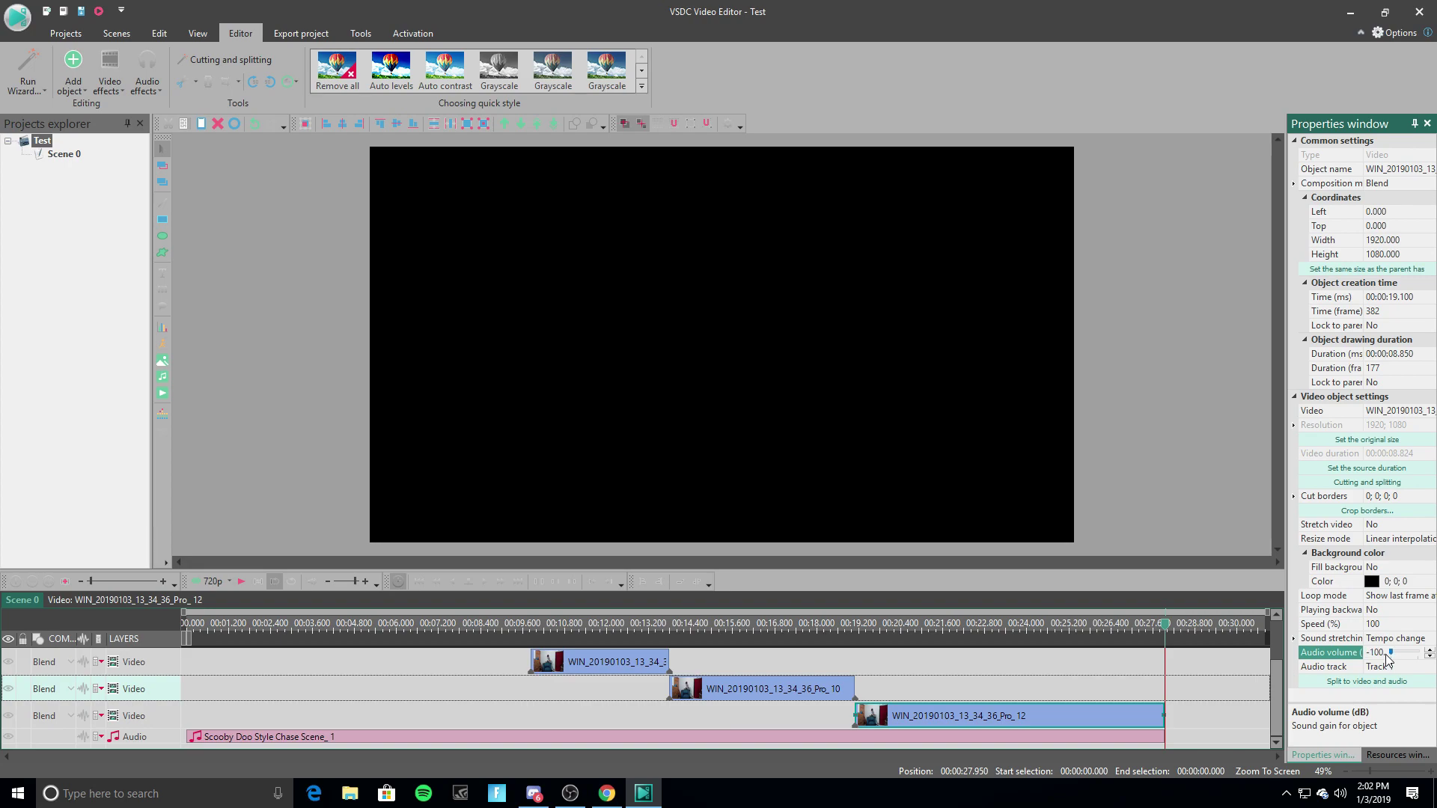
Deselect the last webcam clip and rewind the playhead to 00:00:00.000.
right_click(1002, 712)
click(807, 689)
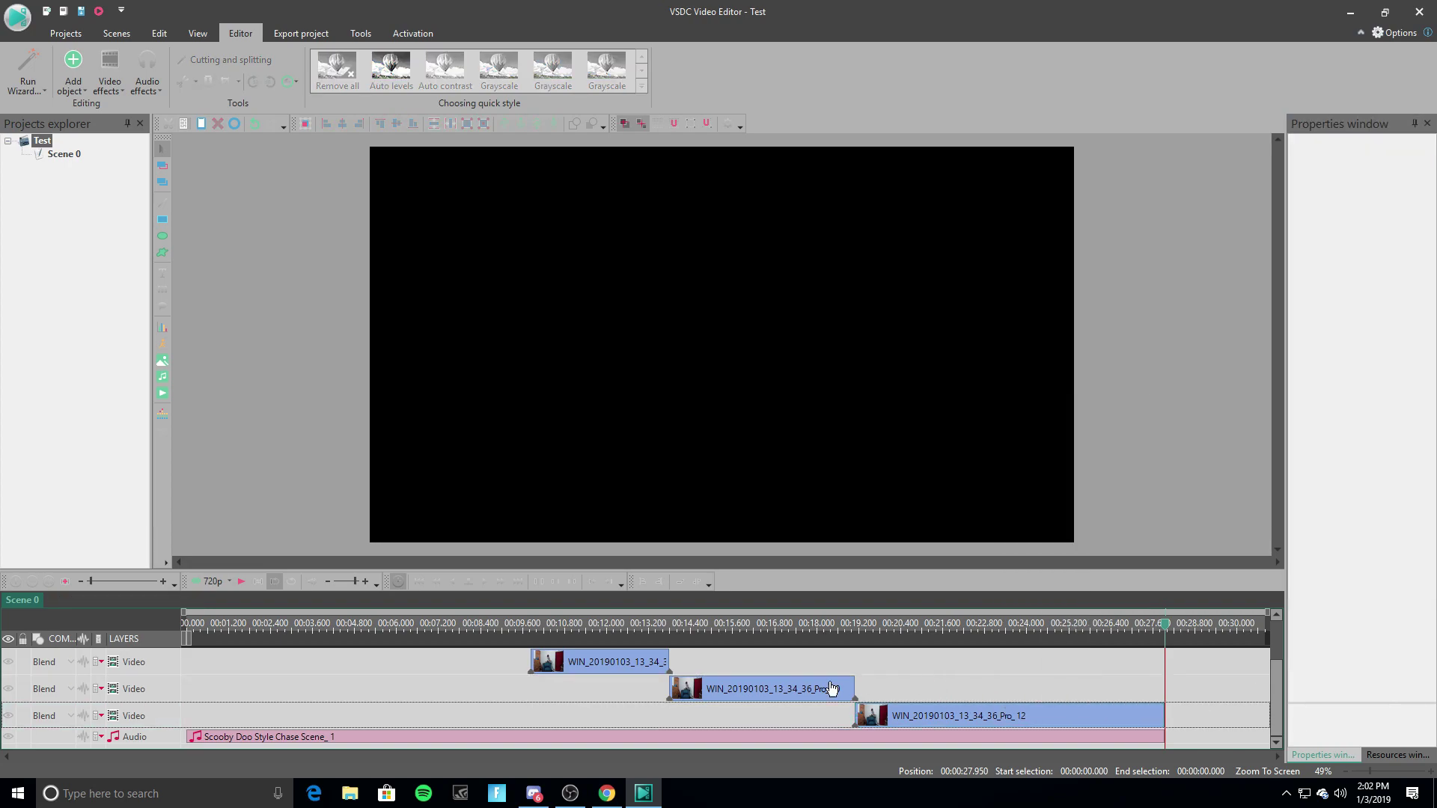
drag(1173, 629, 186, 670)
click(239, 582)
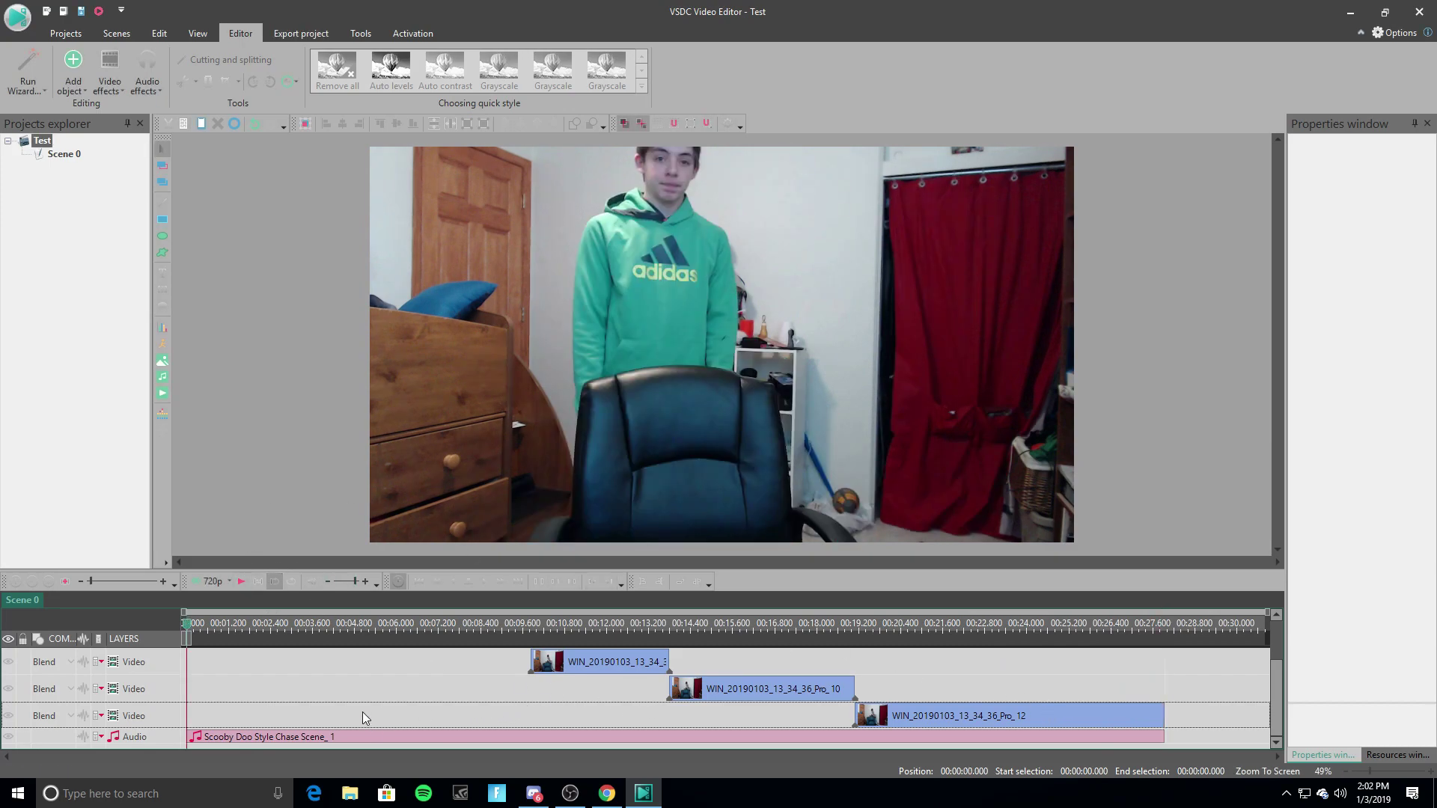
Lower the Scooby Doo Style Chase Scene_1 music to -6.0 dB and play it back.
right_click(388, 736)
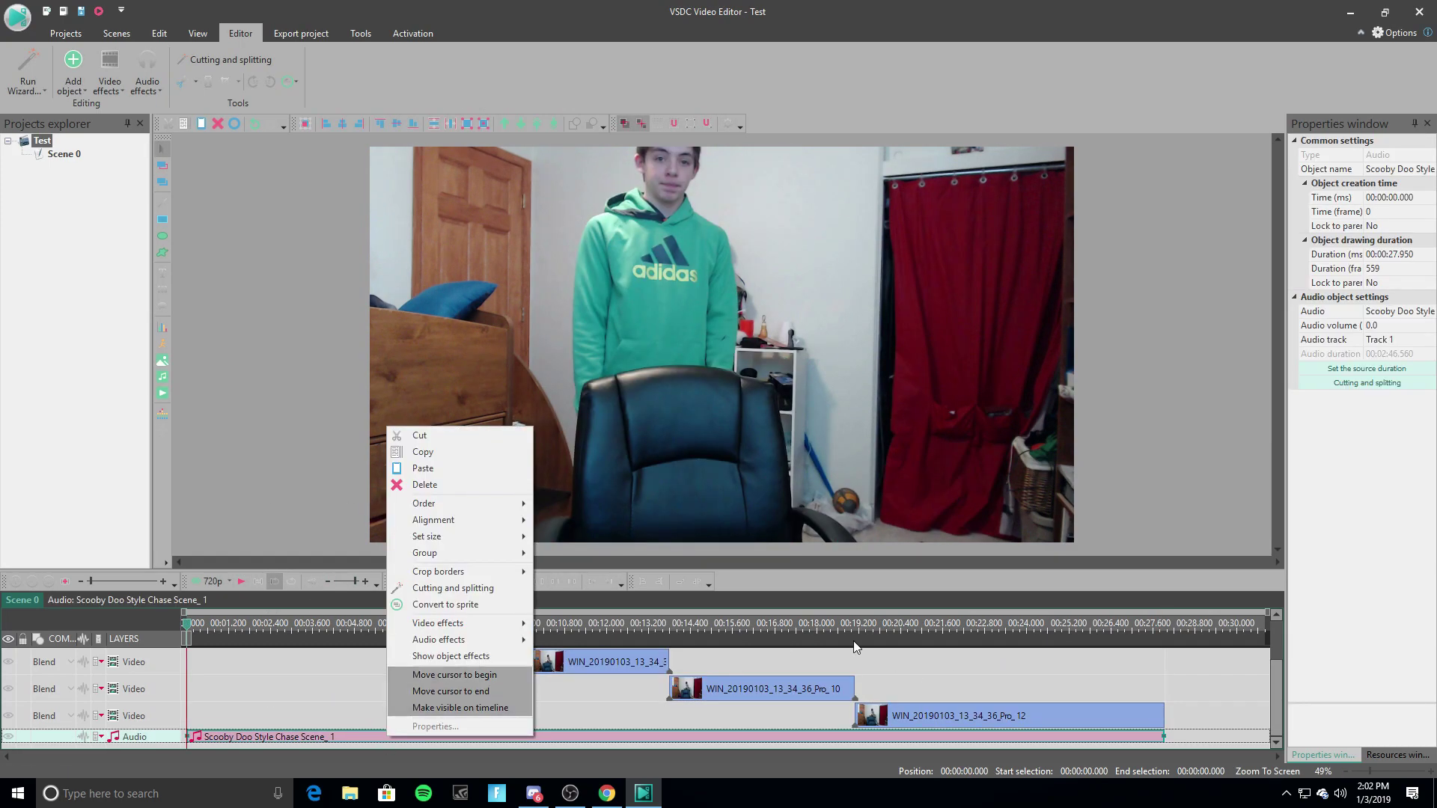
click(1390, 329)
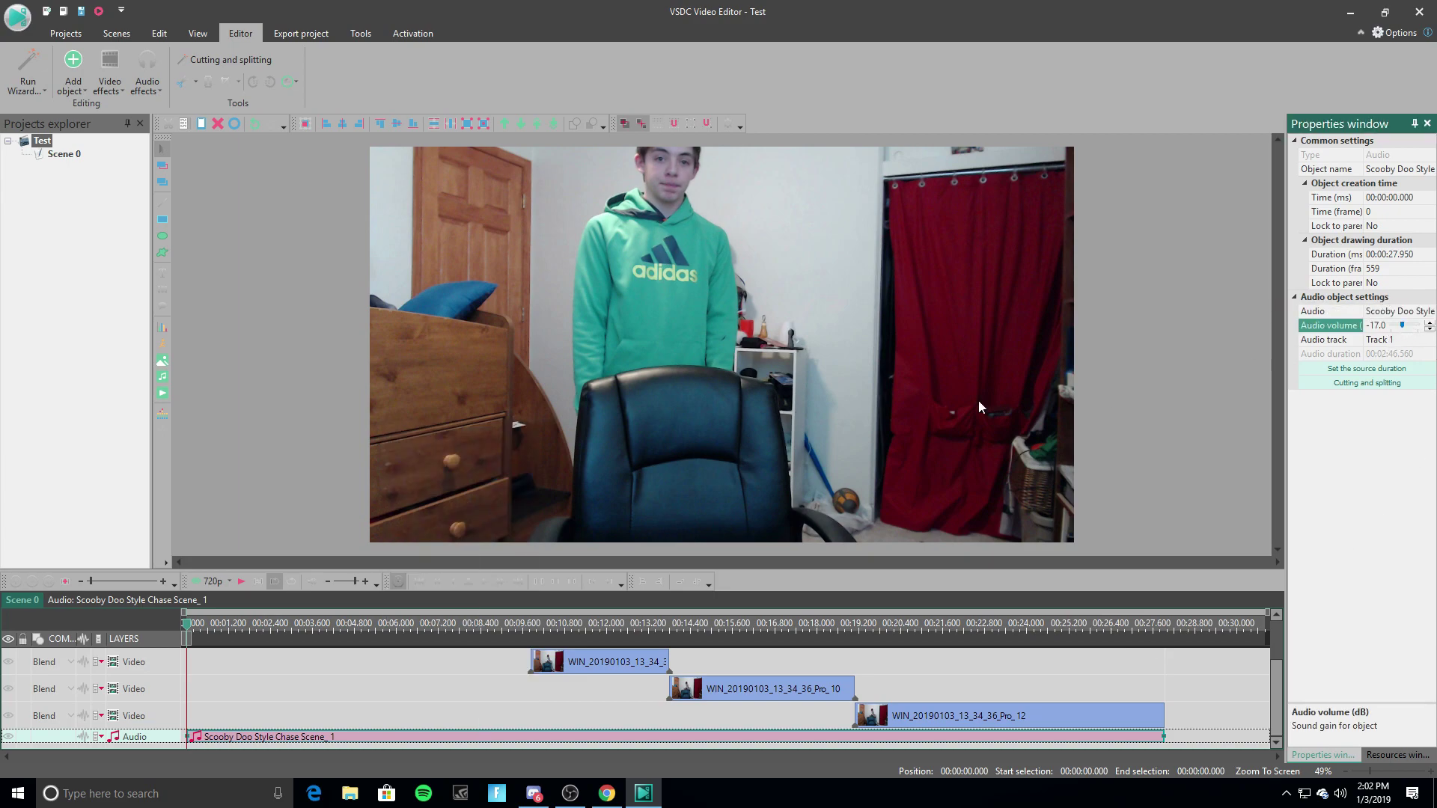
click(240, 582)
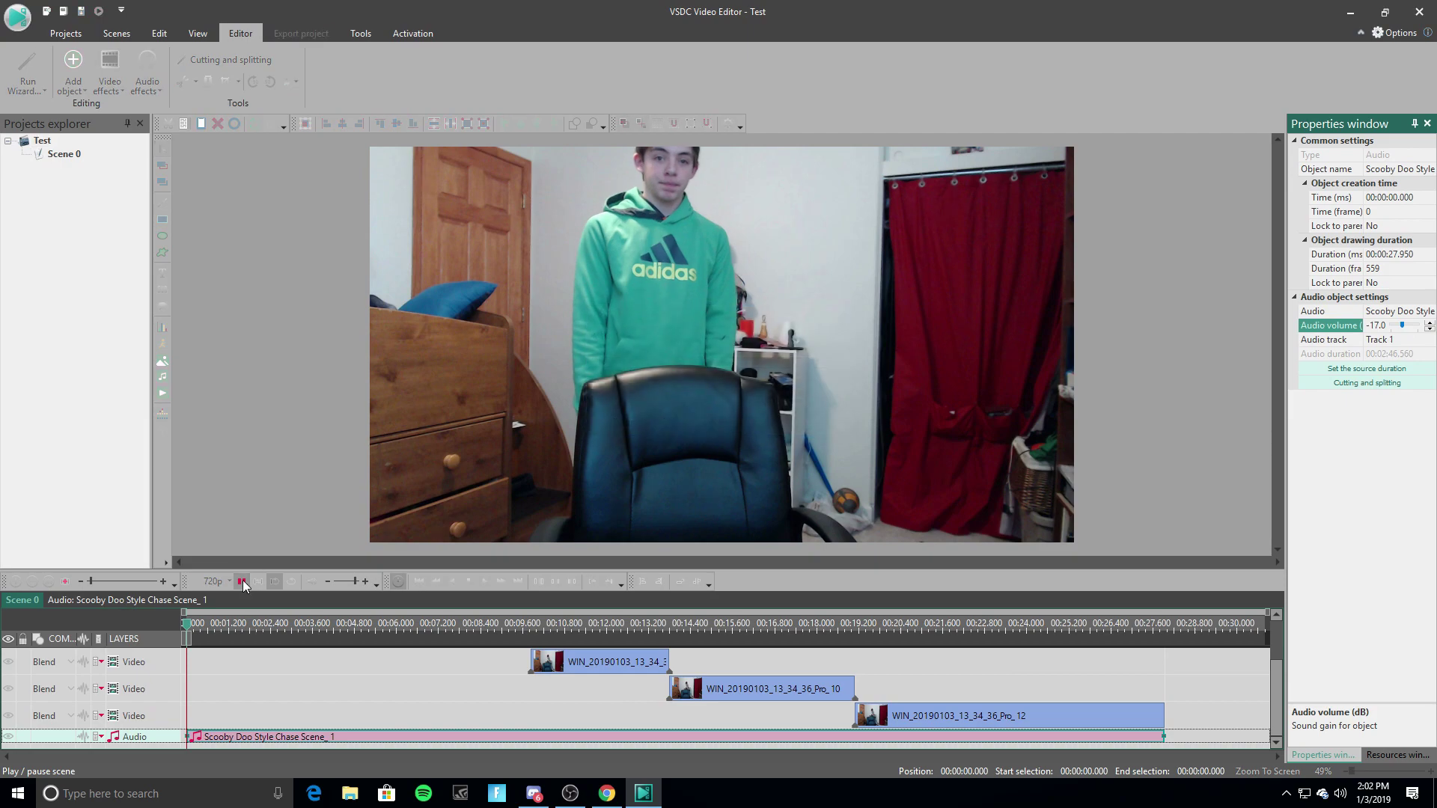
click(242, 581)
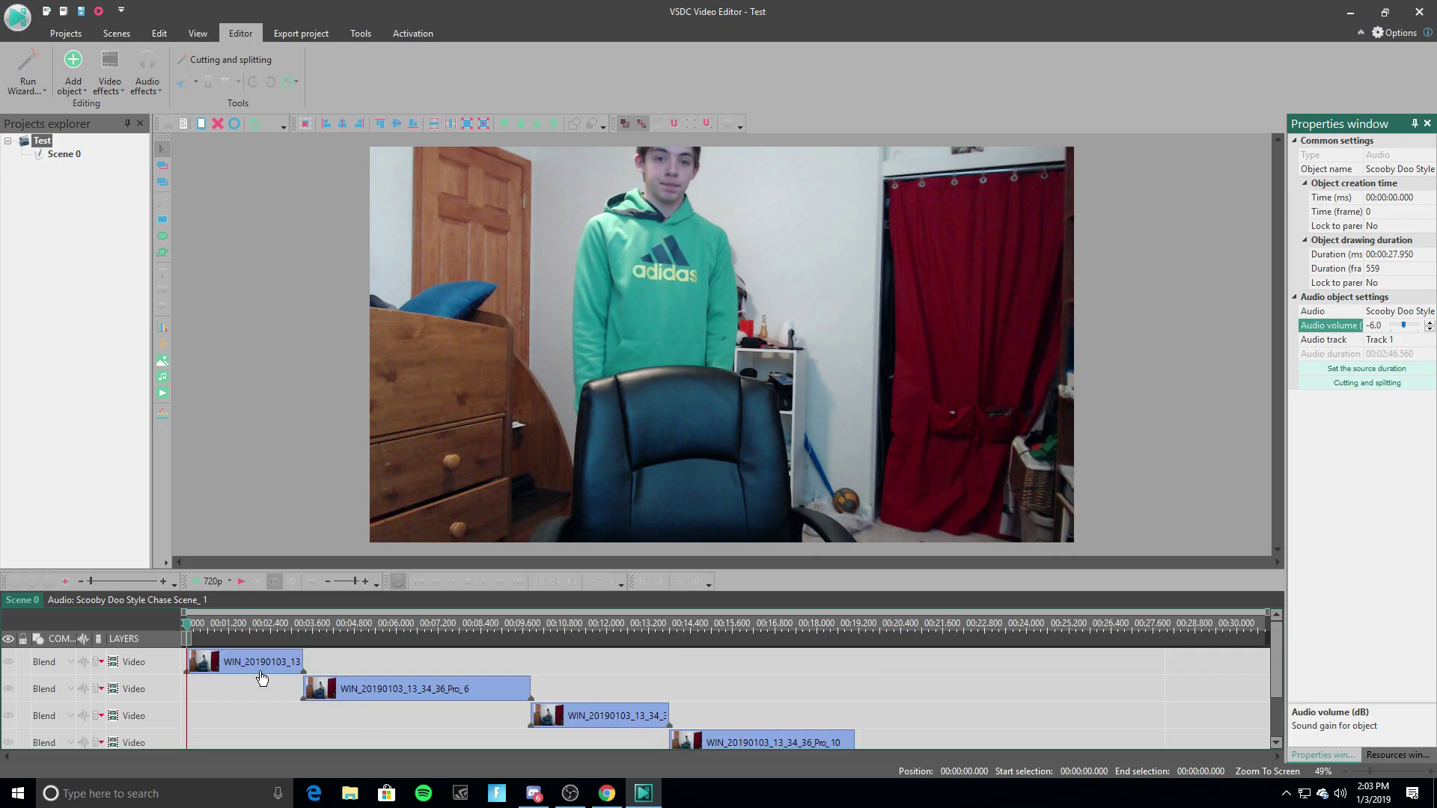
Scrub to about 21.8 s and frame-step forward past 23.35 seconds.
drag(190, 628, 716, 628)
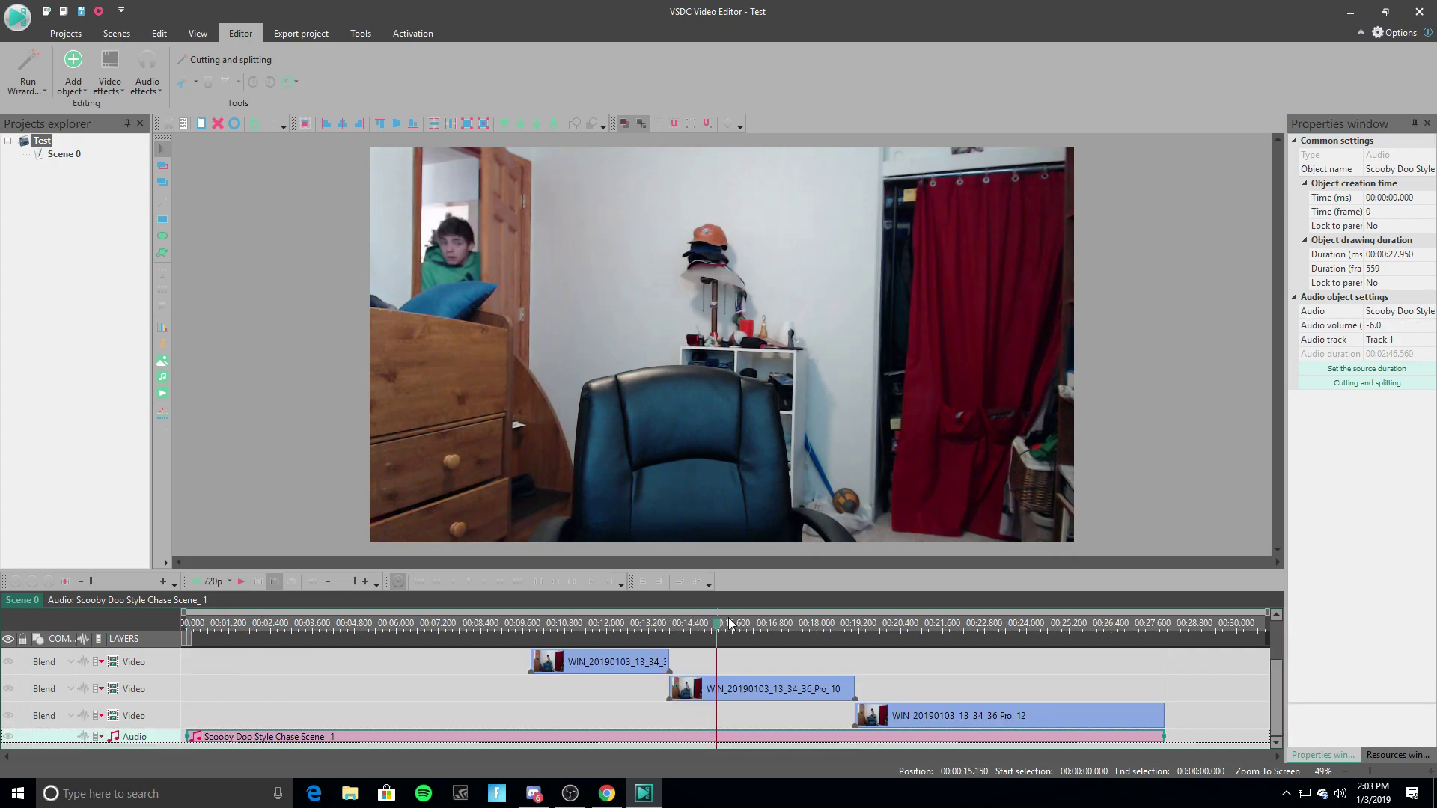
drag(716, 629, 954, 630)
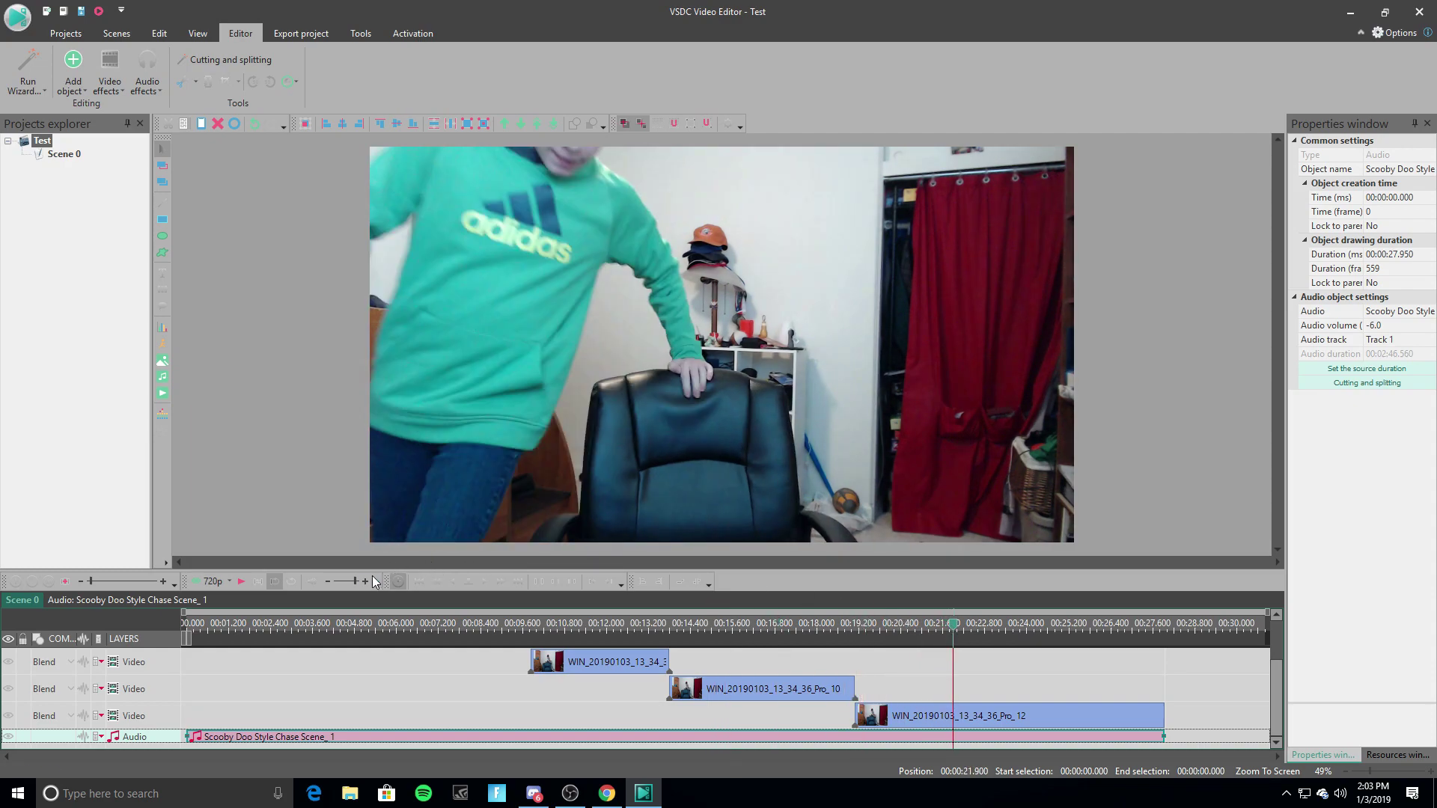
click(489, 582)
click(490, 582)
click(489, 582)
click(489, 582)
click(489, 583)
click(490, 582)
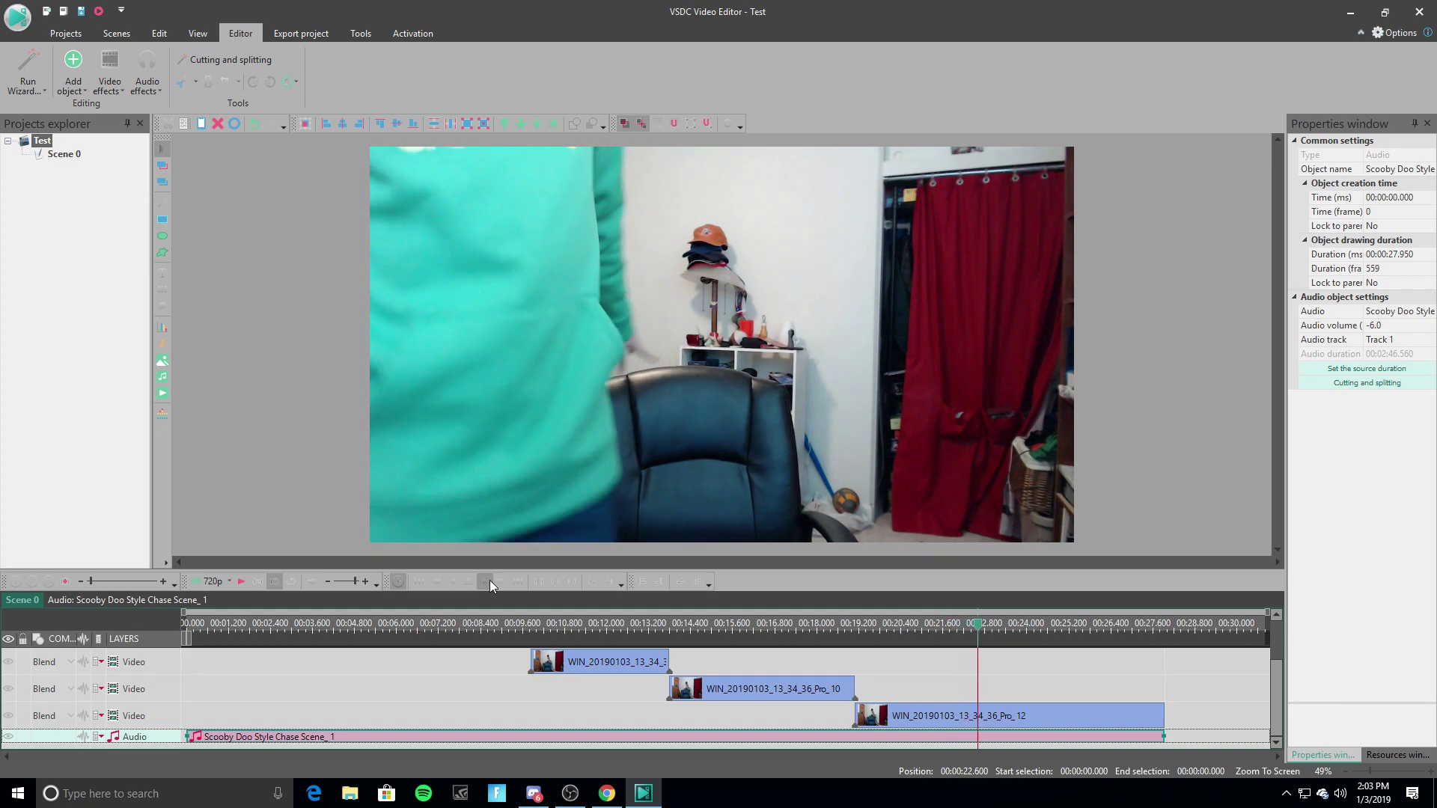
click(489, 582)
click(490, 582)
click(489, 583)
click(490, 582)
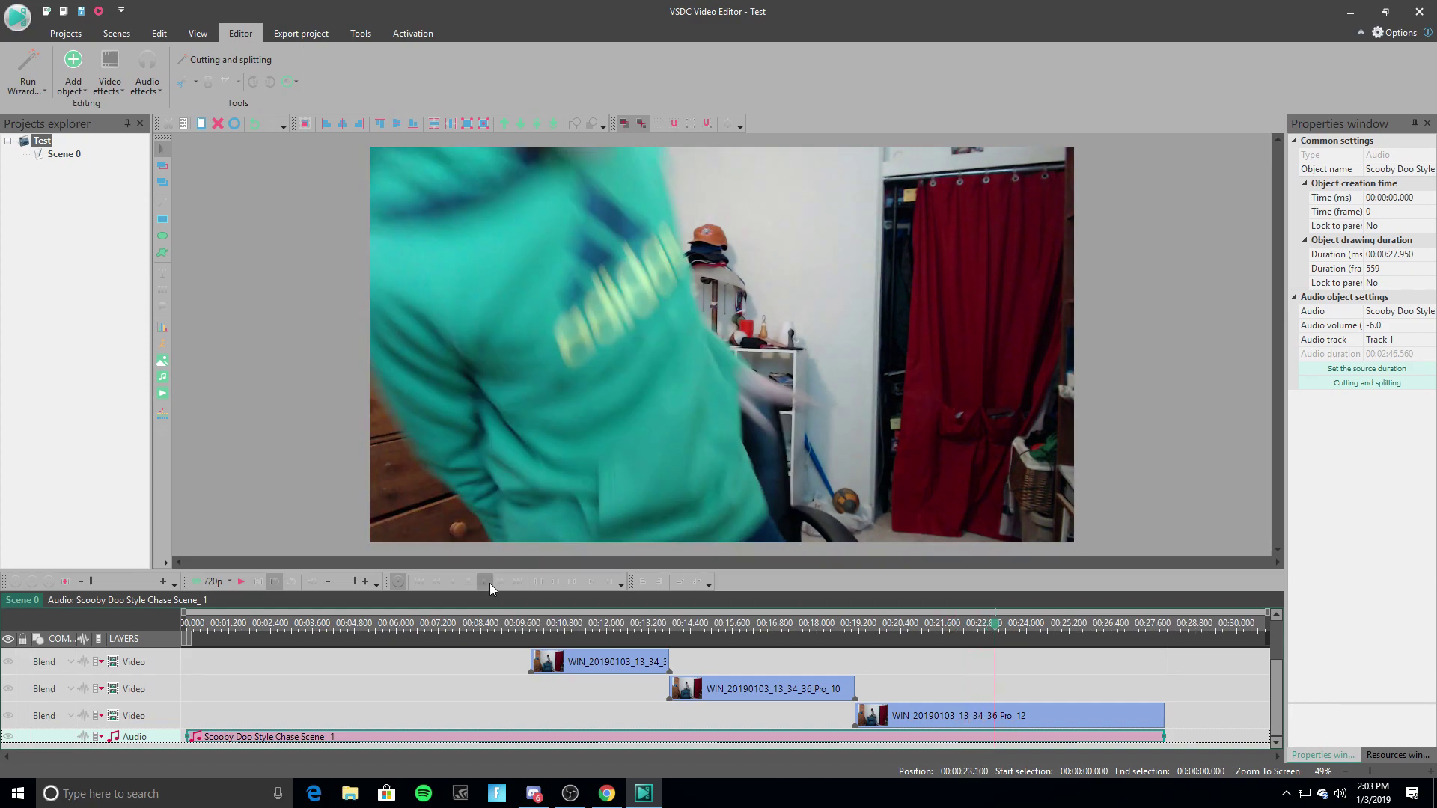
click(490, 582)
click(489, 582)
click(489, 582)
click(489, 582)
click(490, 582)
click(490, 582)
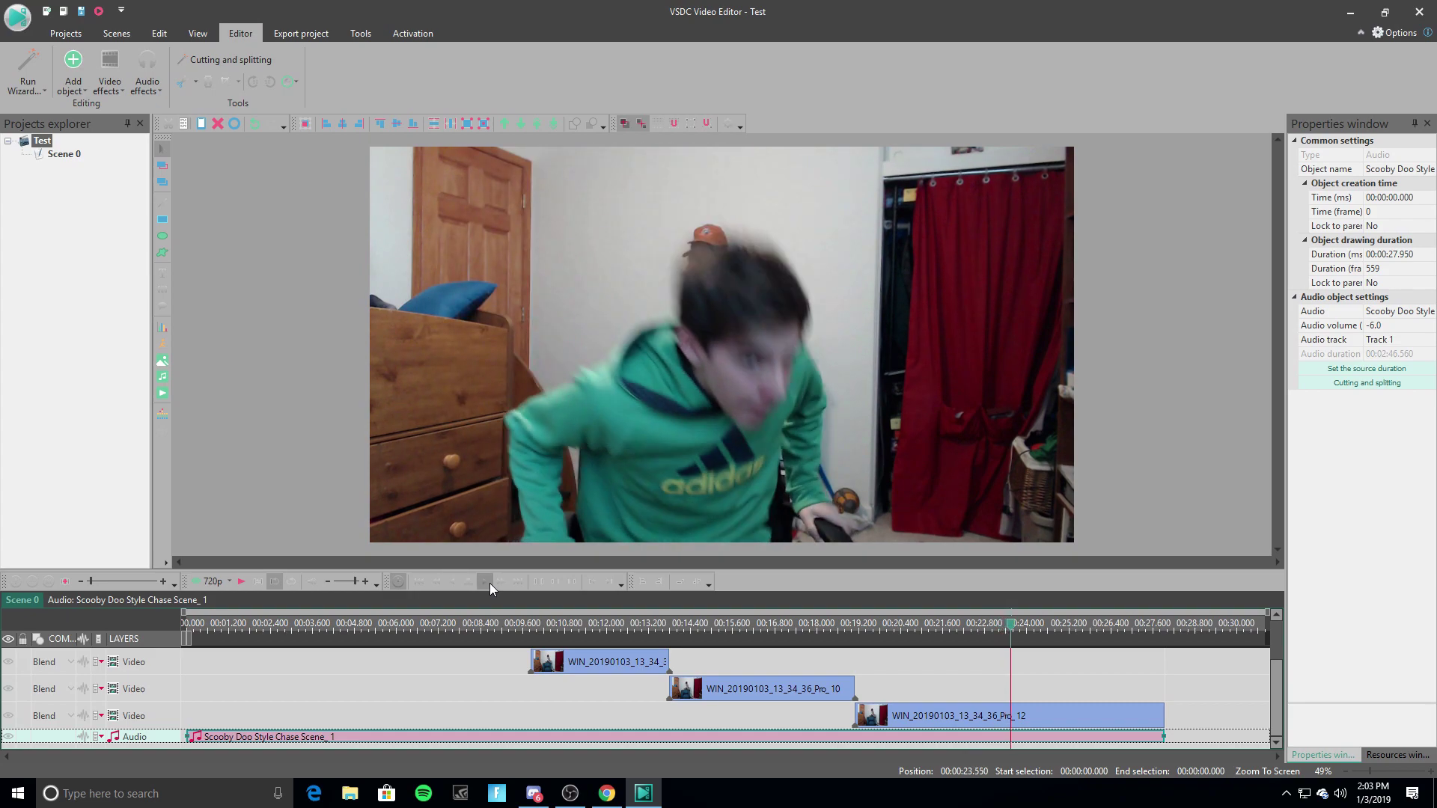
click(489, 582)
click(489, 582)
click(489, 582)
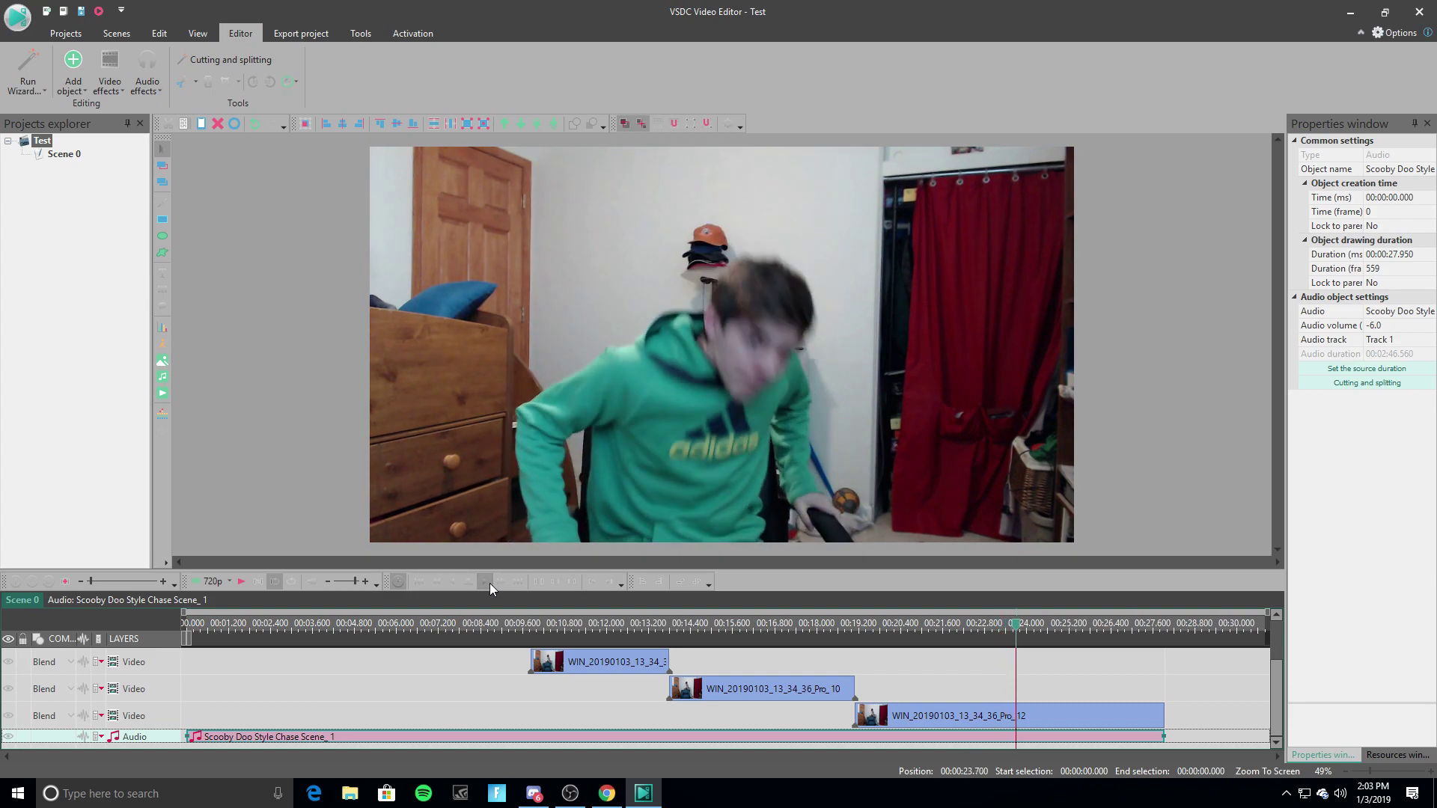
click(489, 582)
click(489, 582)
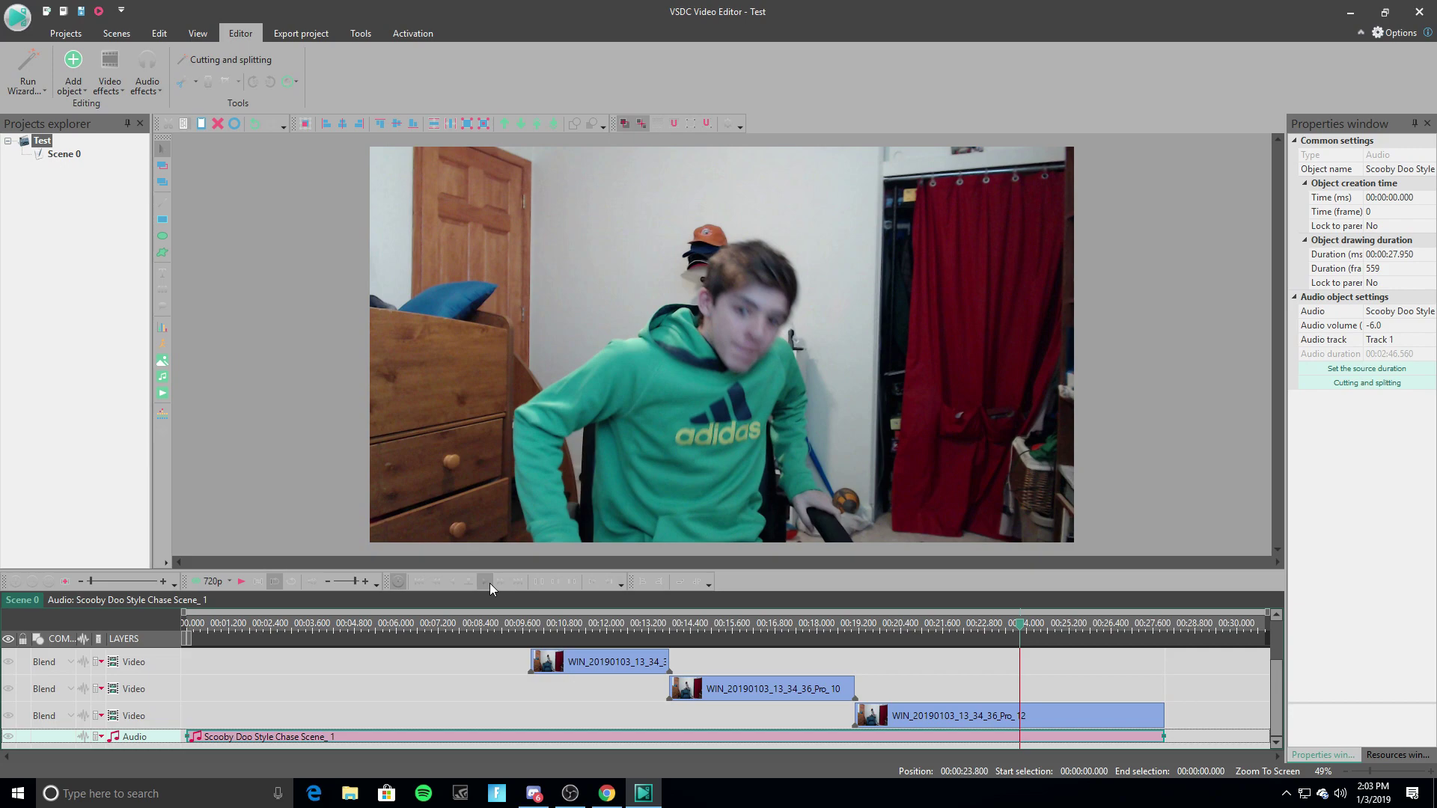
Step back to 00:23.700 and select the last webcam clip, Pro_12.
click(452, 580)
click(452, 581)
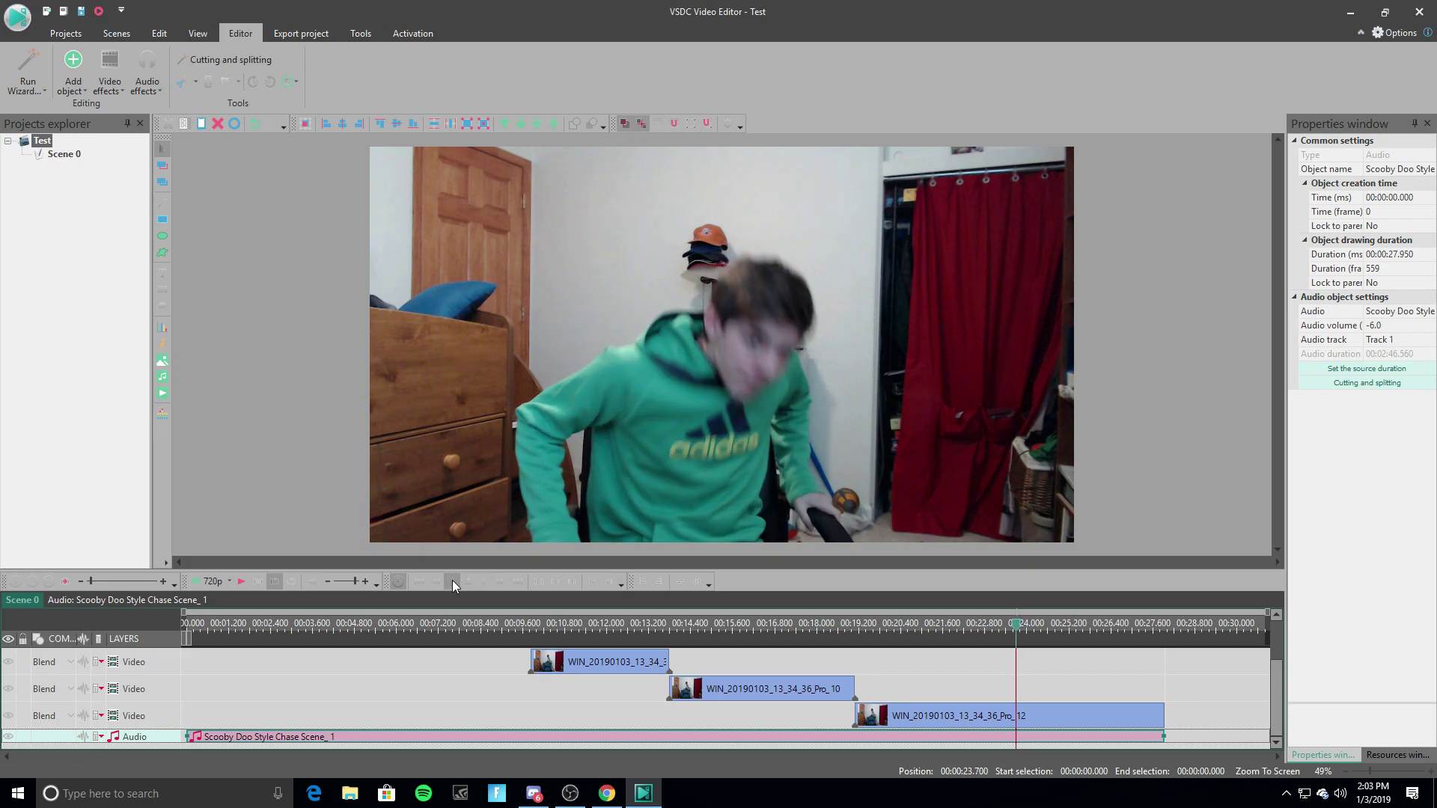
click(1030, 723)
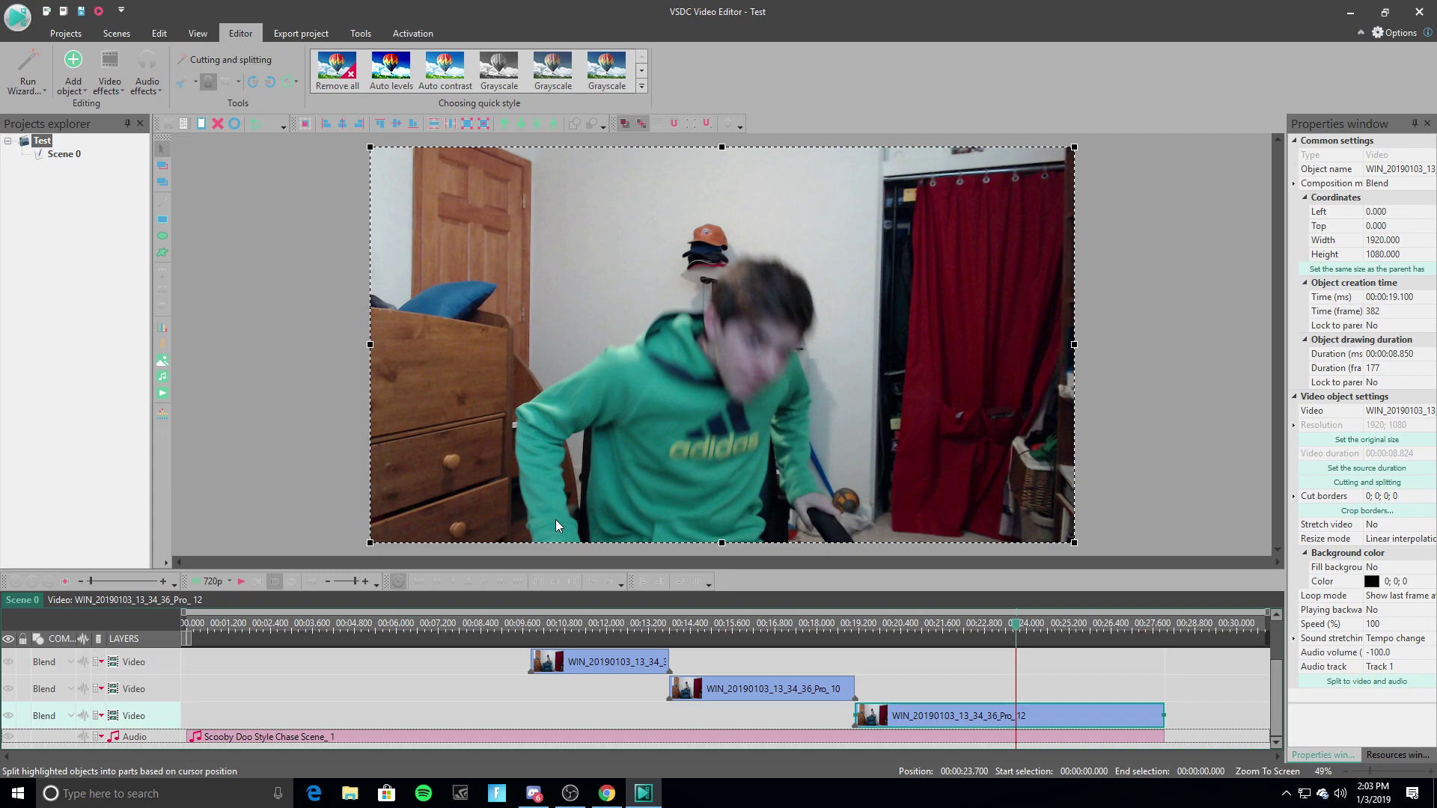
Split the last webcam clip and the music at 00:23.700.
key(ctrl+k)
click(1051, 739)
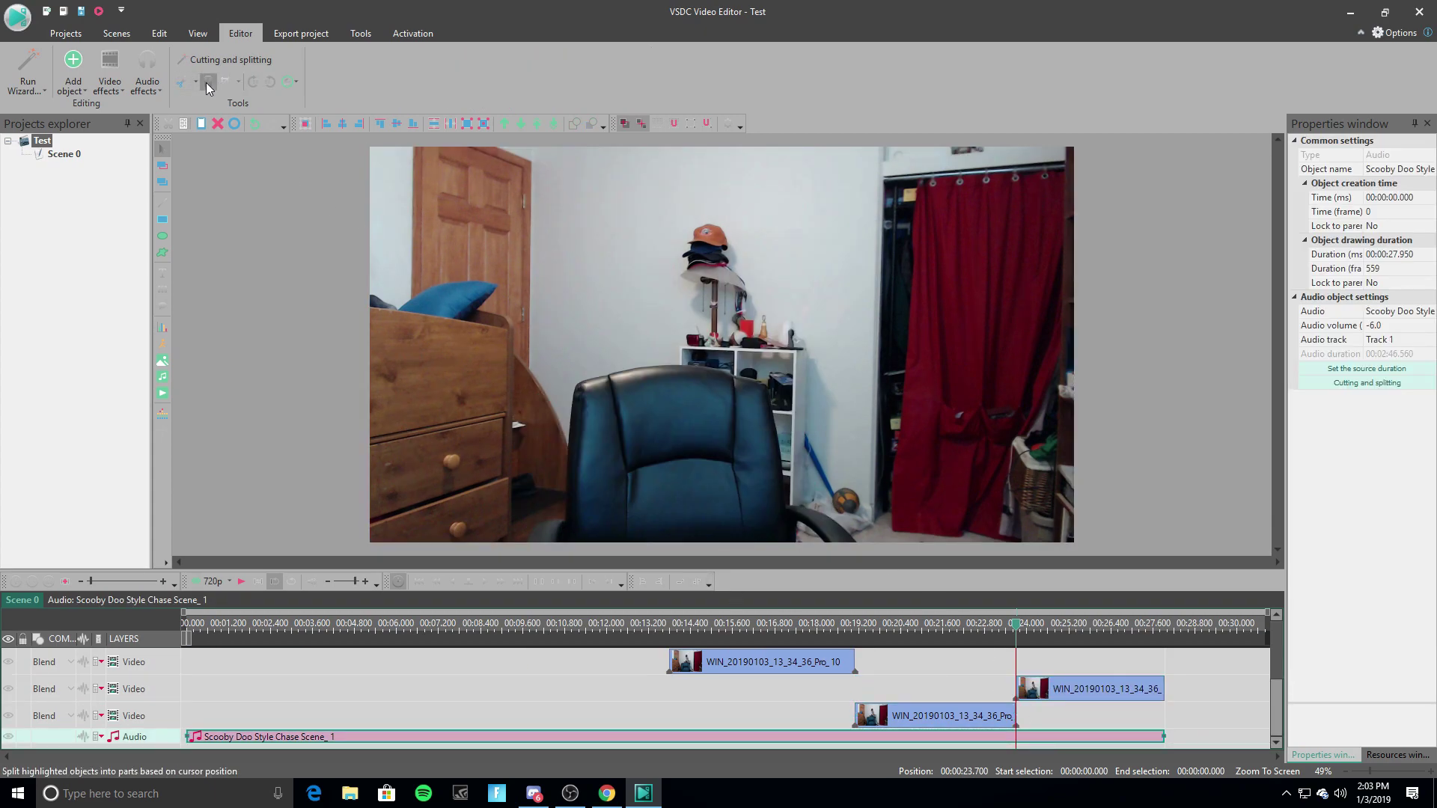
click(199, 81)
double_click(1075, 717)
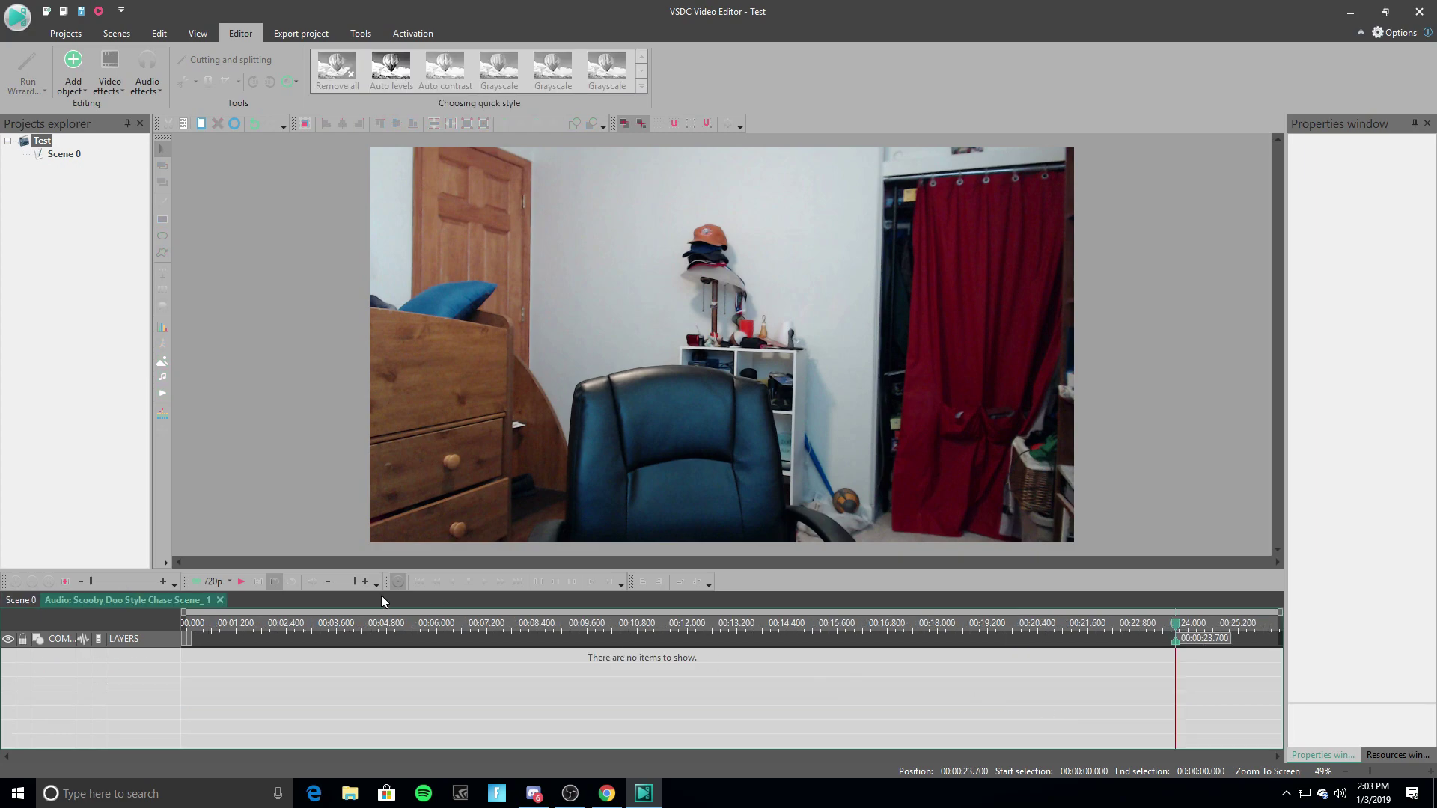
click(20, 600)
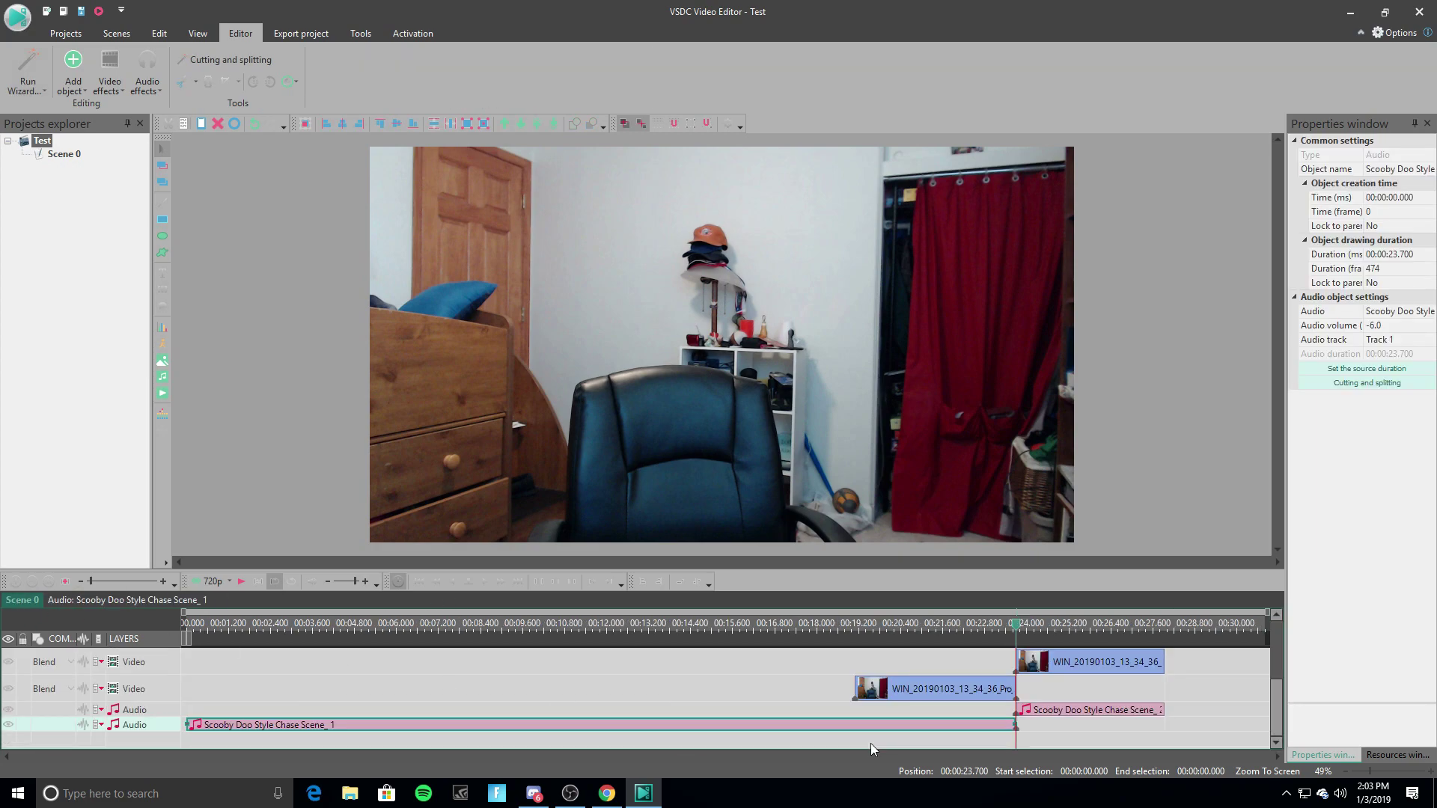
Remove the music piece after the 23.7-second cut.
right_click(1089, 712)
click(1175, 470)
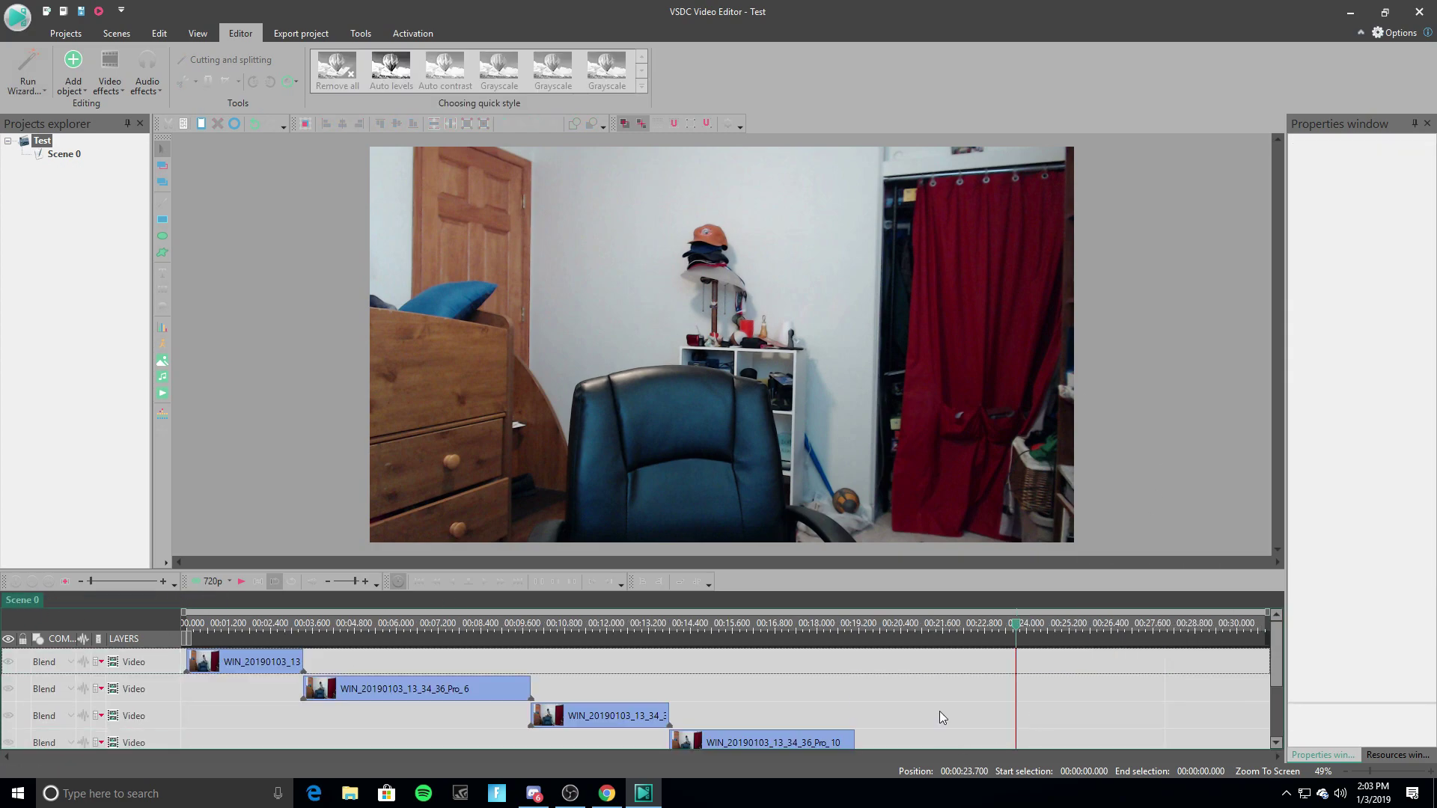
key(ctrl+z)
click(1030, 699)
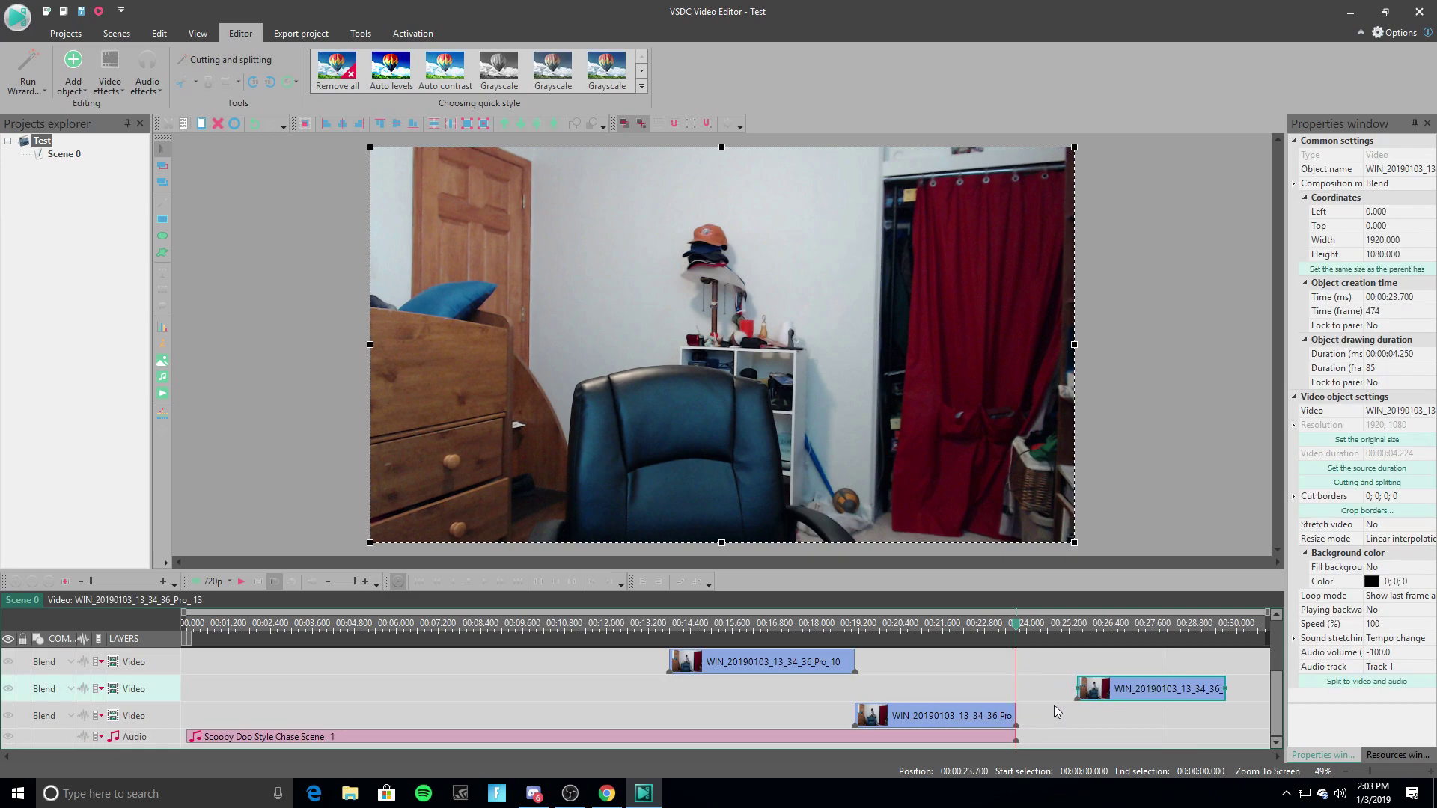
right_click(914, 717)
click(872, 684)
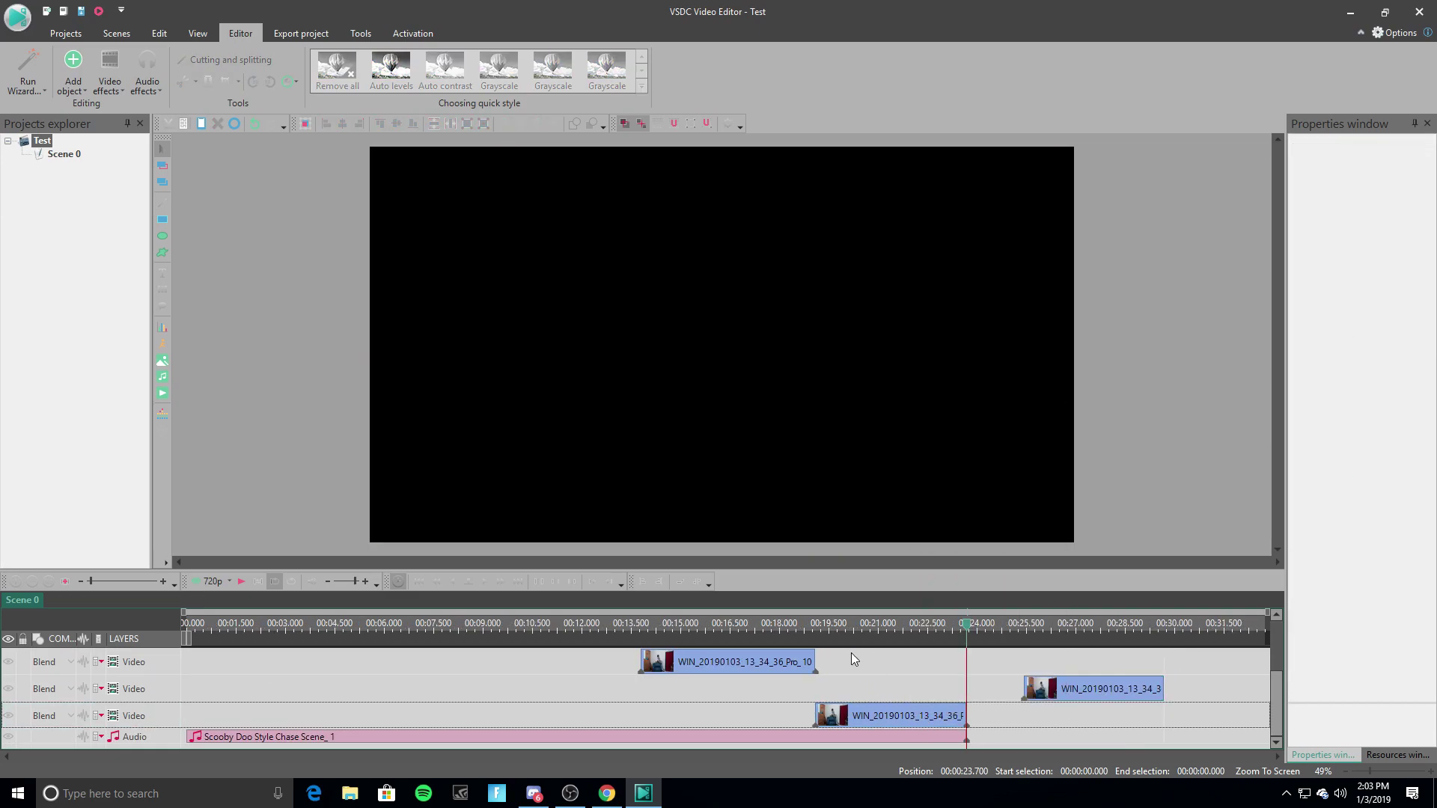
Add a video object using the Big Explosion Effect video file.
click(73, 75)
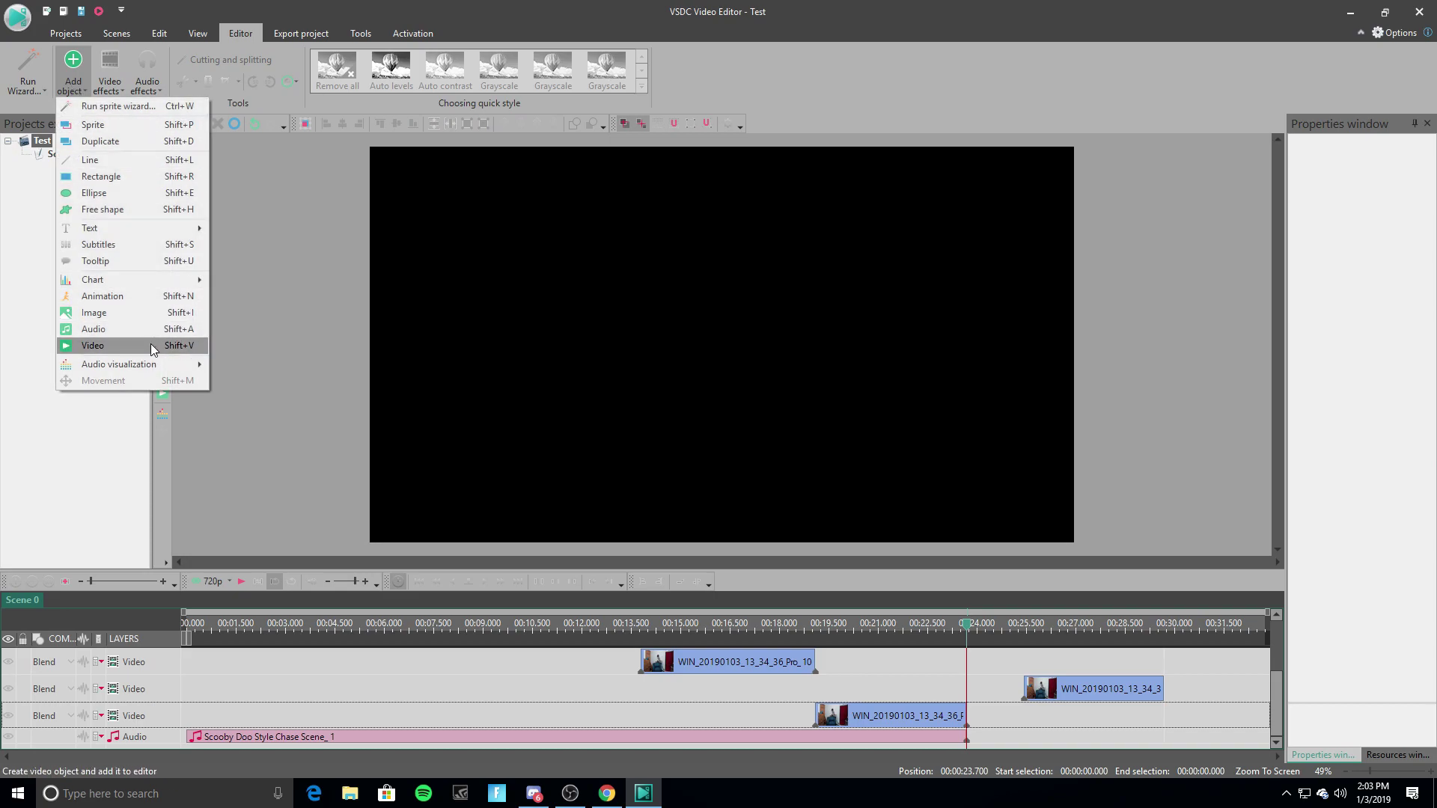
click(136, 344)
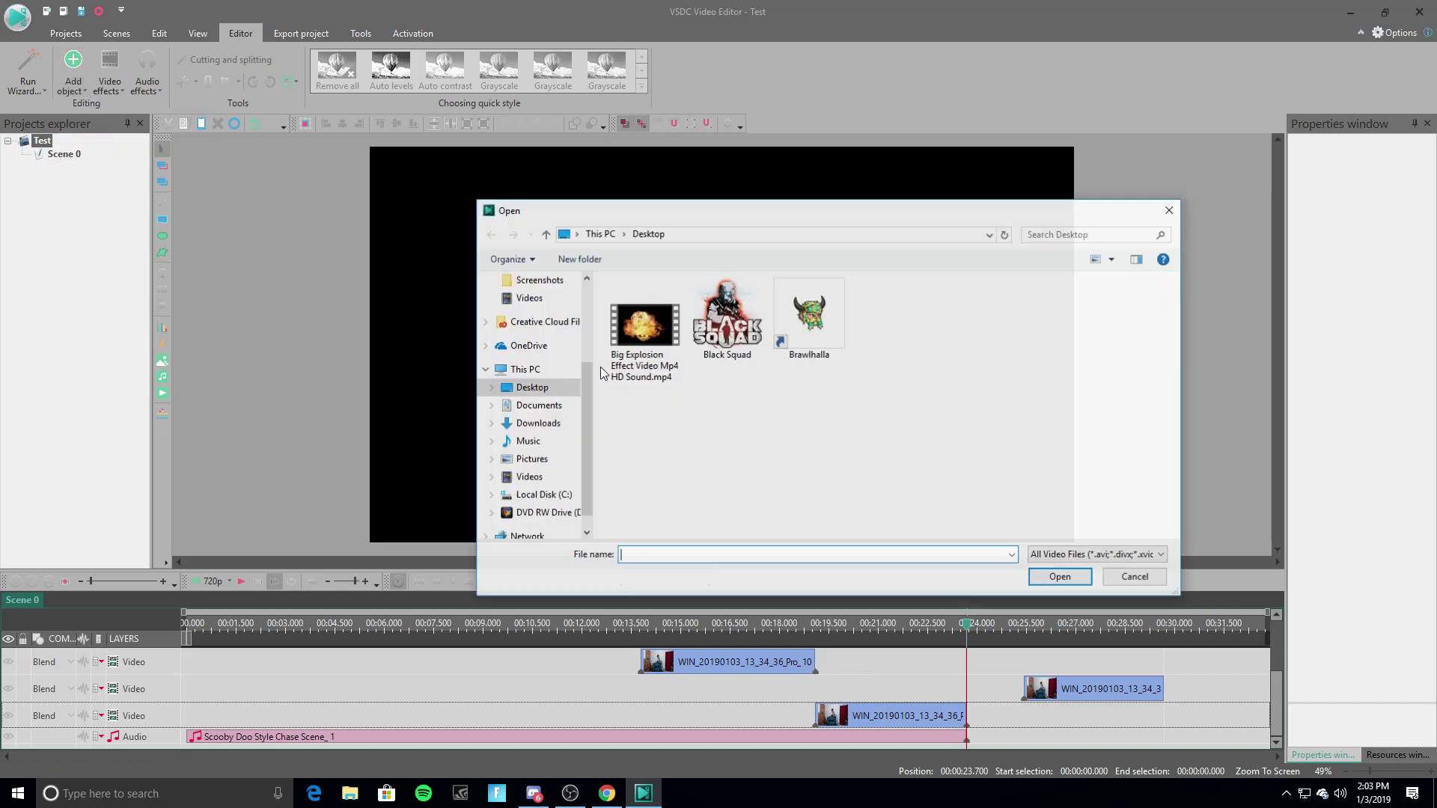
click(887, 340)
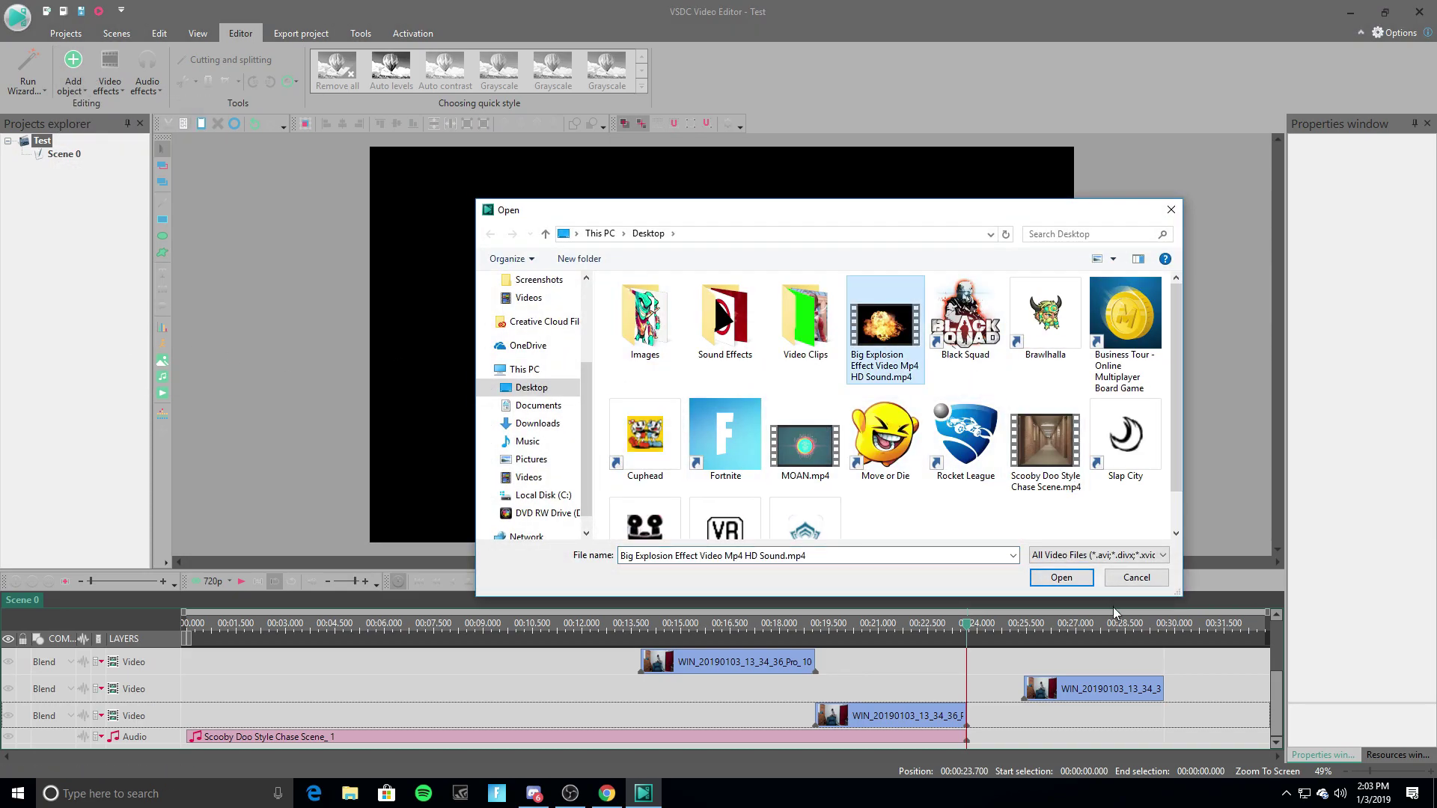
Add the Big Explosion Effect video to its own layer at 00:23.700 with default placement.
click(1062, 578)
click(934, 472)
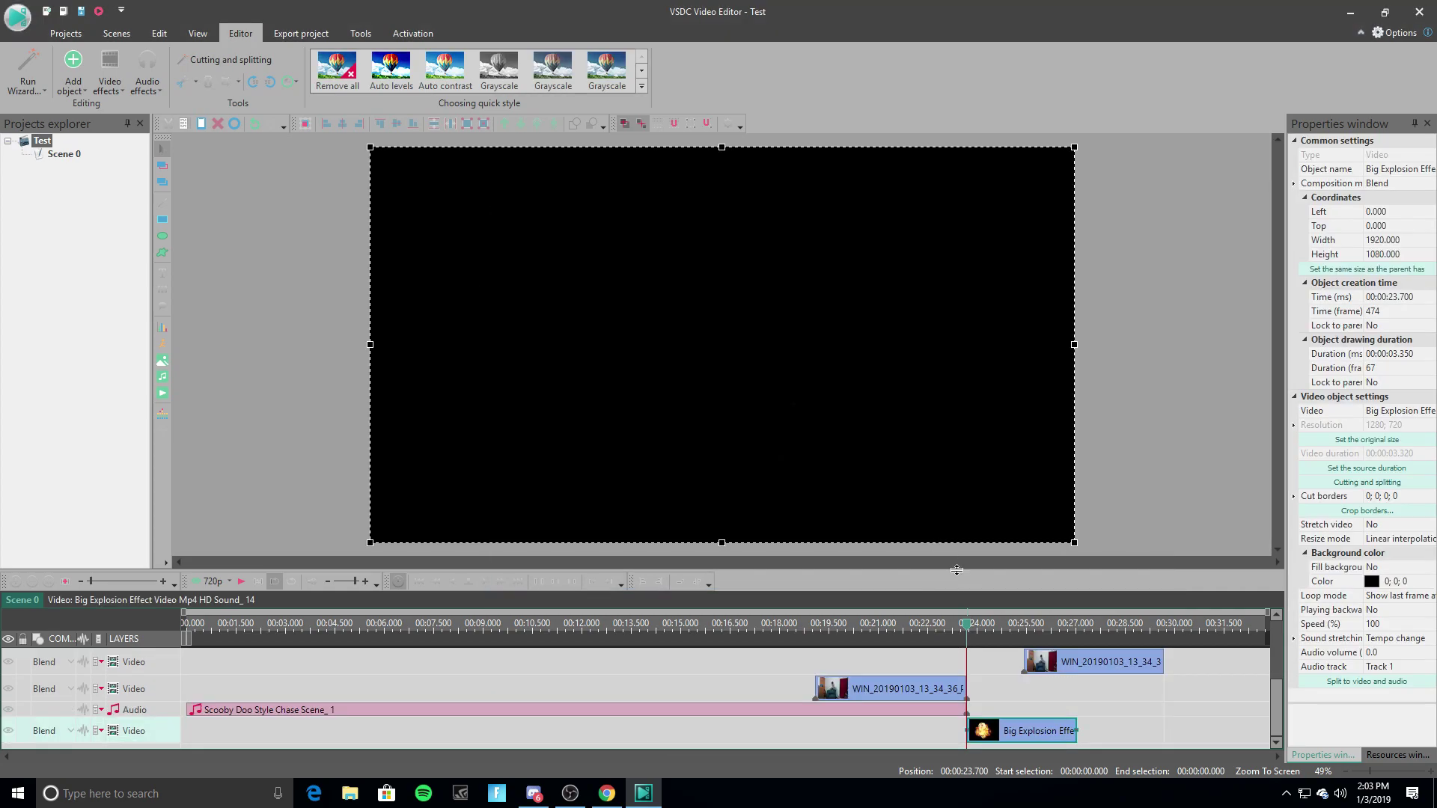
right_click(1053, 713)
click(1074, 711)
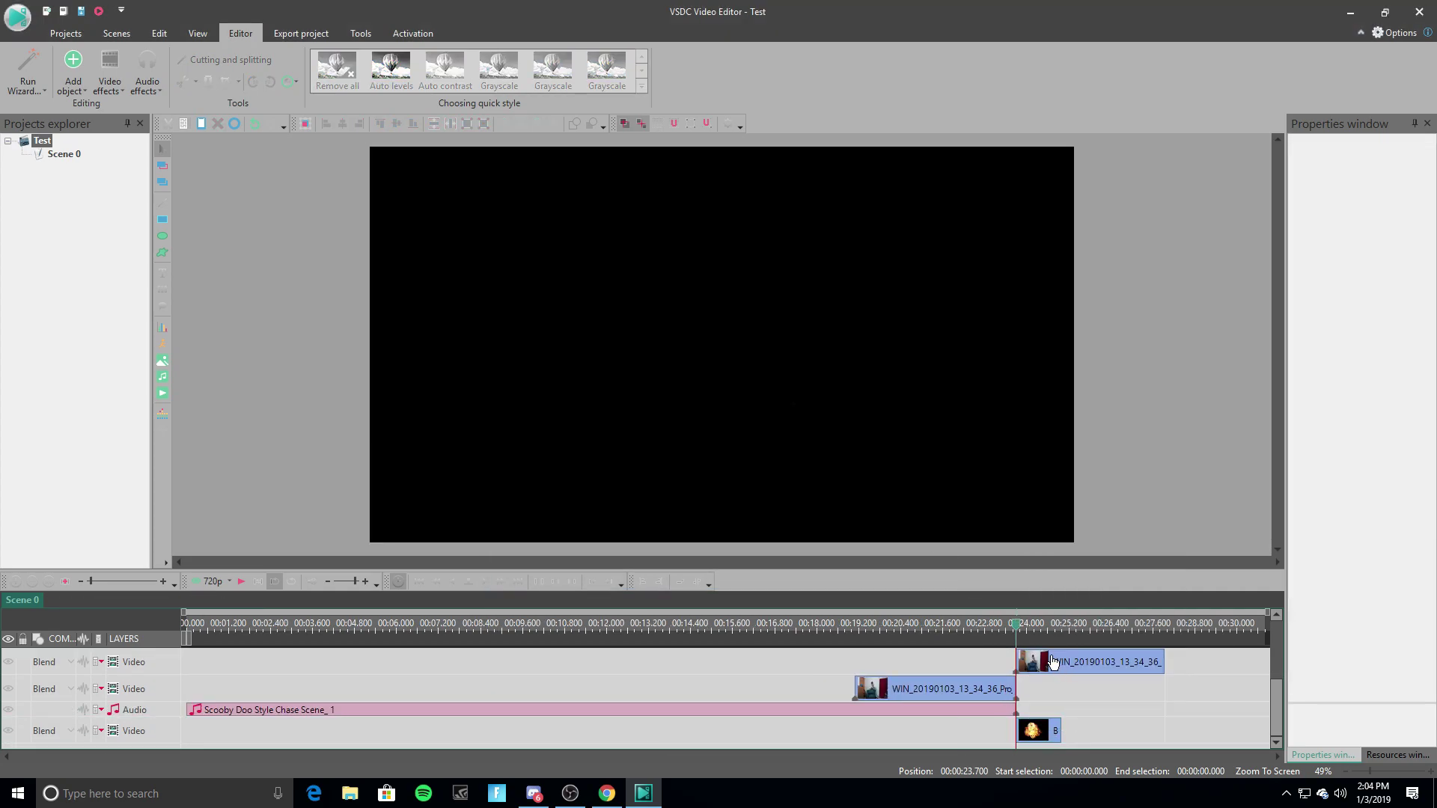
Move the later webcam piece to start at 00:25.900 and play the explosion section to check it.
mouse_move(1053, 661)
mouse_move(1035, 741)
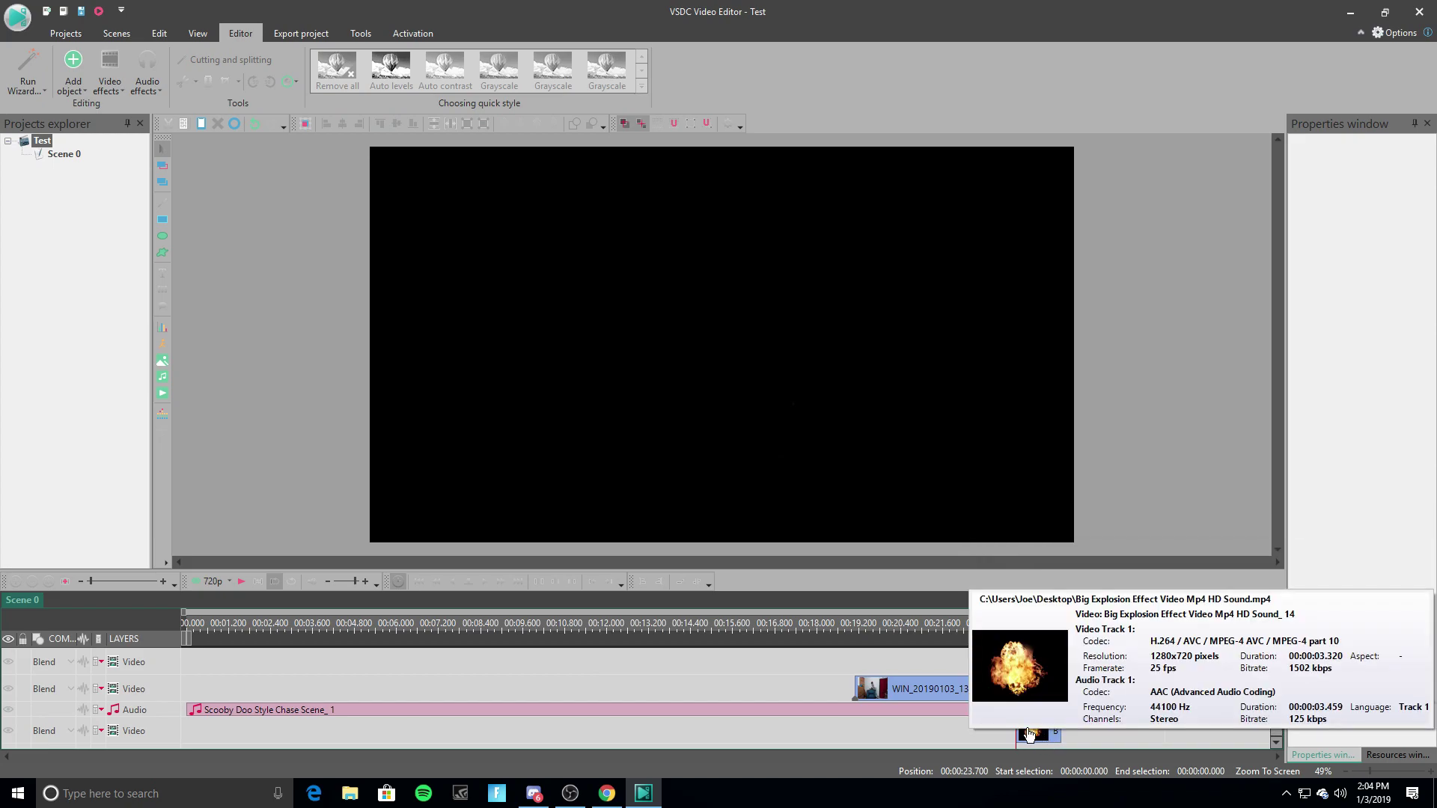
drag(1094, 673, 1168, 672)
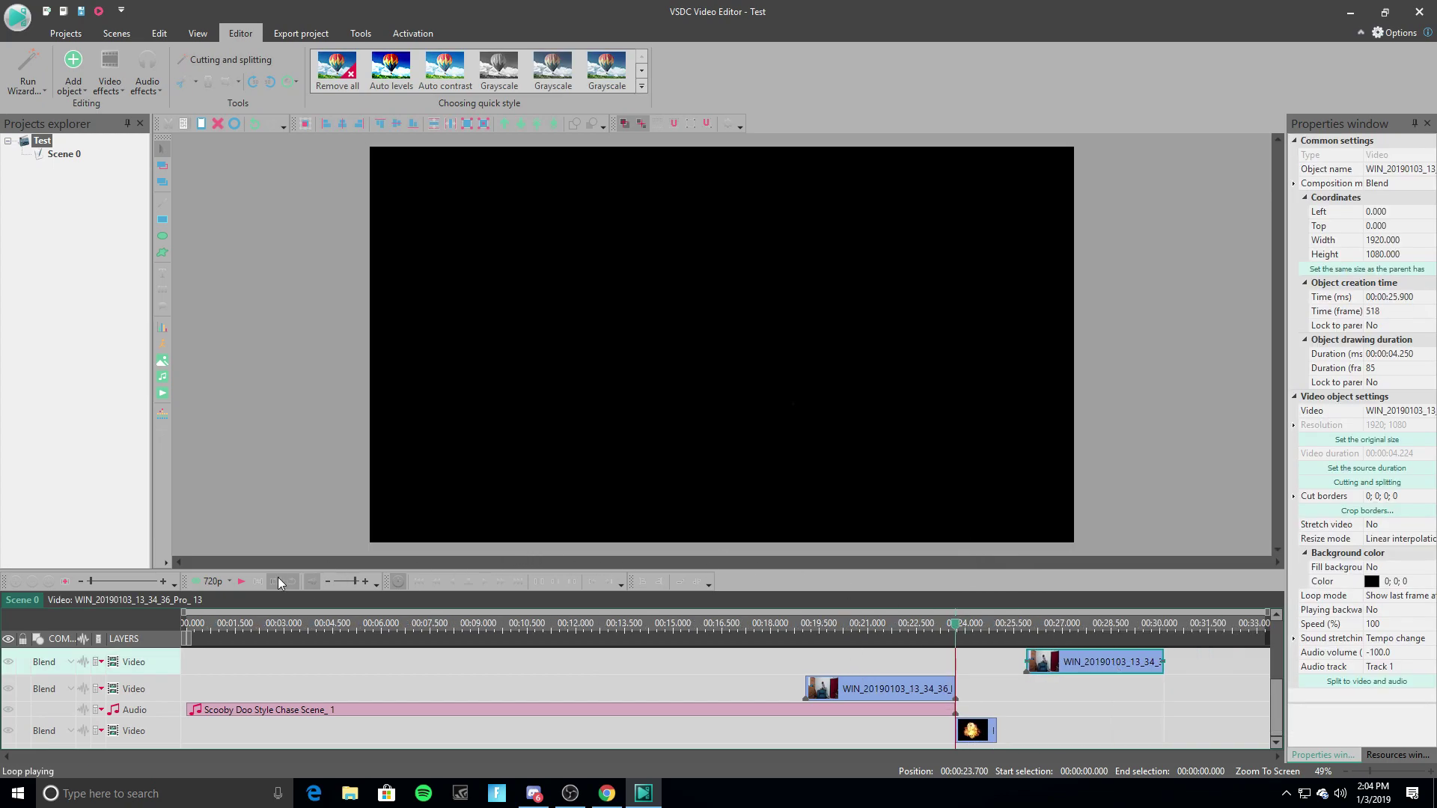
click(241, 581)
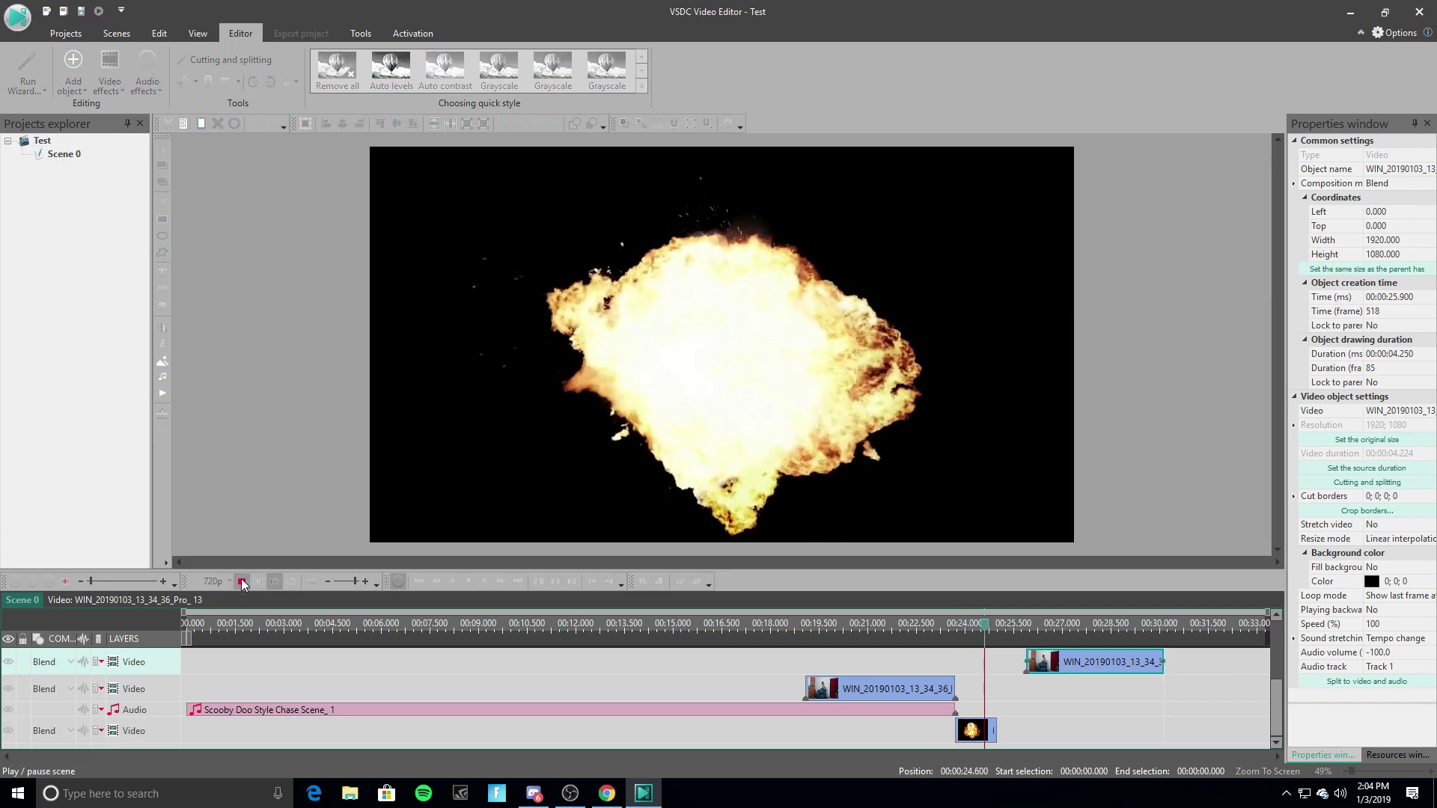
click(241, 581)
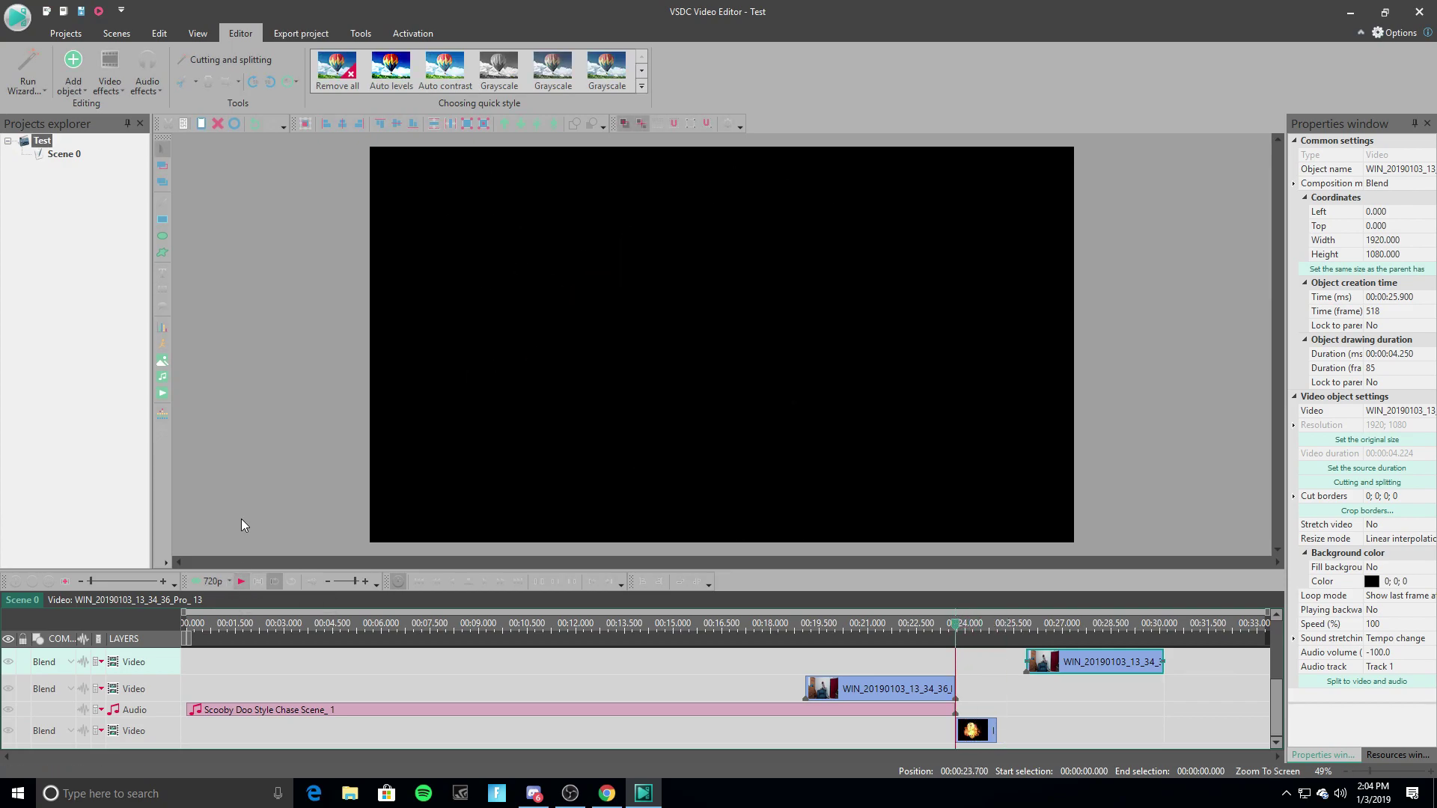
Apply Video effects > Transparency > Background remover to the Big Explosion Effect clip as BackgroundRemover 1.
right_click(989, 731)
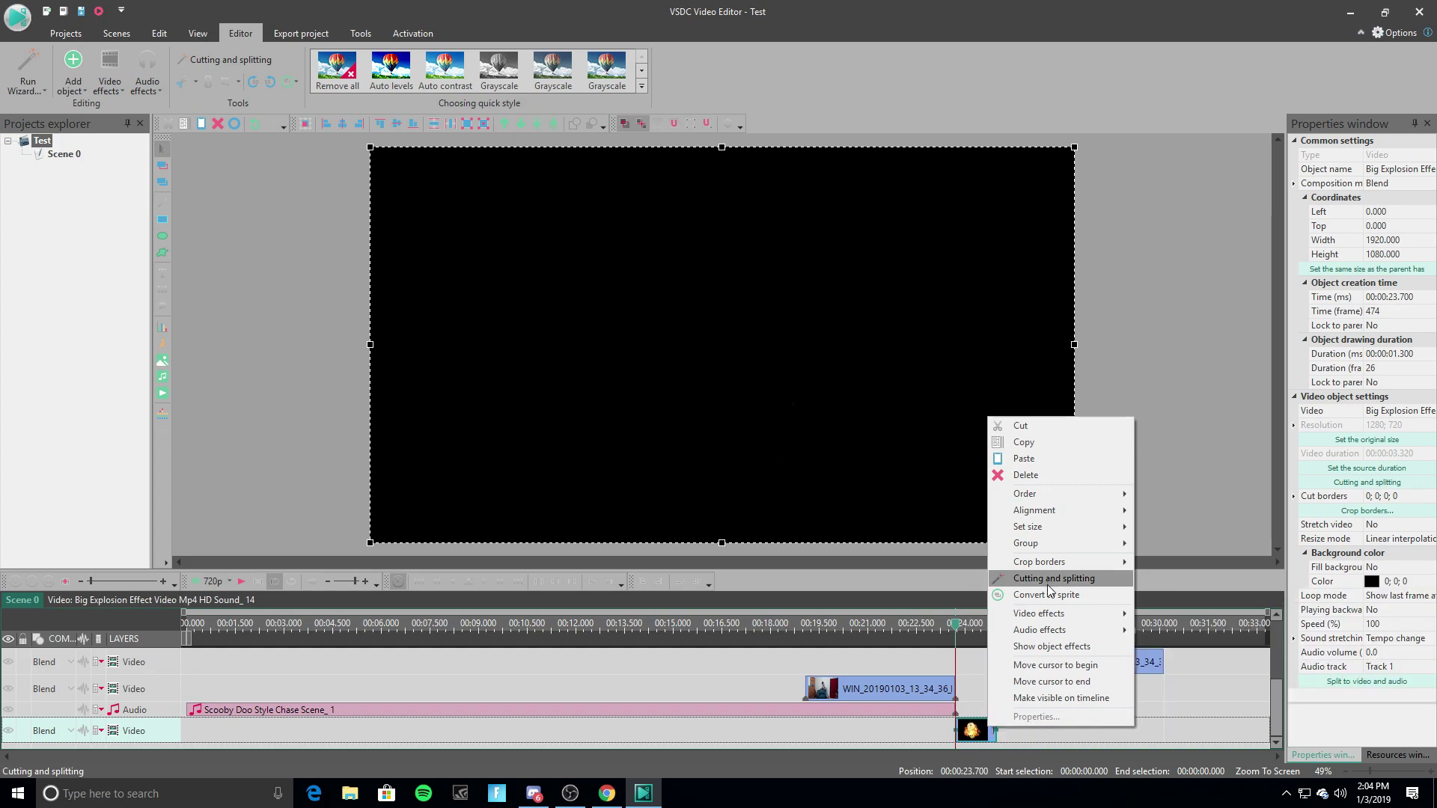
mouse_move(1060, 615)
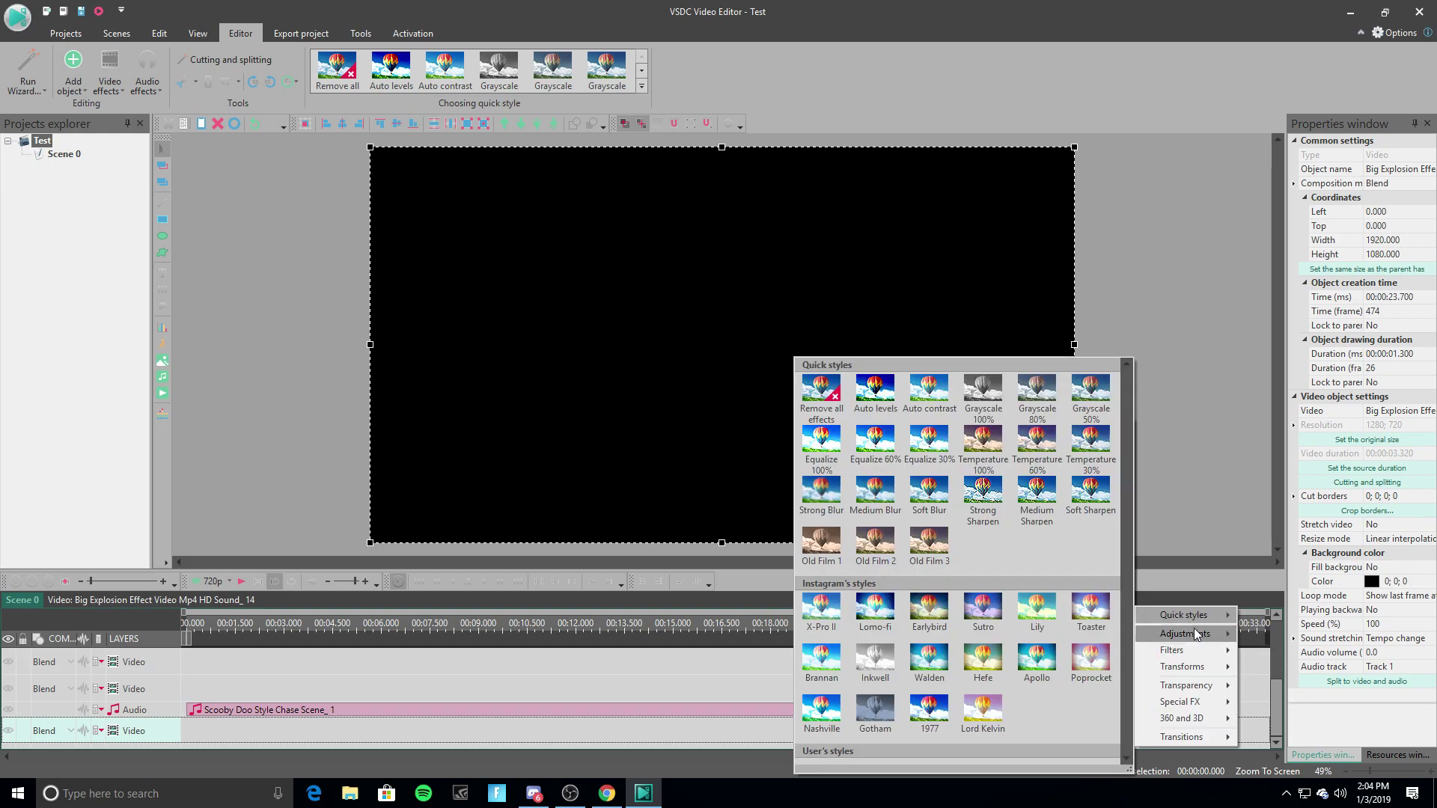
mouse_move(1196, 633)
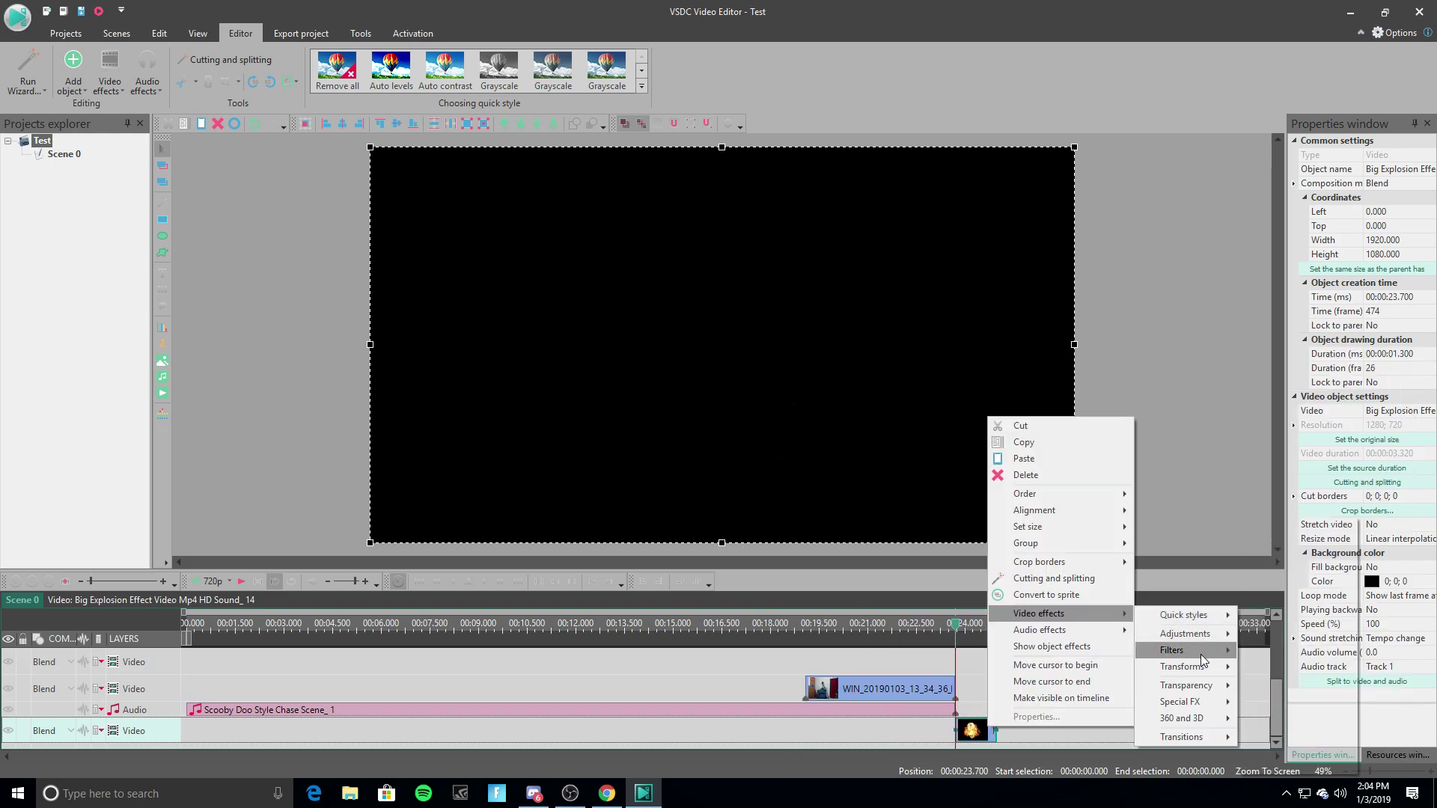
mouse_move(1198, 674)
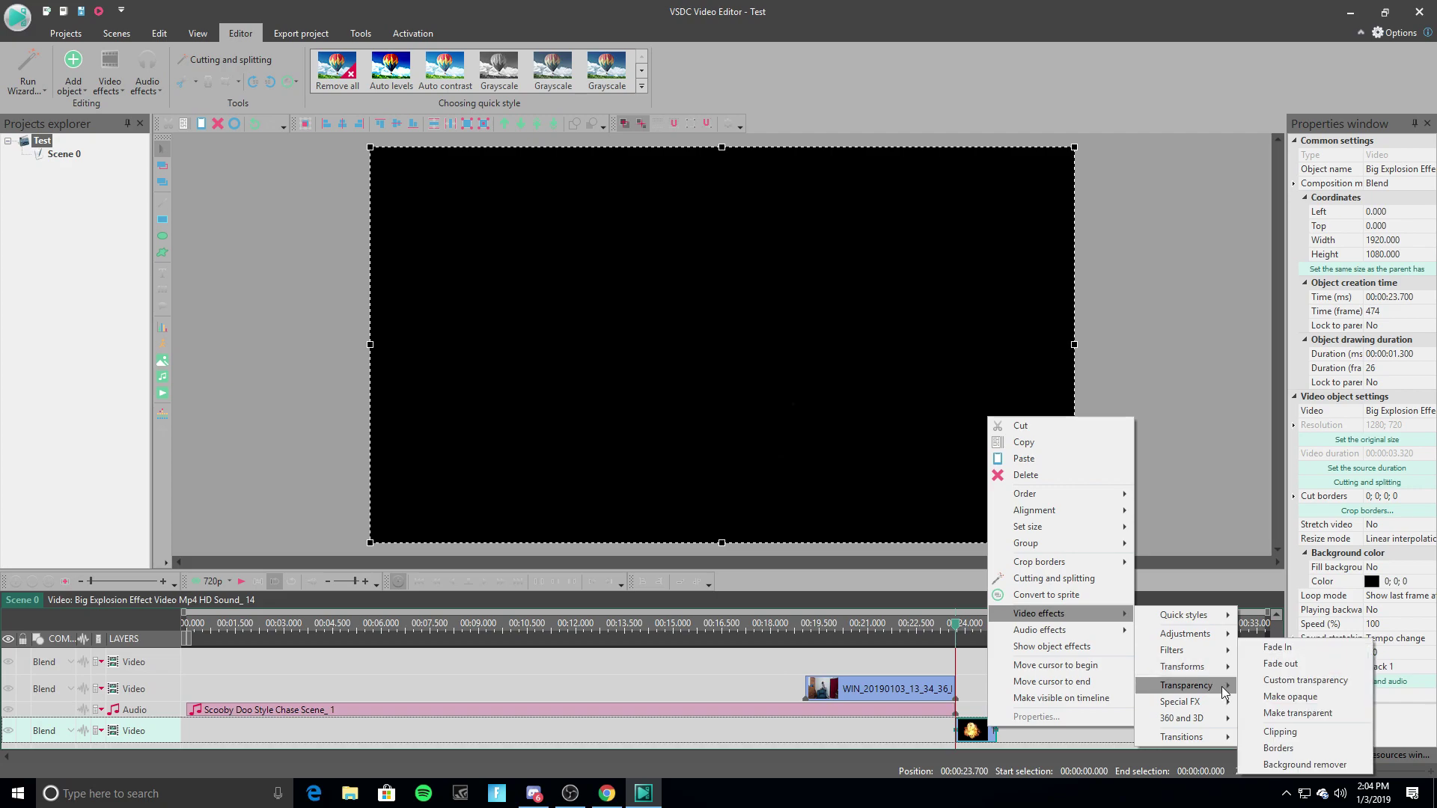
click(1311, 765)
click(860, 471)
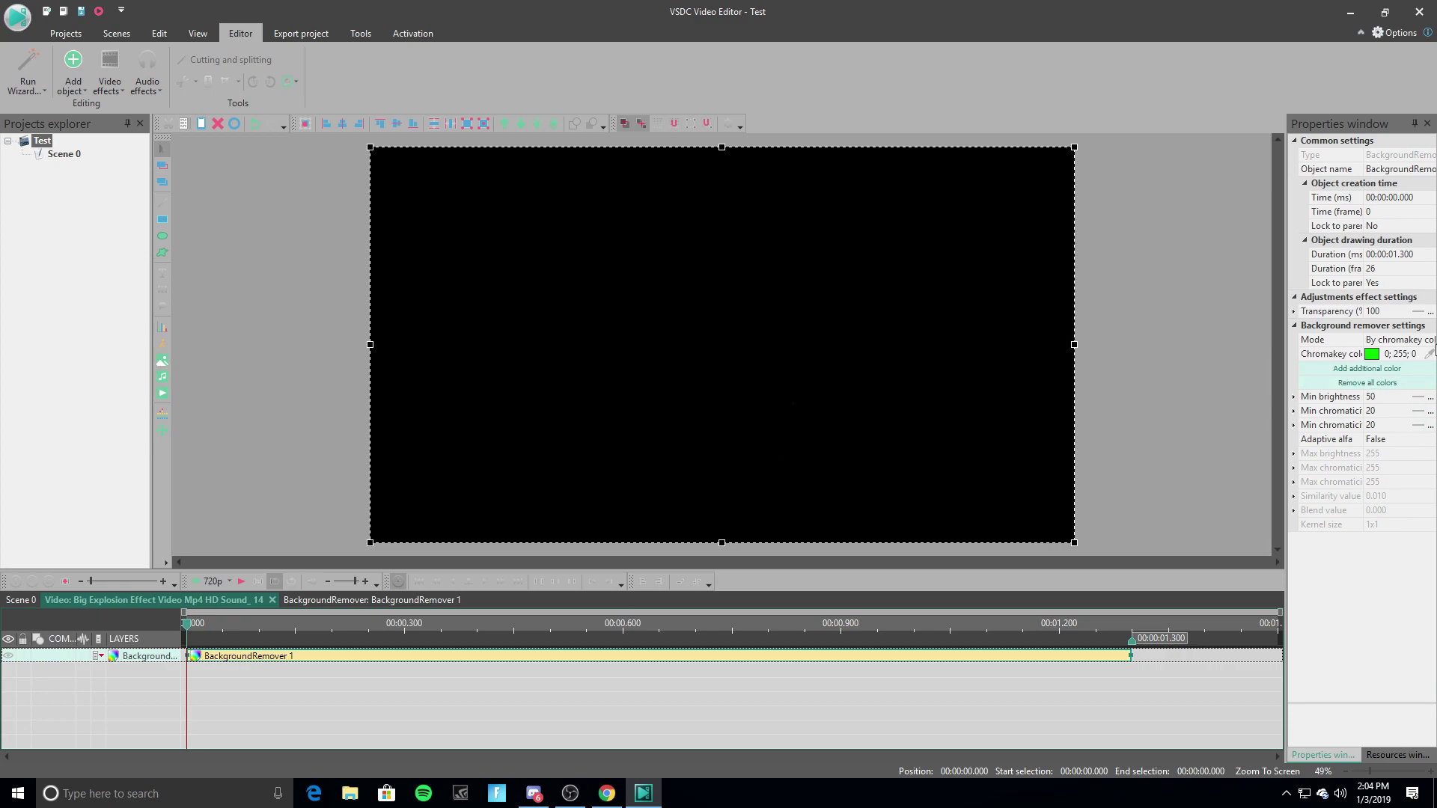
Set the Background remover's chromakey colour to black sampled from the preview, then play to check the keying.
click(1430, 358)
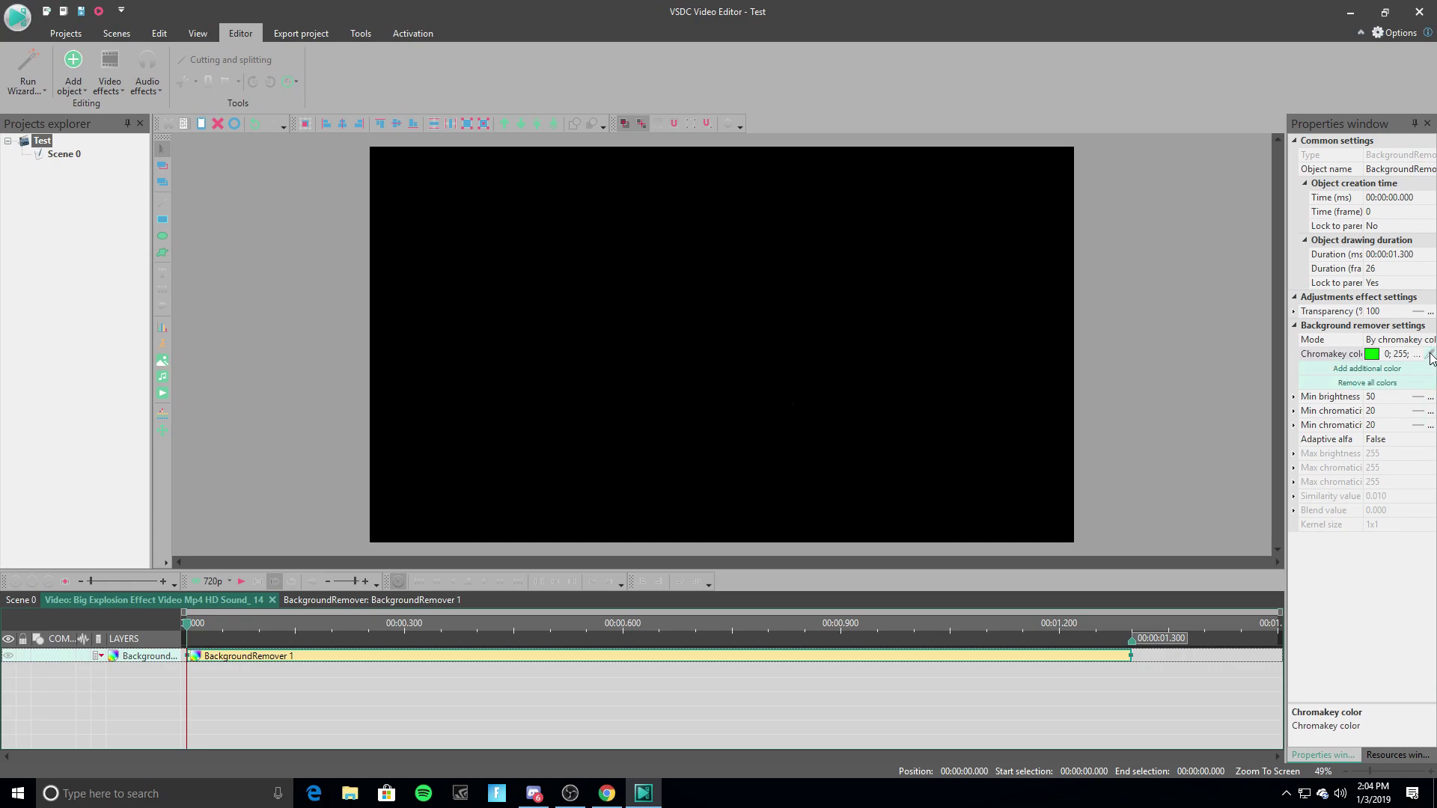
click(1431, 358)
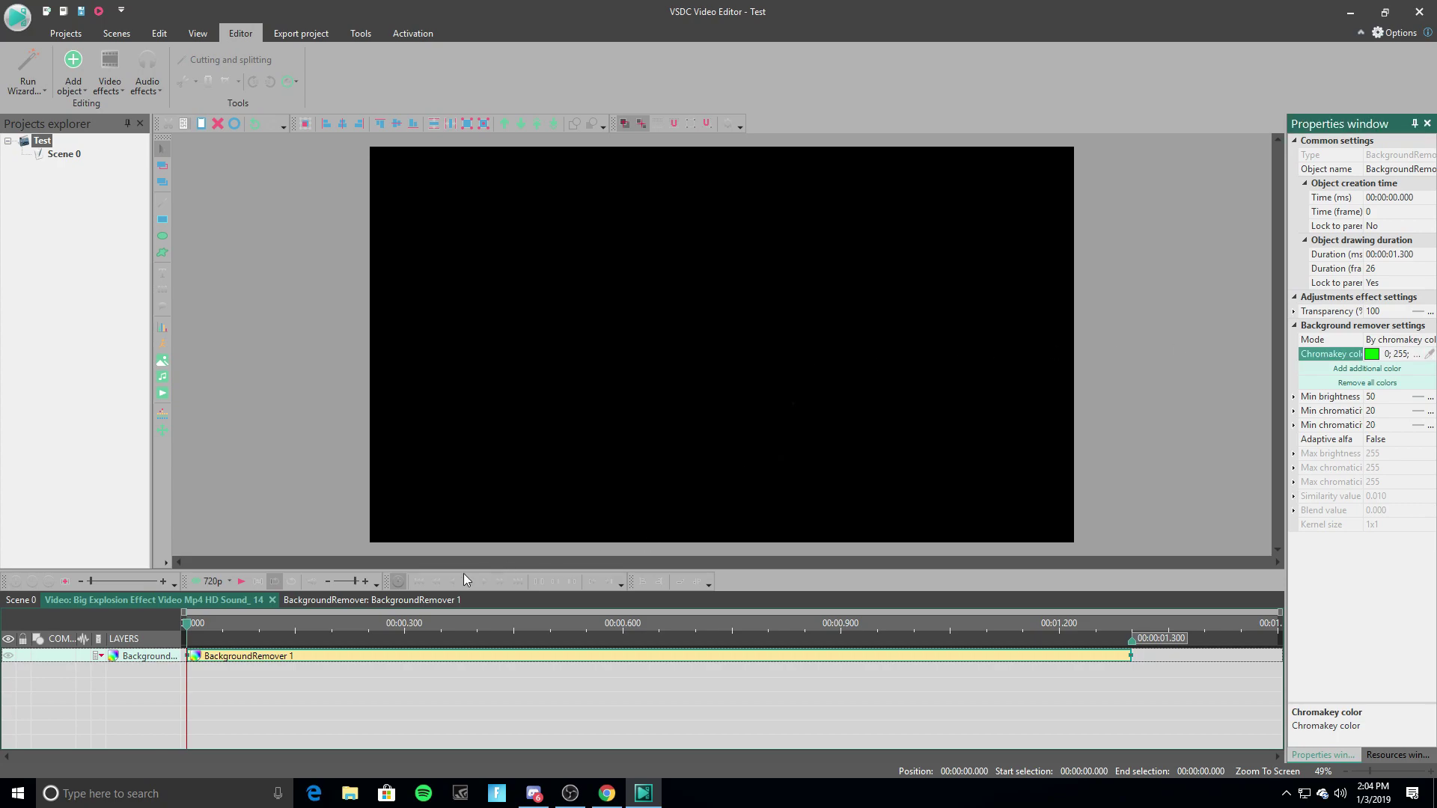
click(1430, 356)
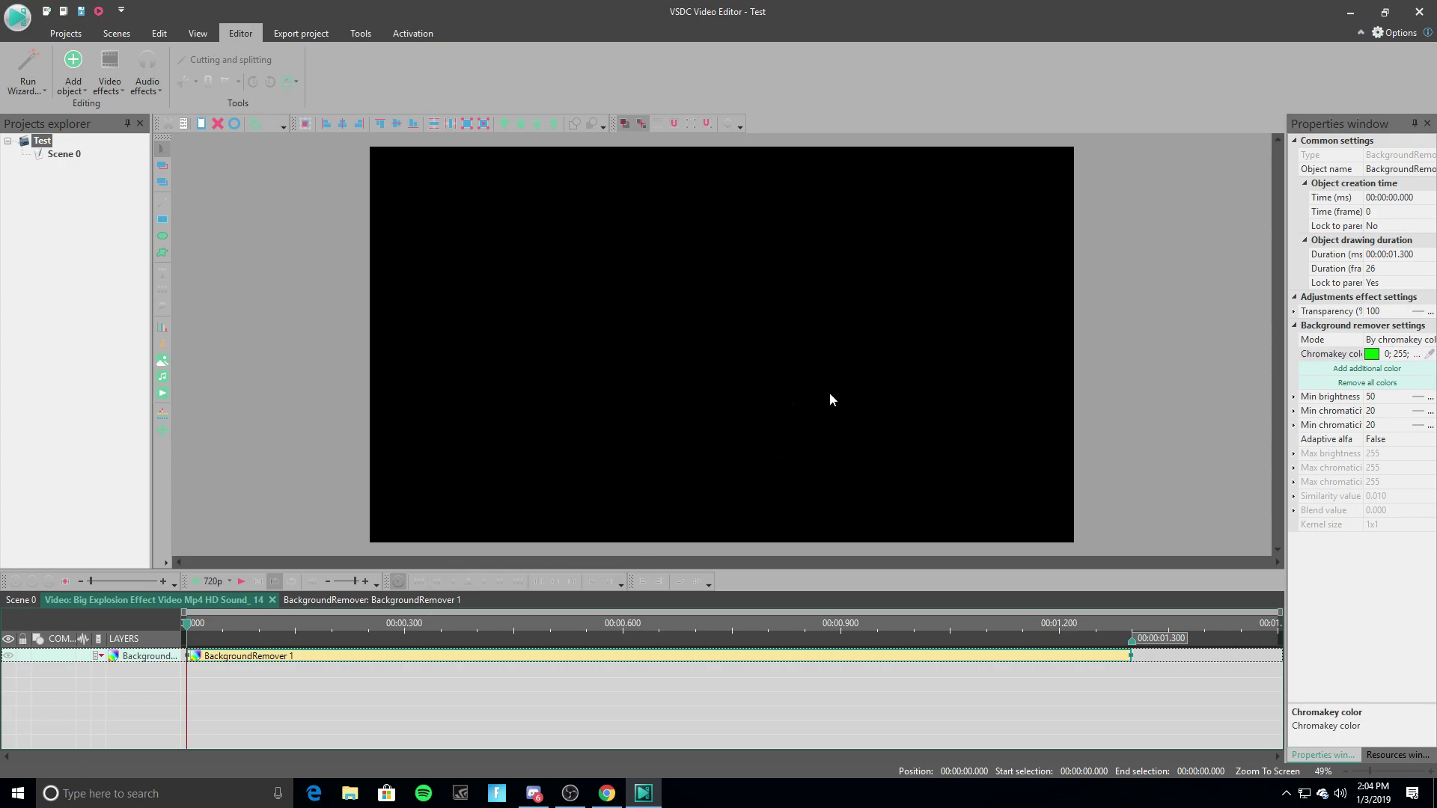
click(1347, 353)
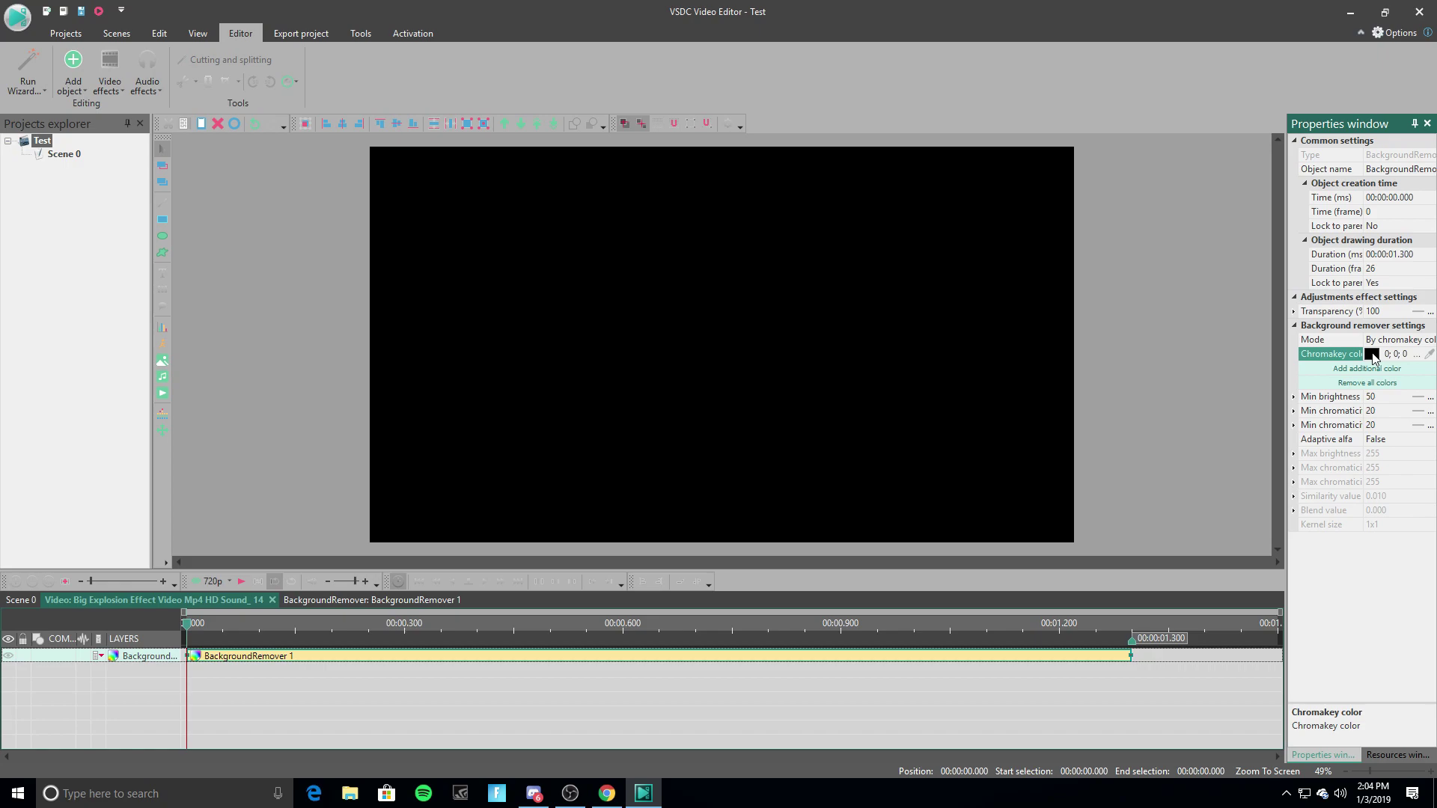
click(239, 585)
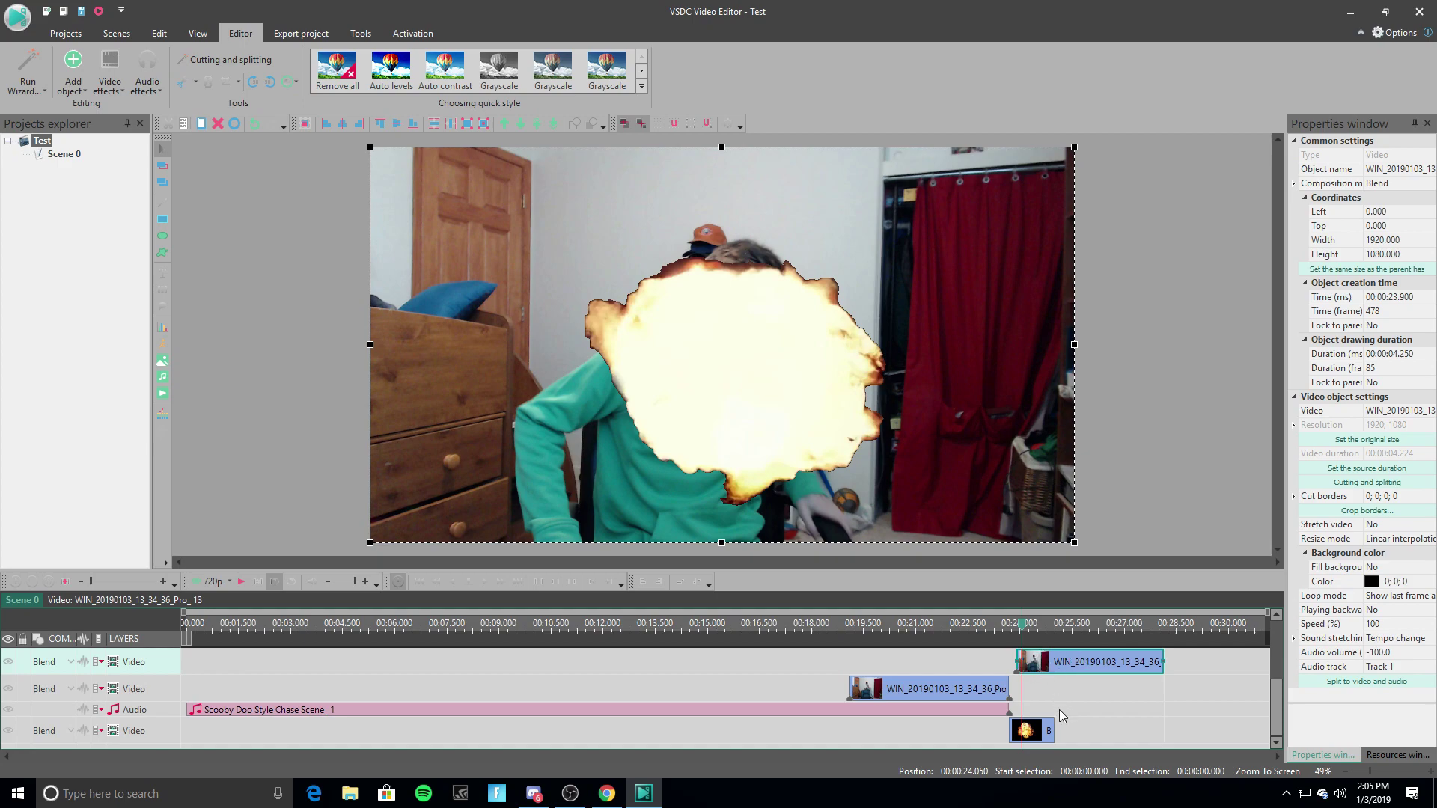
Shift the explosion clip slightly earlier to start at 23.550 s and play the scene preview.
right_click(965, 685)
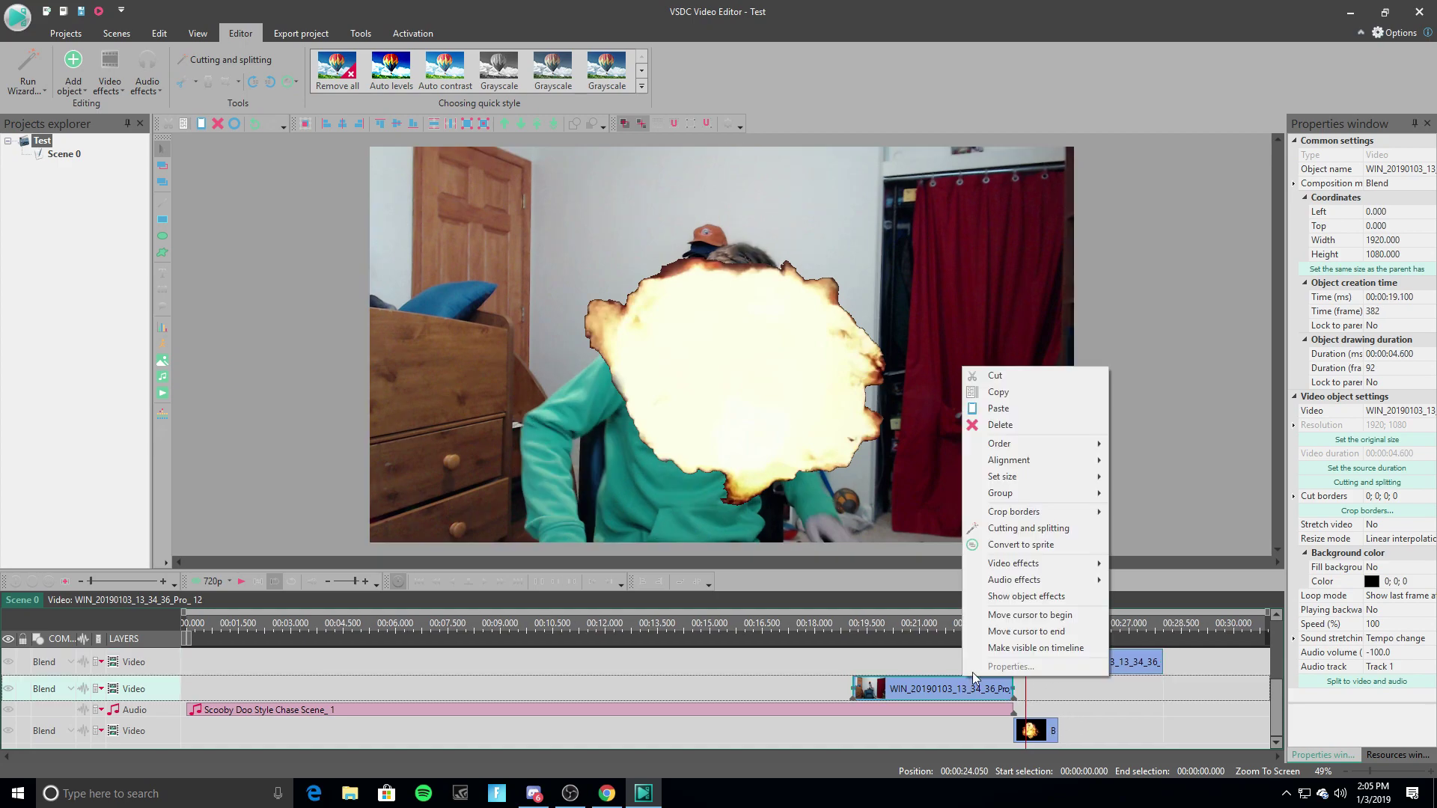
click(1018, 631)
click(1031, 730)
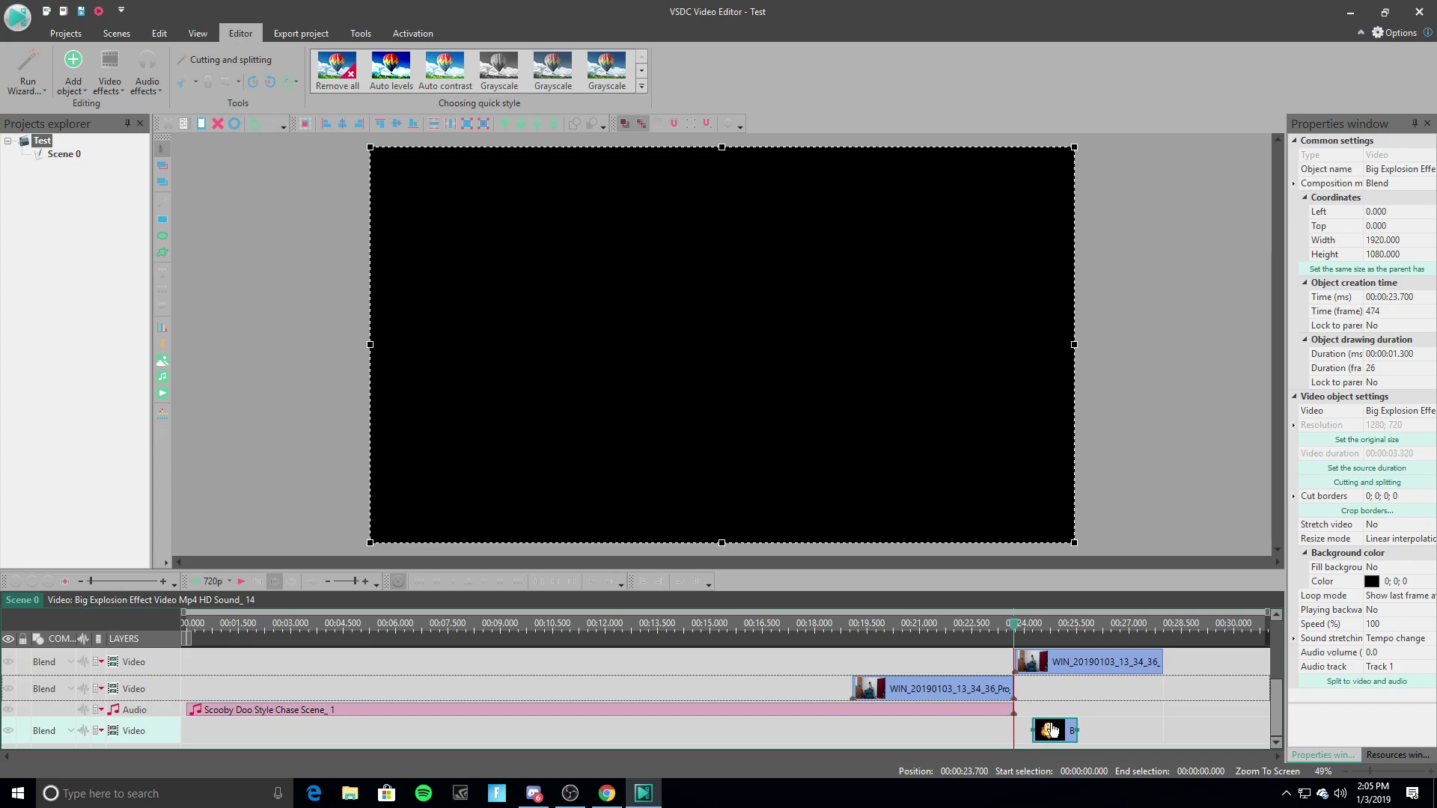
click(1065, 663)
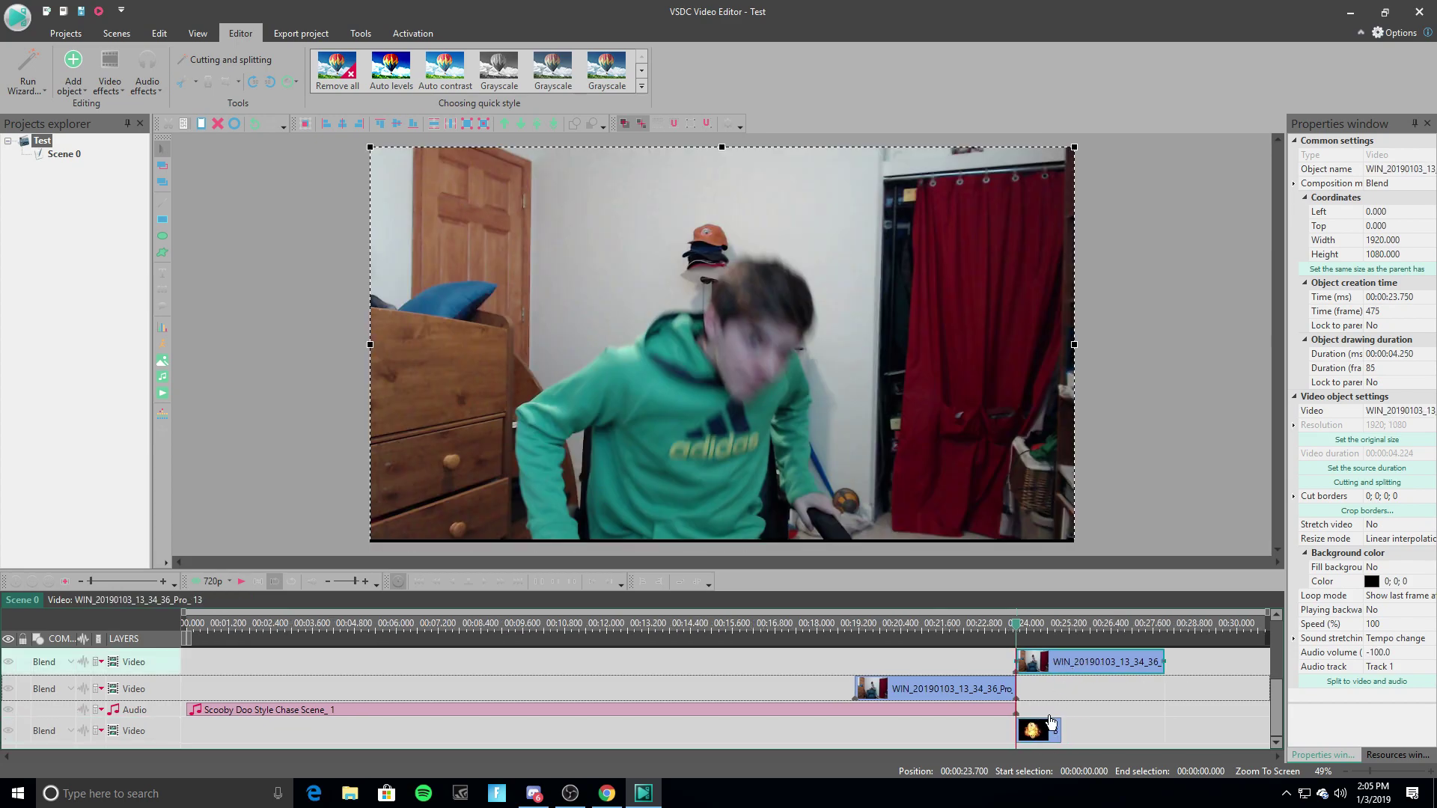
drag(1059, 729, 1050, 729)
click(960, 623)
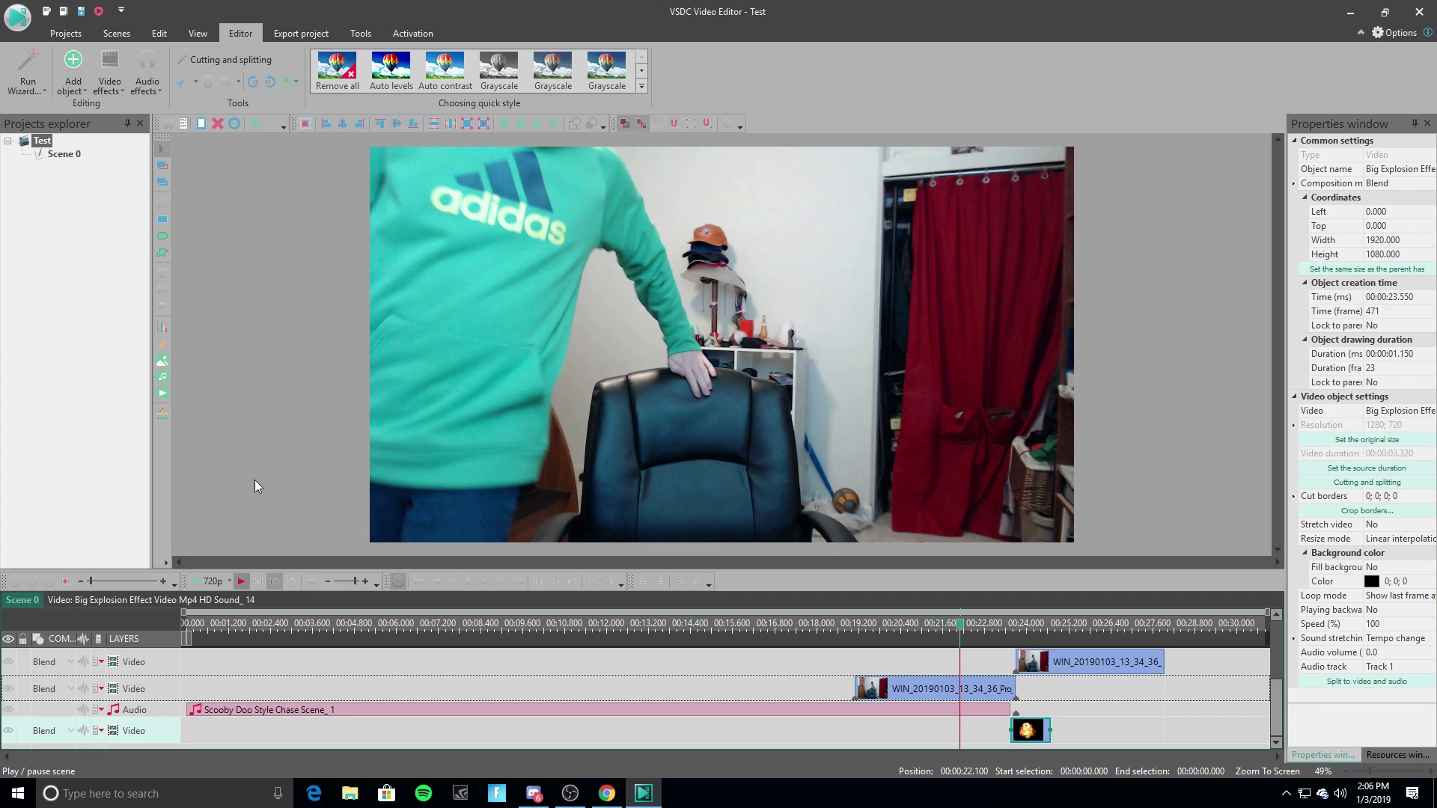
key(space)
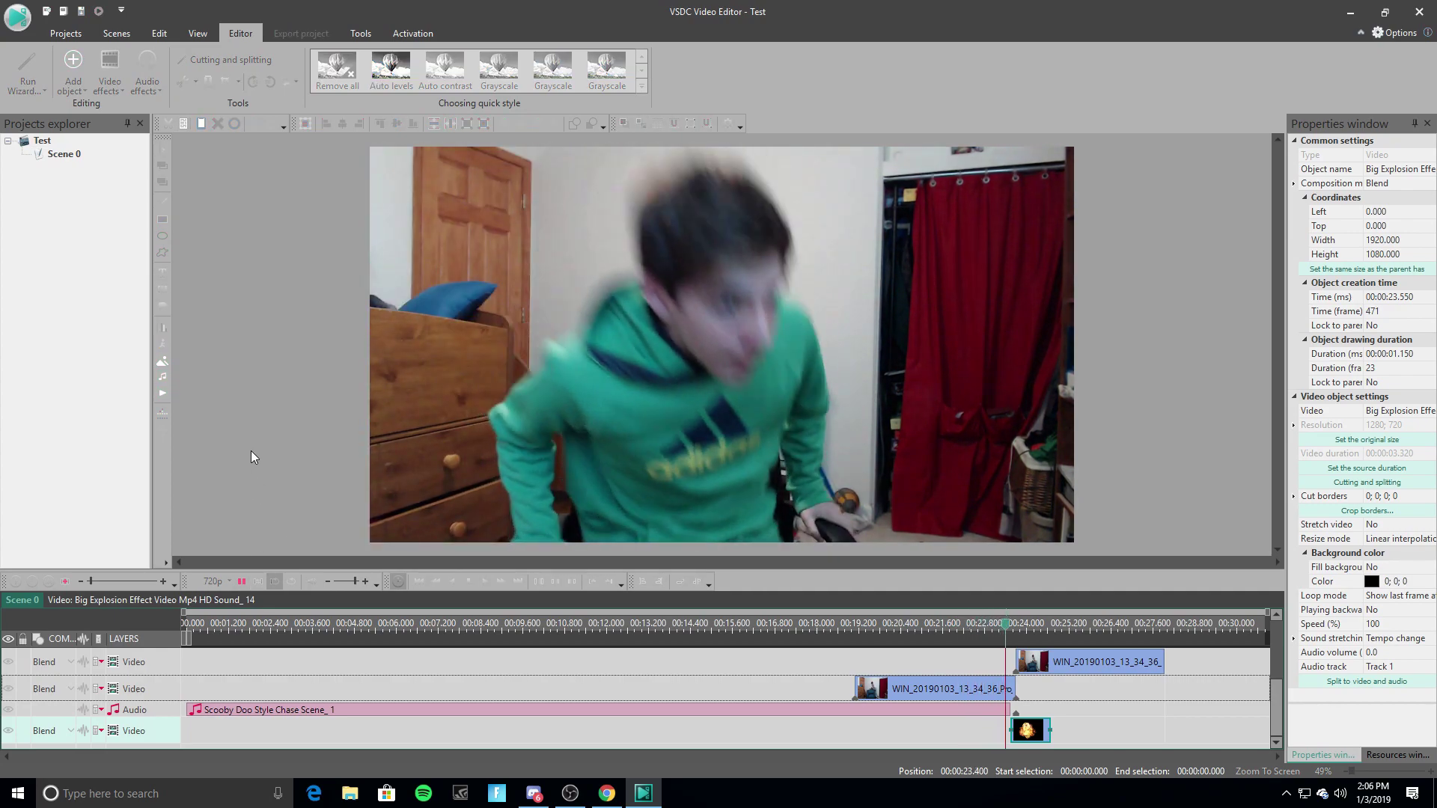
click(260, 582)
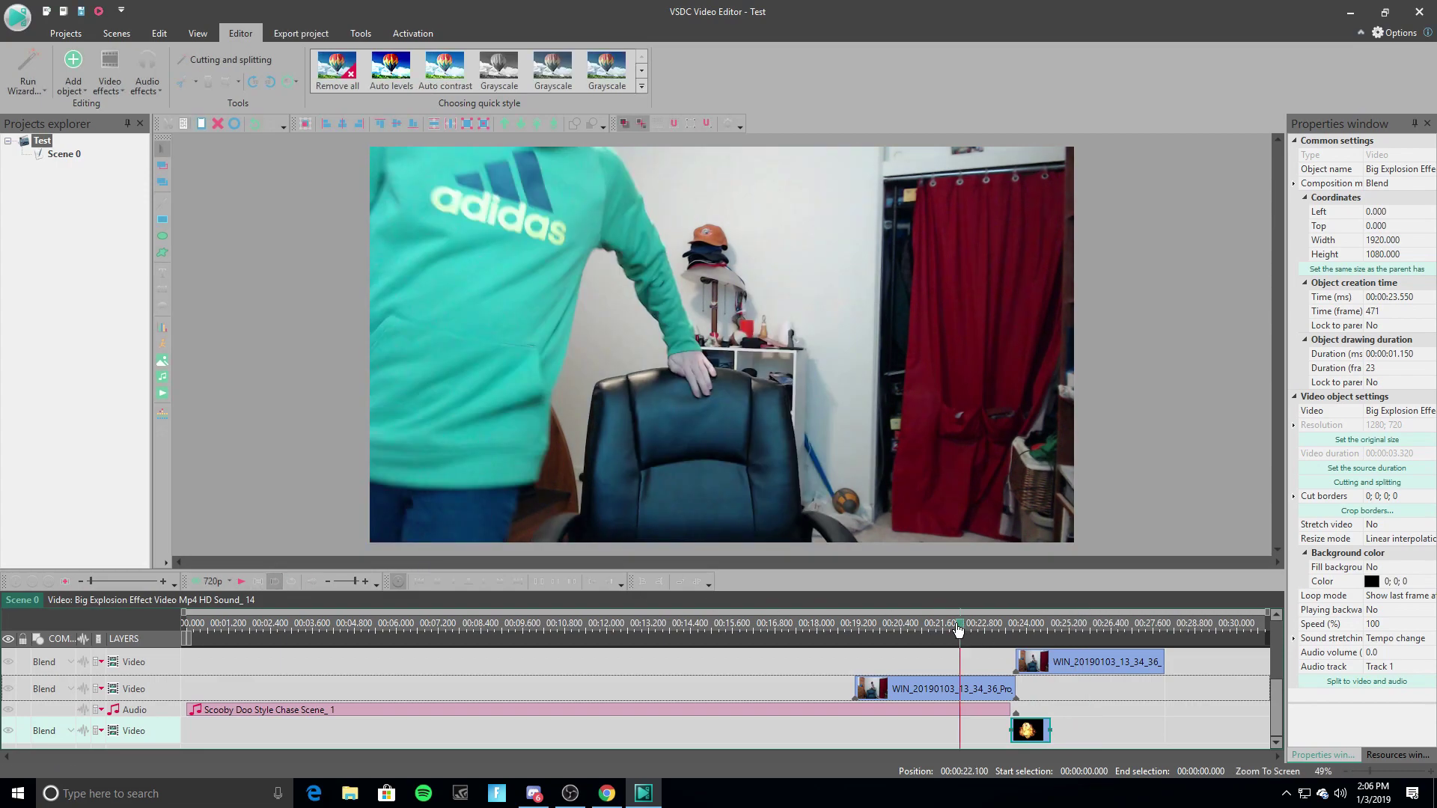
Review the explosion's end around 24.850 s frame by frame, then select the top-track webcam clip.
click(1056, 627)
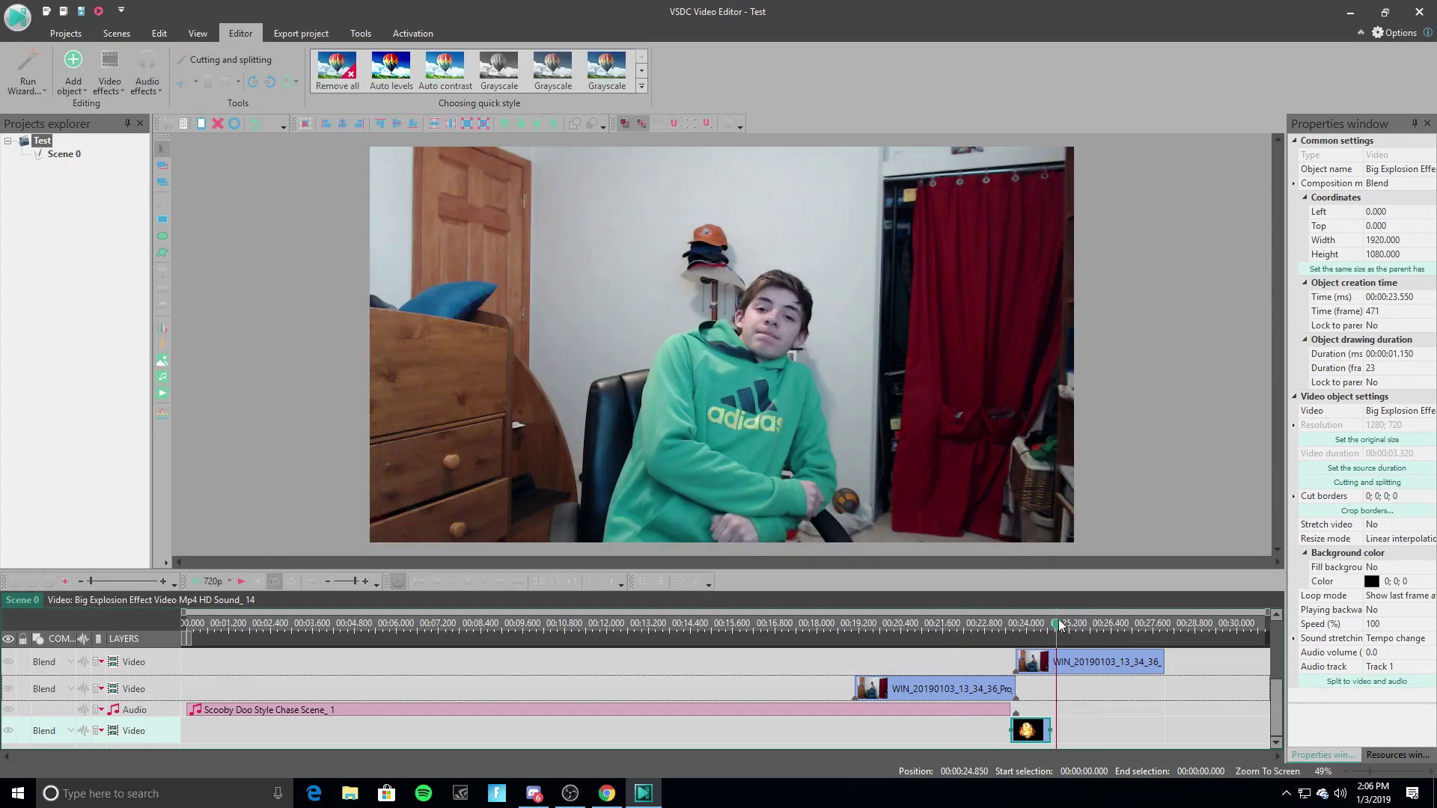
right_click(1035, 728)
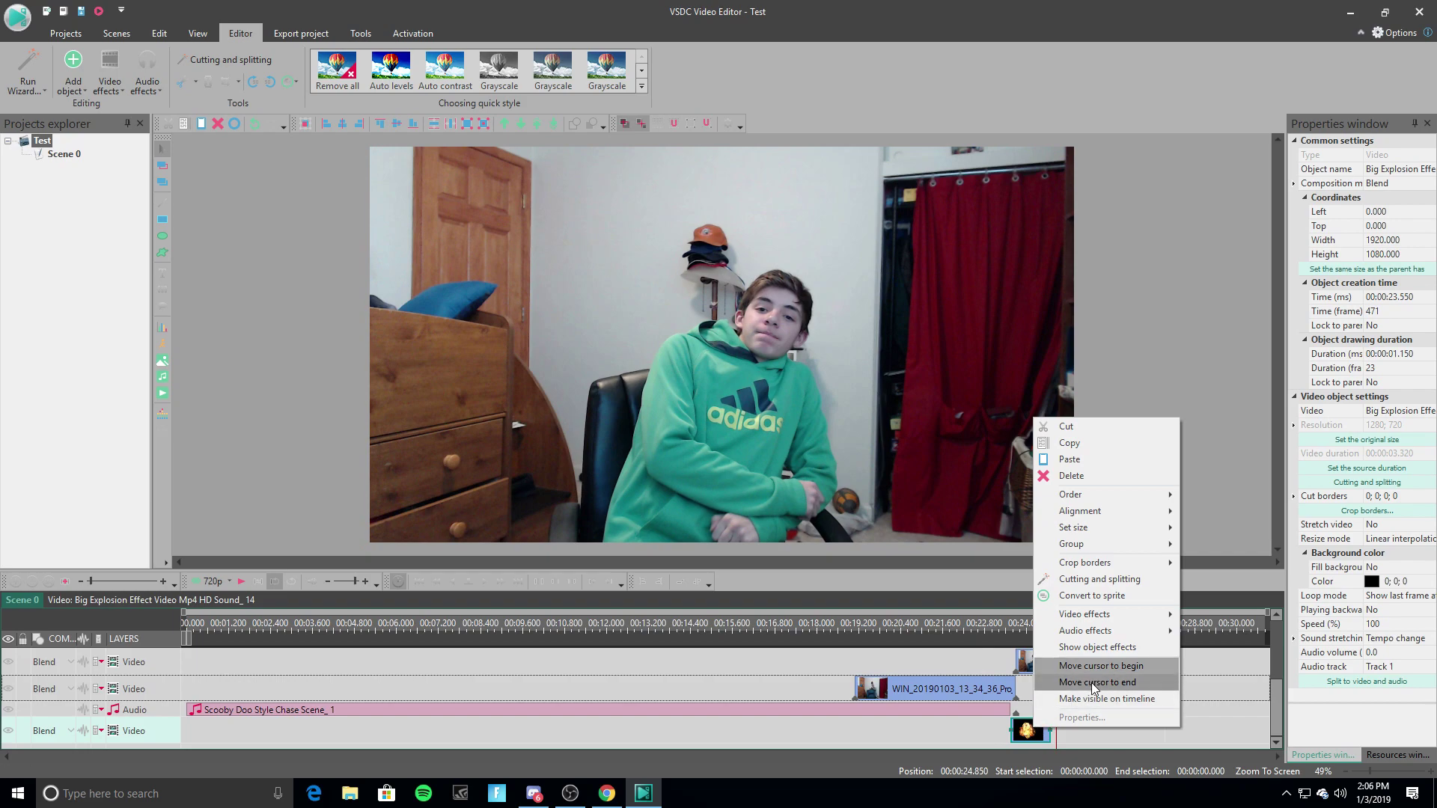
click(1085, 687)
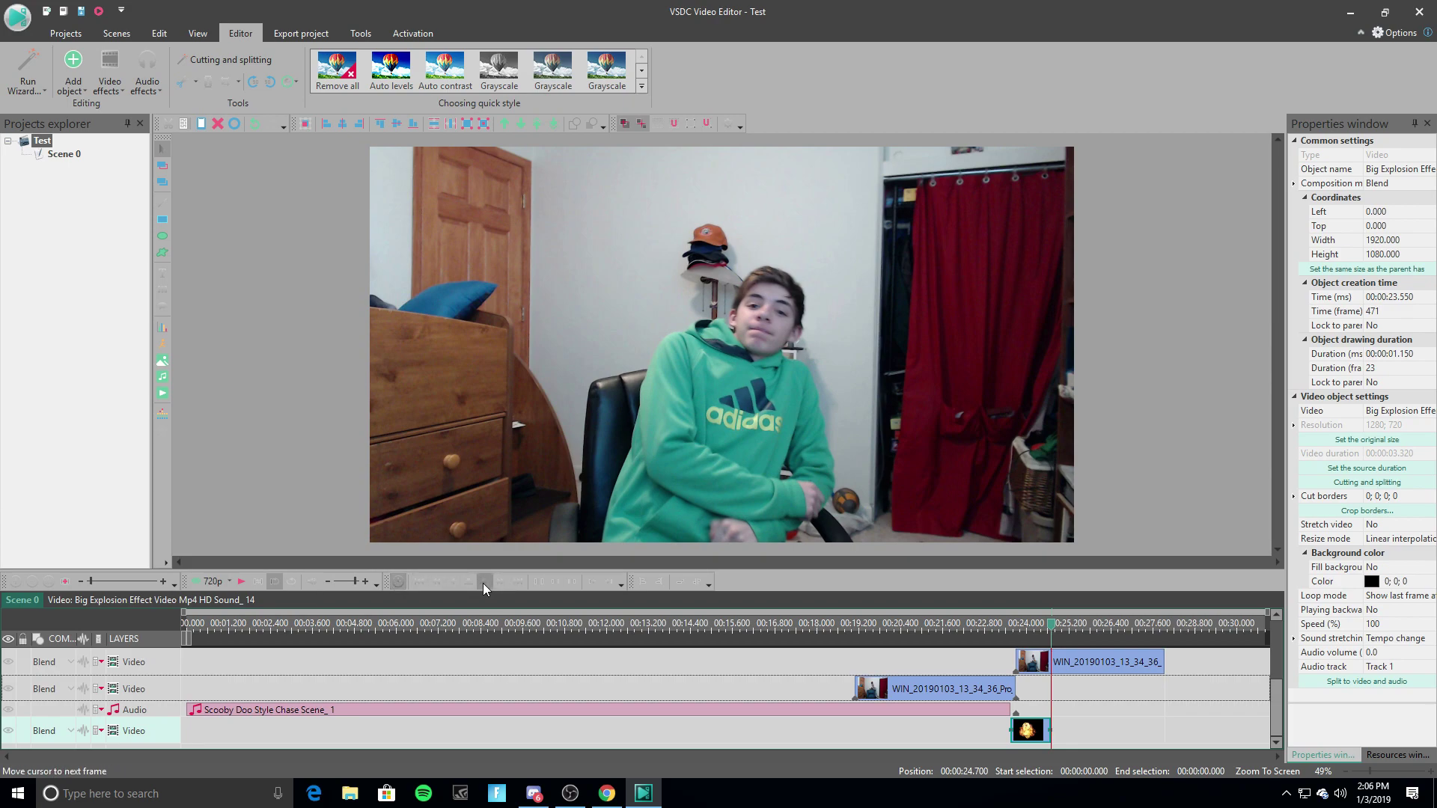
click(484, 589)
click(483, 589)
click(484, 589)
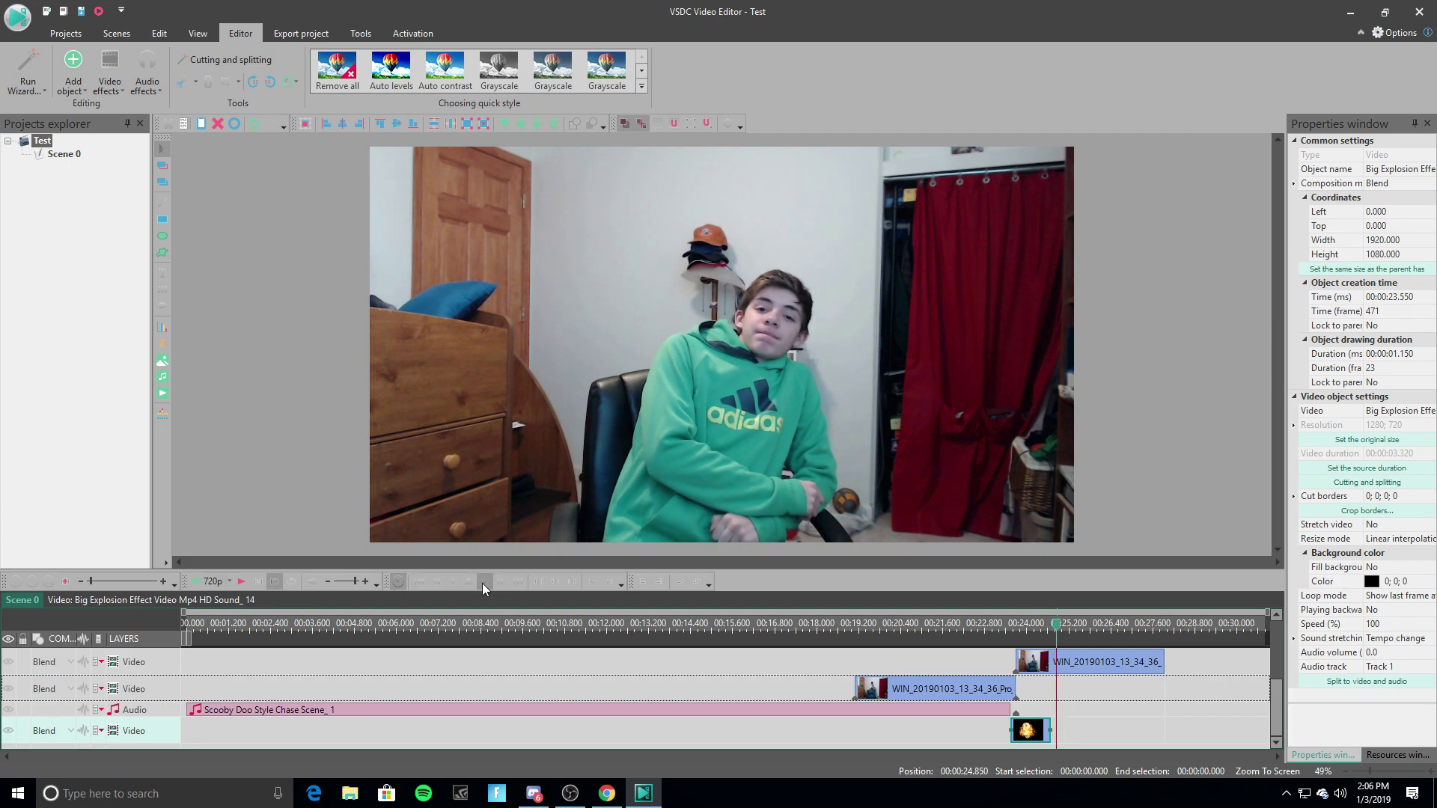
click(456, 585)
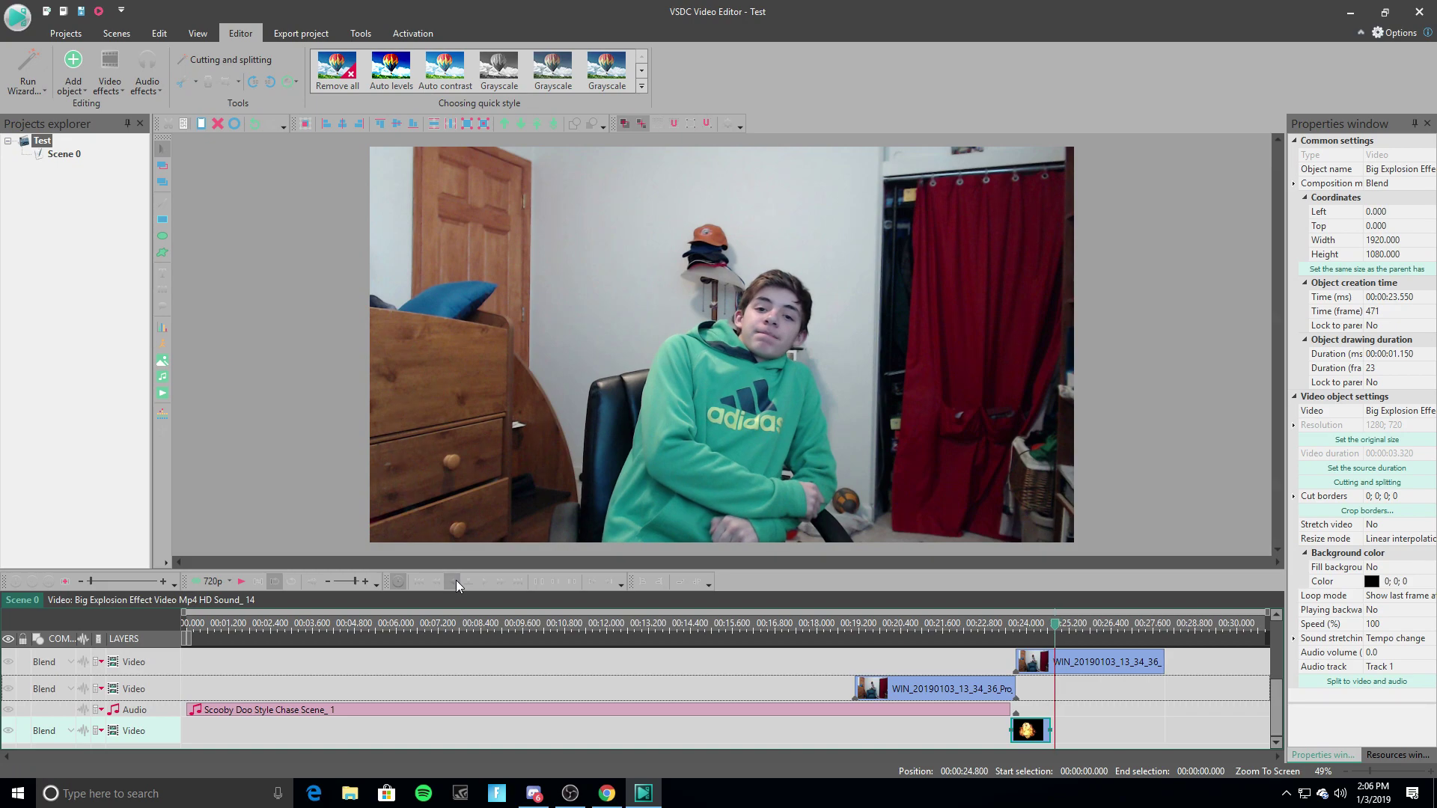
click(1102, 663)
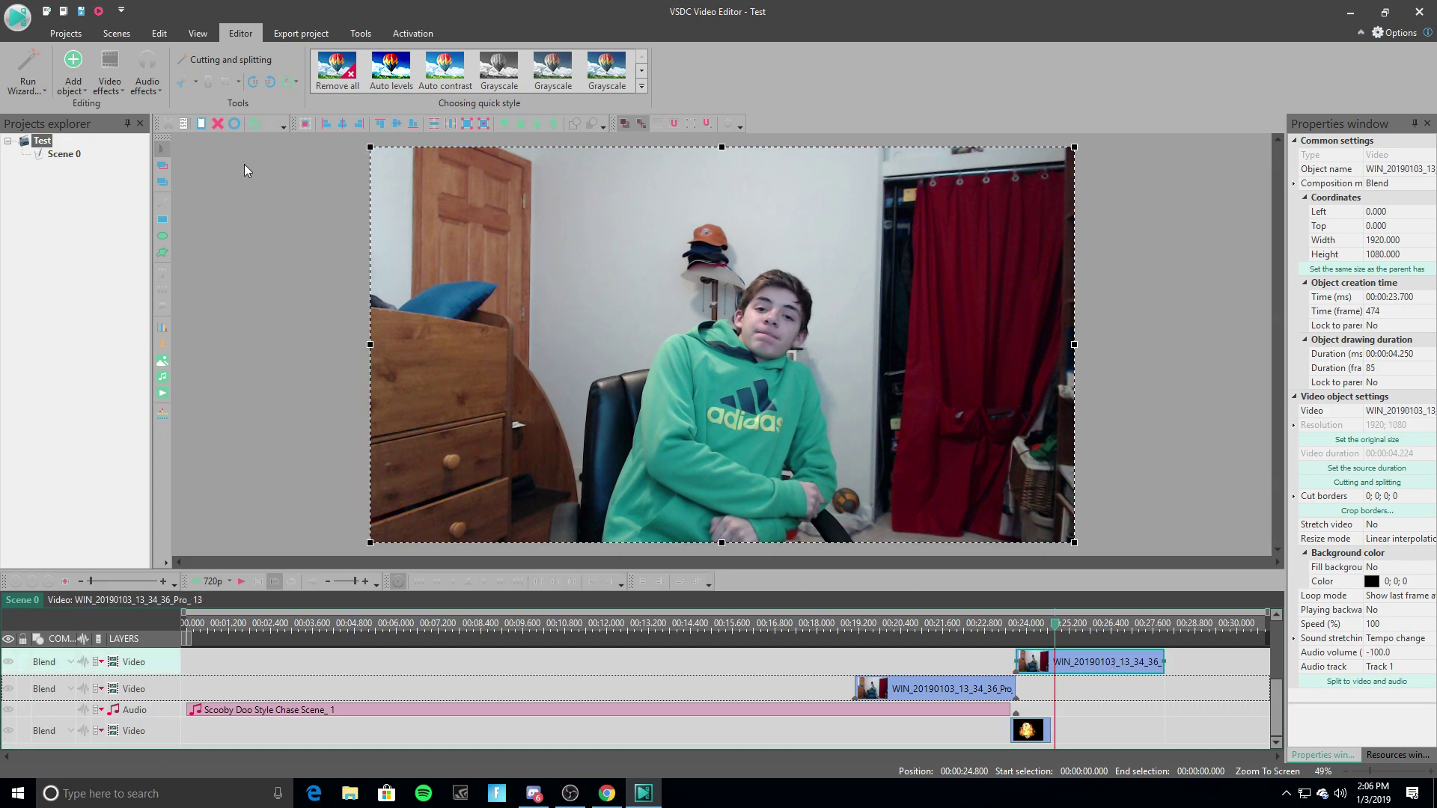
Create a snapshot of the current webcam frame and export it to the Desktop as TheJoeShow.png.
click(294, 84)
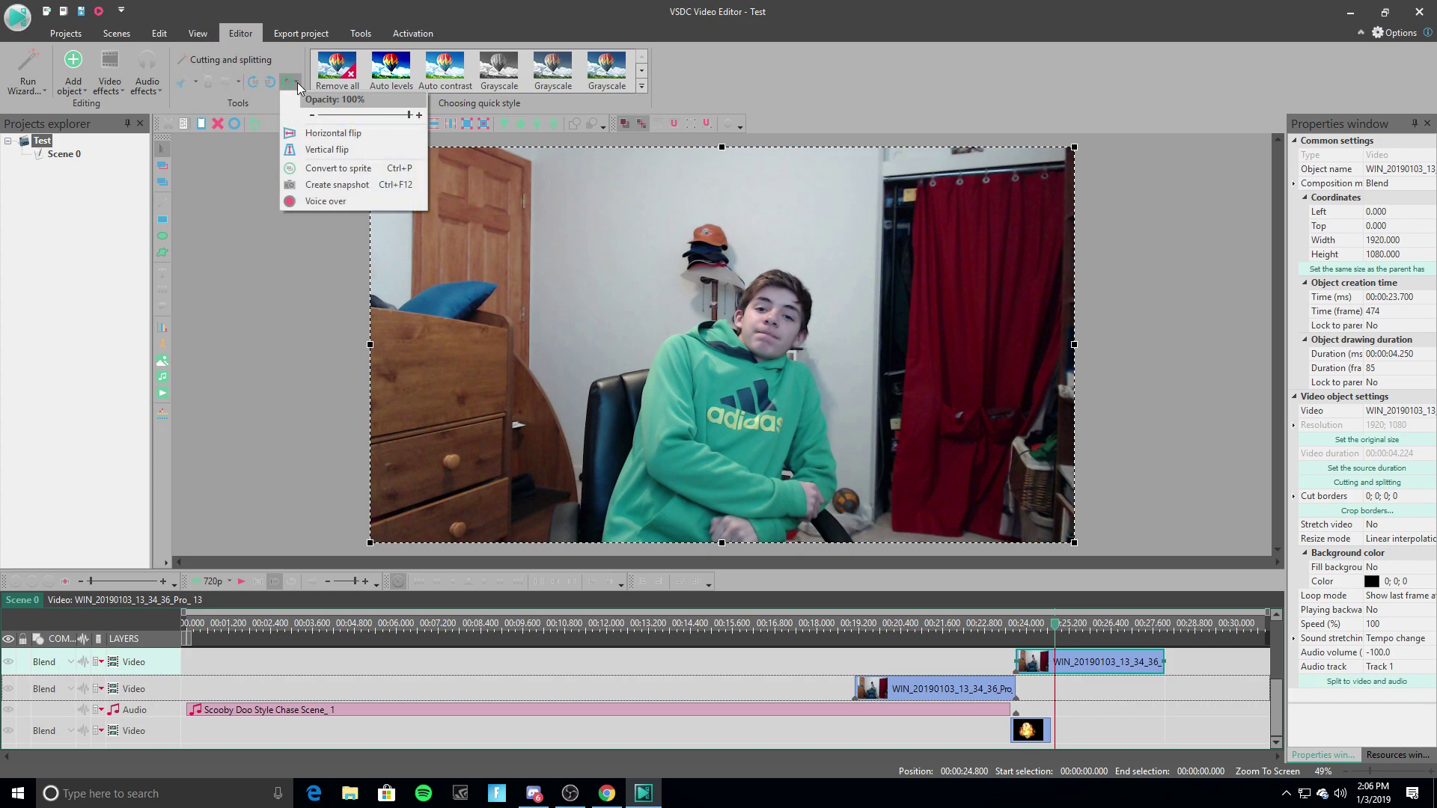
click(340, 186)
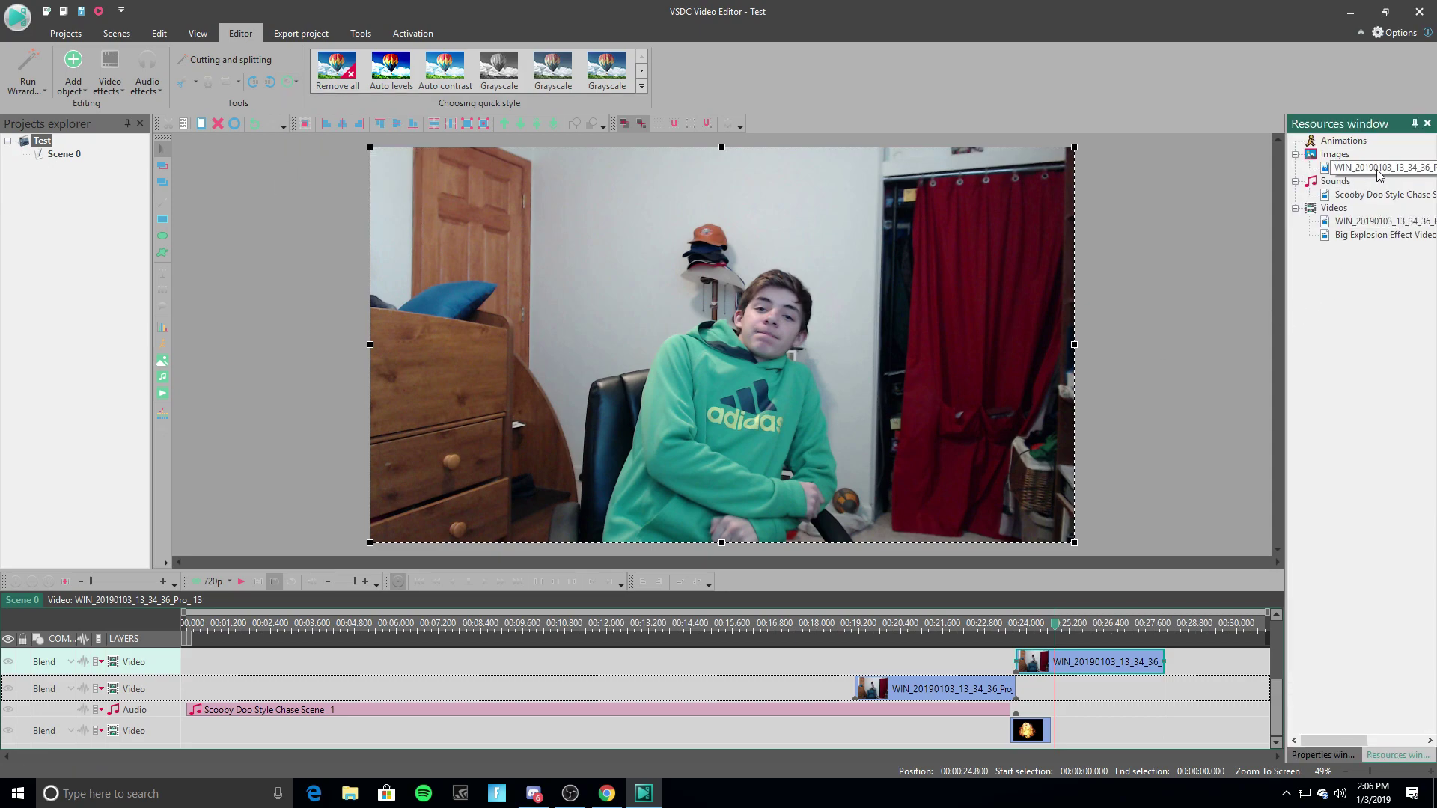
right_click(1376, 169)
click(1369, 232)
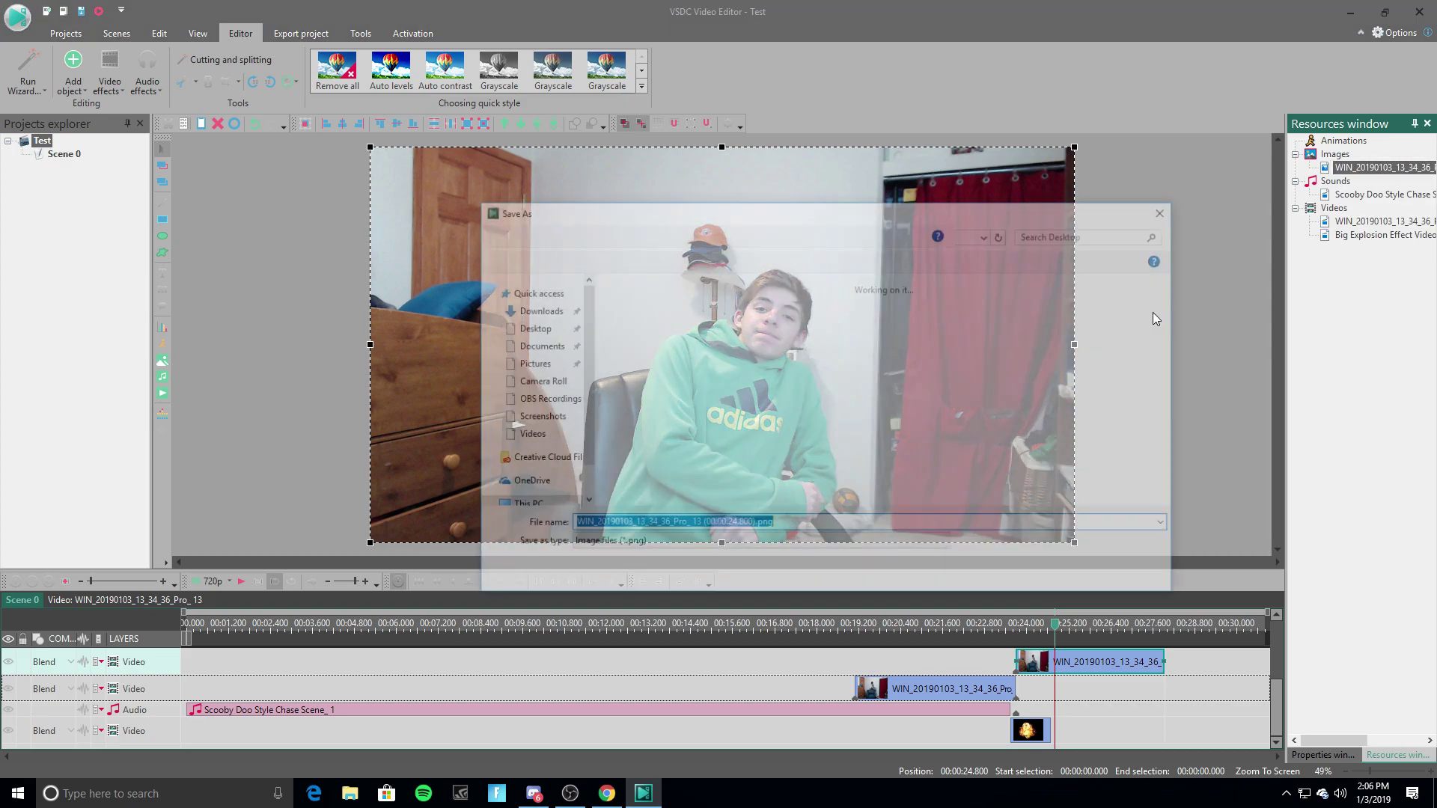
key(BackSpace)
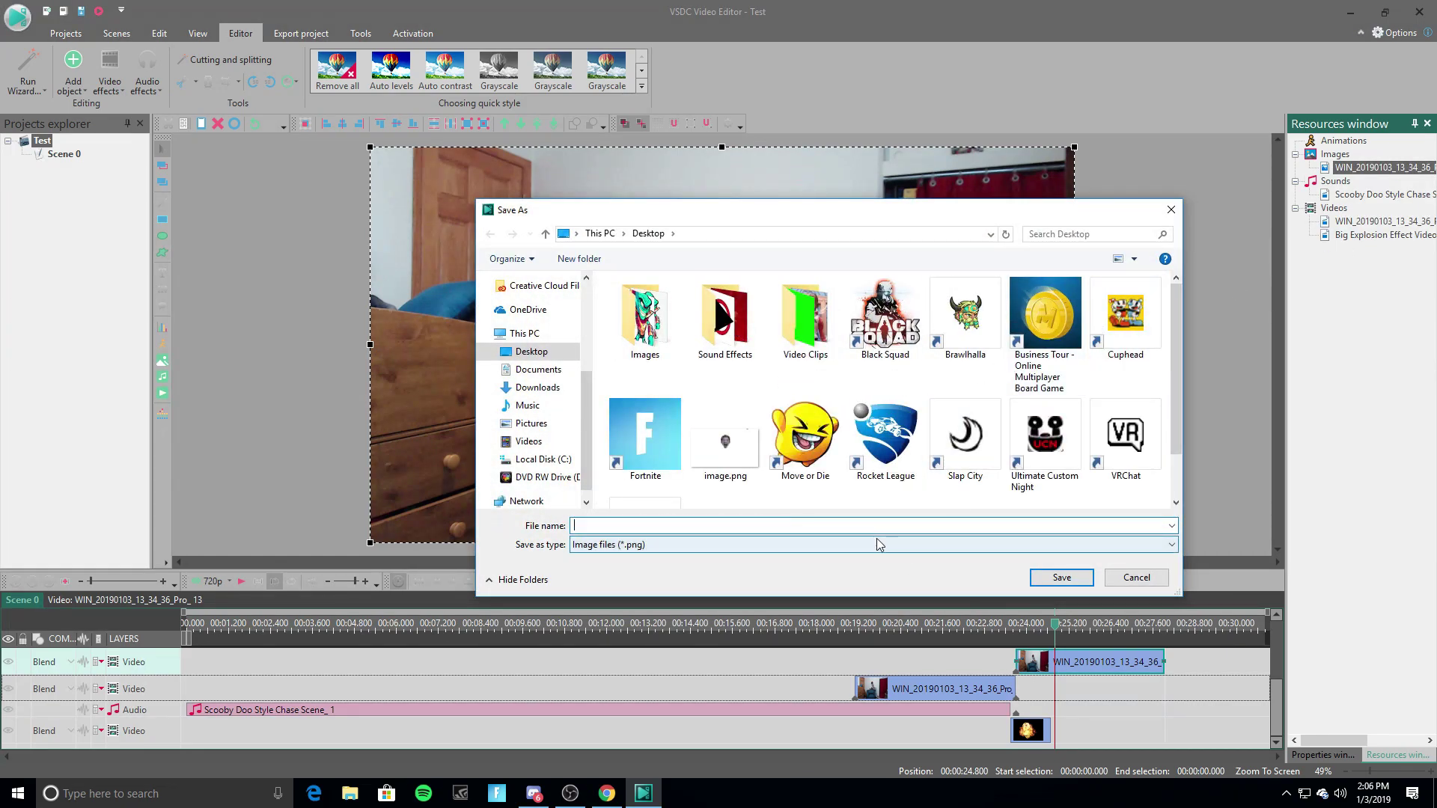
text(TheJoeShow)
click(1061, 577)
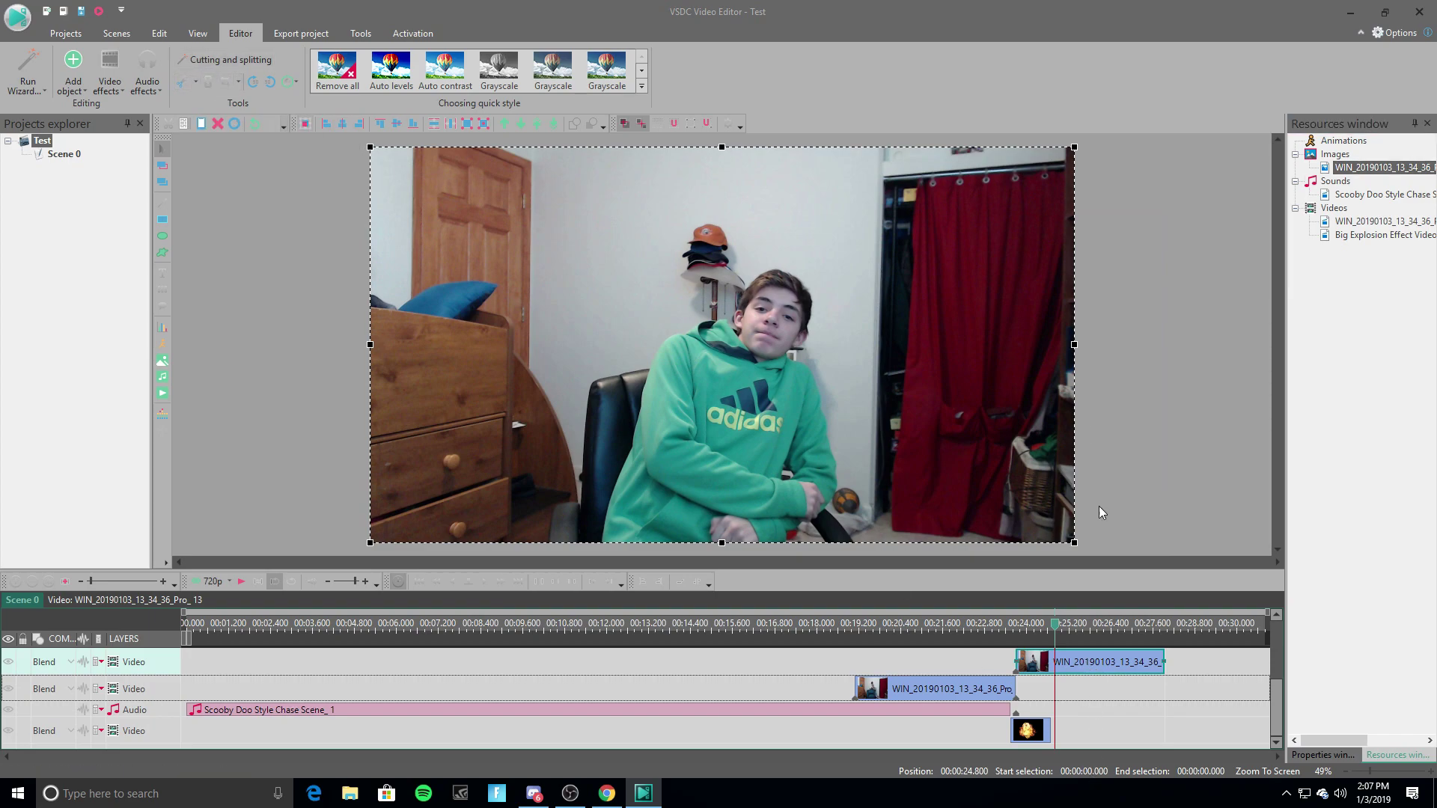
Split the top webcam clip at 24.8 s and return to the Scene 0 timeline.
click(208, 82)
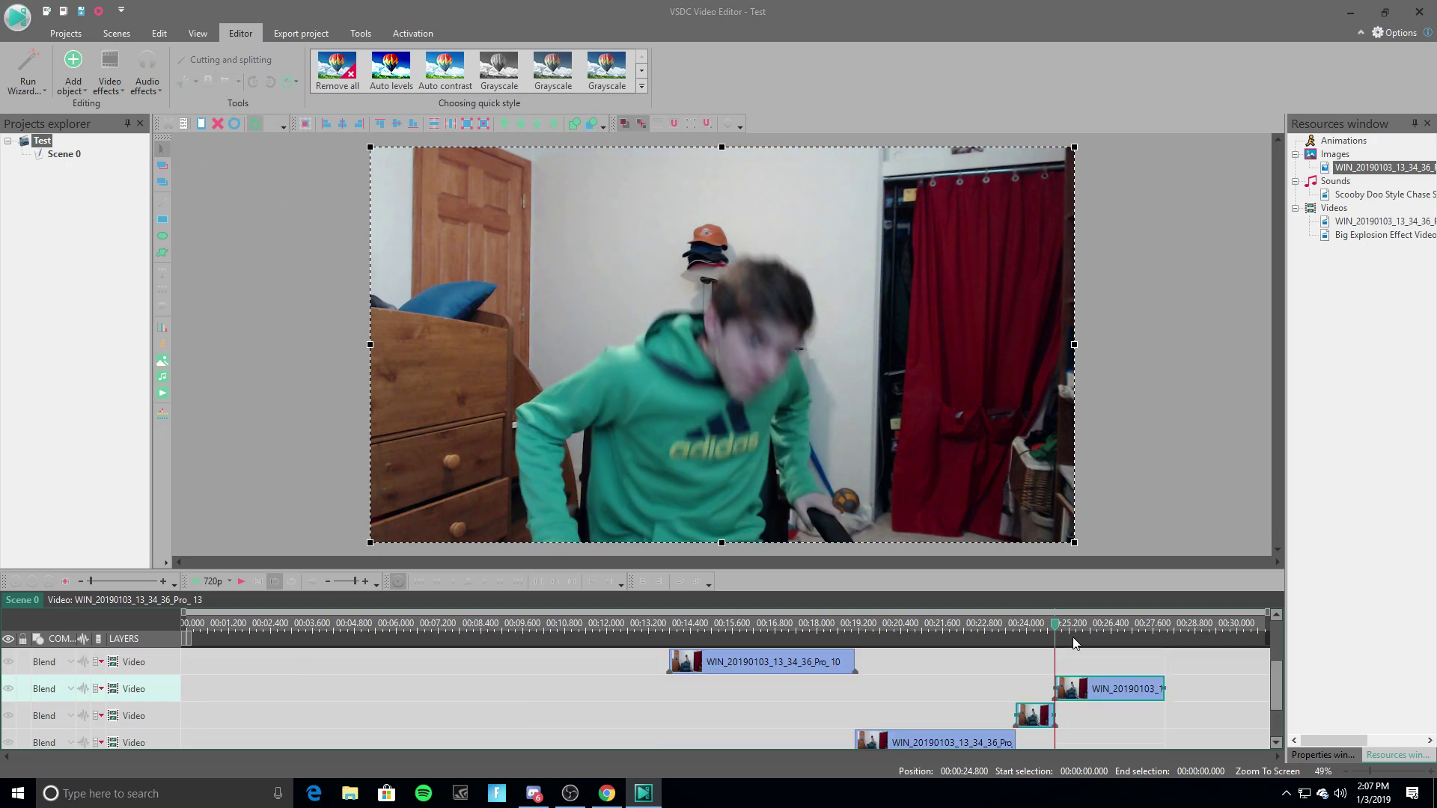
double_click(1039, 721)
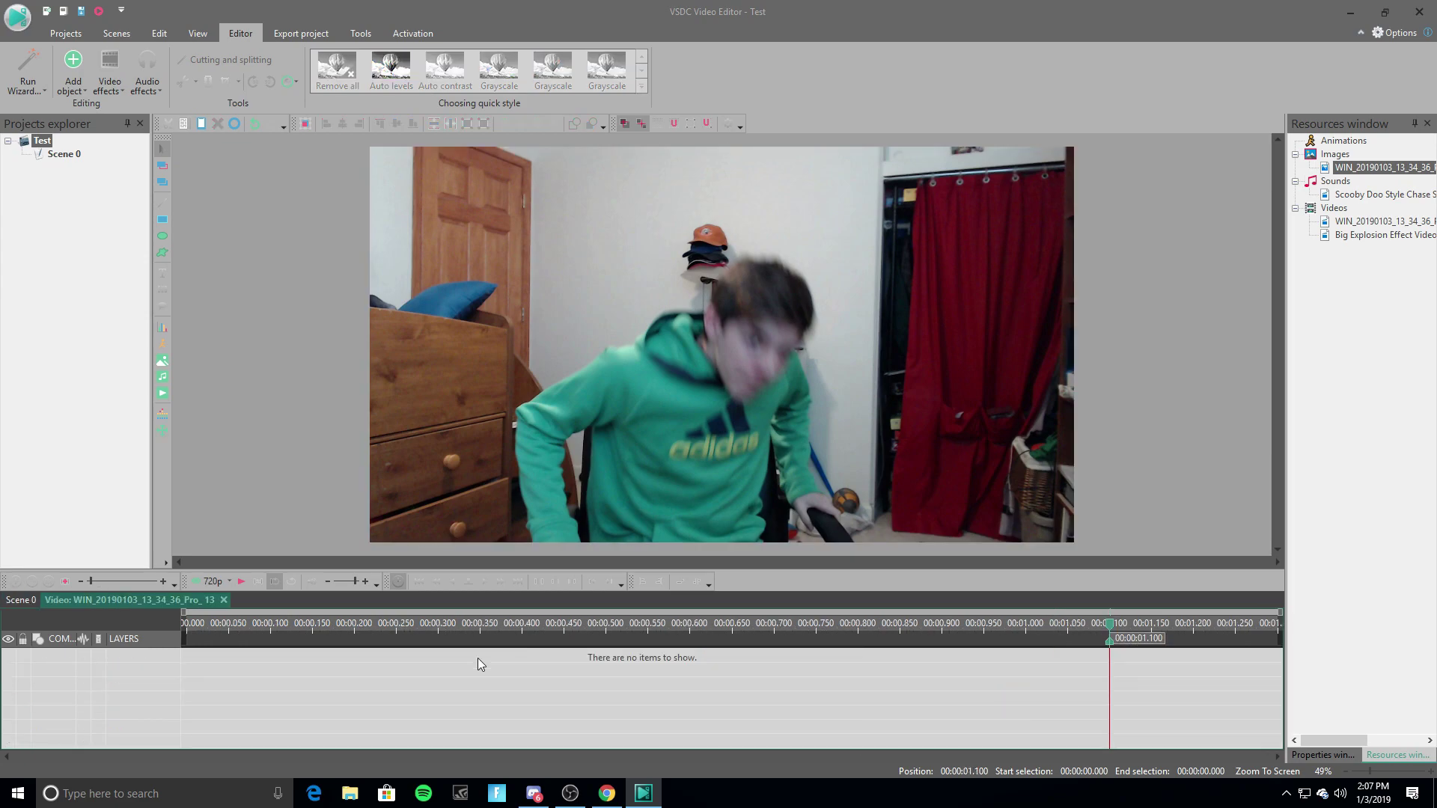
click(20, 606)
Add TheJoeShow.png as an image layer at 24.8 s and shorten its clip.
click(73, 74)
click(141, 316)
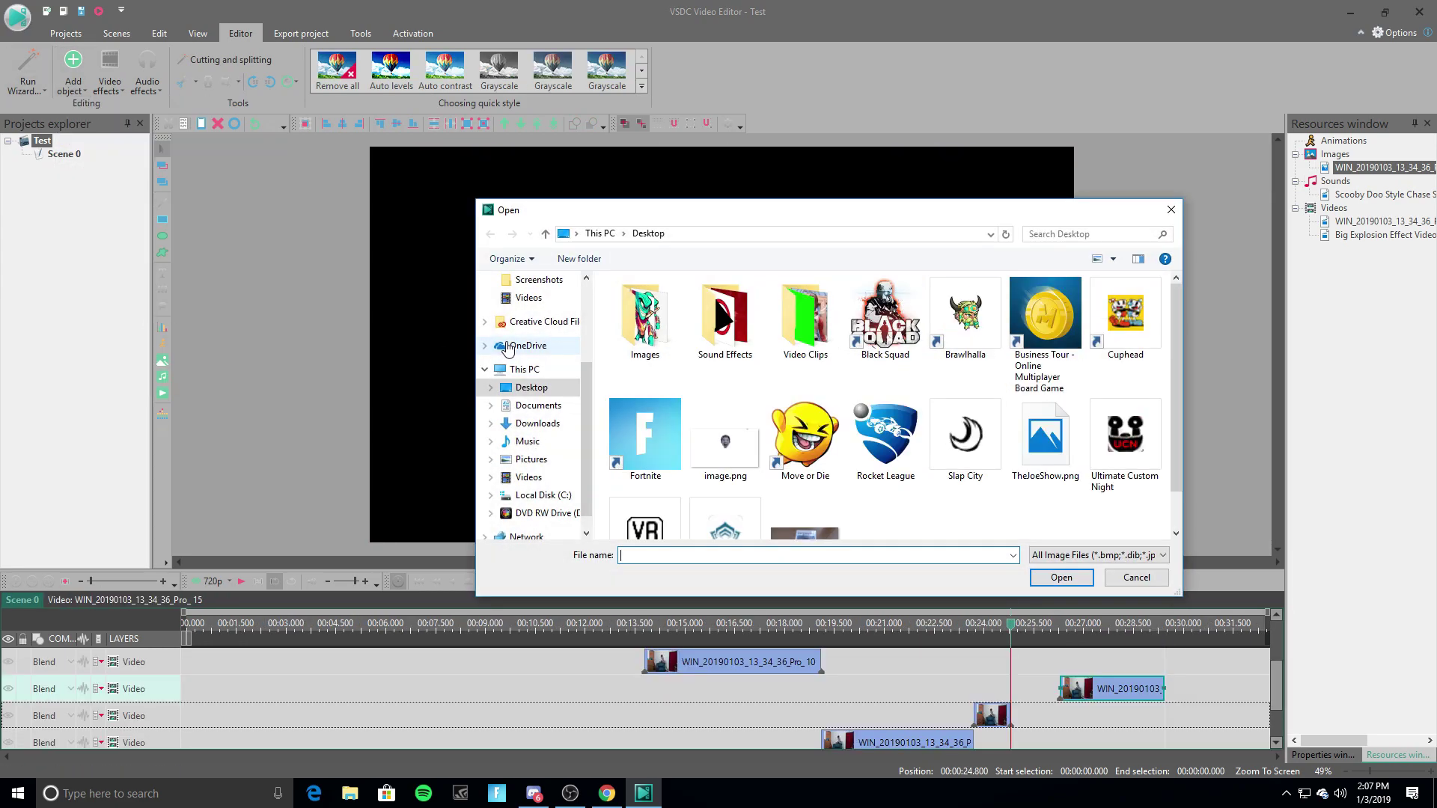
click(1044, 437)
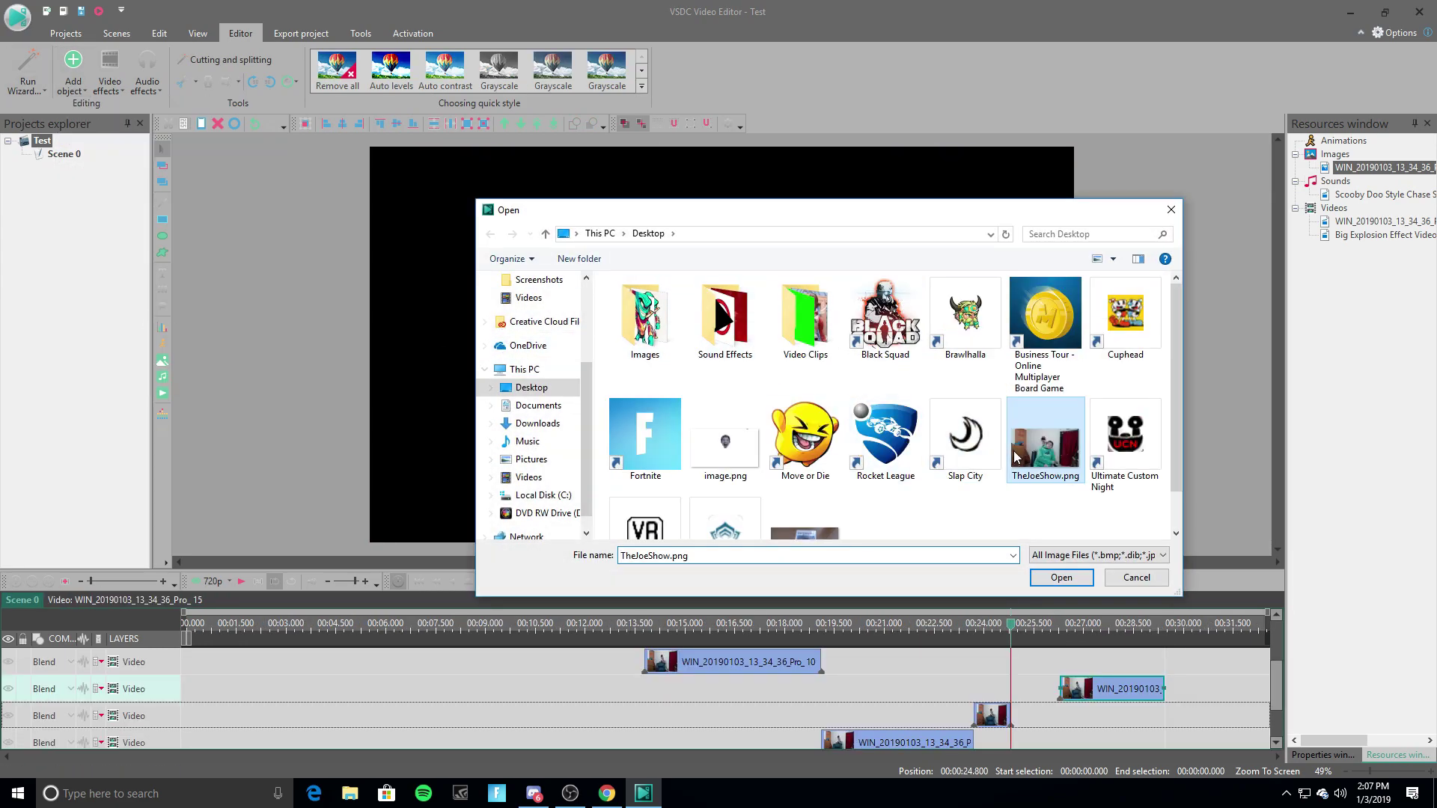
click(1060, 578)
click(862, 469)
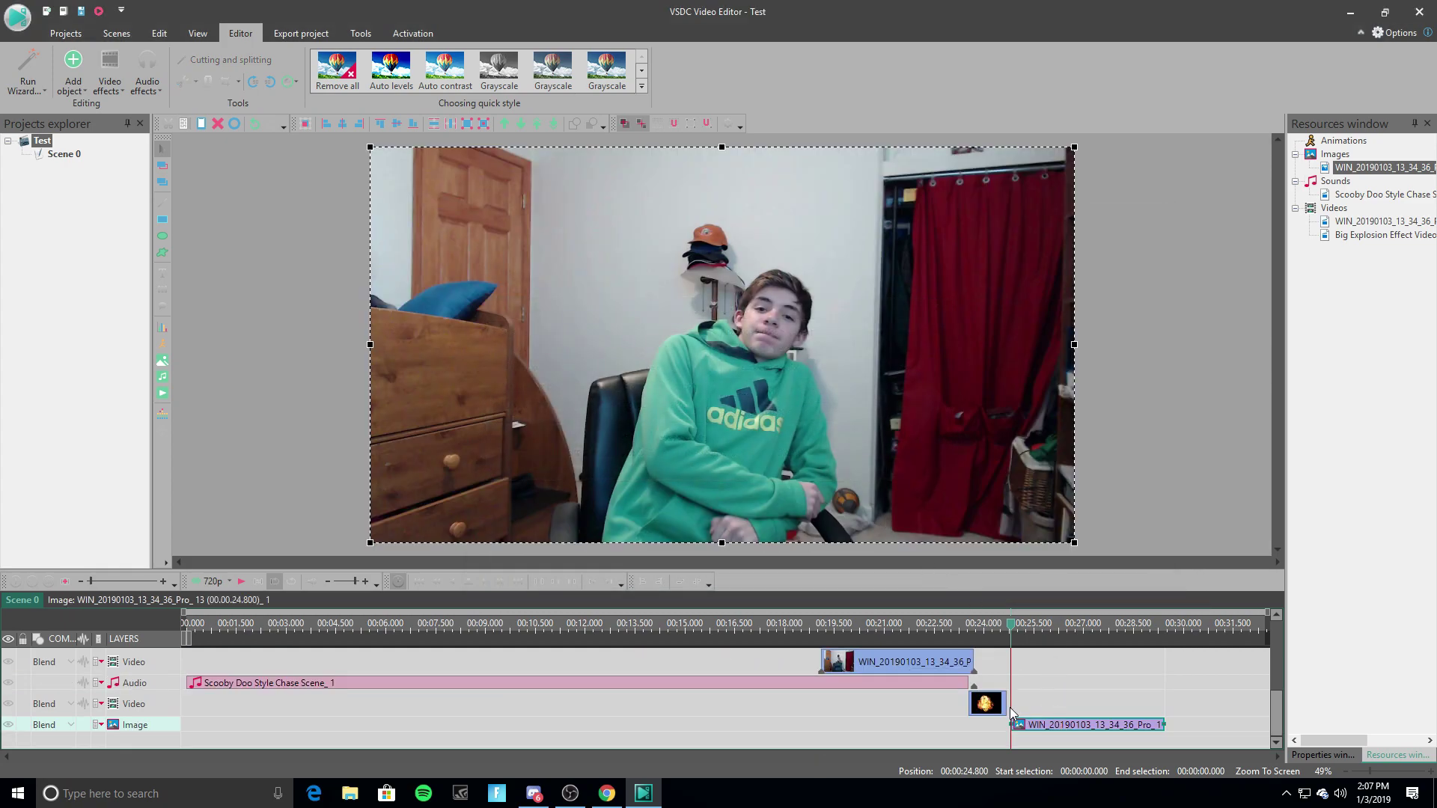
drag(1163, 724, 1071, 724)
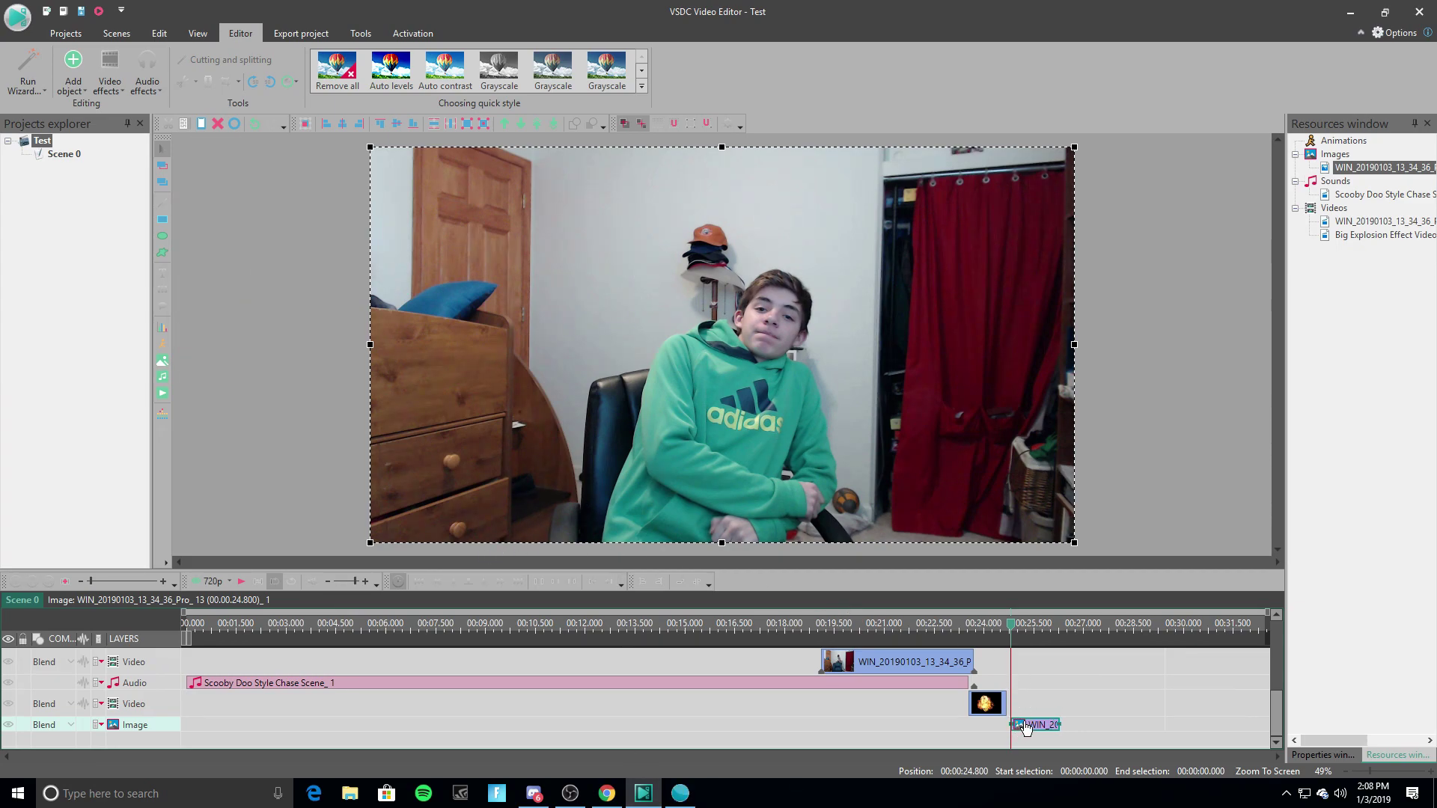
Add Seinfeld theme music.mp4 on a new audio layer at 24.8 s and trim it short.
click(72, 73)
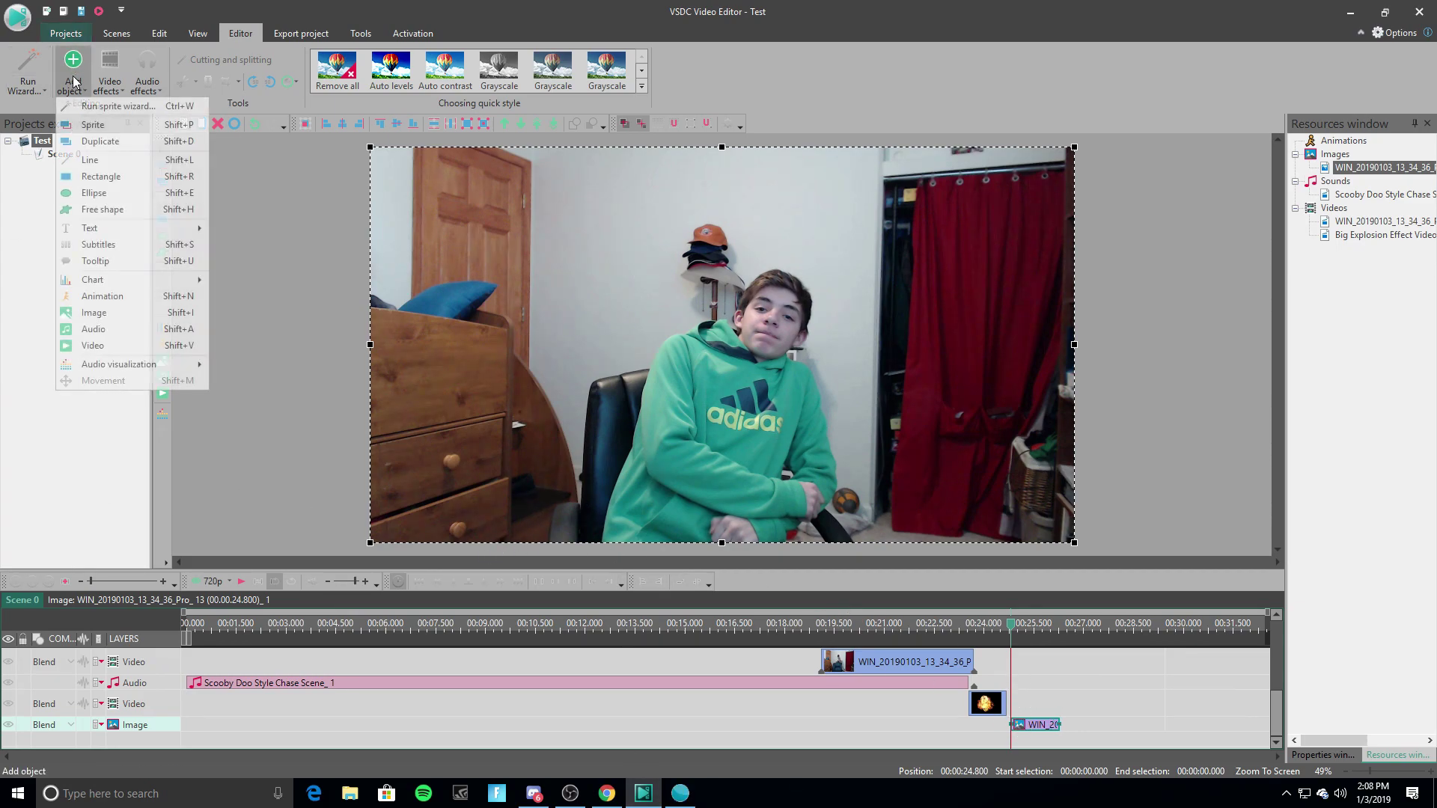
click(105, 331)
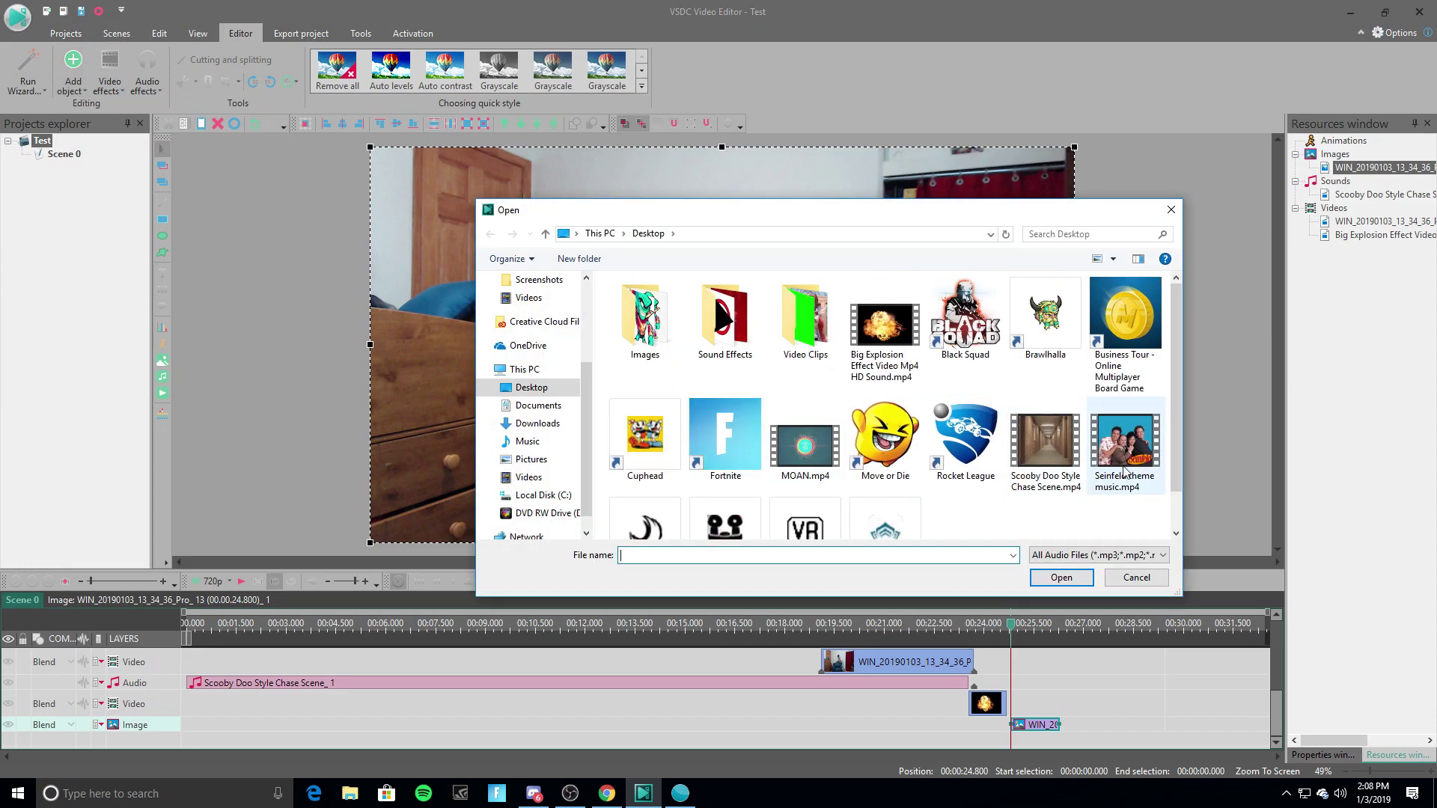
click(1124, 449)
click(1059, 575)
click(876, 469)
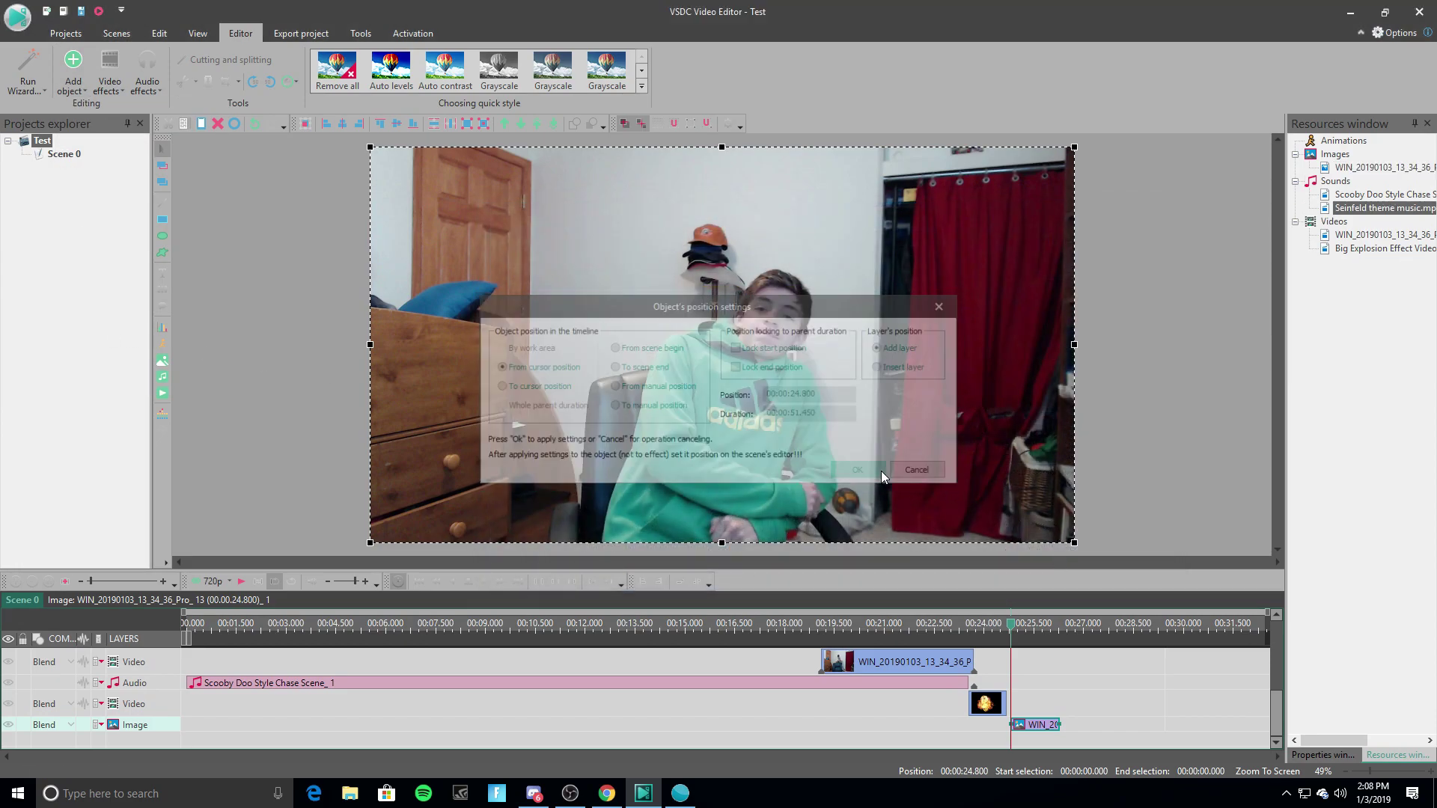
drag(1165, 737, 554, 736)
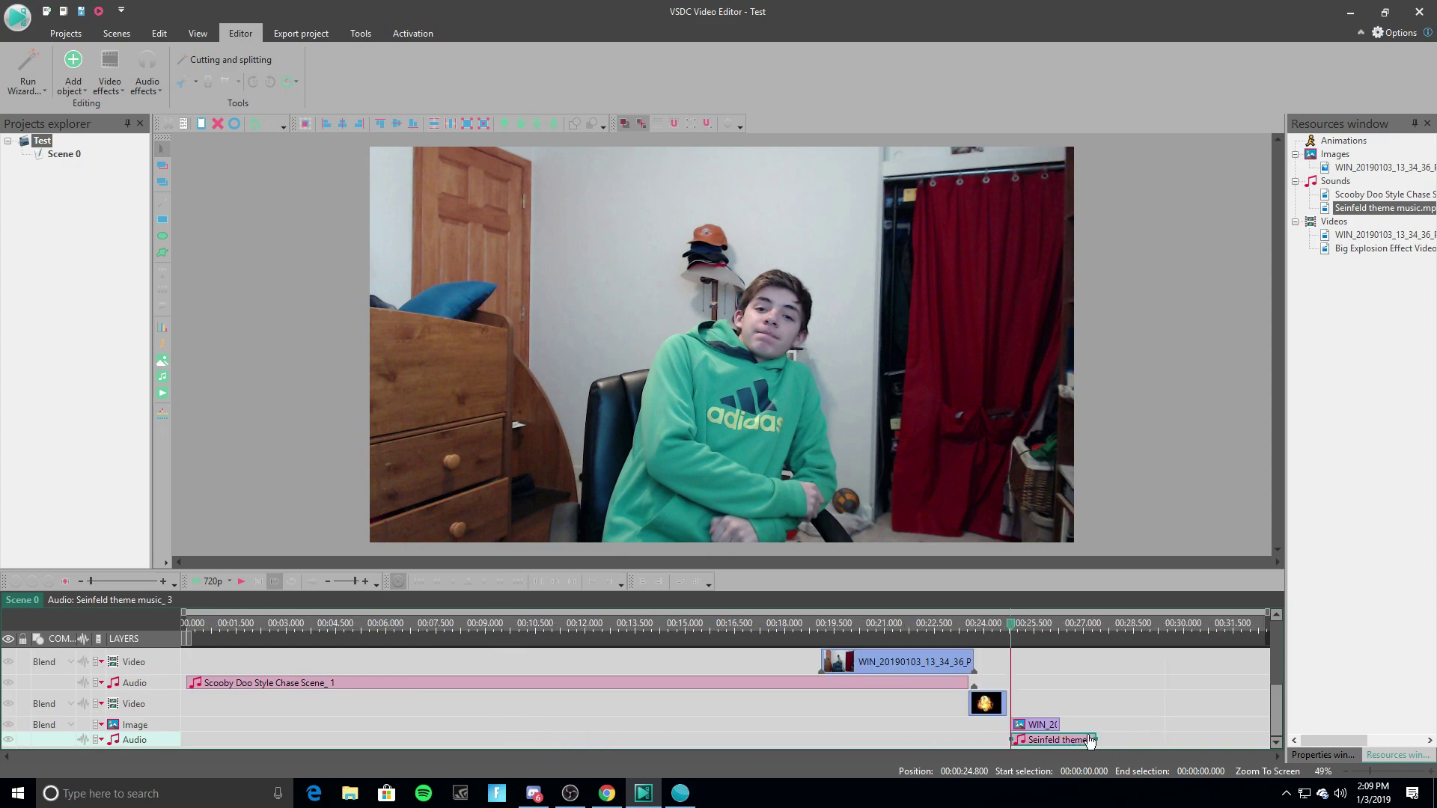
Import image.png from the Desktop as image_2 at 24.8 s and shorten it to match the music.
click(1037, 724)
click(72, 71)
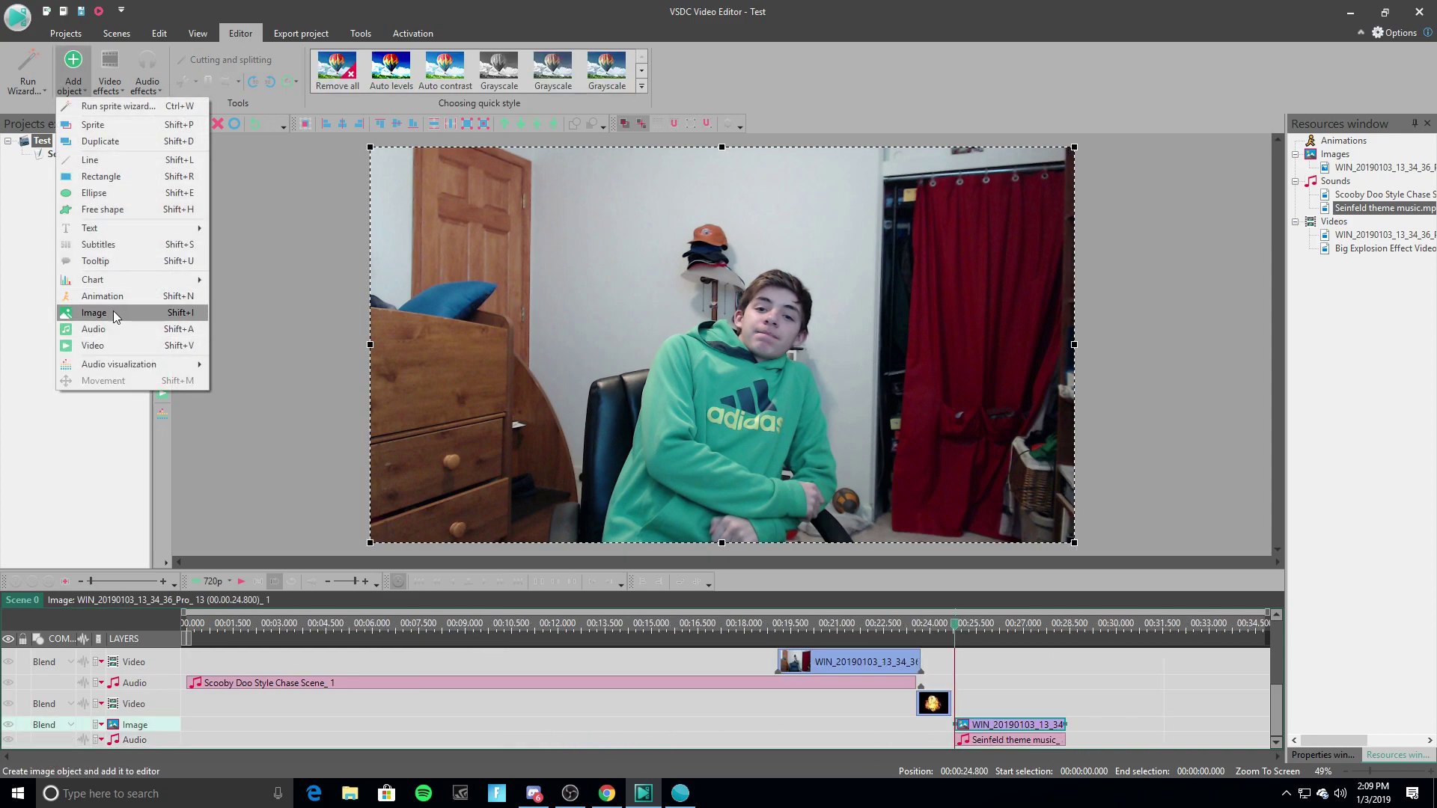
click(114, 312)
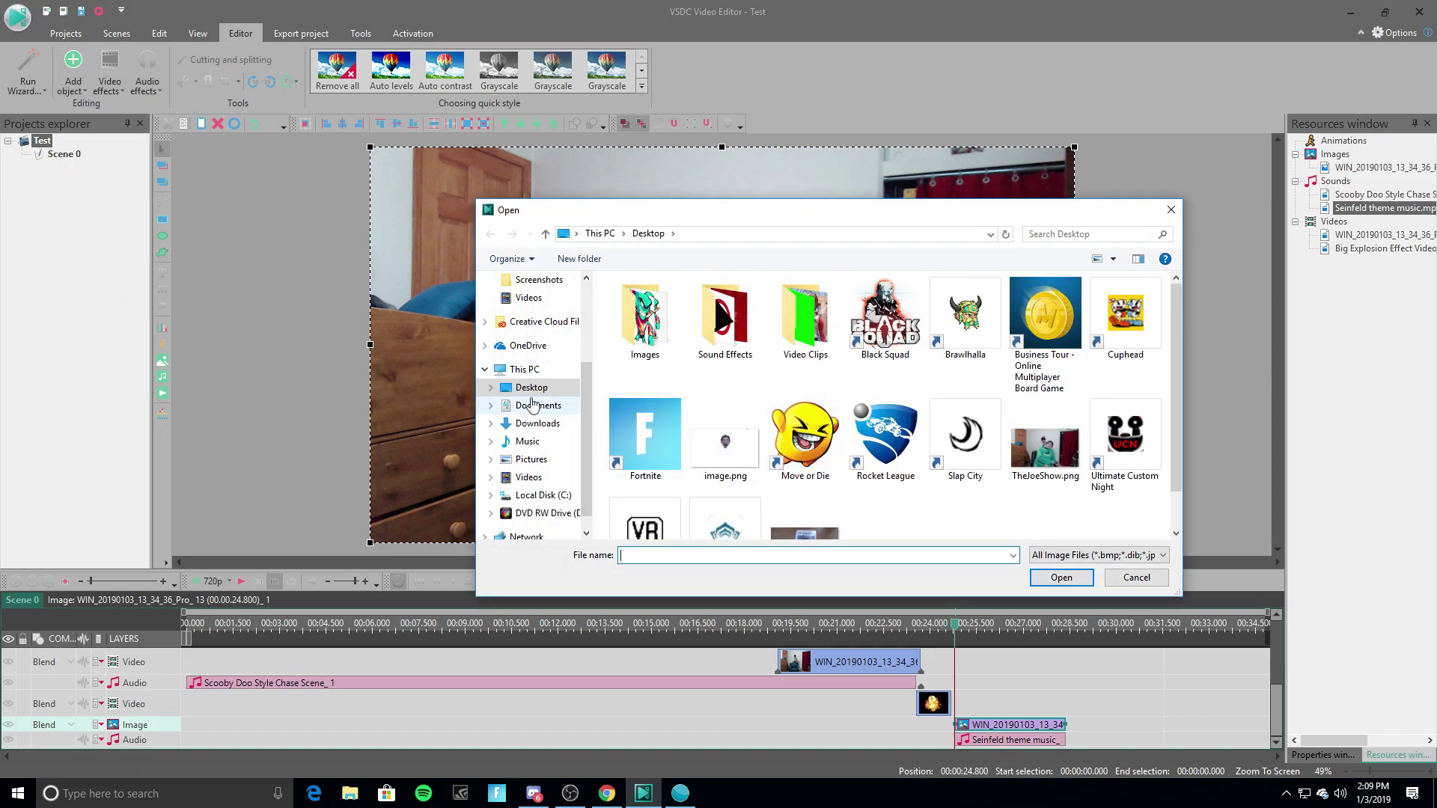
scroll(535, 449, up, 1)
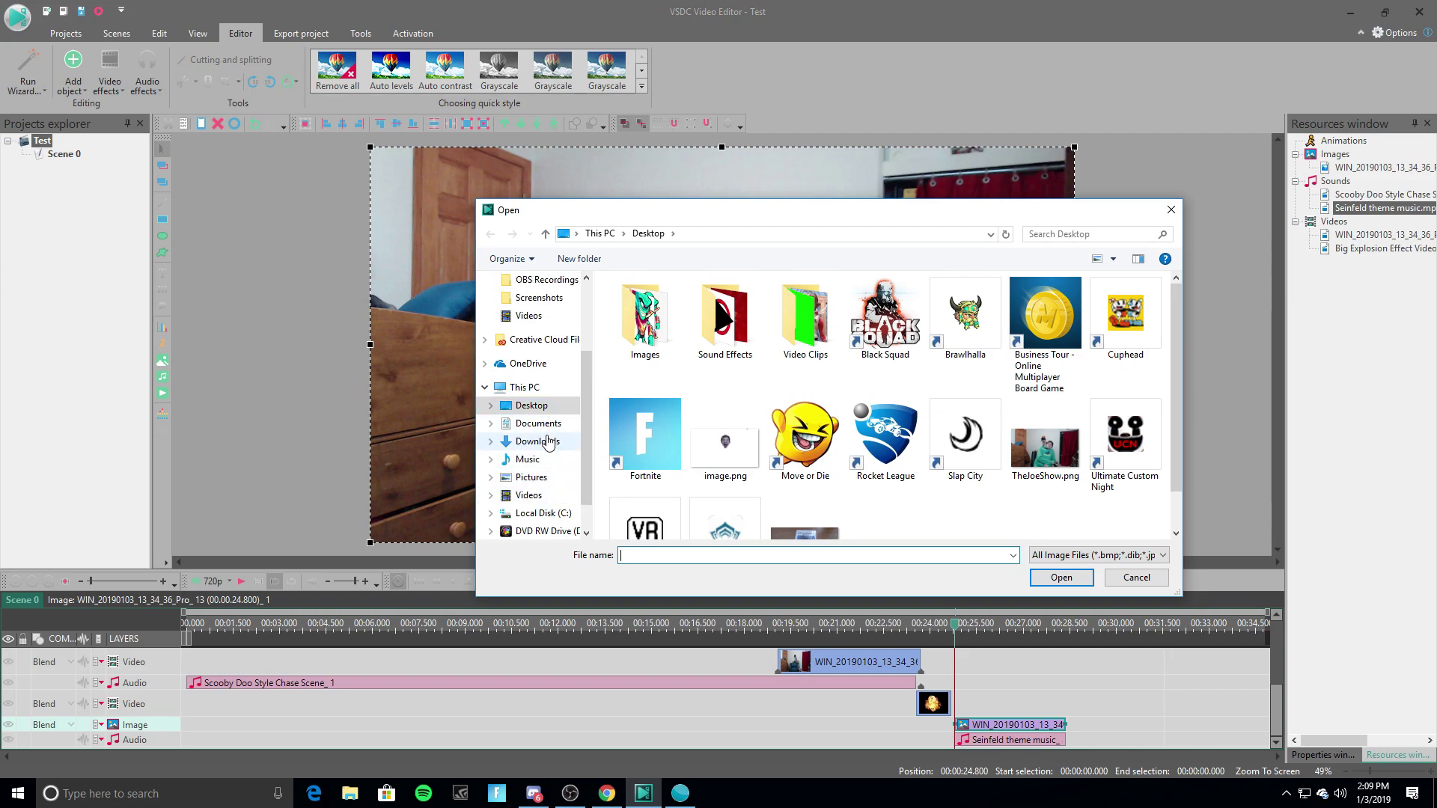
scroll(568, 314, up, 3)
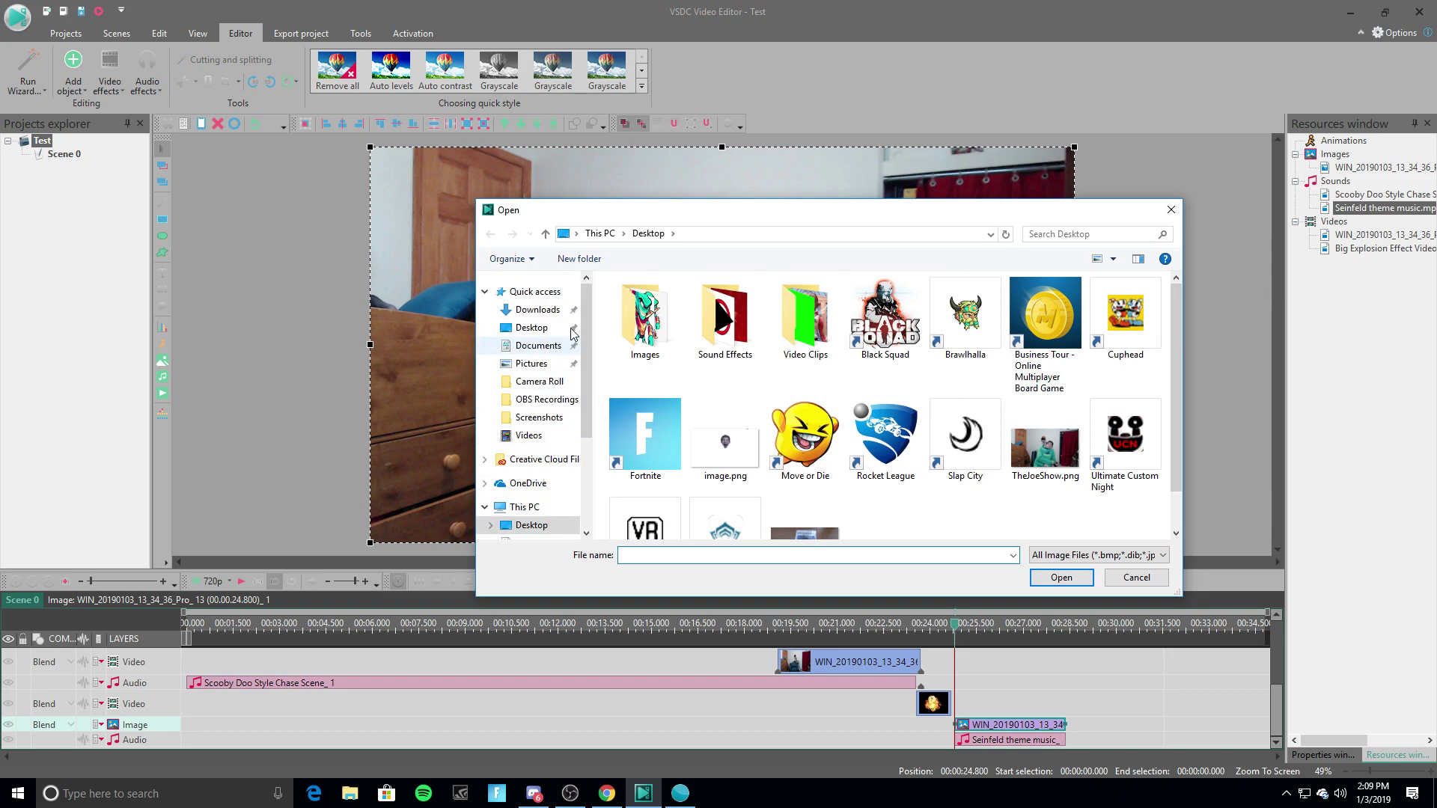
click(725, 442)
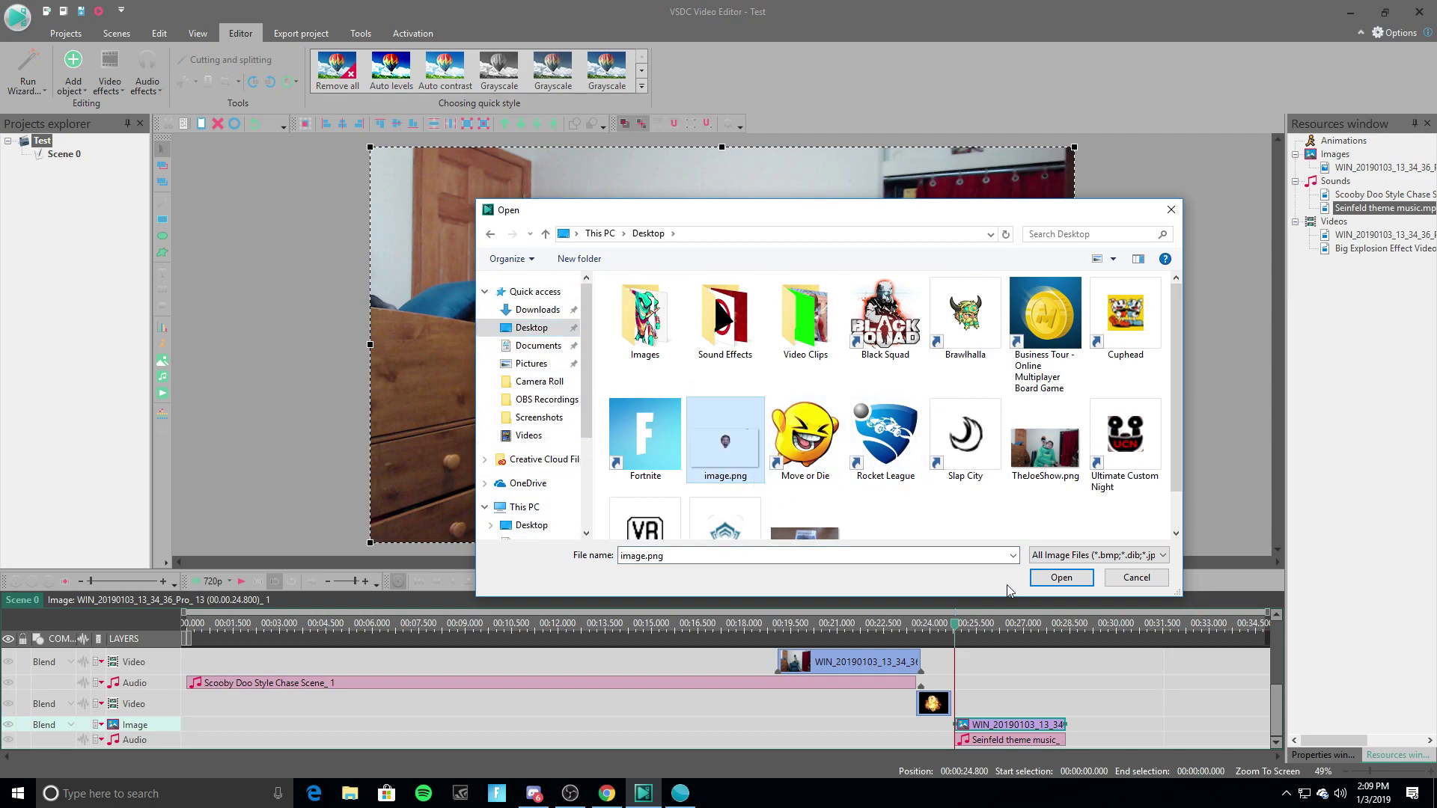
click(1061, 577)
click(872, 470)
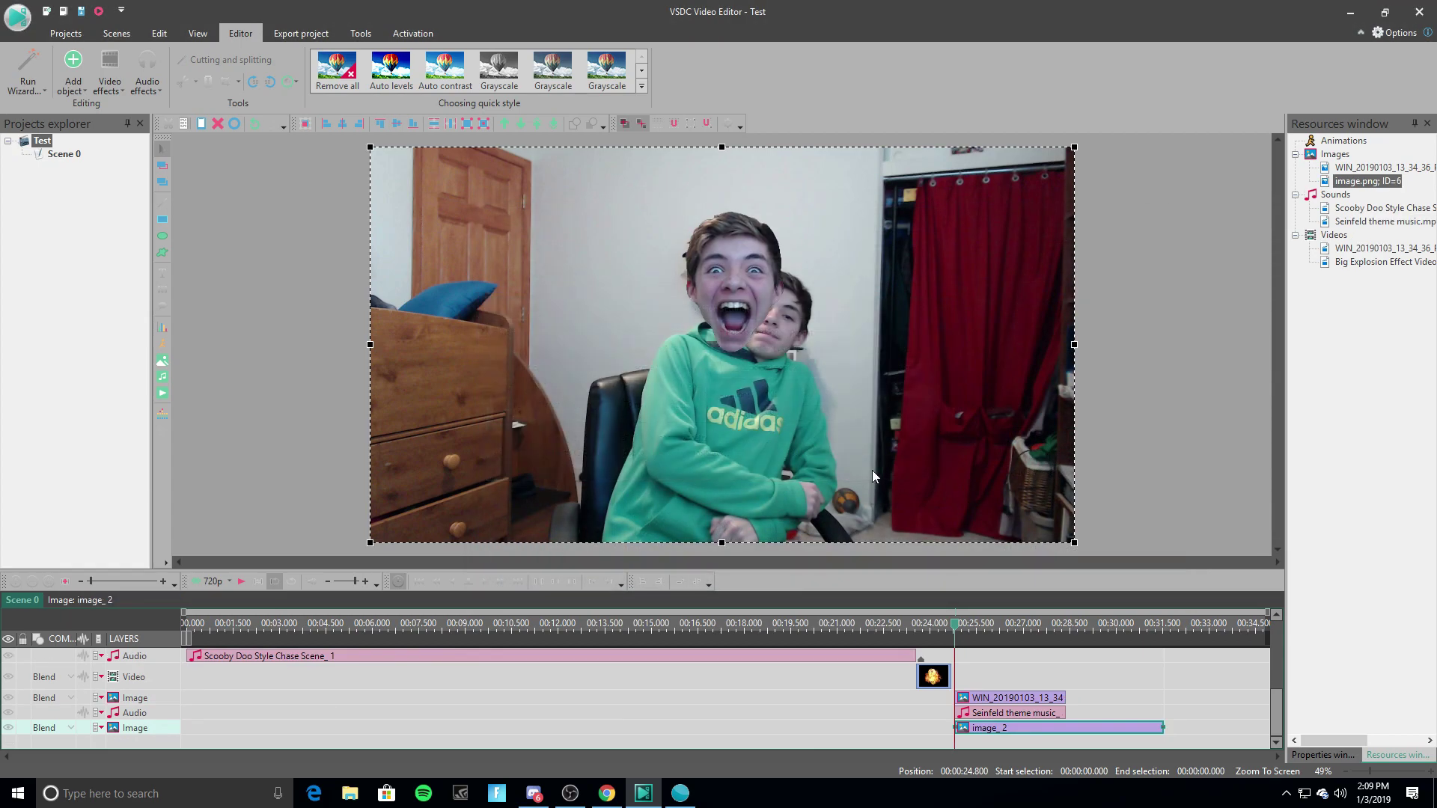
drag(1162, 727, 1064, 728)
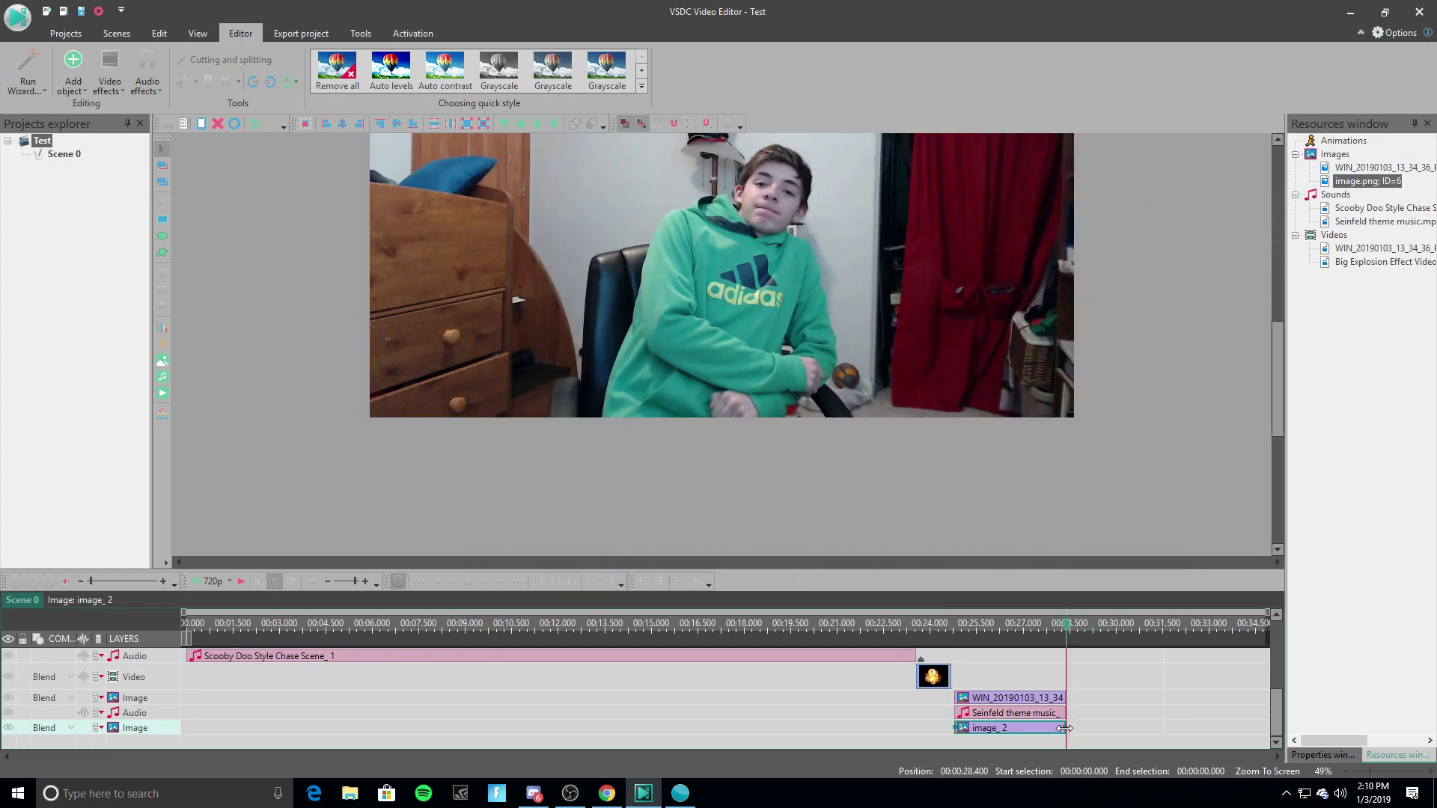
Inside image_2's timeline, add a Movement object, then delete the mistaken movement.
double_click(1004, 728)
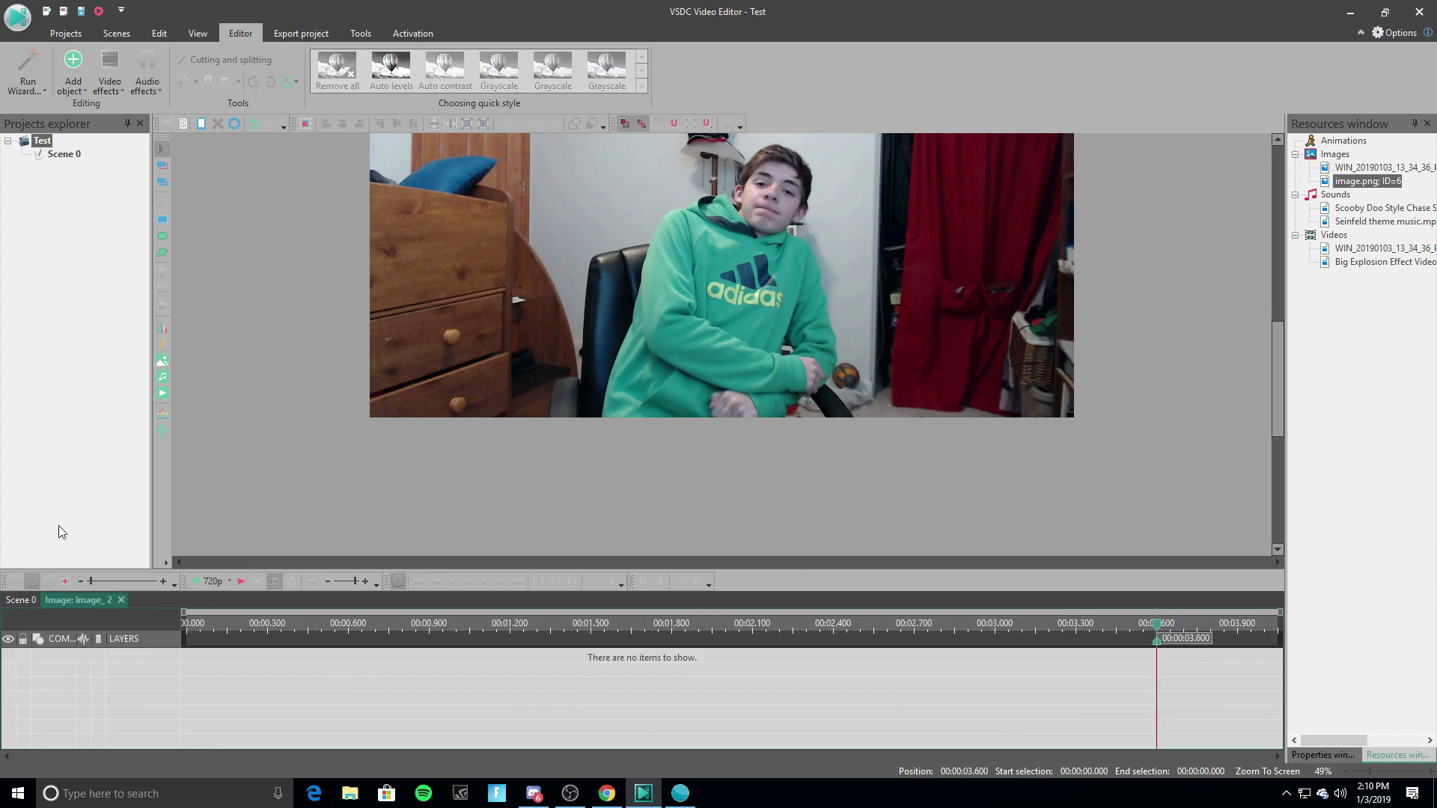
click(73, 75)
click(128, 377)
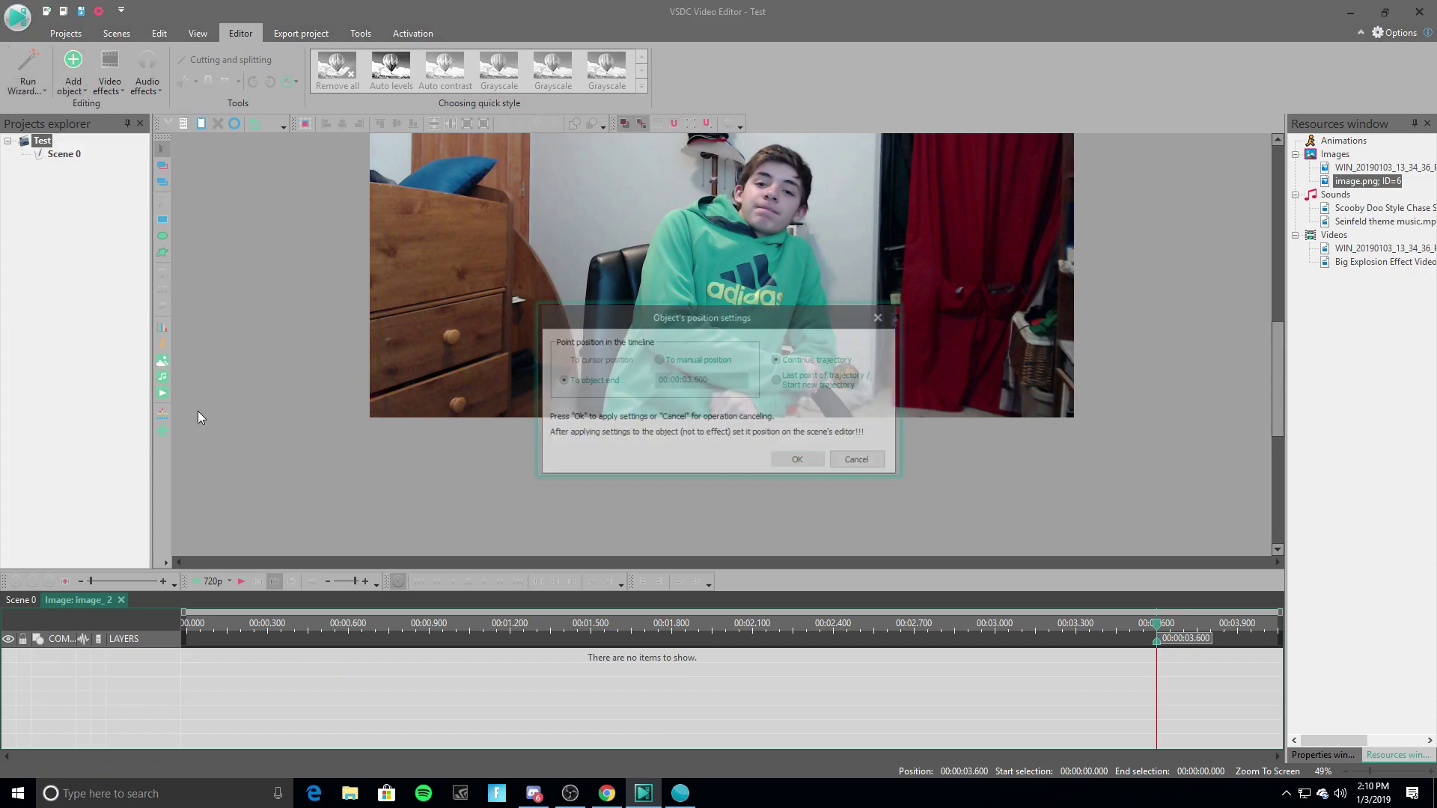
click(808, 459)
click(764, 497)
drag(1277, 385, 1278, 419)
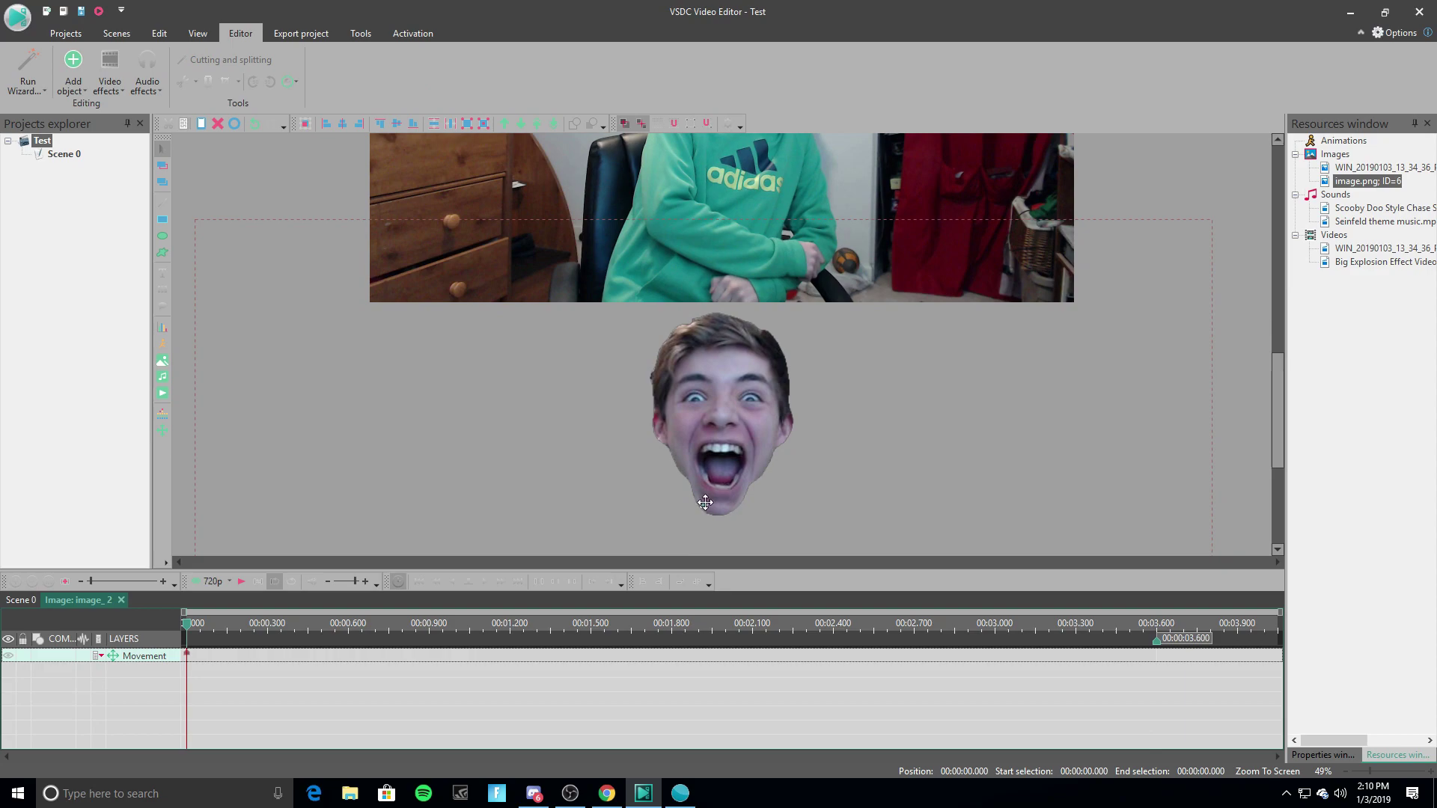
right_click(125, 662)
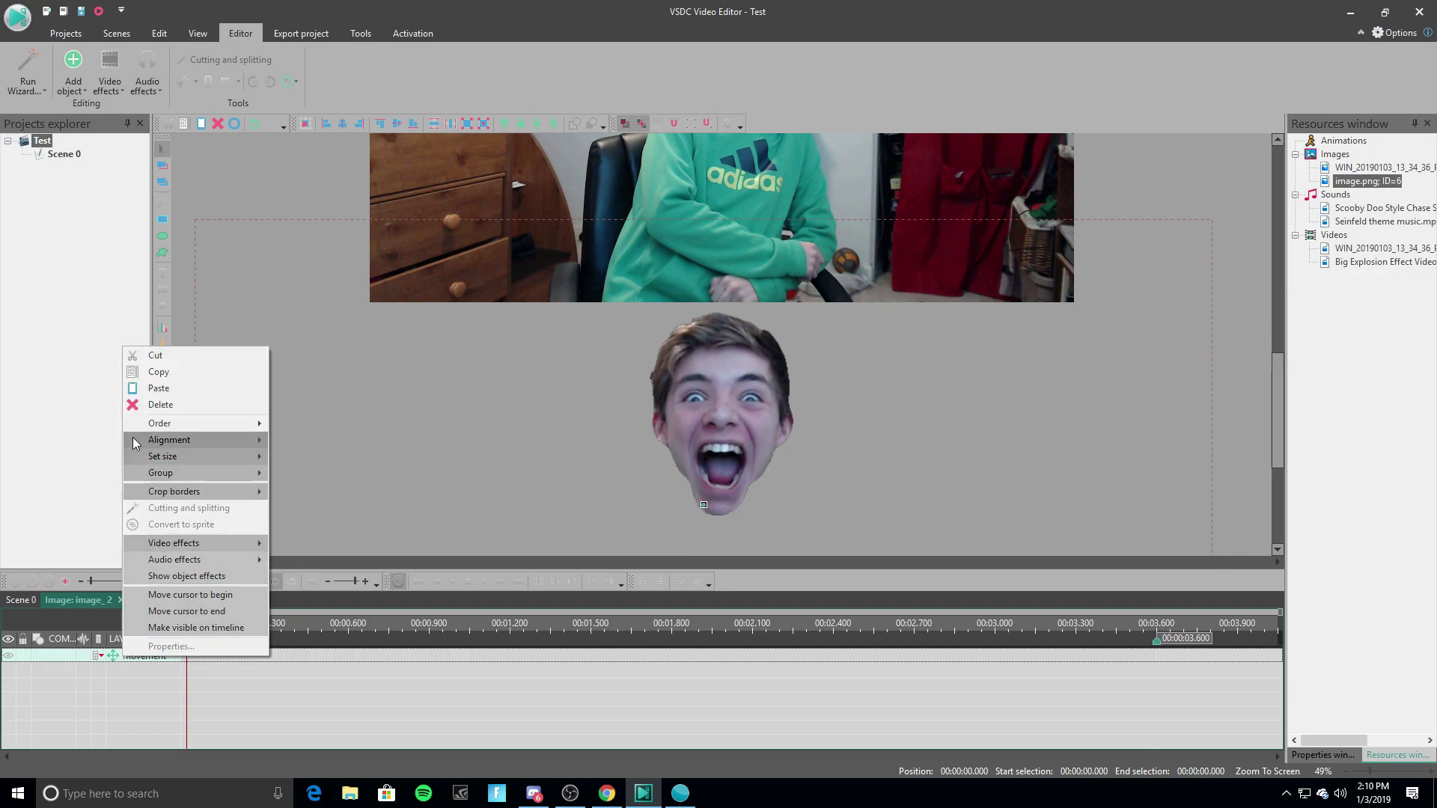
click(150, 404)
Re-add a Movement, draw the face's path upward from below to the video top, and preview it.
click(73, 74)
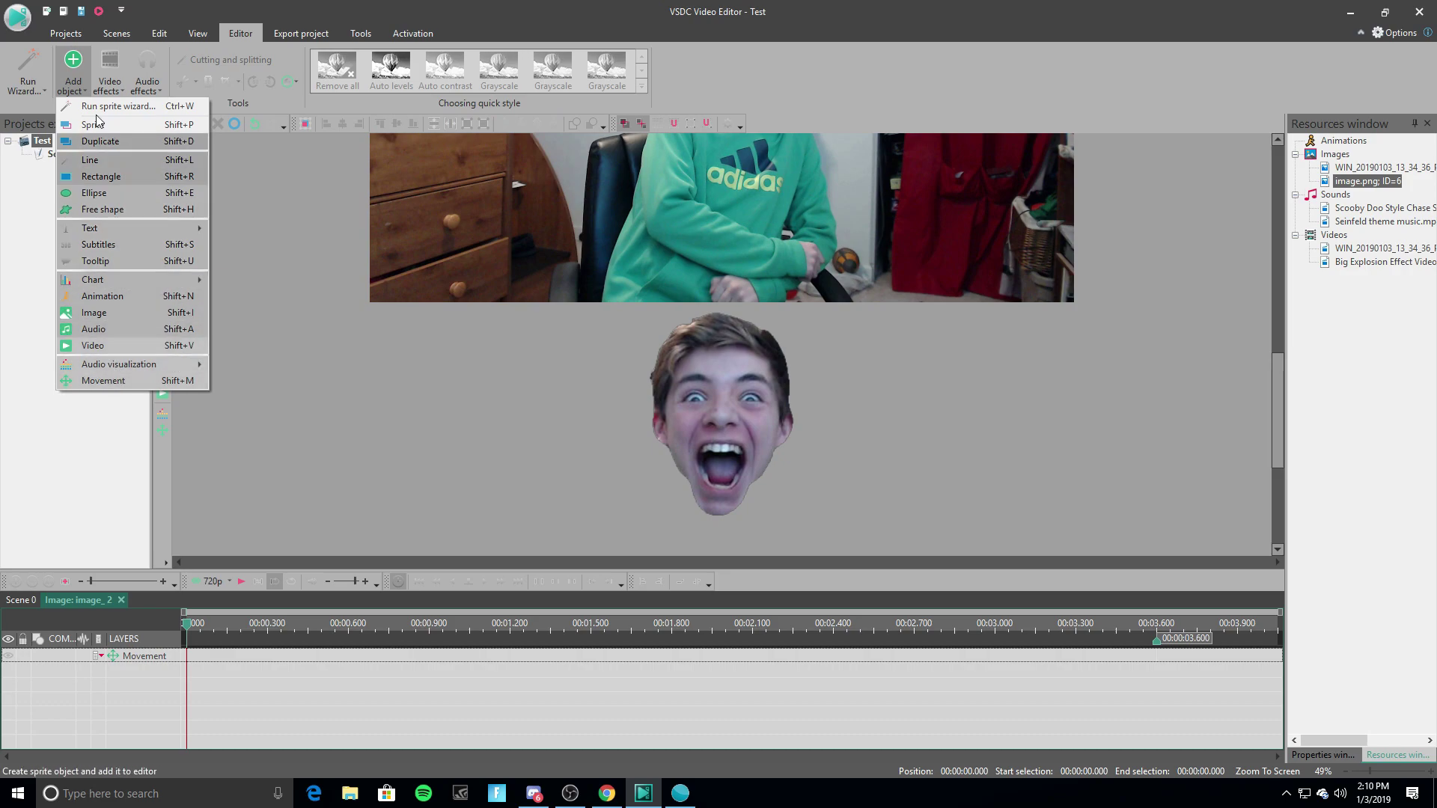
click(116, 381)
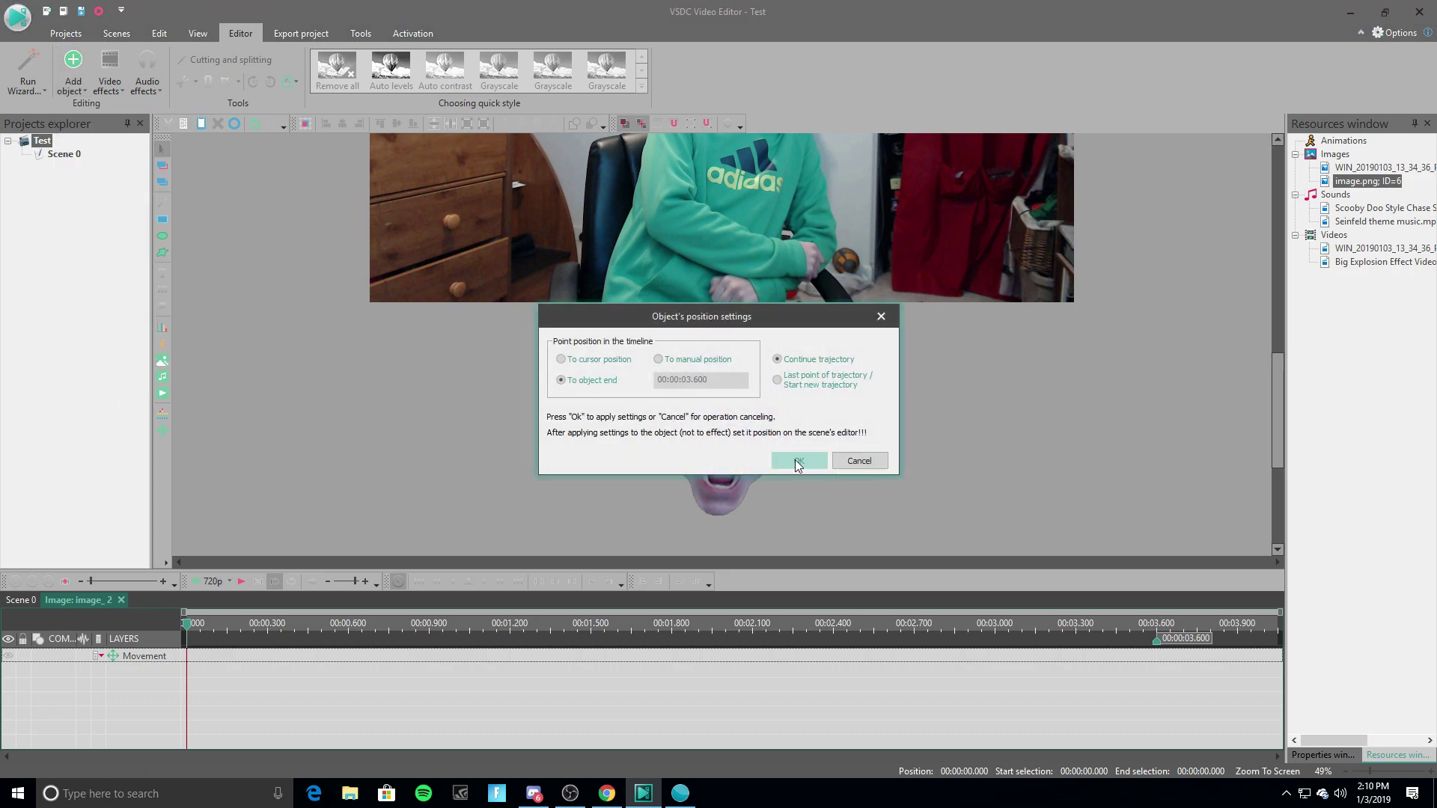
key(Return)
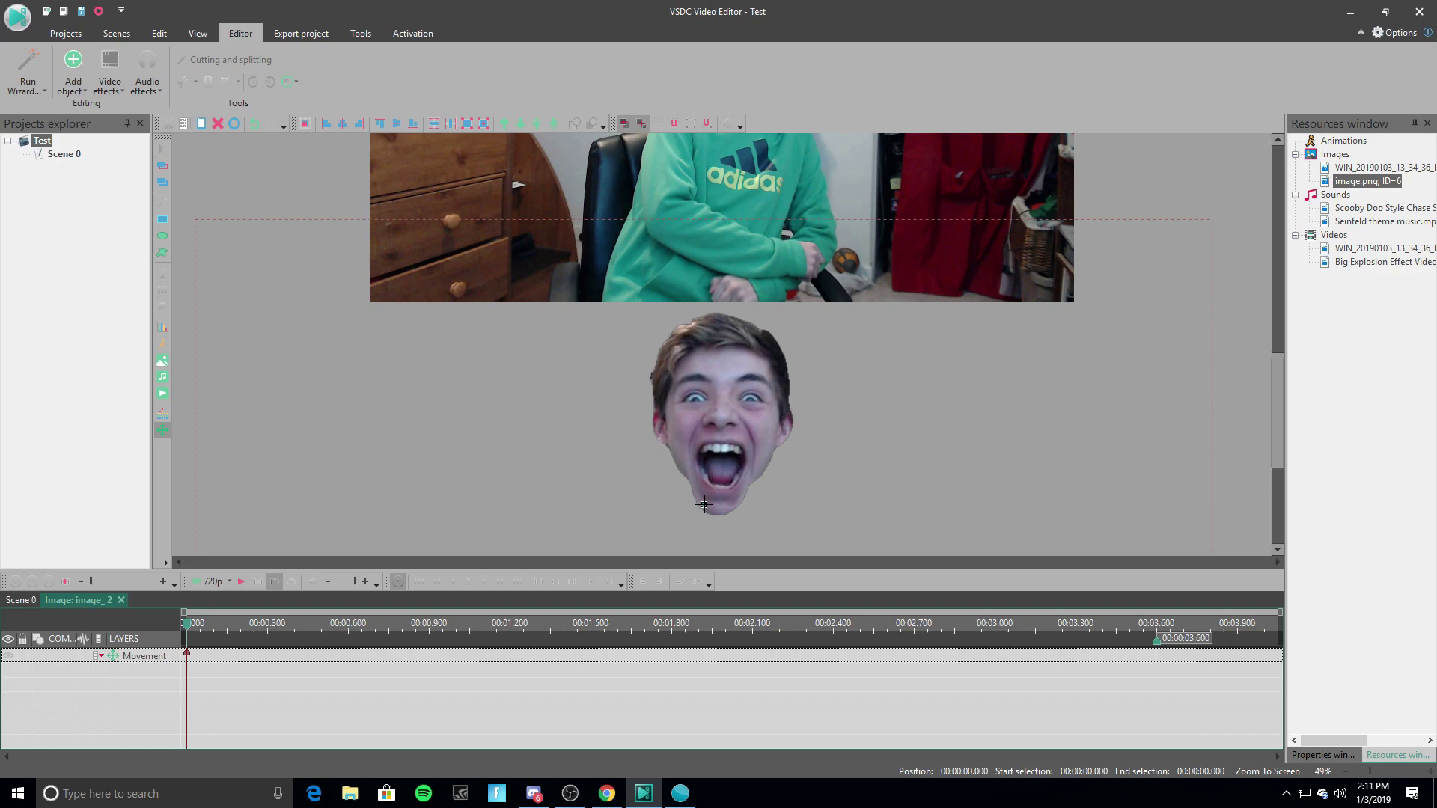
drag(704, 504, 703, 475)
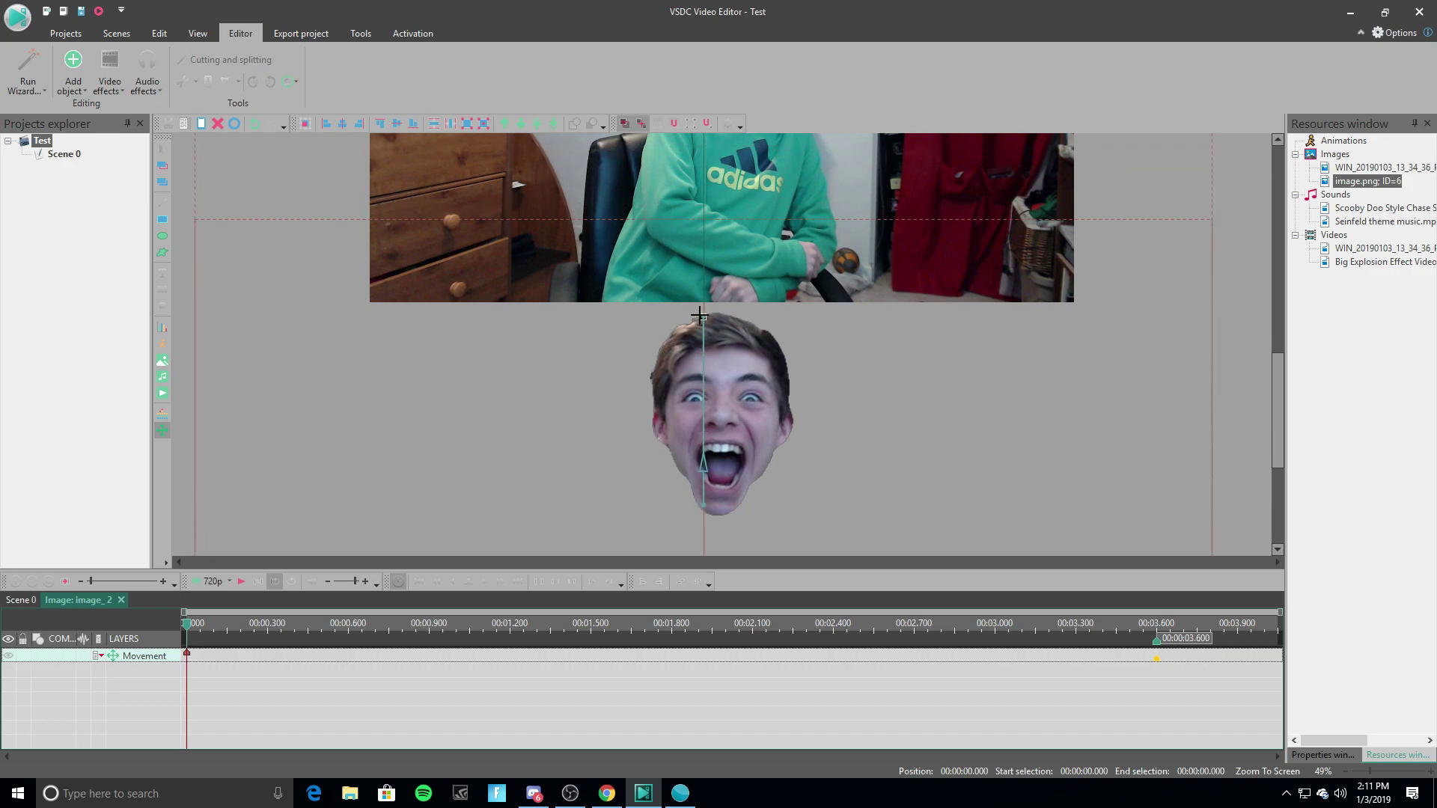
mouse_move(705, 240)
mouse_down()
mouse_move(696, 39)
mouse_move(707, 311)
mouse_move(726, 378)
mouse_move(706, 105)
mouse_move(720, 390)
mouse_move(598, 423)
mouse_move(722, 434)
mouse_move(714, 456)
mouse_move(704, 356)
mouse_up()
click(241, 583)
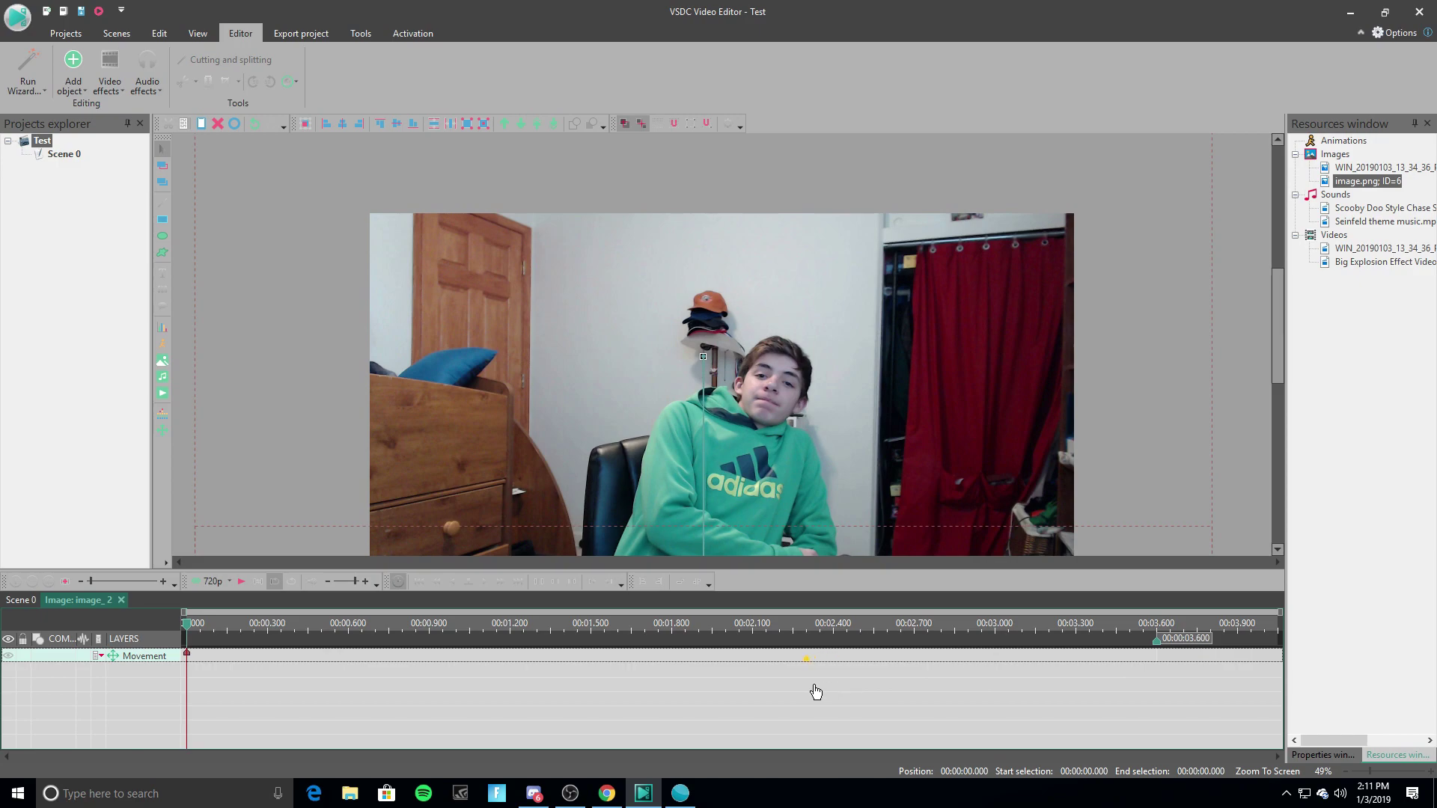
click(242, 581)
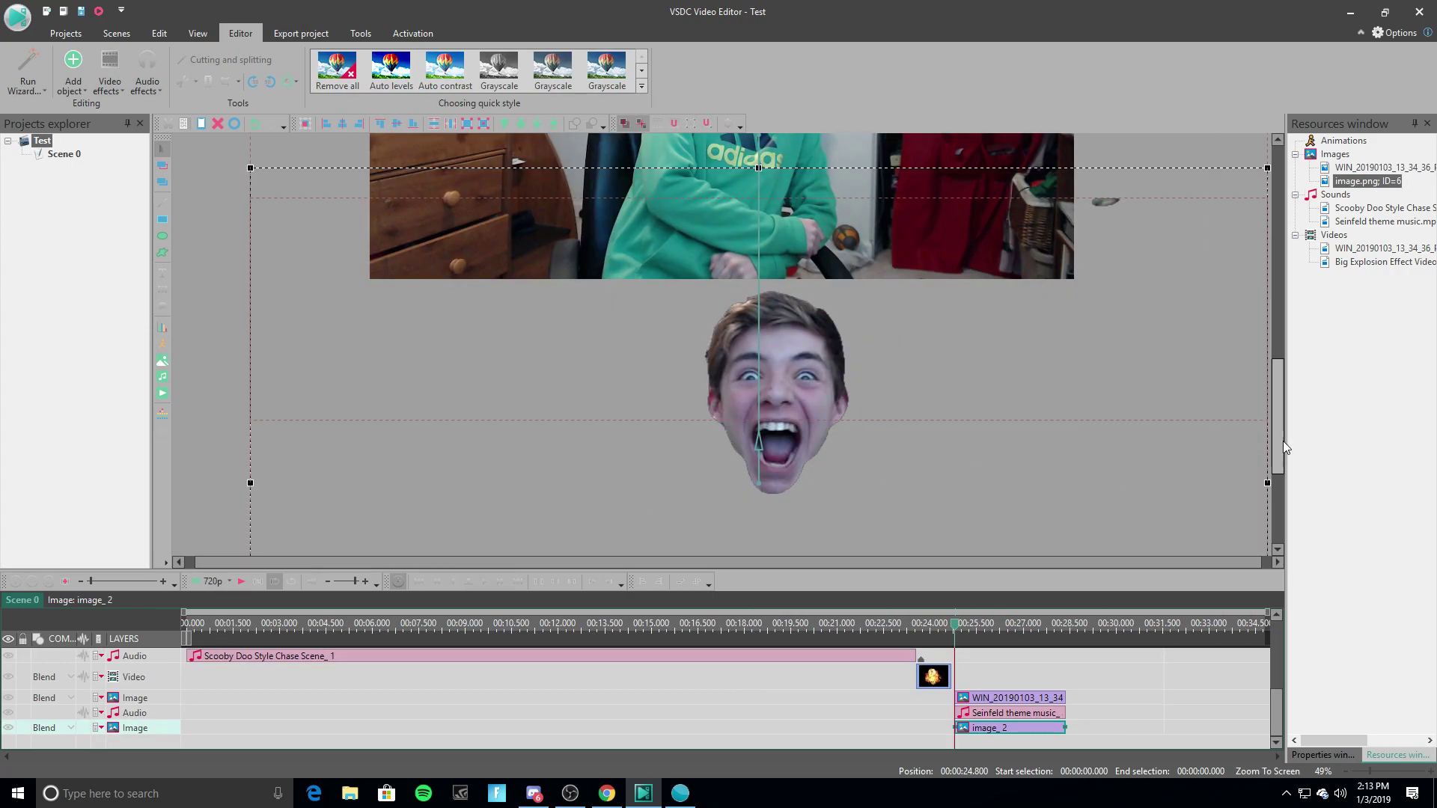
Preview the face animation, then move image_2's start slightly later on the timeline.
drag(1283, 442, 1248, 369)
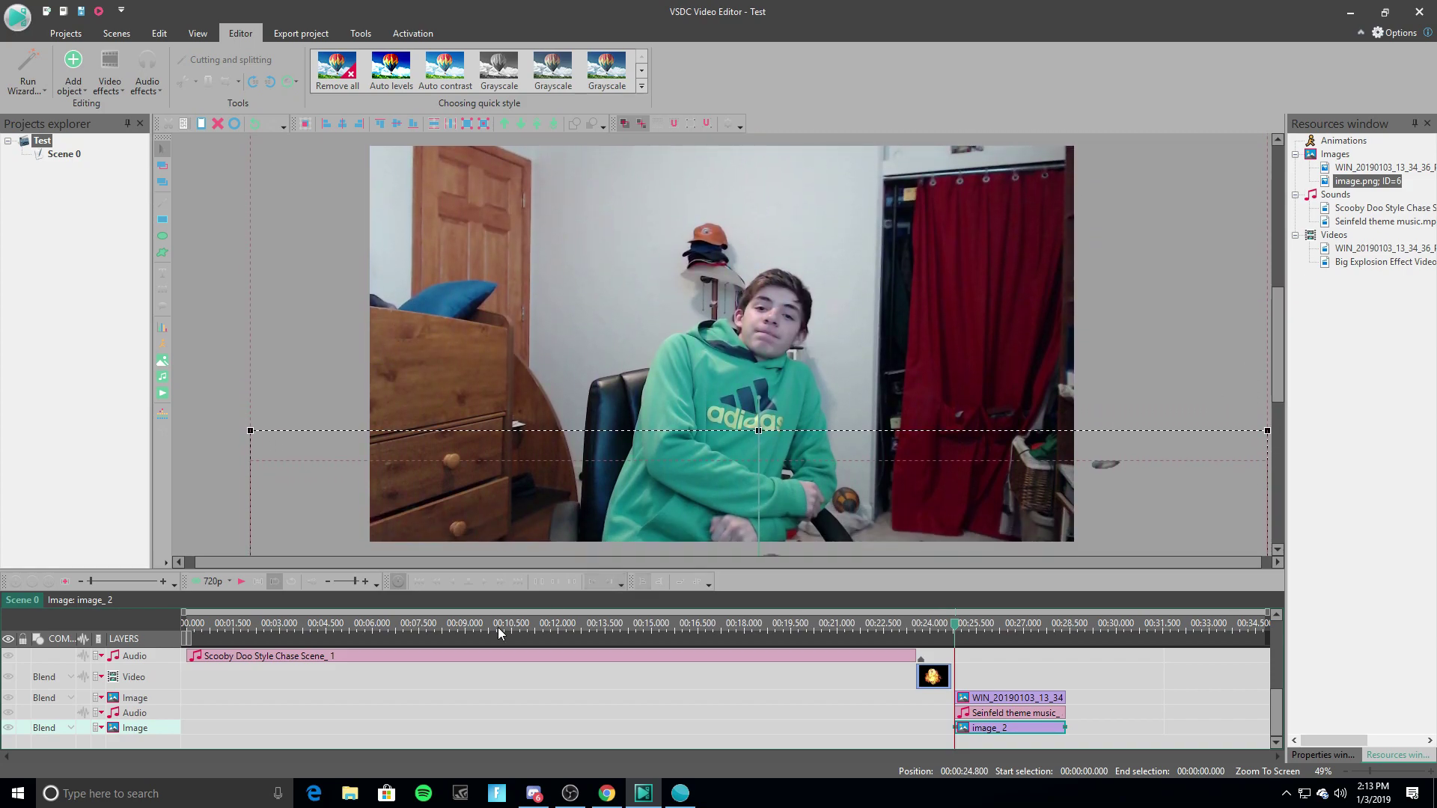
click(242, 581)
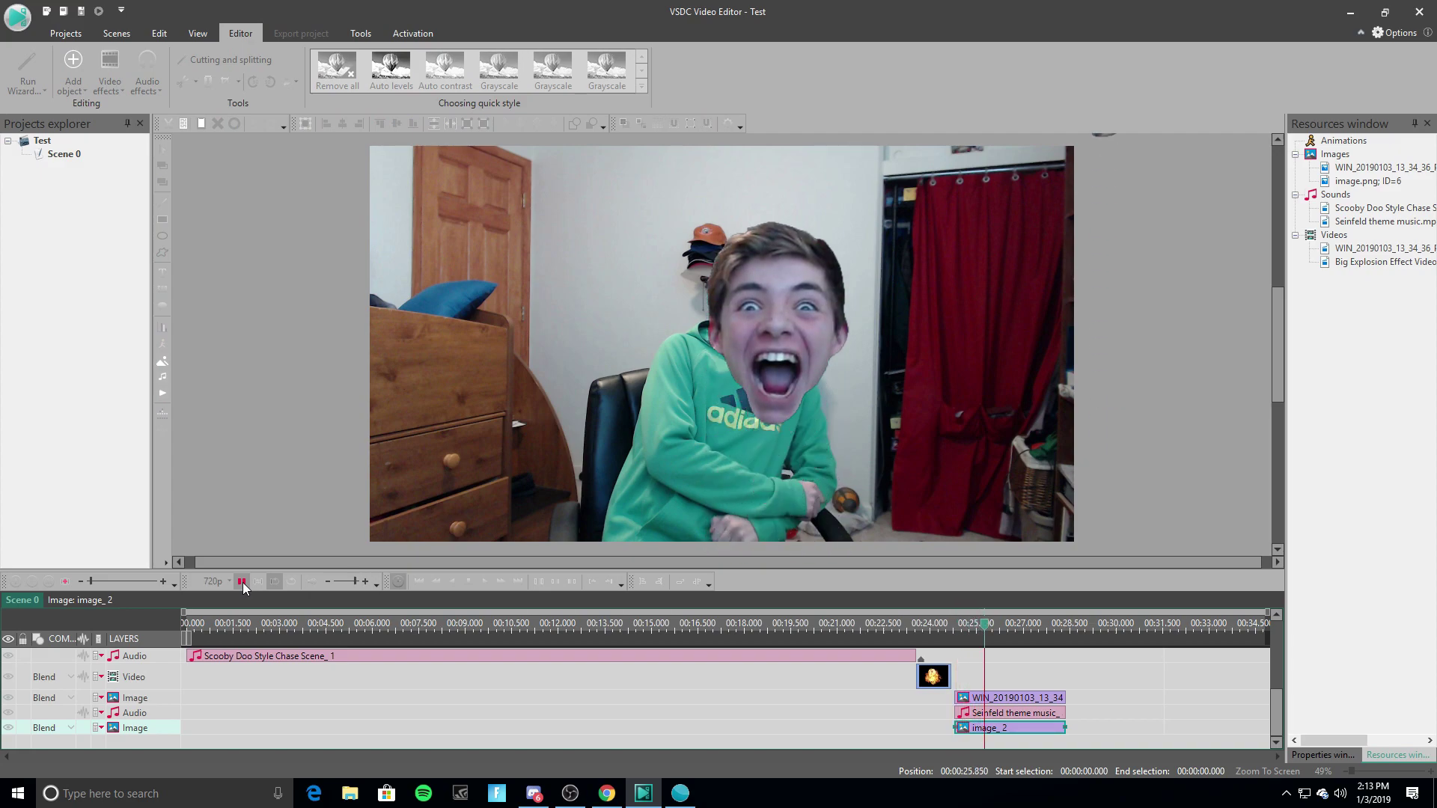
click(243, 582)
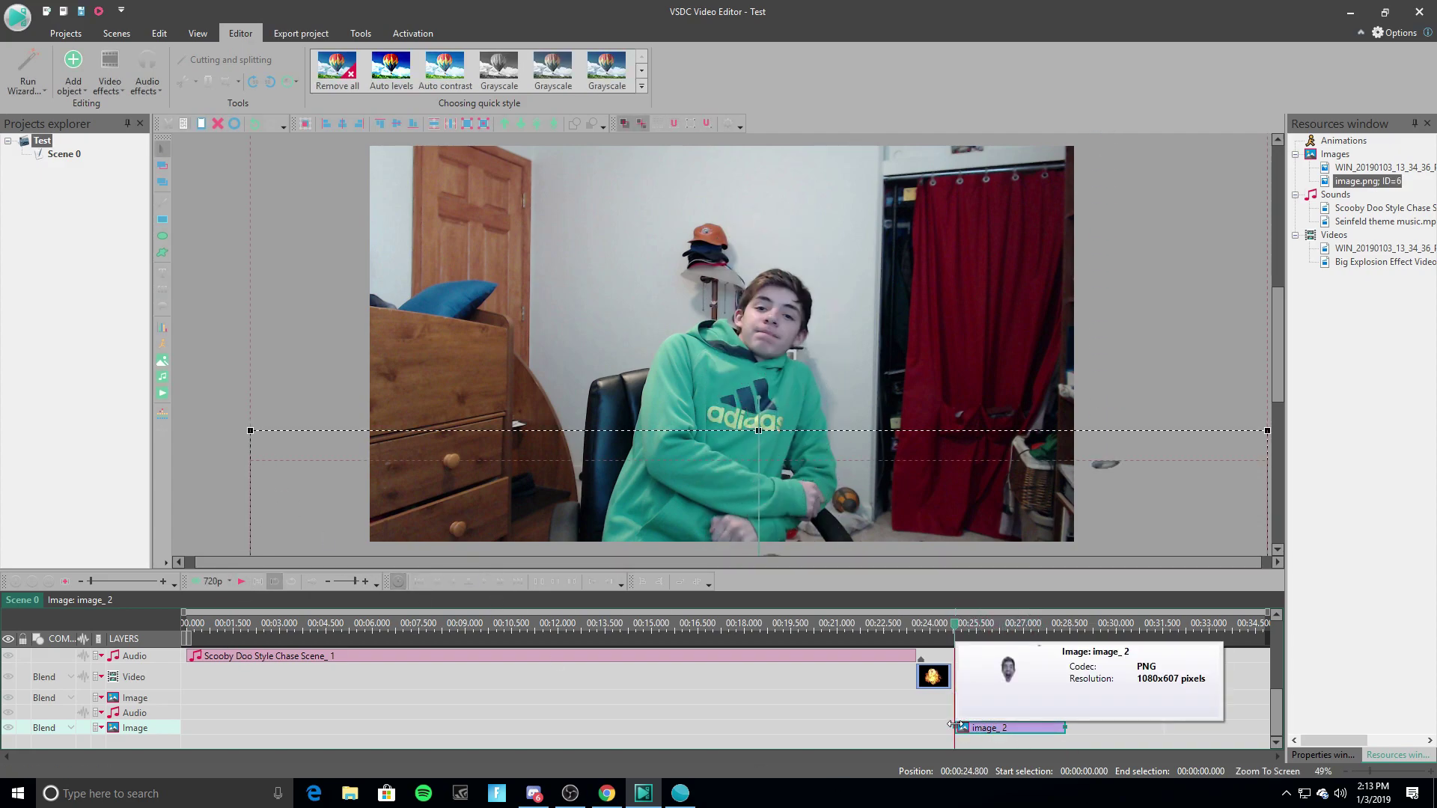
drag(951, 724, 974, 726)
click(73, 71)
Draw a text box over the door at the video's top-left and type 'The Joe Show'.
mouse_move(127, 227)
click(303, 233)
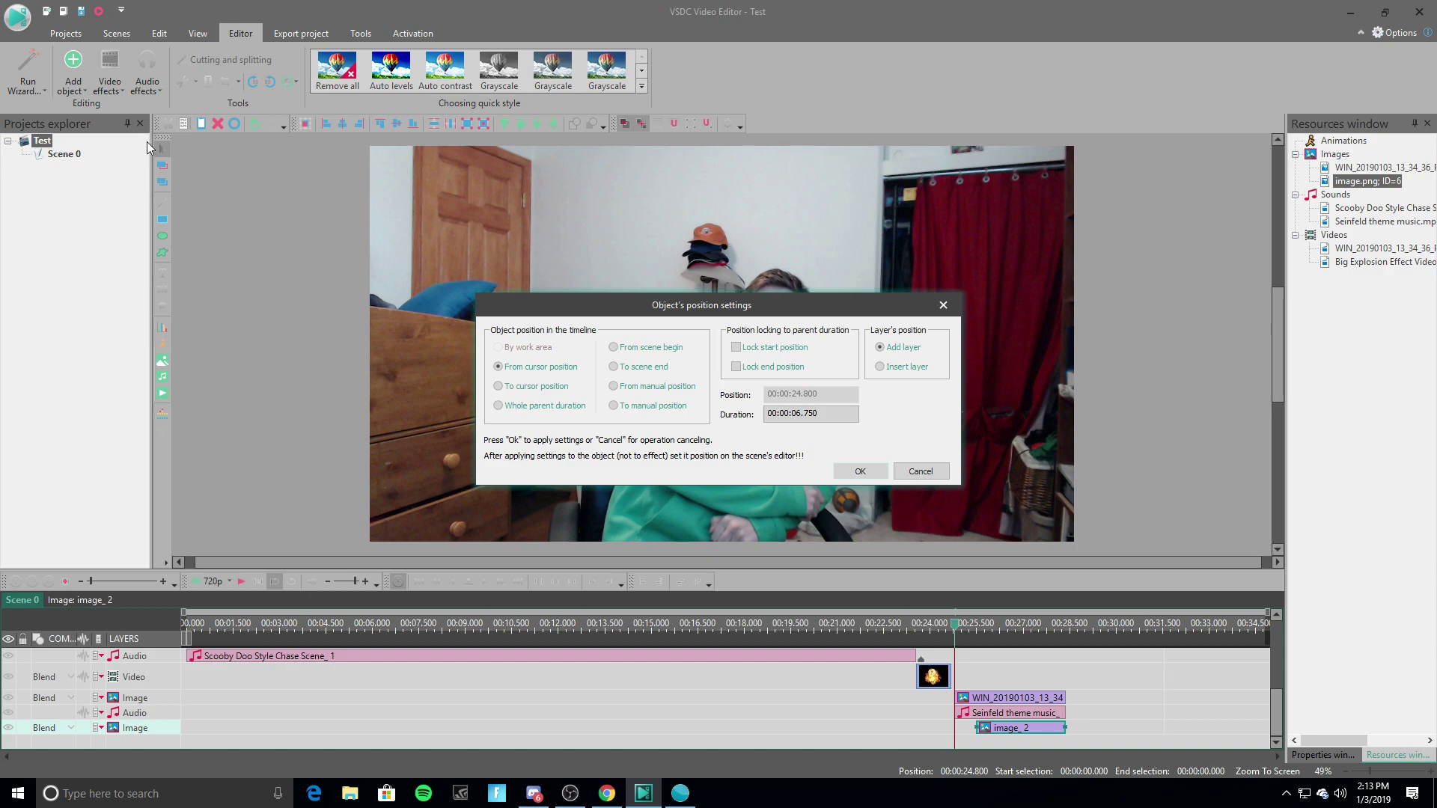
click(859, 471)
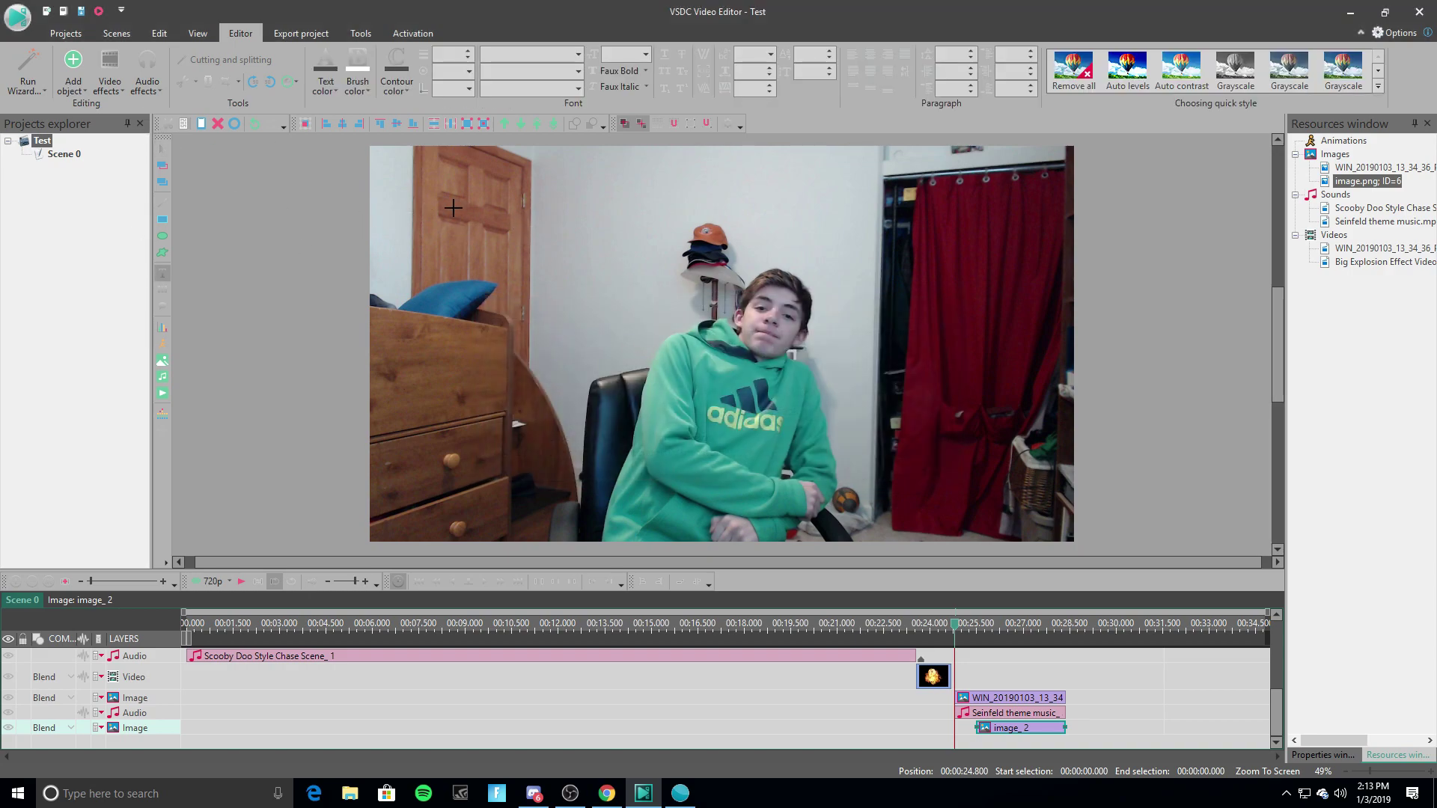
drag(452, 207, 668, 282)
click(569, 223)
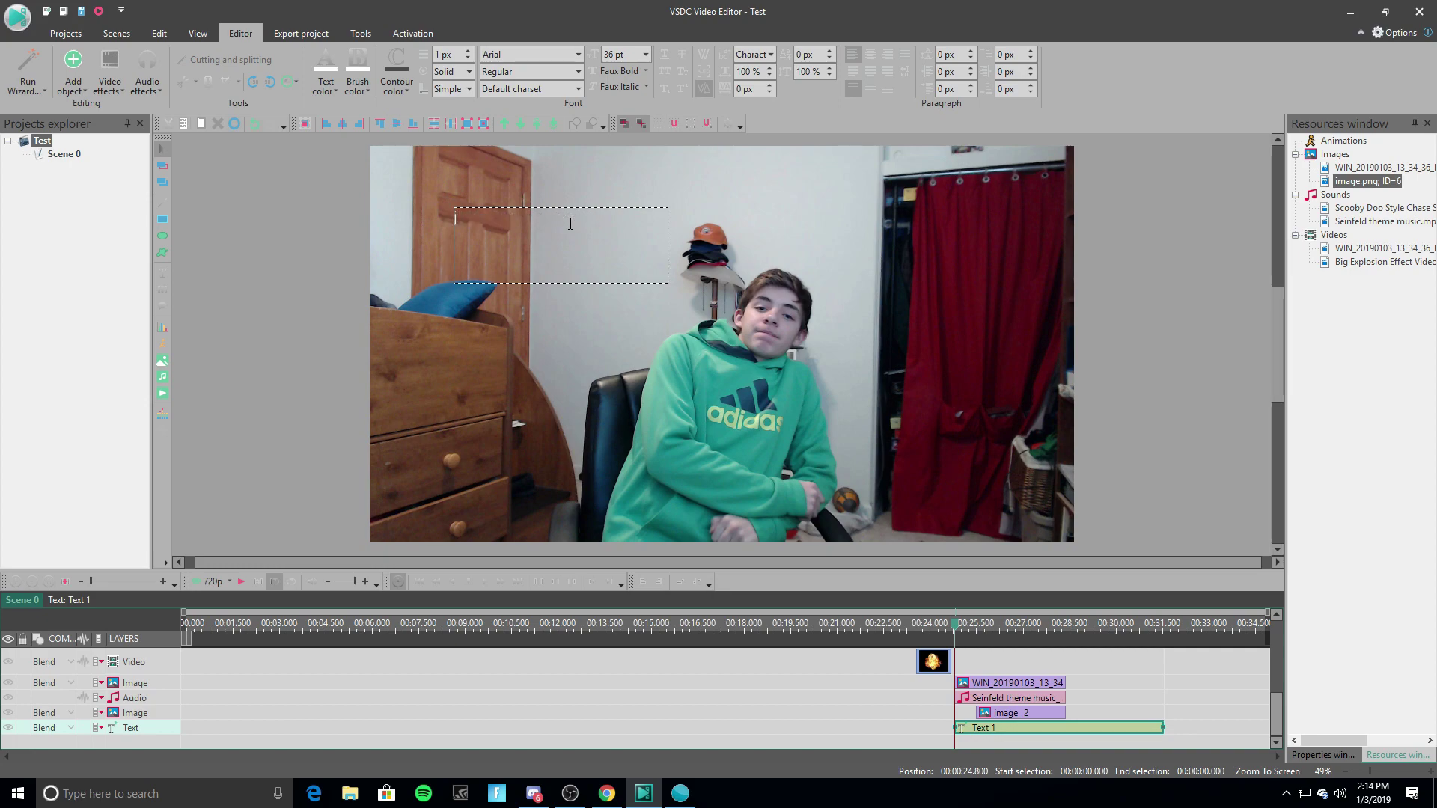
text(The Joe)
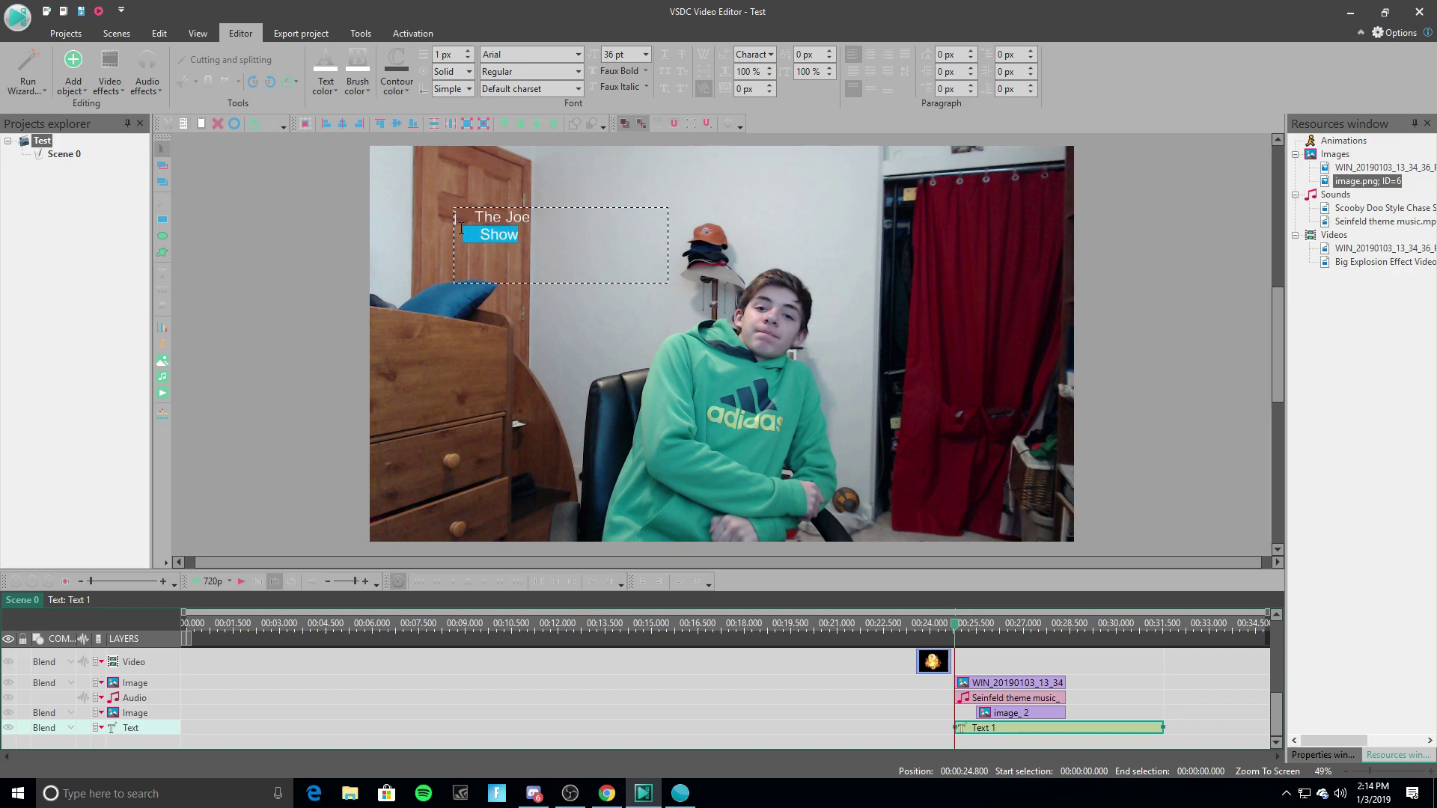
Give the title the Clarendon Blk BT font and a white text colour.
drag(461, 229, 458, 215)
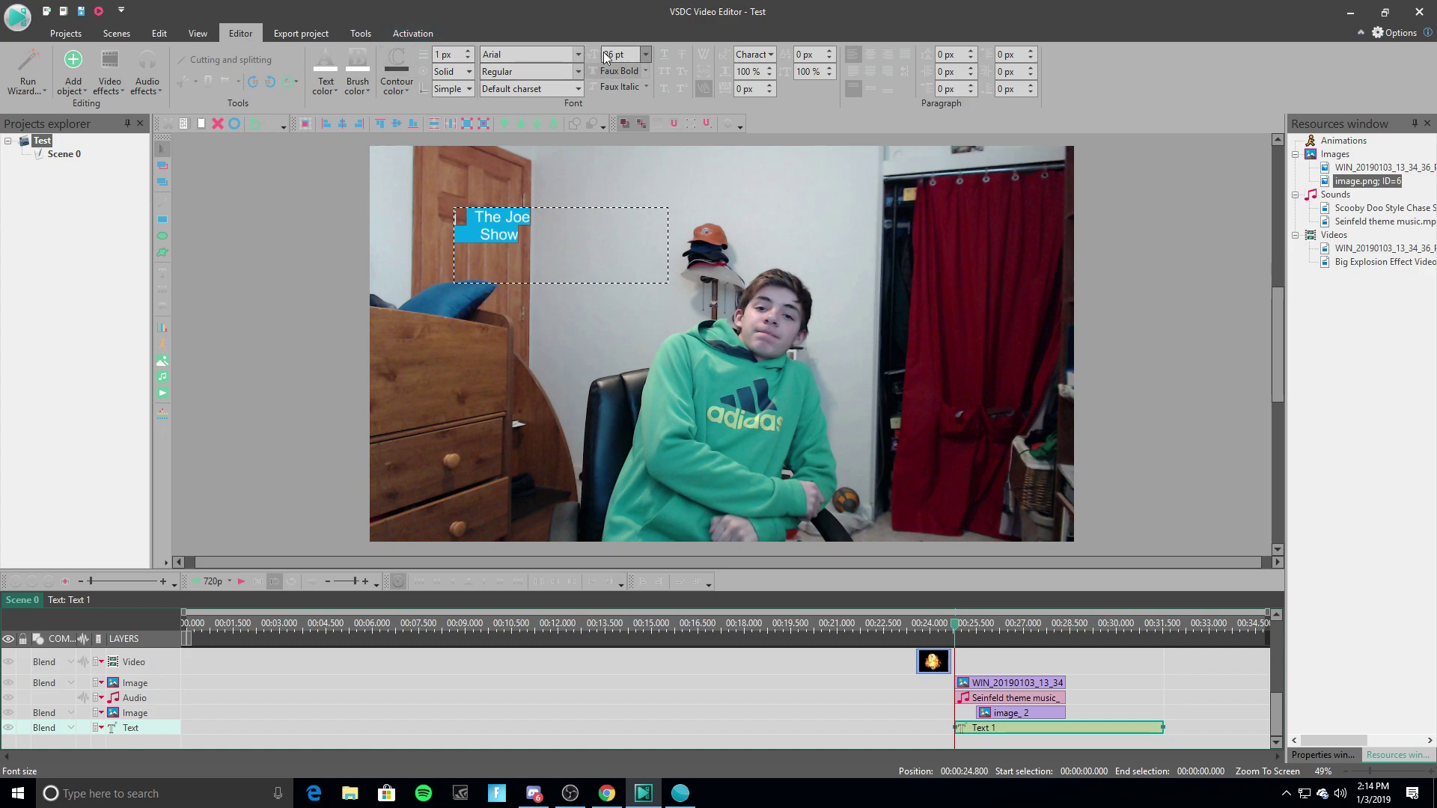
click(578, 54)
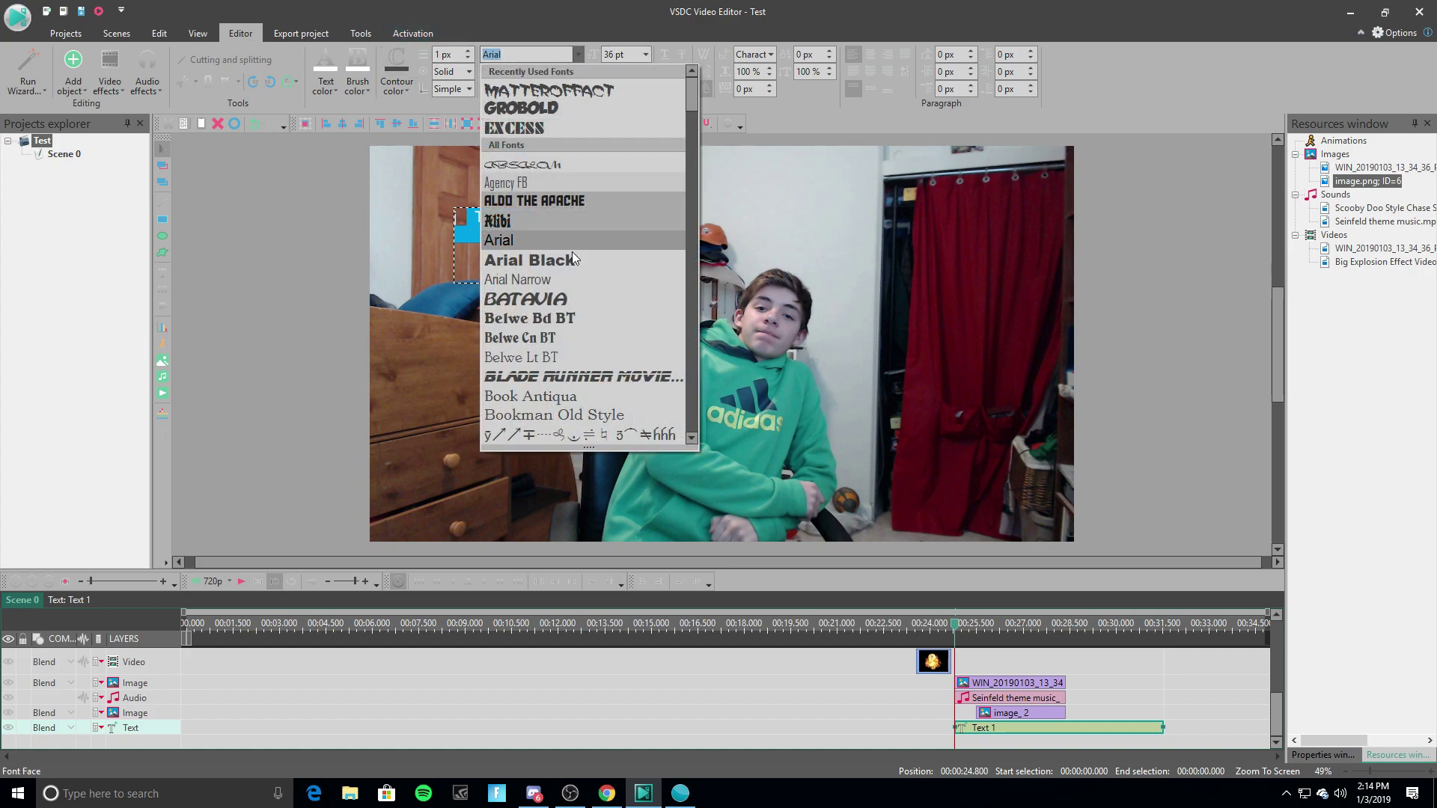
scroll(594, 312, down, 3)
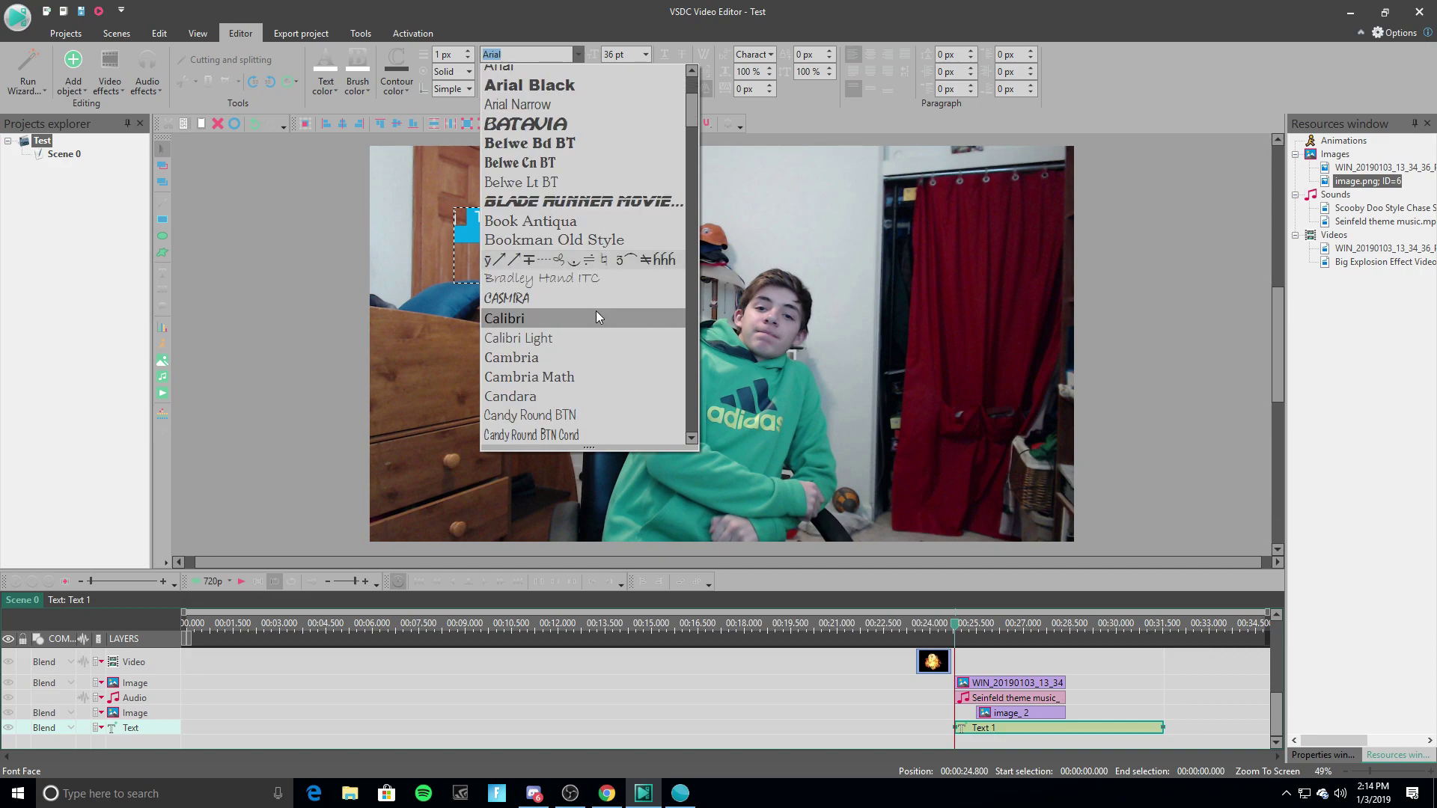
scroll(596, 315, down, 3)
click(614, 377)
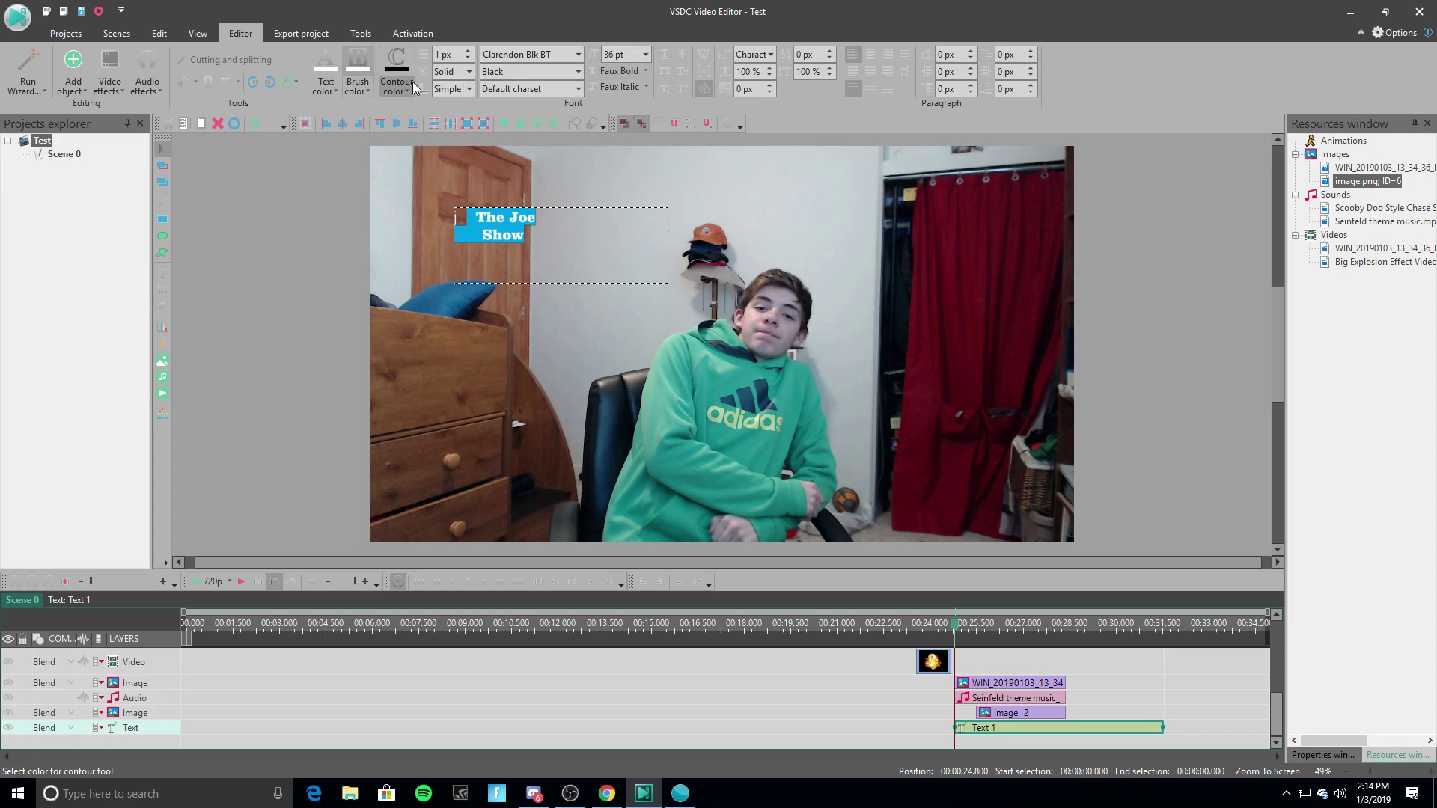
click(326, 84)
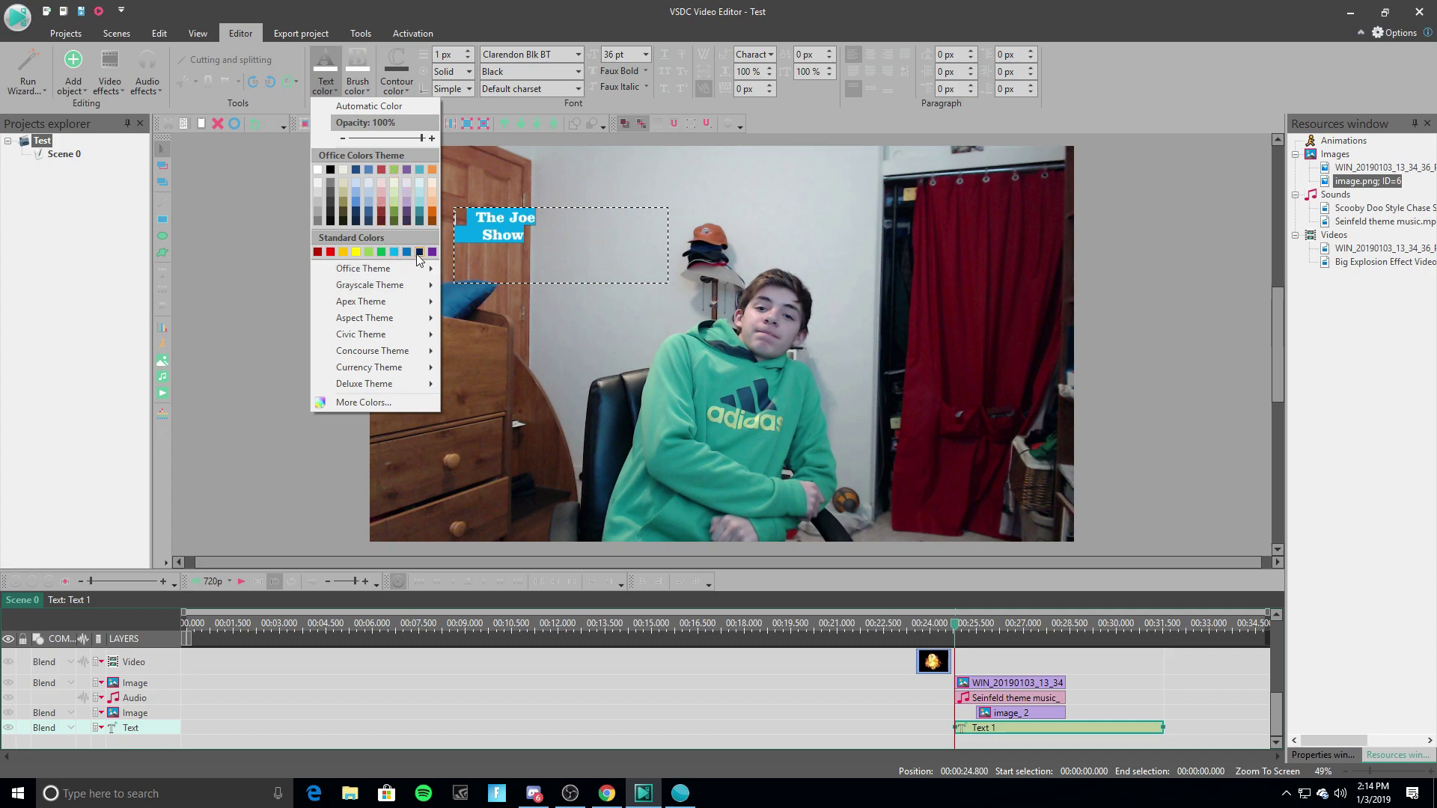
click(380, 252)
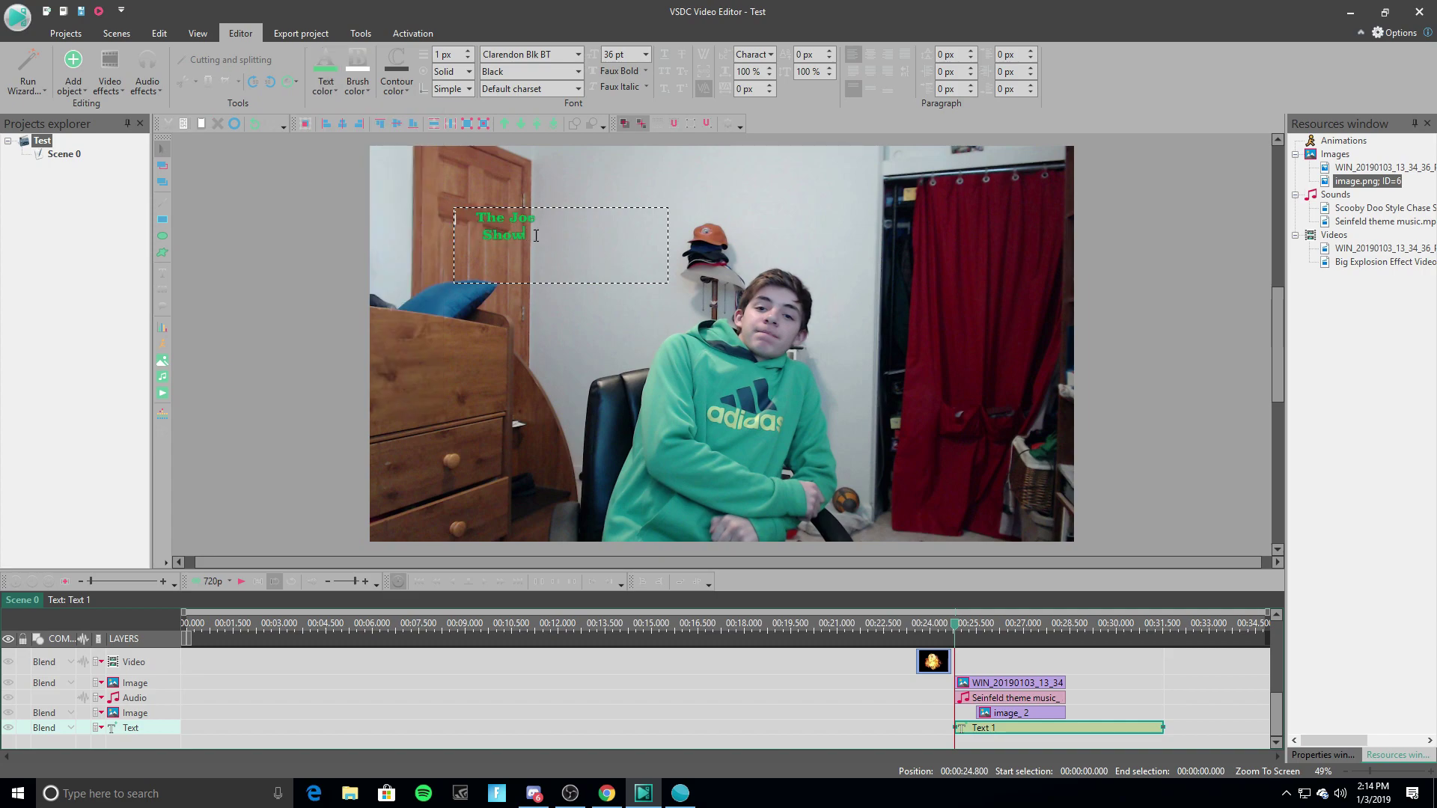
Enlarge the title to 300 pt and drag it partly off the video's right edge.
key(ctrl+a)
click(645, 54)
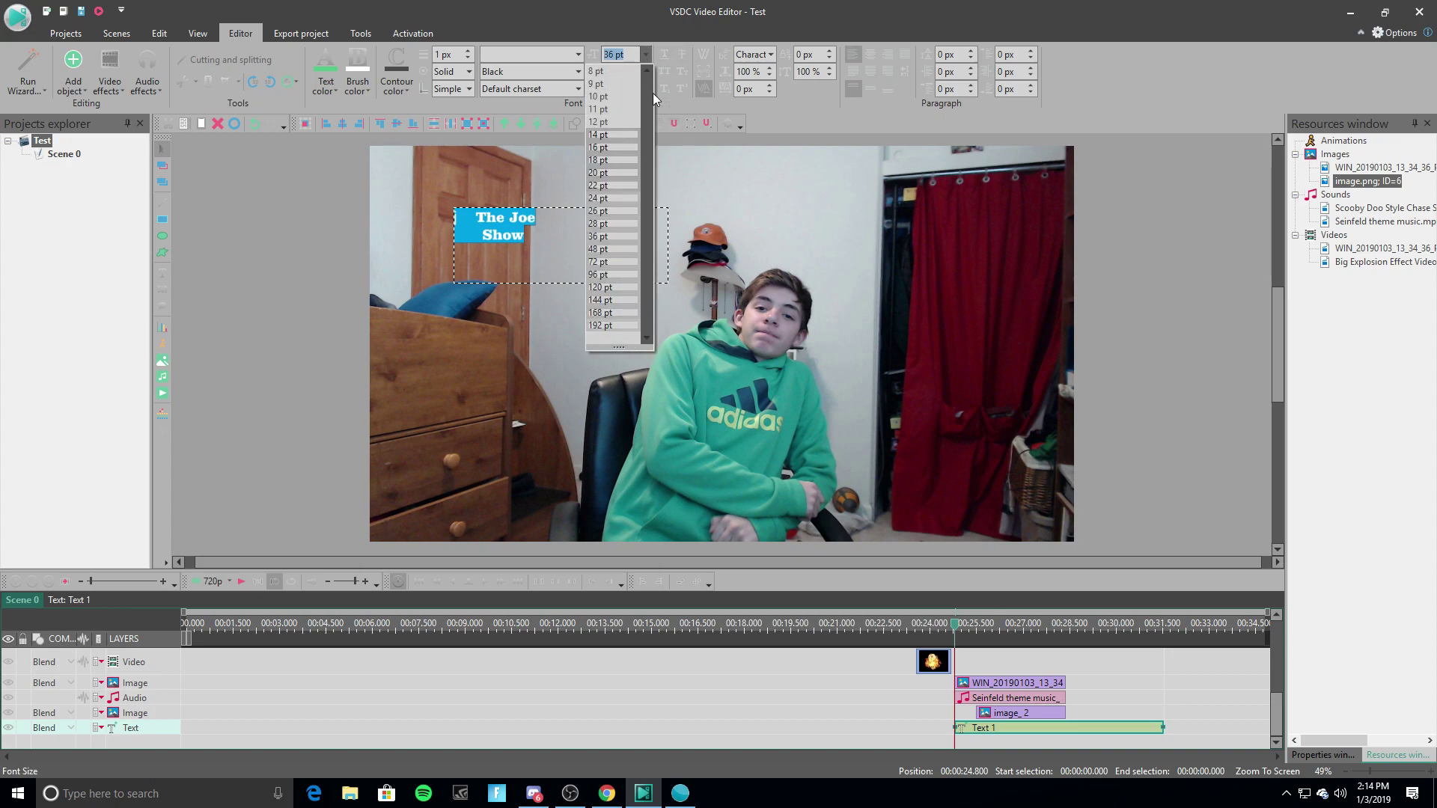
text(300)
key(Return)
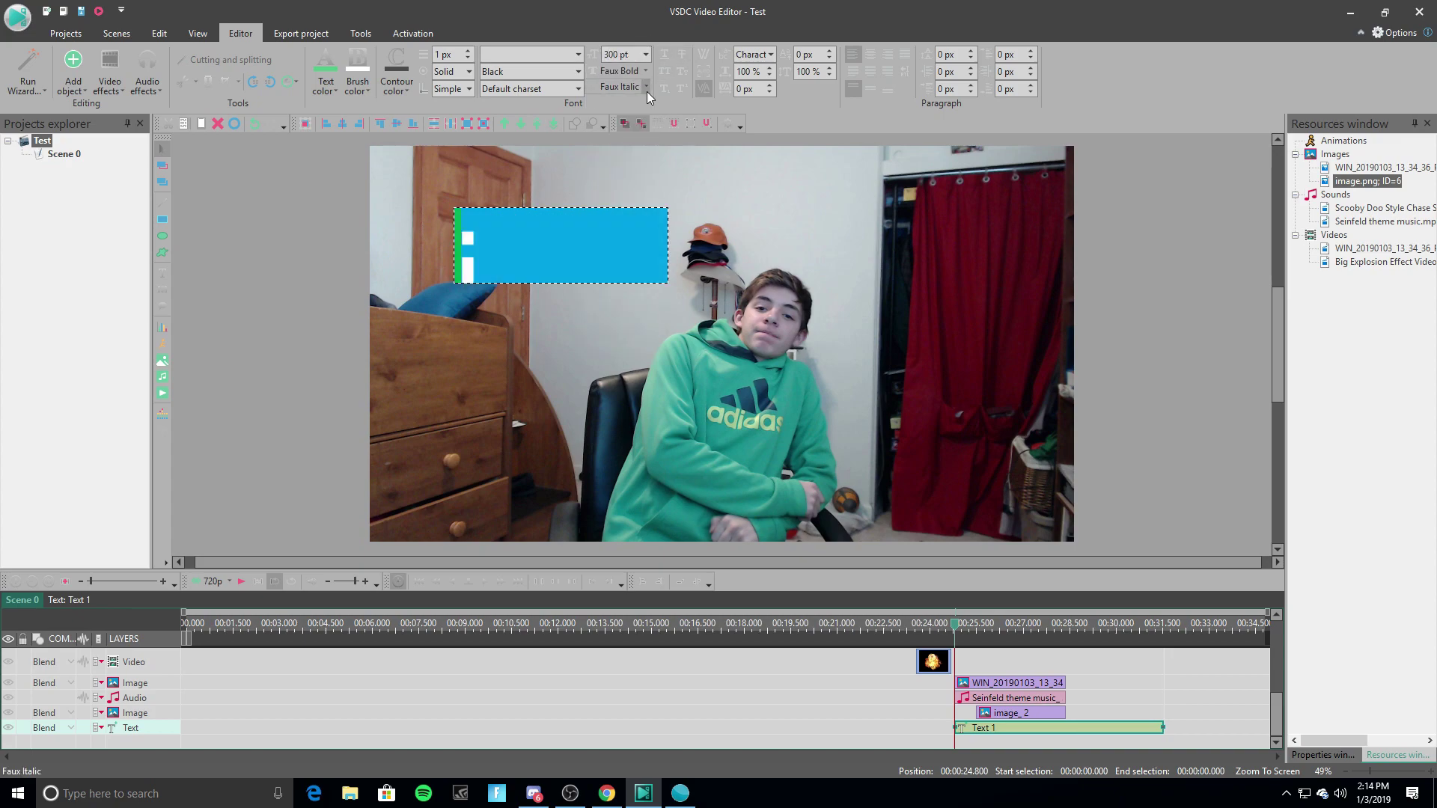
key(BackSpace)
click(535, 217)
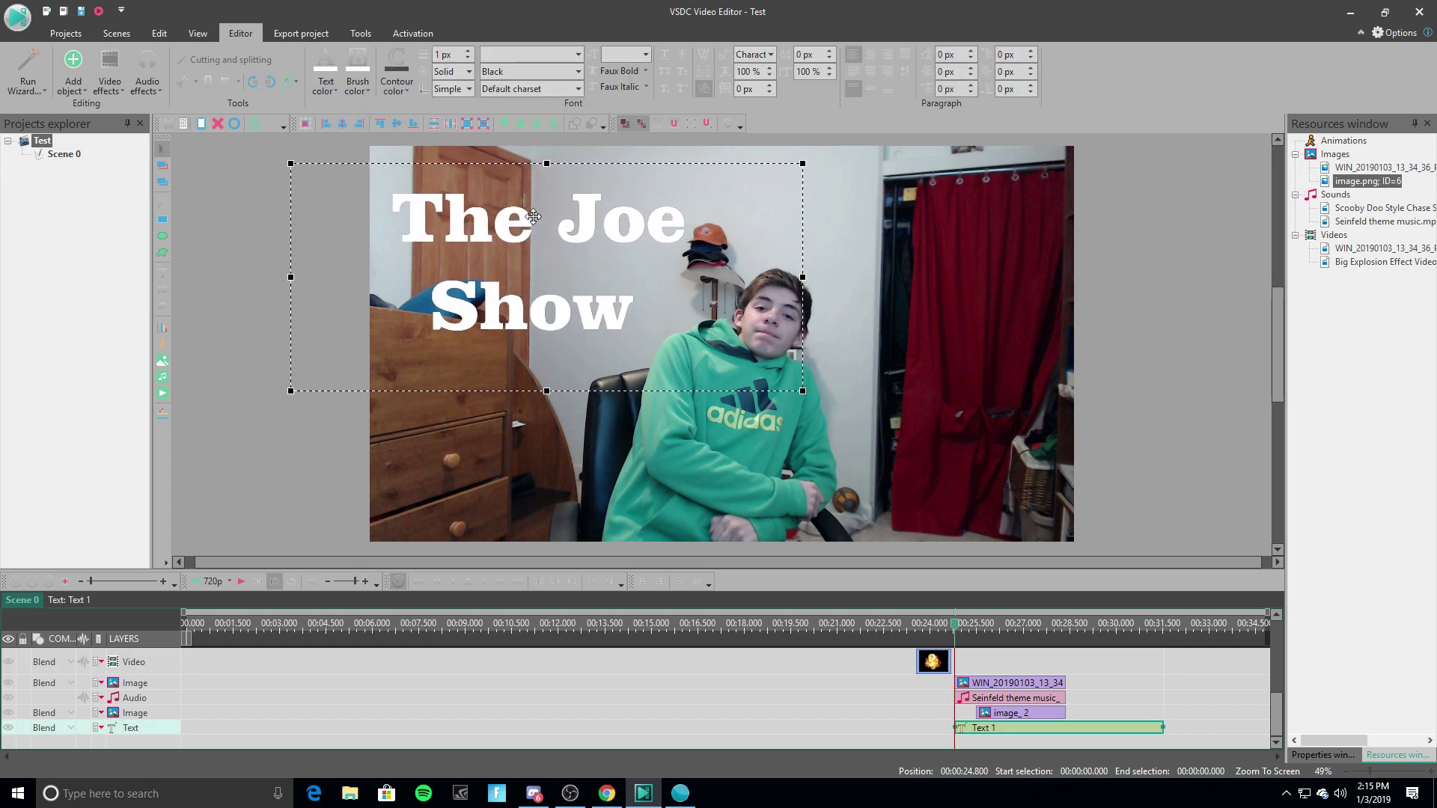
drag(535, 217, 1224, 232)
Trim the Text 1 clip to end with the Seinfeld music, at about 28.4 s.
right_click(1041, 699)
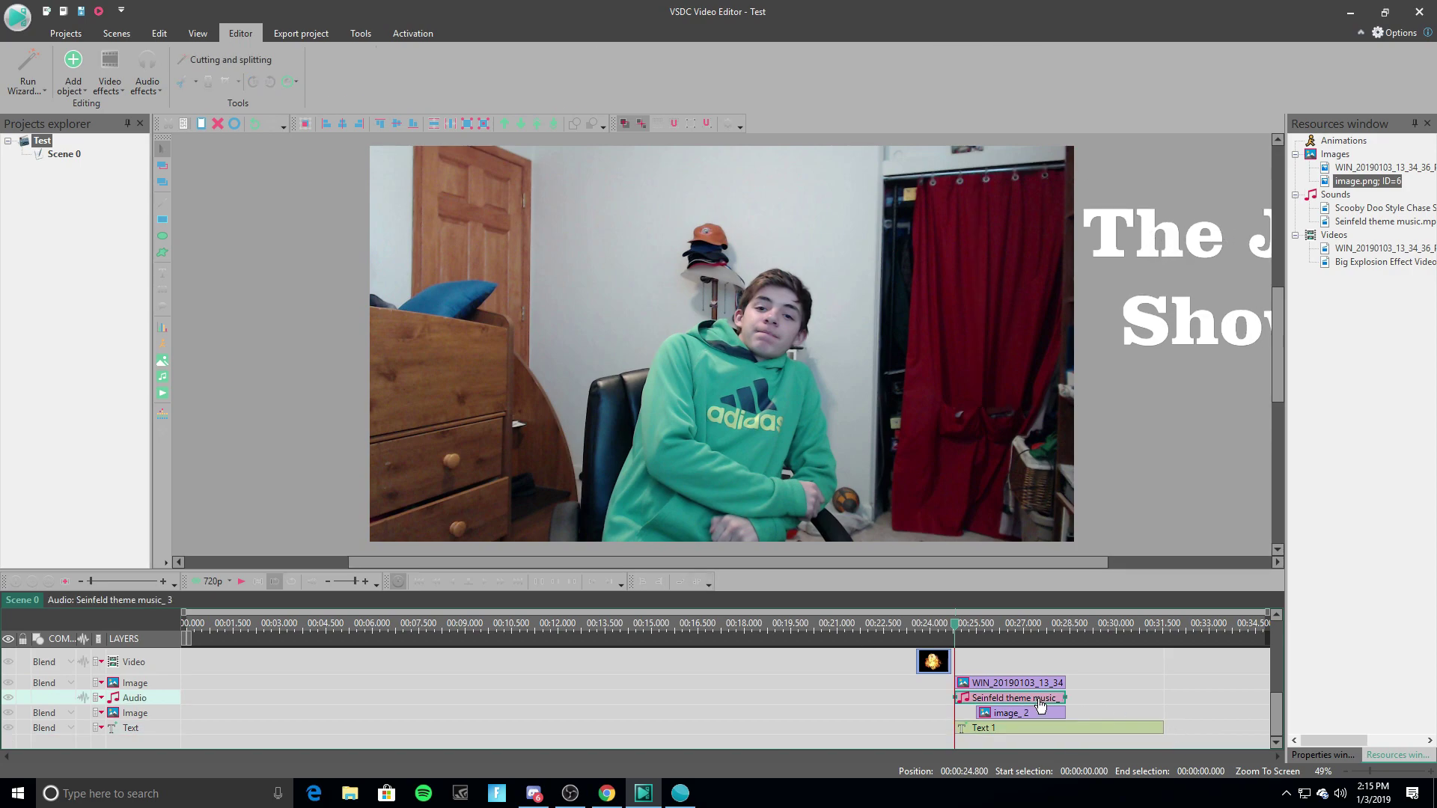
click(1092, 671)
drag(1161, 723, 1065, 724)
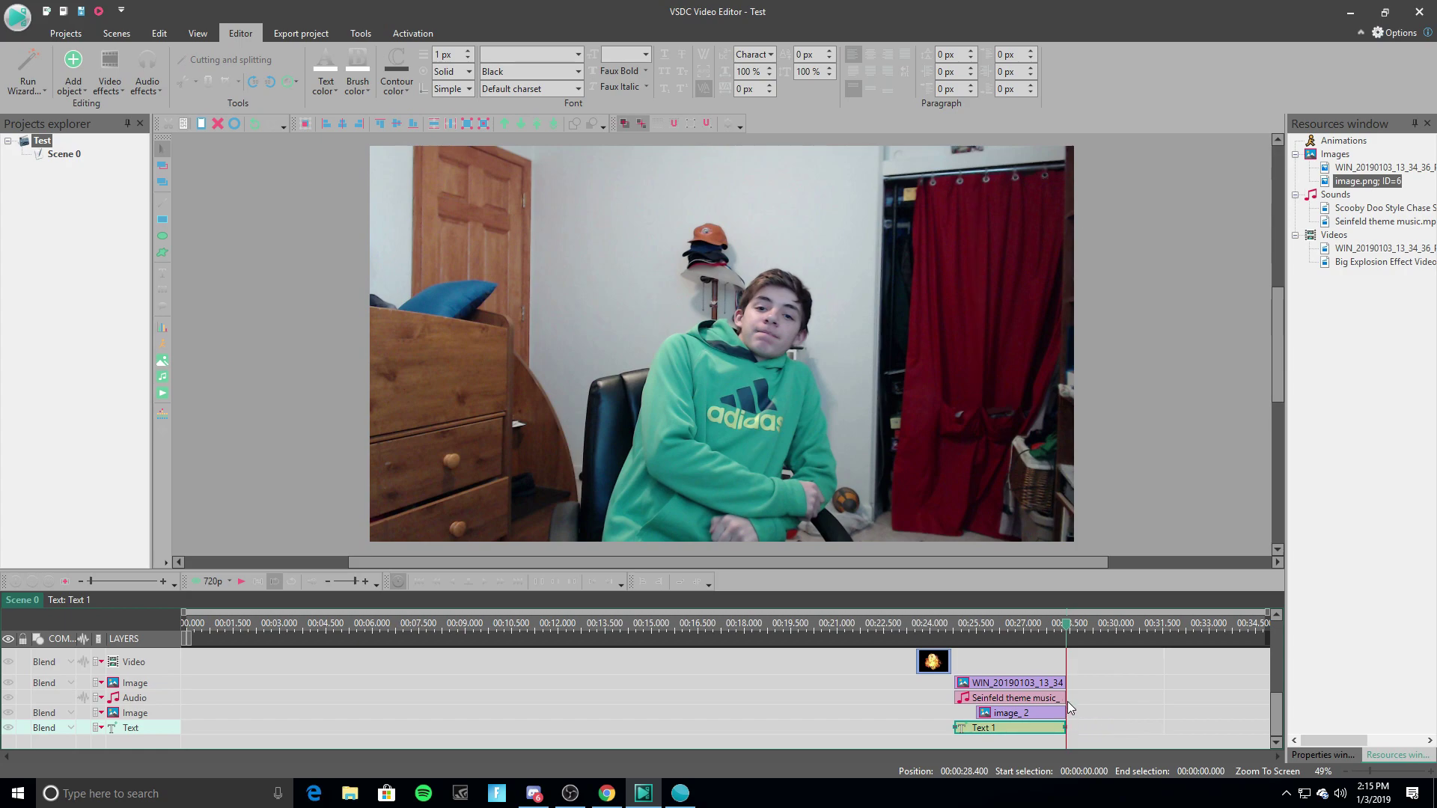
Add a Movement effect inside the Text 1 object's timeline.
double_click(1011, 736)
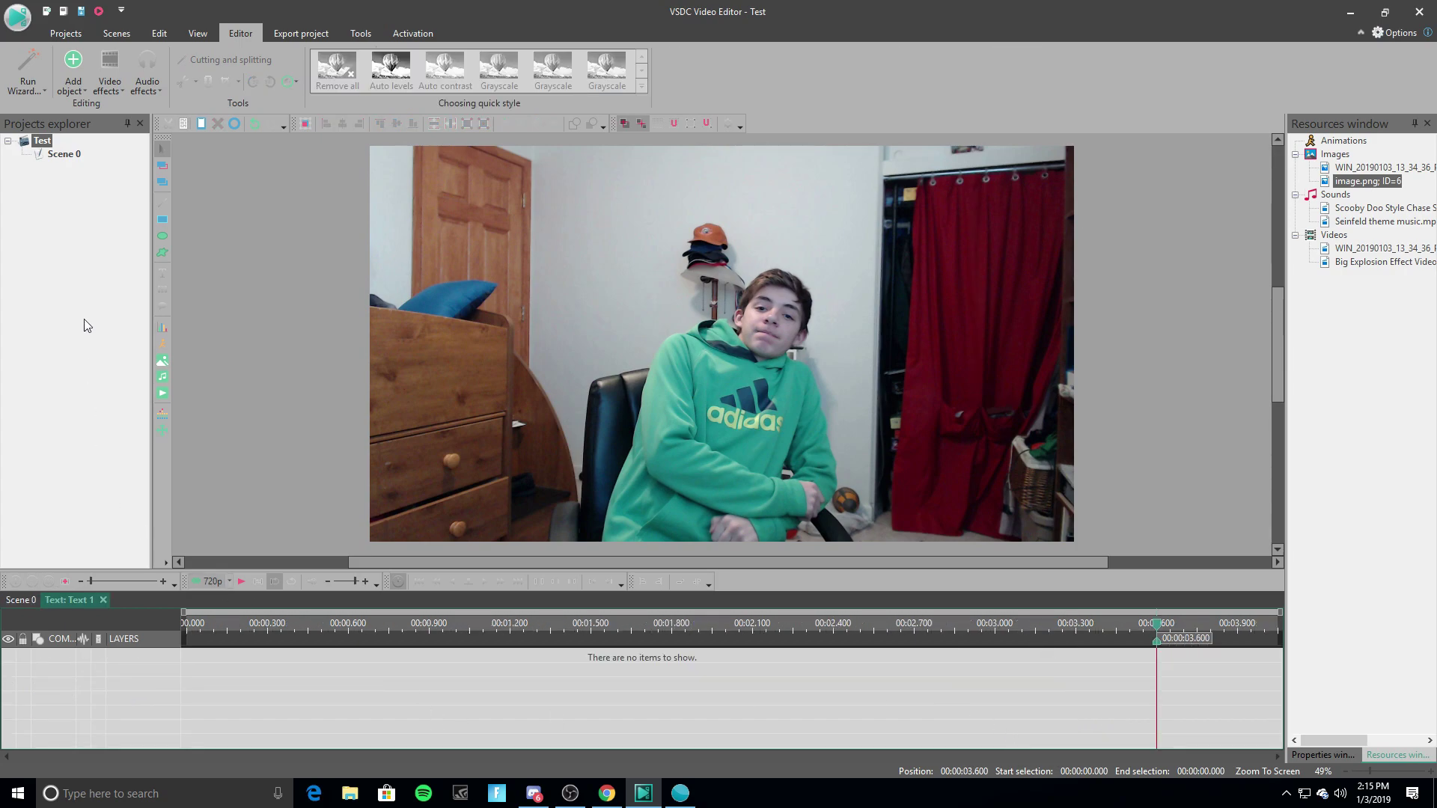
click(72, 75)
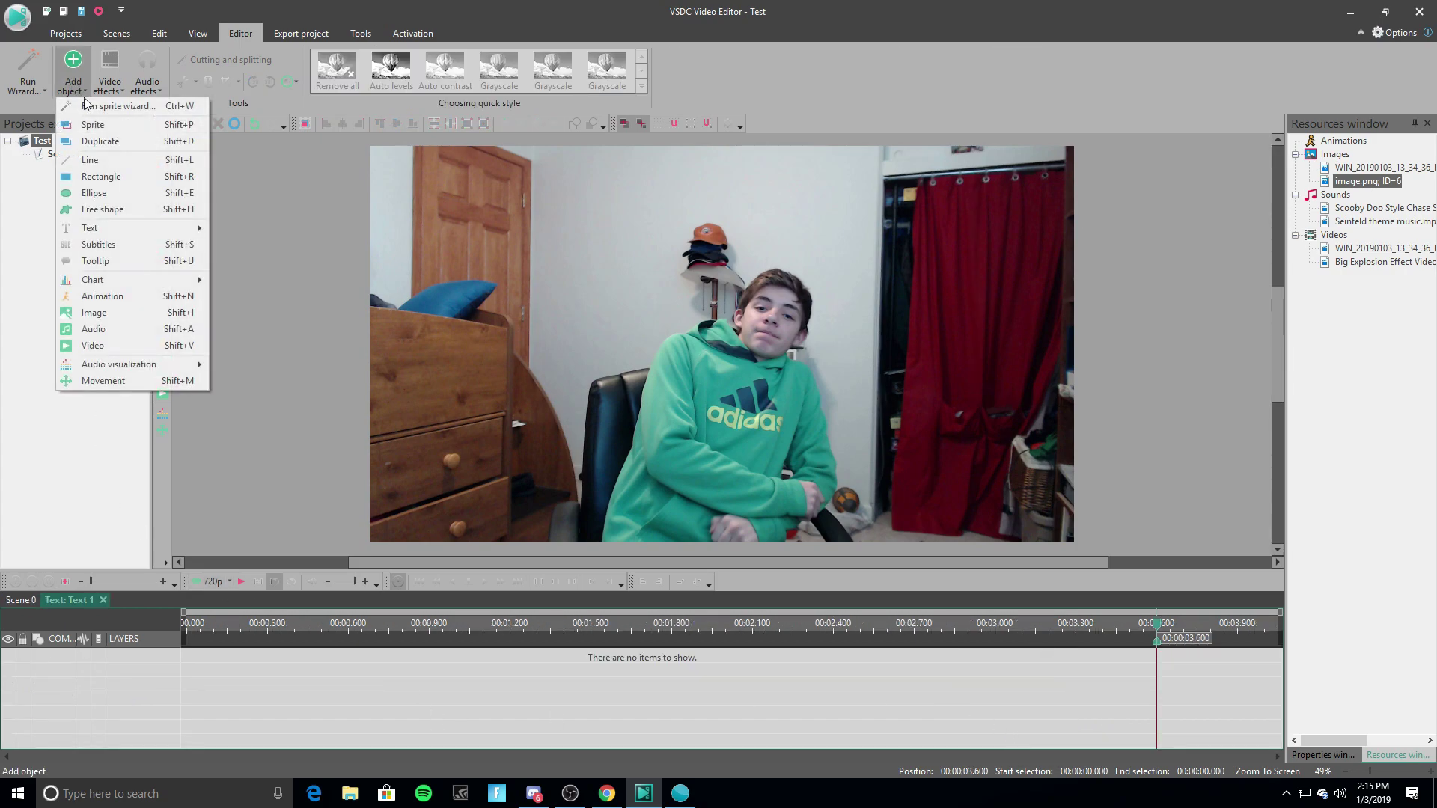
click(103, 381)
click(802, 457)
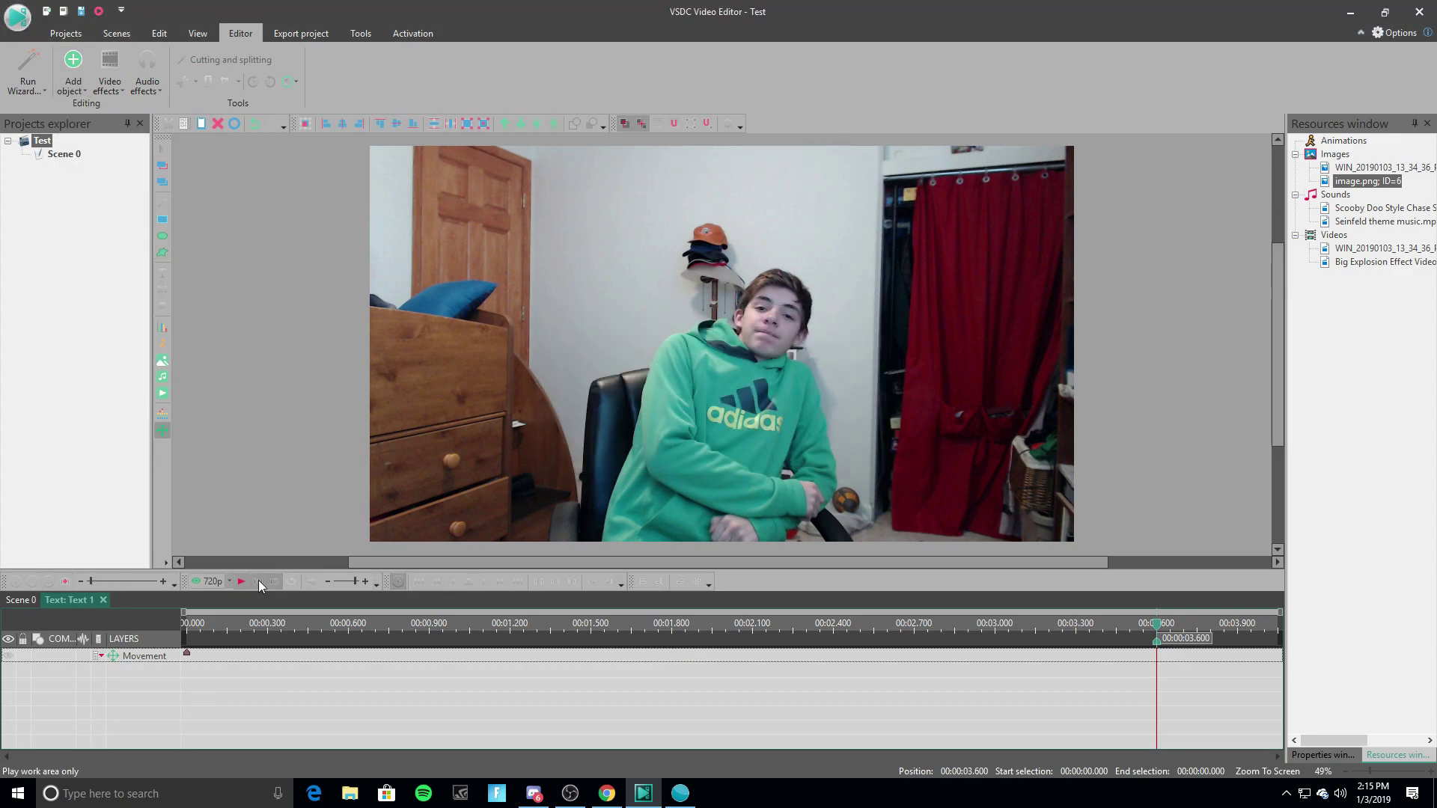
From the title's start, drag its motion path left to the video's top-left and preview it.
click(486, 580)
click(454, 581)
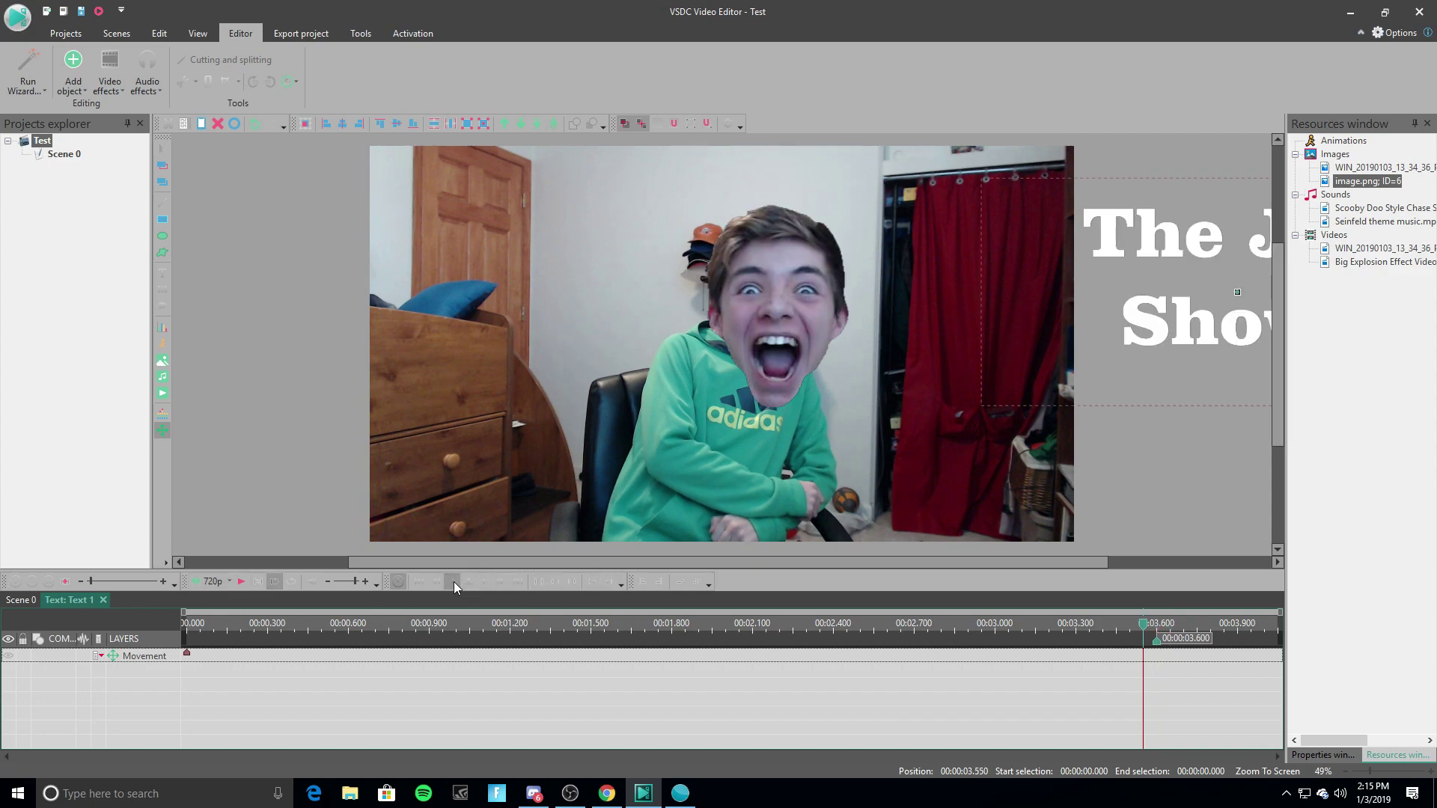
click(453, 582)
click(454, 581)
click(453, 582)
click(453, 581)
click(454, 582)
click(453, 581)
drag(1042, 622, 187, 622)
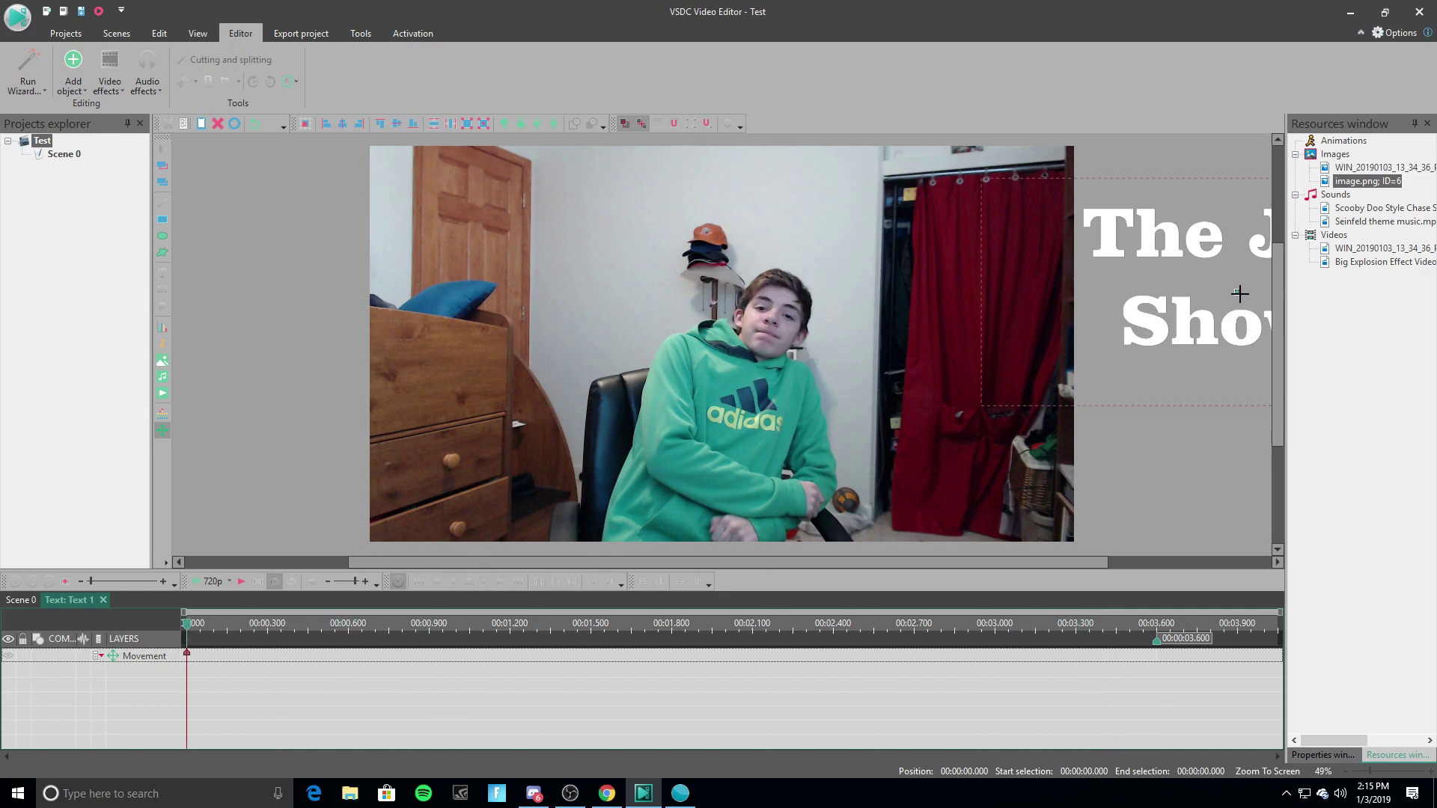
drag(1239, 294, 1215, 291)
drag(1117, 292, 520, 271)
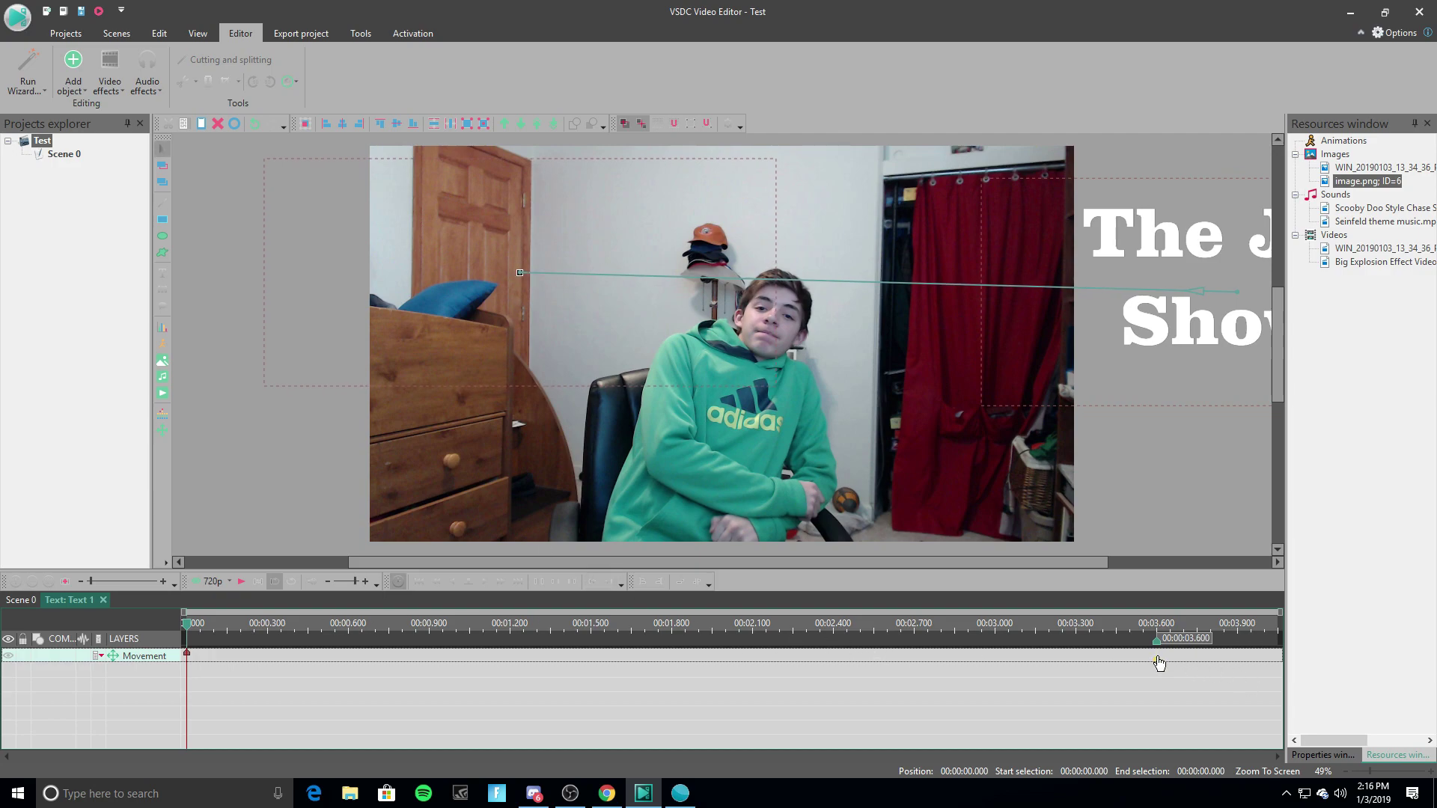
click(241, 581)
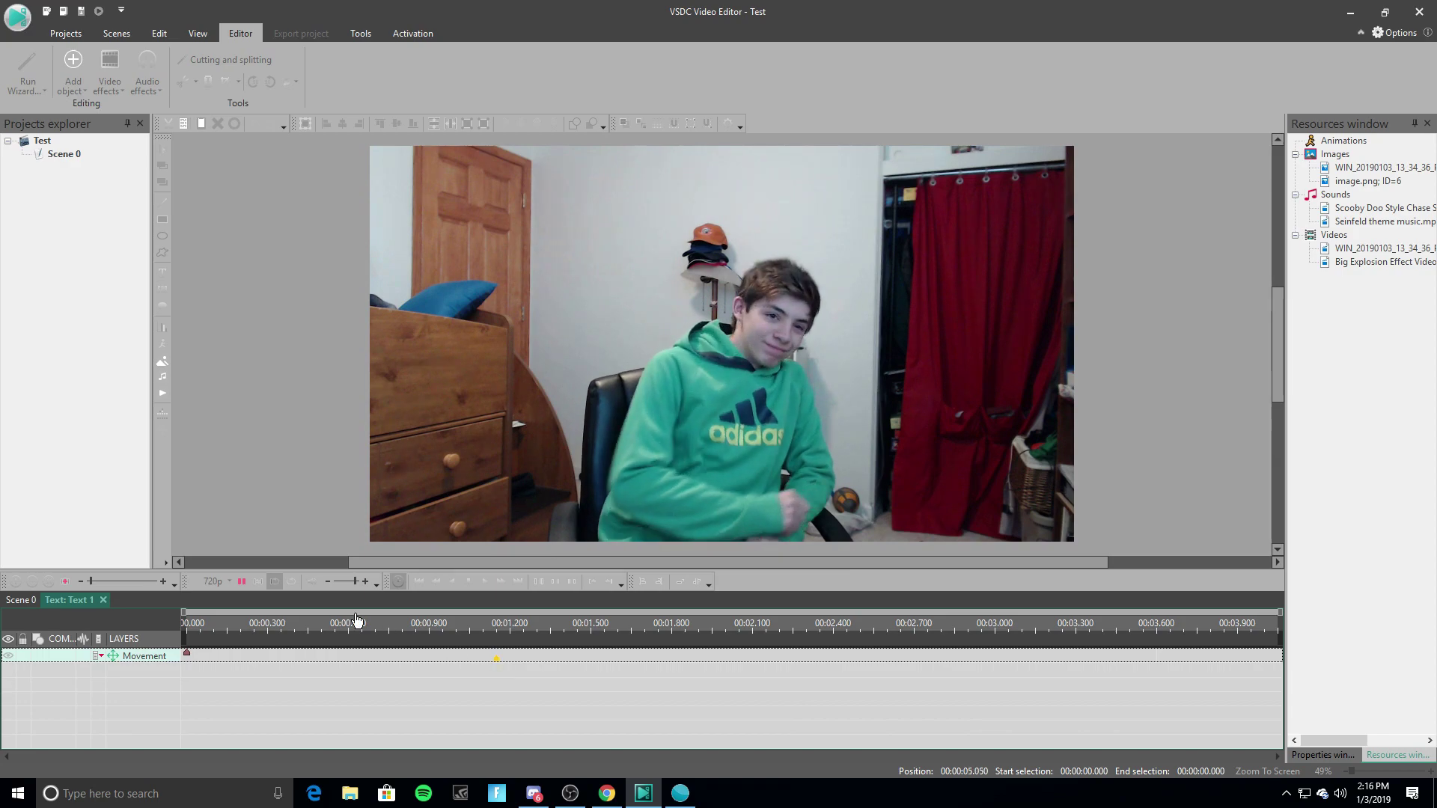
Stop the preview and draw a new text box just left of the video.
click(240, 581)
click(73, 71)
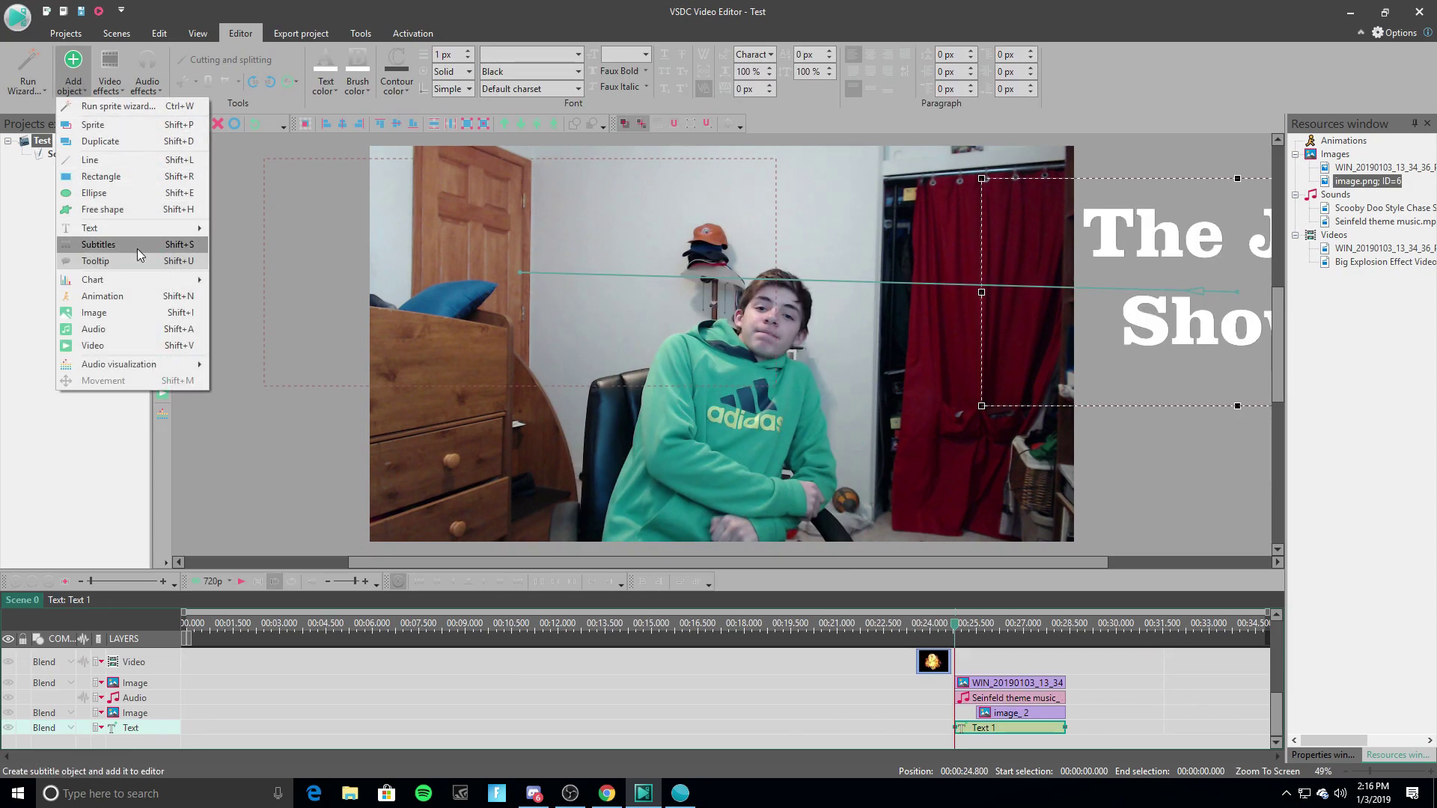
mouse_move(129, 230)
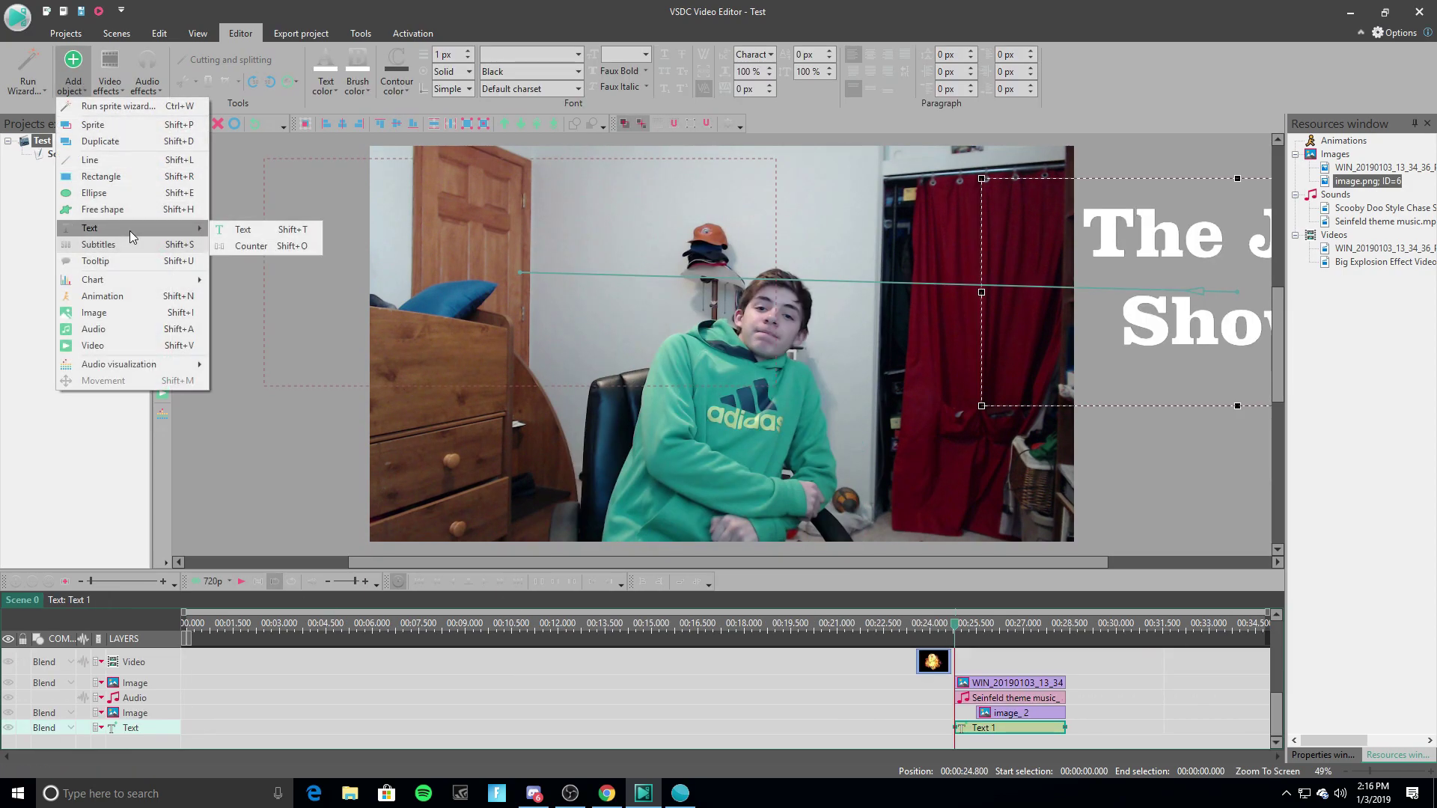
click(293, 232)
click(861, 471)
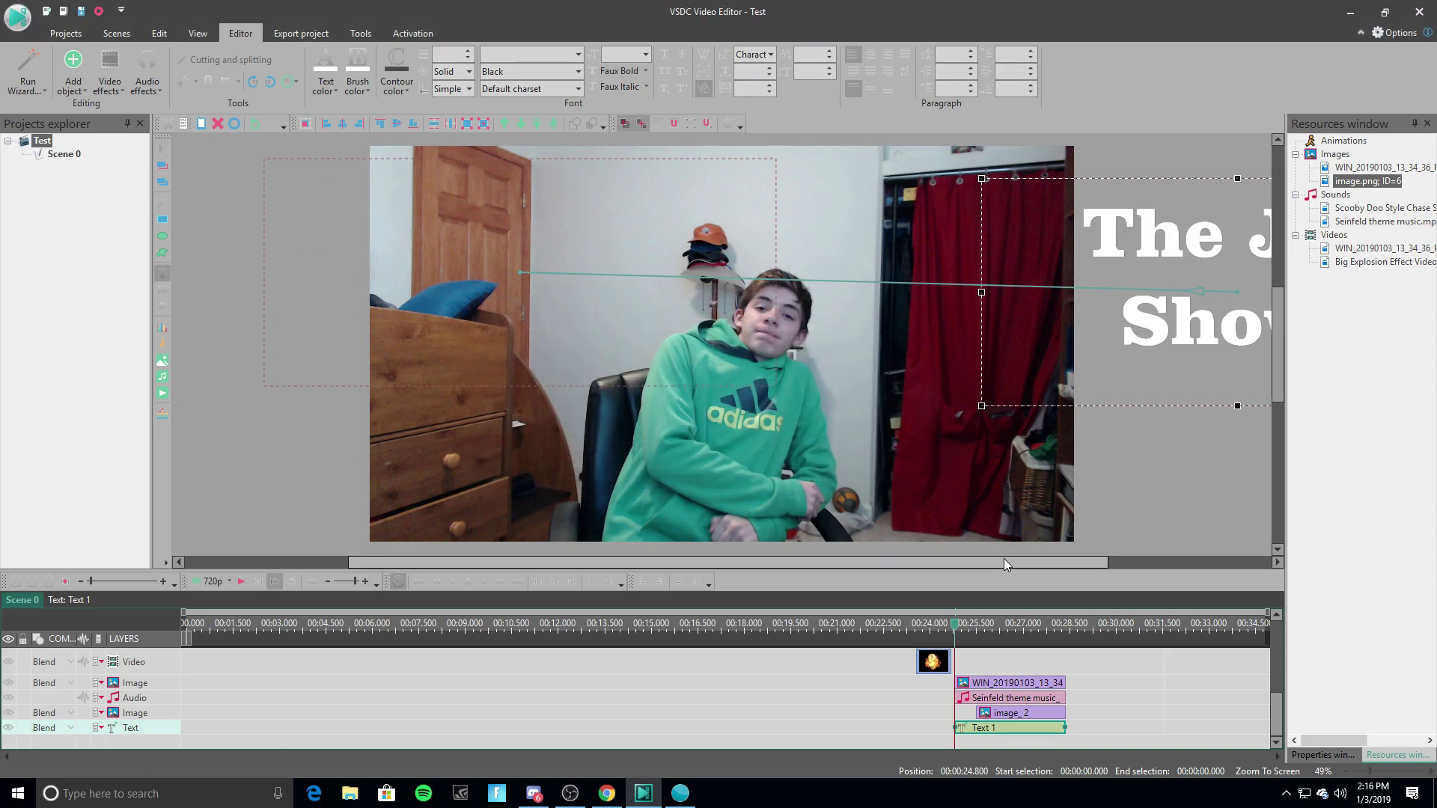
drag(1003, 561, 884, 563)
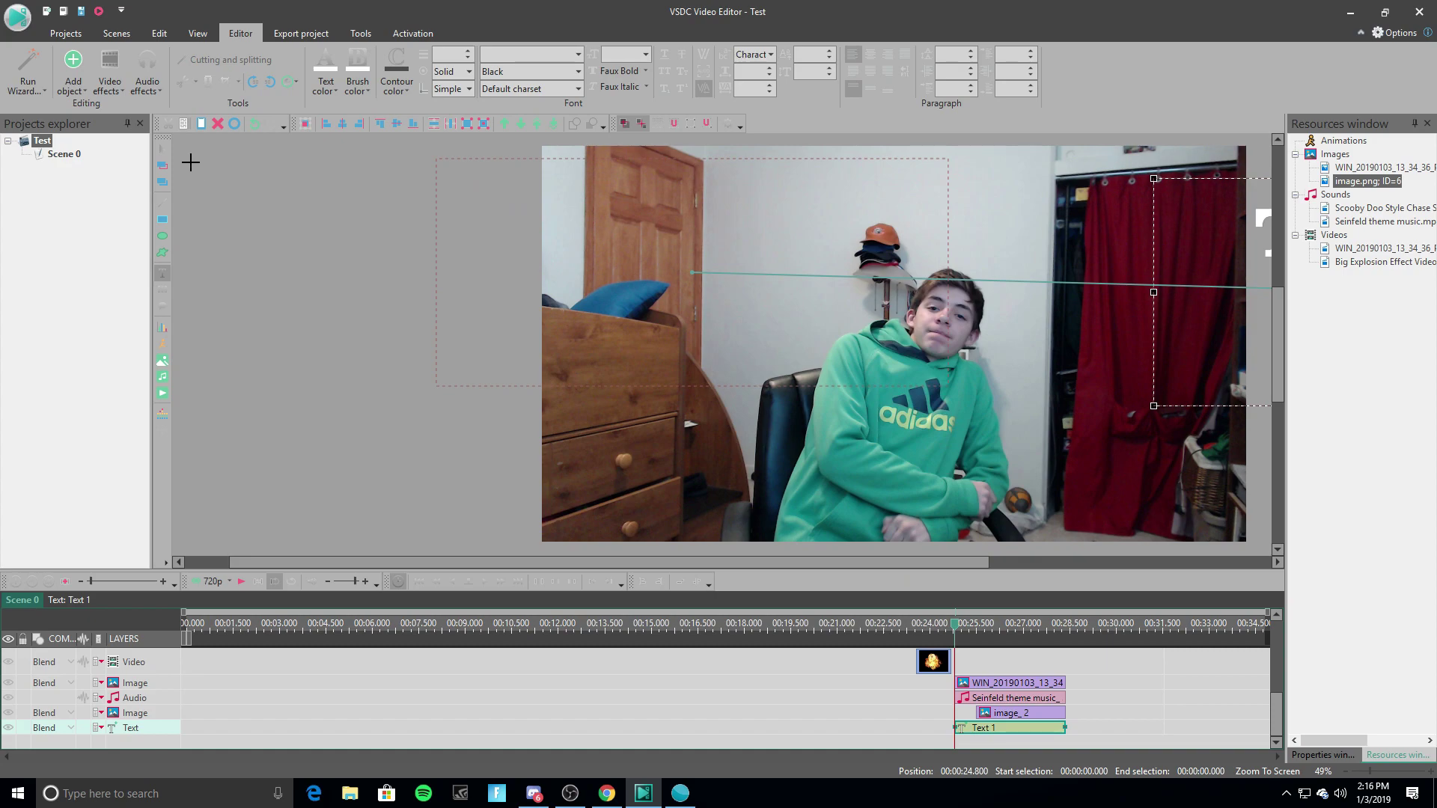
drag(190, 163, 520, 331)
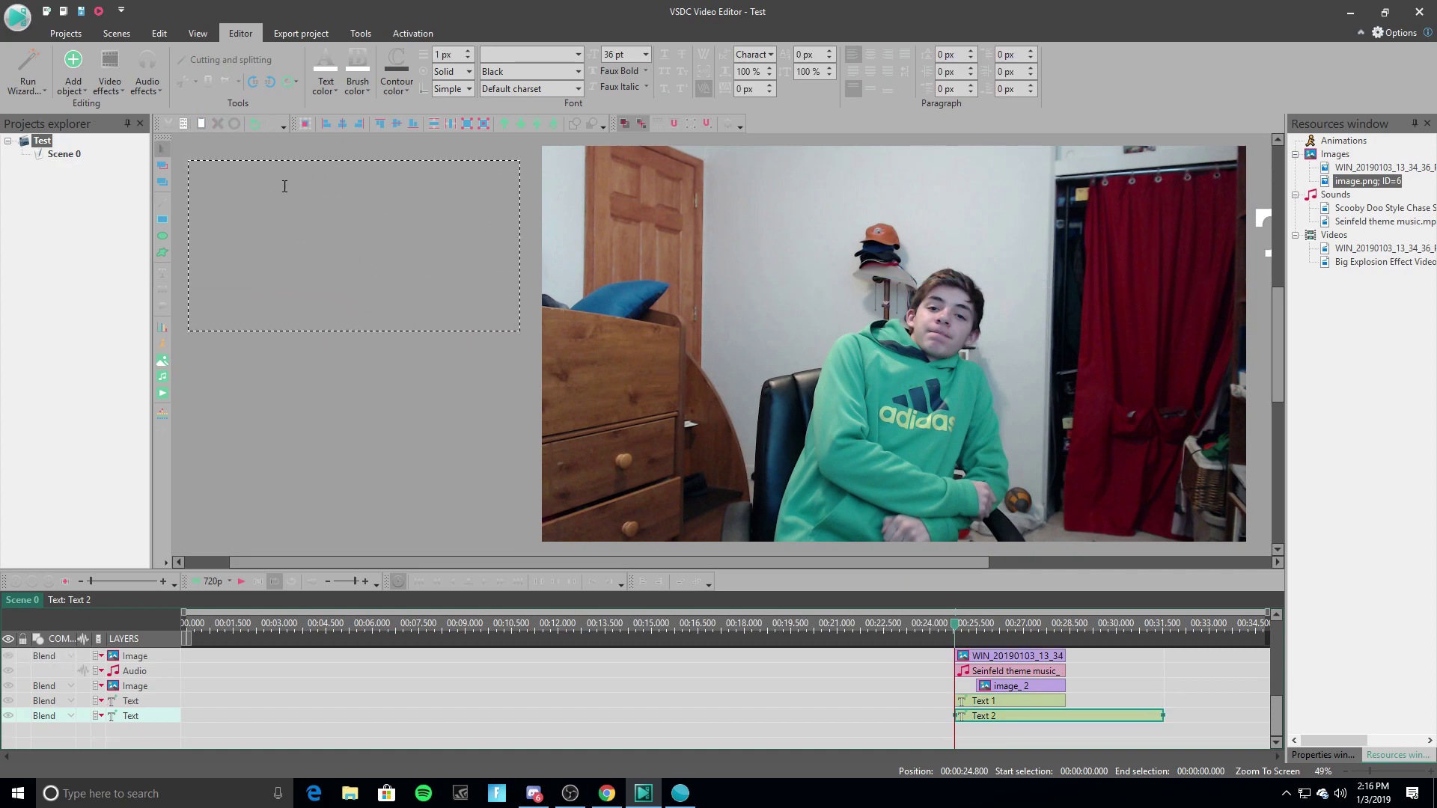
Apply Clarendon Blk BT, type 'The Joe Show', and colour the text green.
click(579, 53)
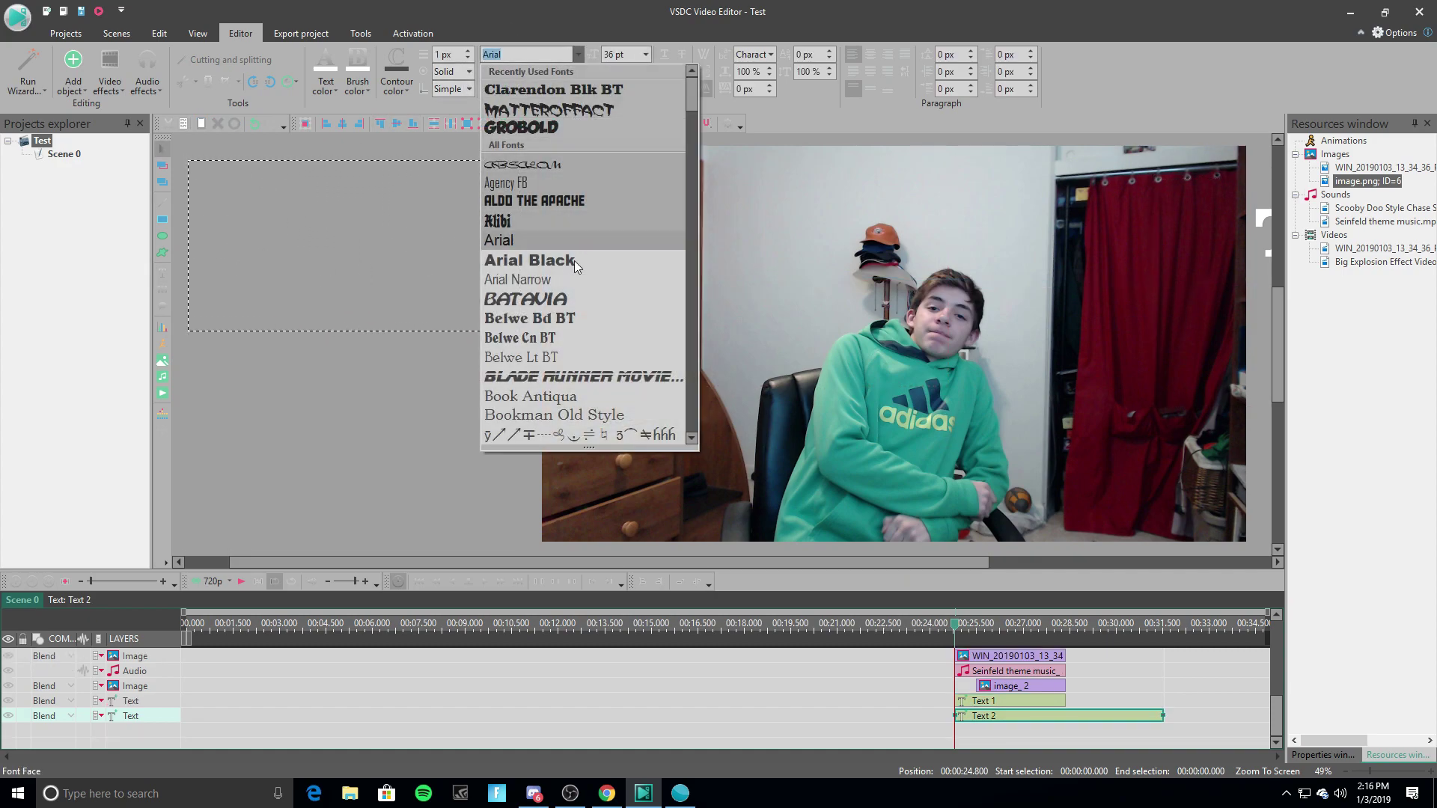
click(564, 89)
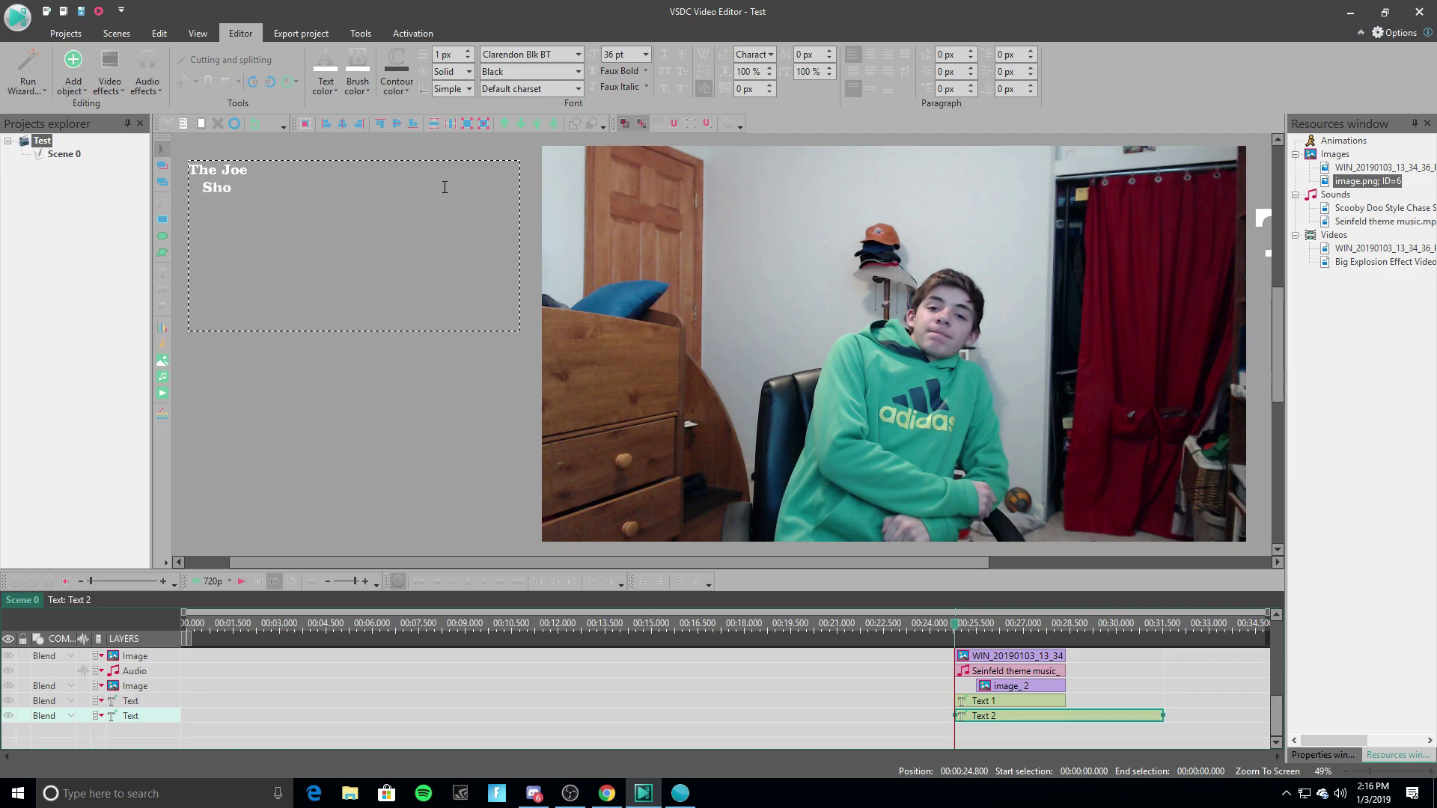
text(w)
drag(243, 190, 161, 166)
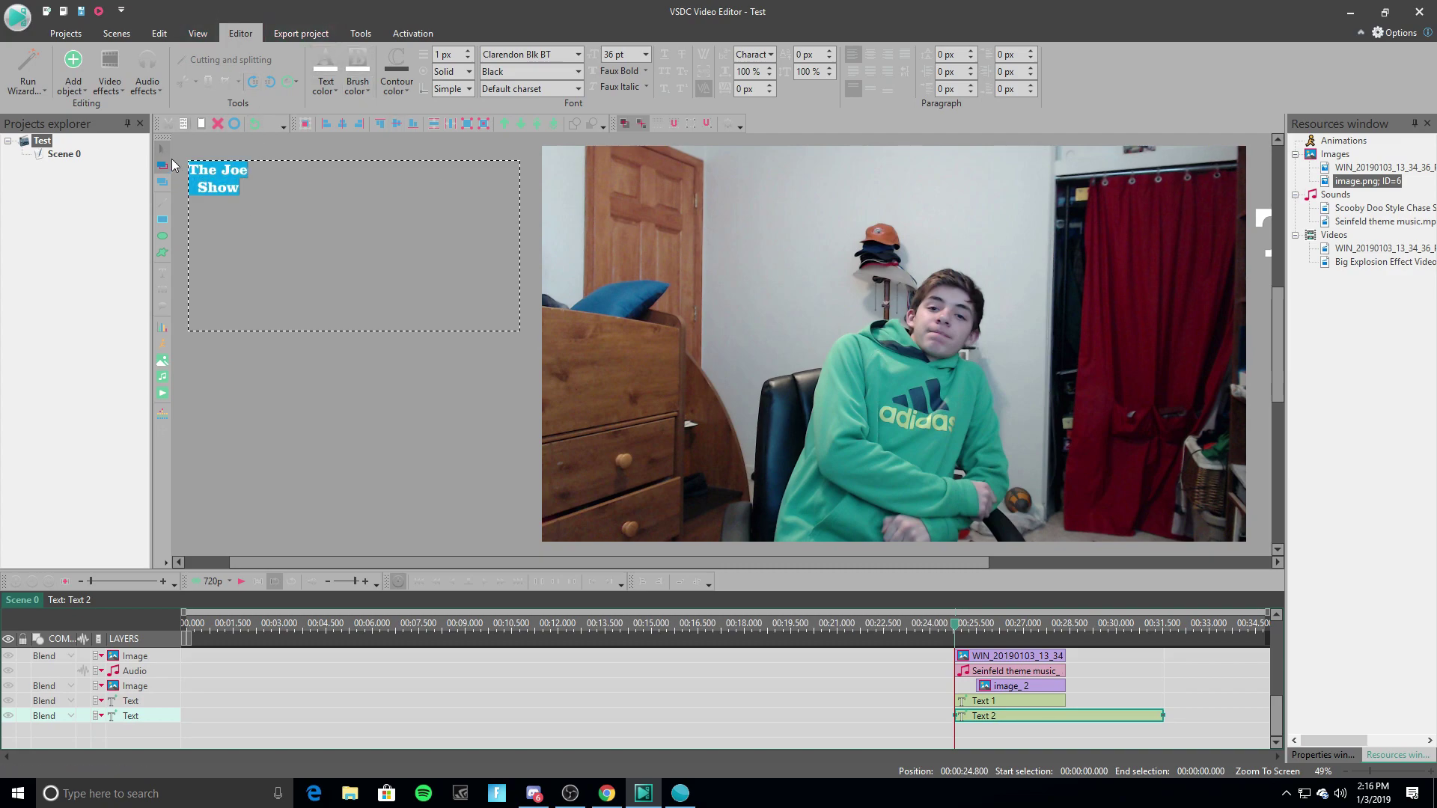
click(325, 86)
click(381, 252)
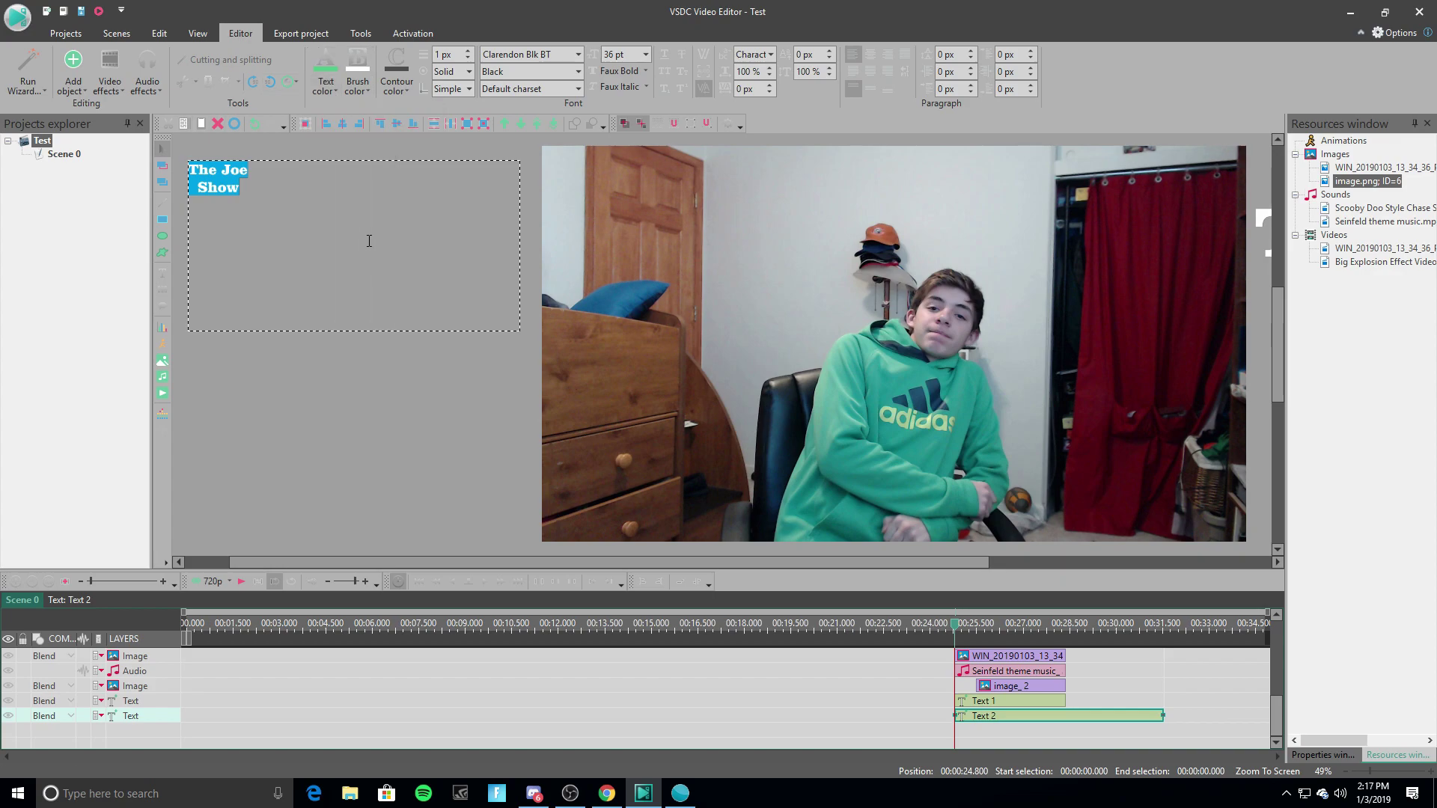
click(253, 187)
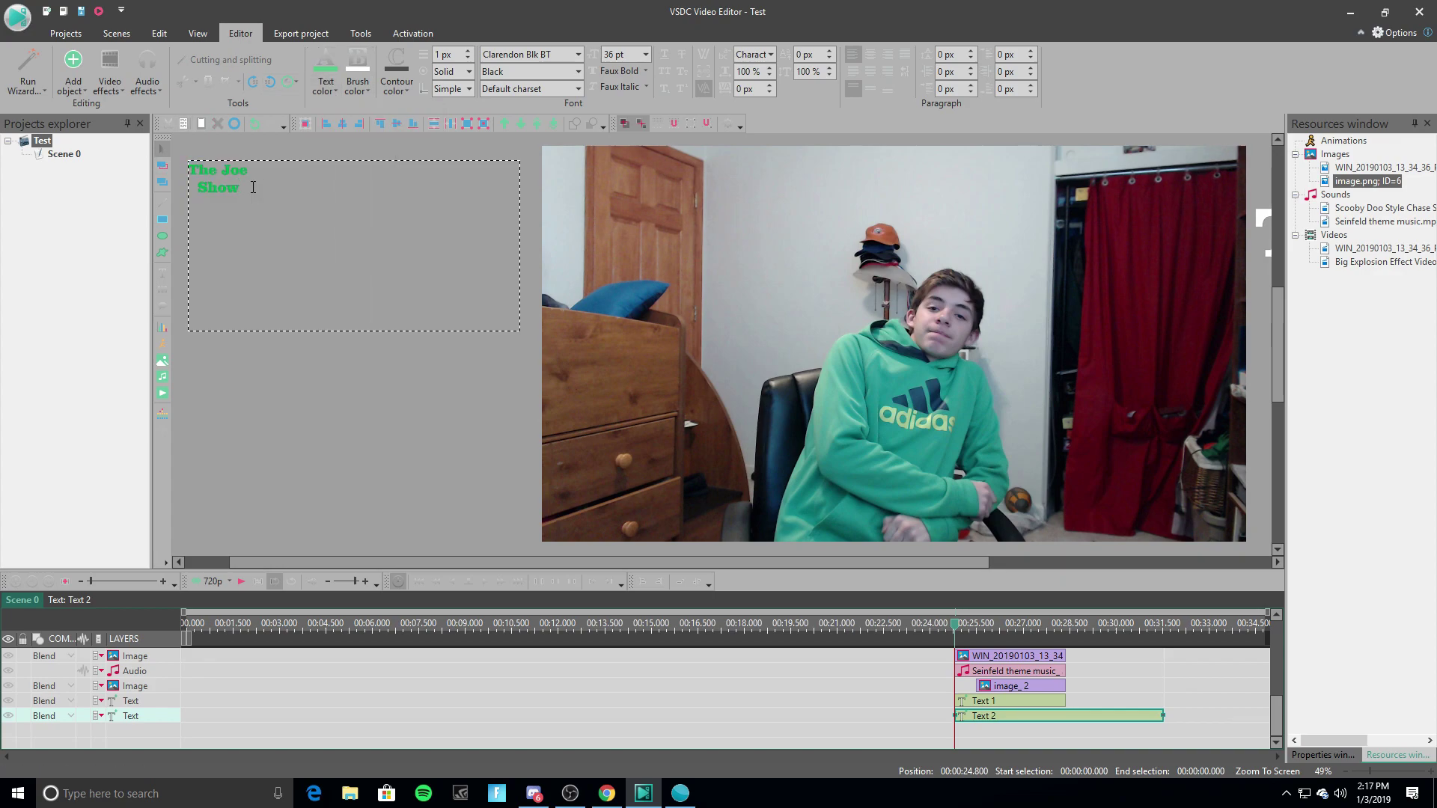
click(251, 193)
Set the new title's size to 175 pt and select the text object.
key(ctrl+a)
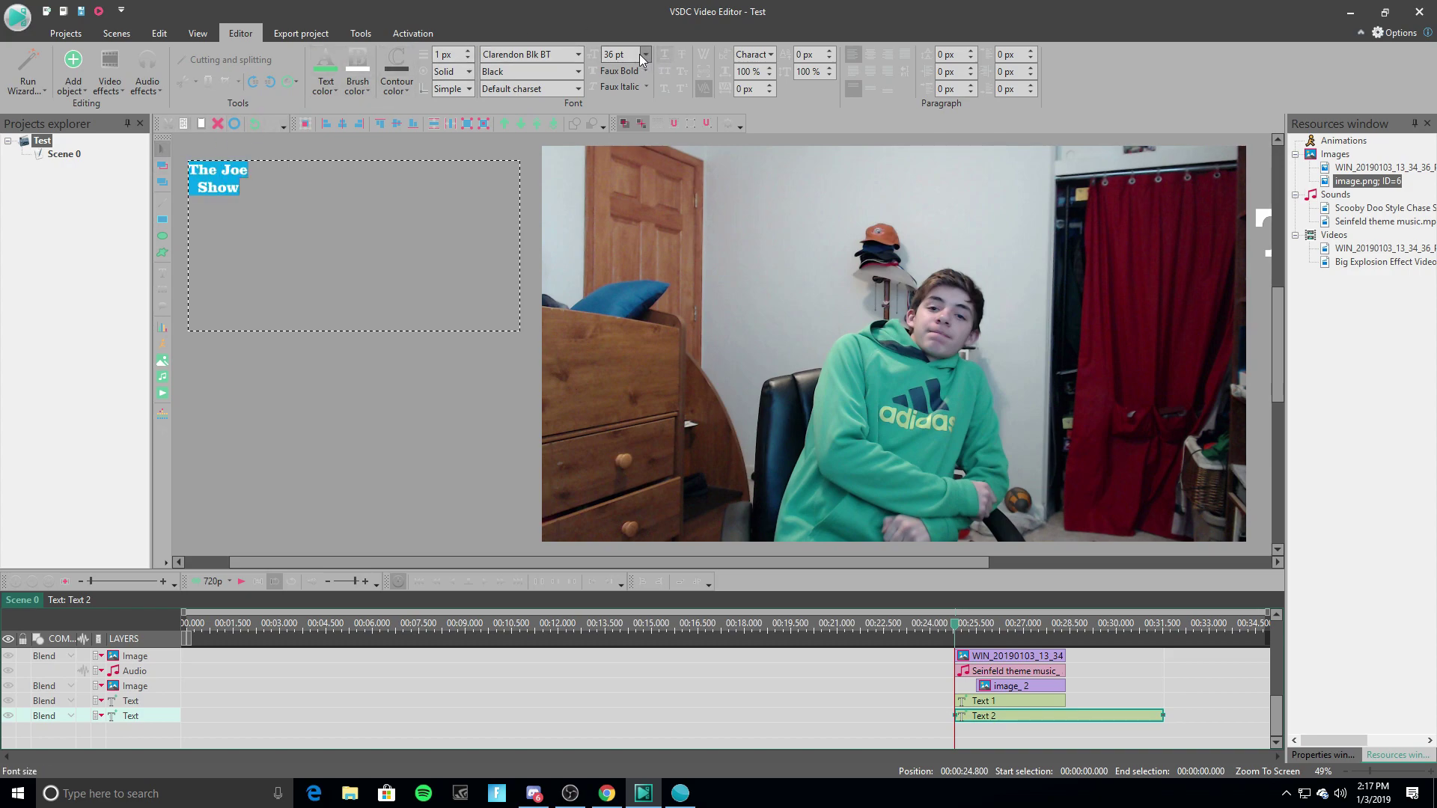
click(634, 53)
text(175)
key(Return)
click(417, 358)
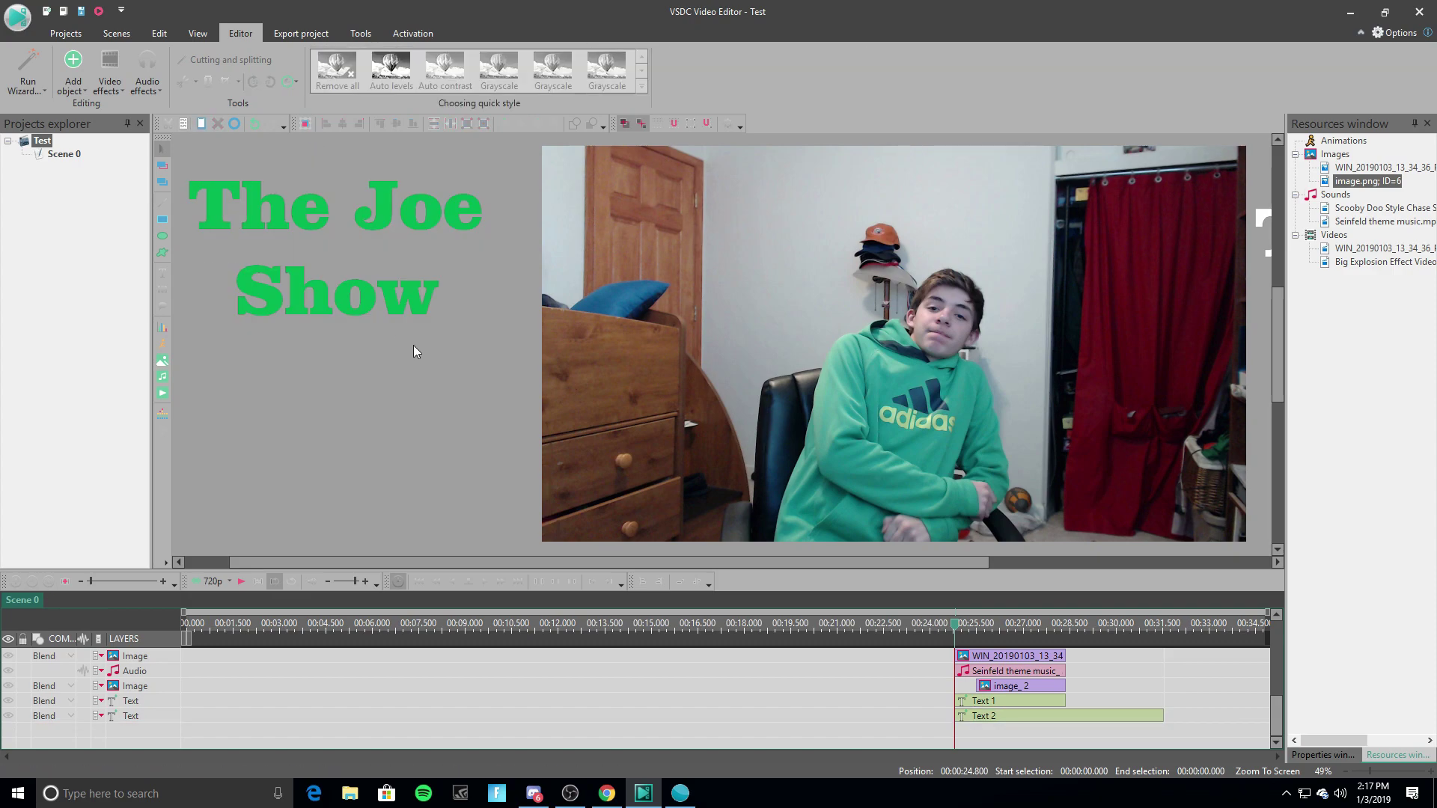
click(385, 208)
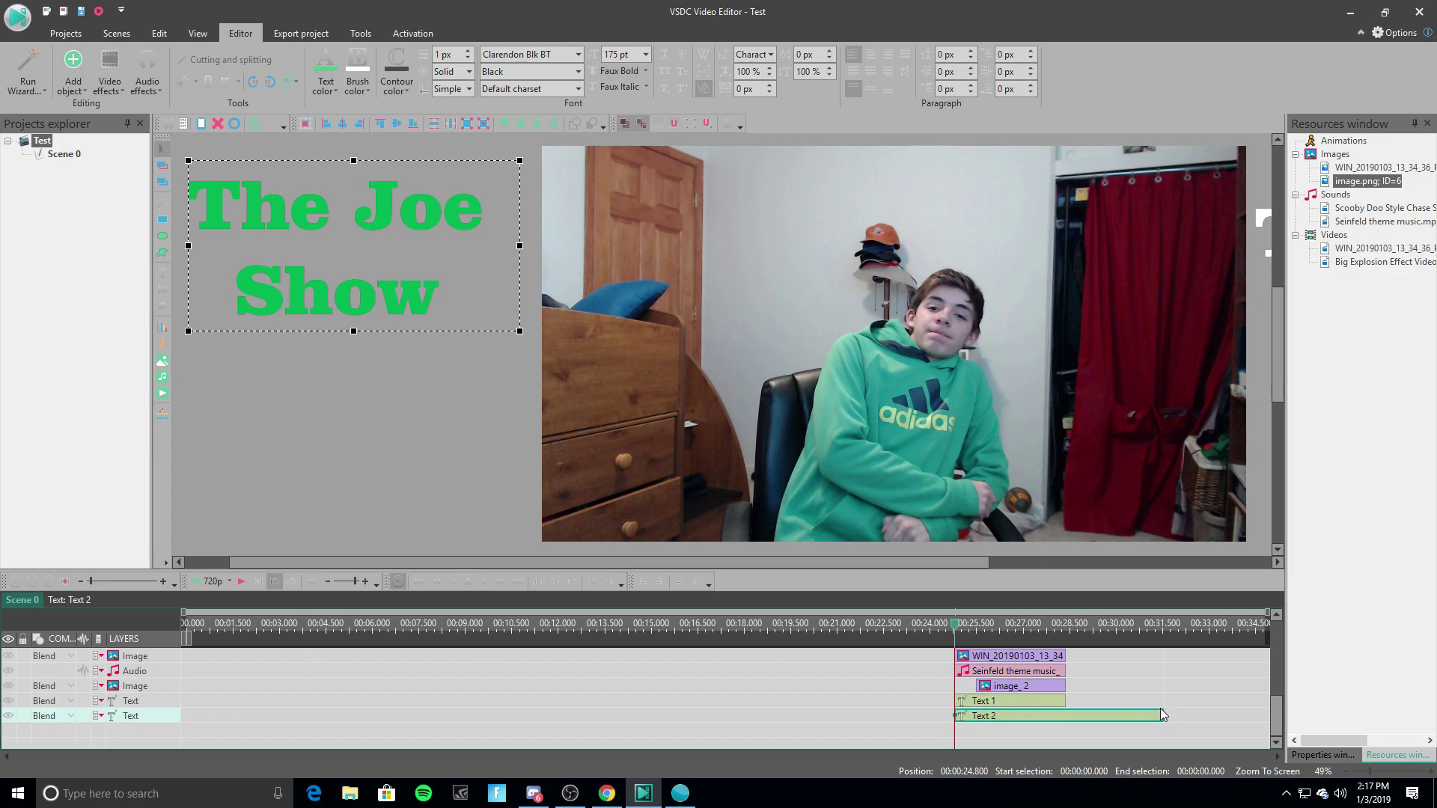
Shorten the Text 2 clip so it ends together with Text 1.
click(1046, 702)
right_click(1046, 702)
click(1129, 671)
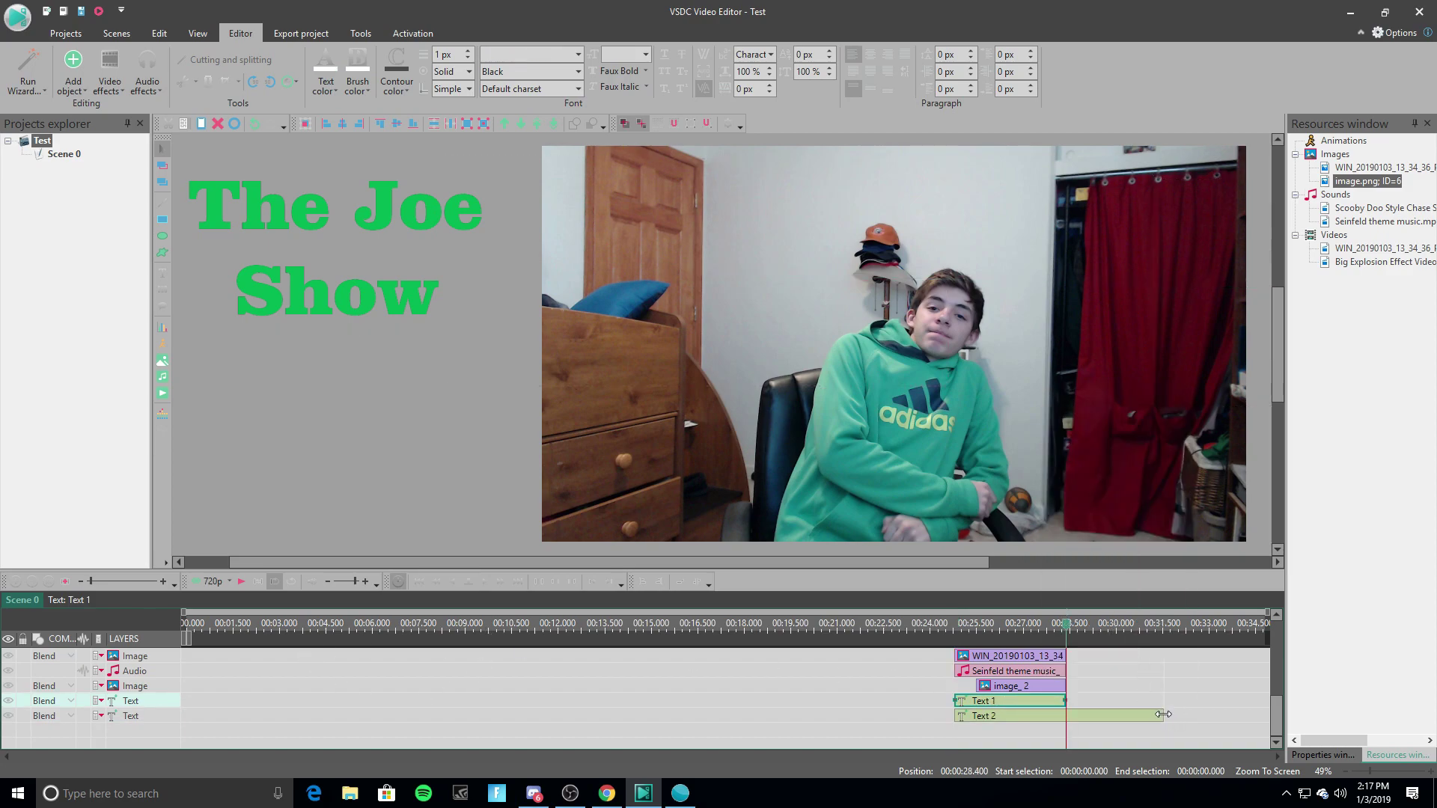
click(1160, 716)
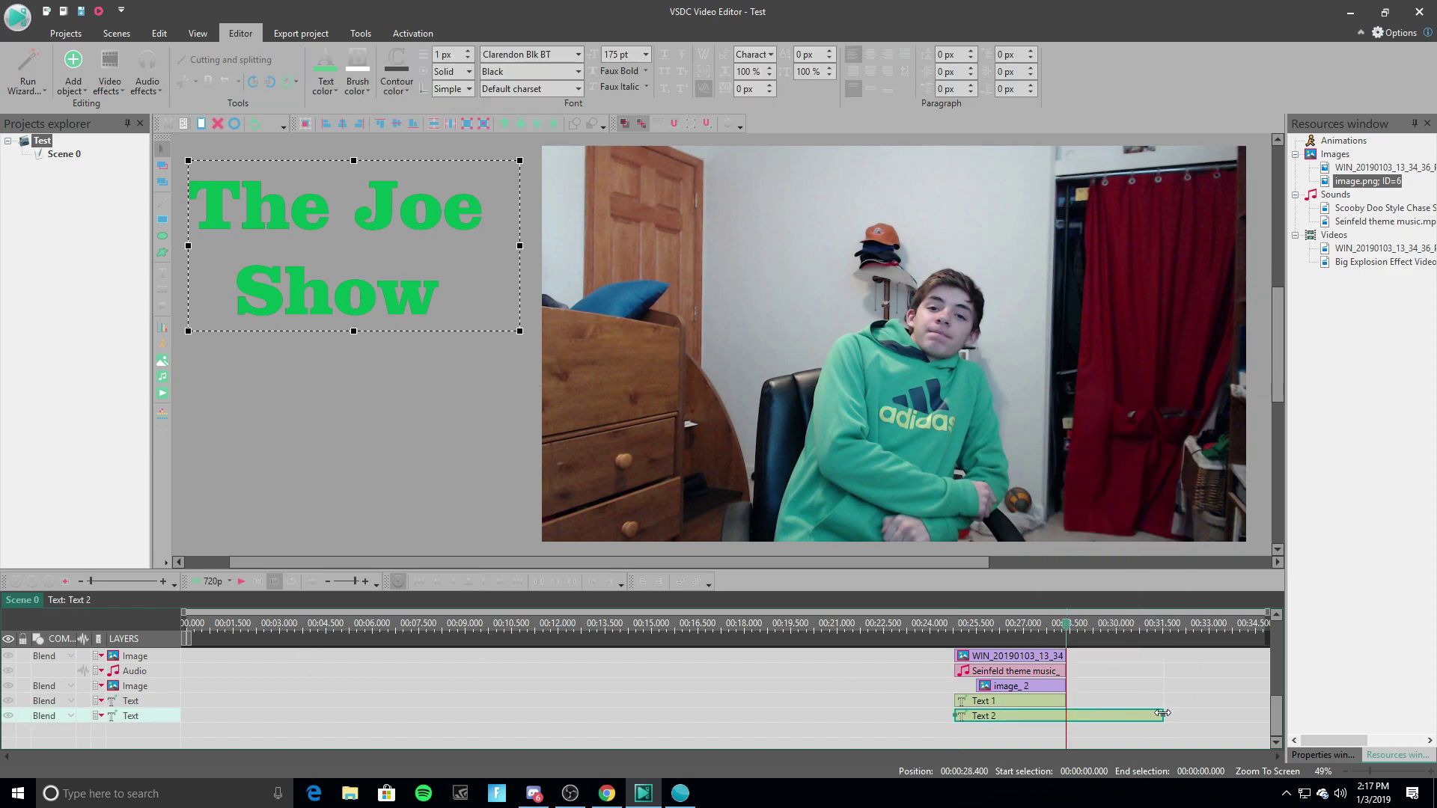
drag(1162, 713, 1091, 715)
right_click(1019, 716)
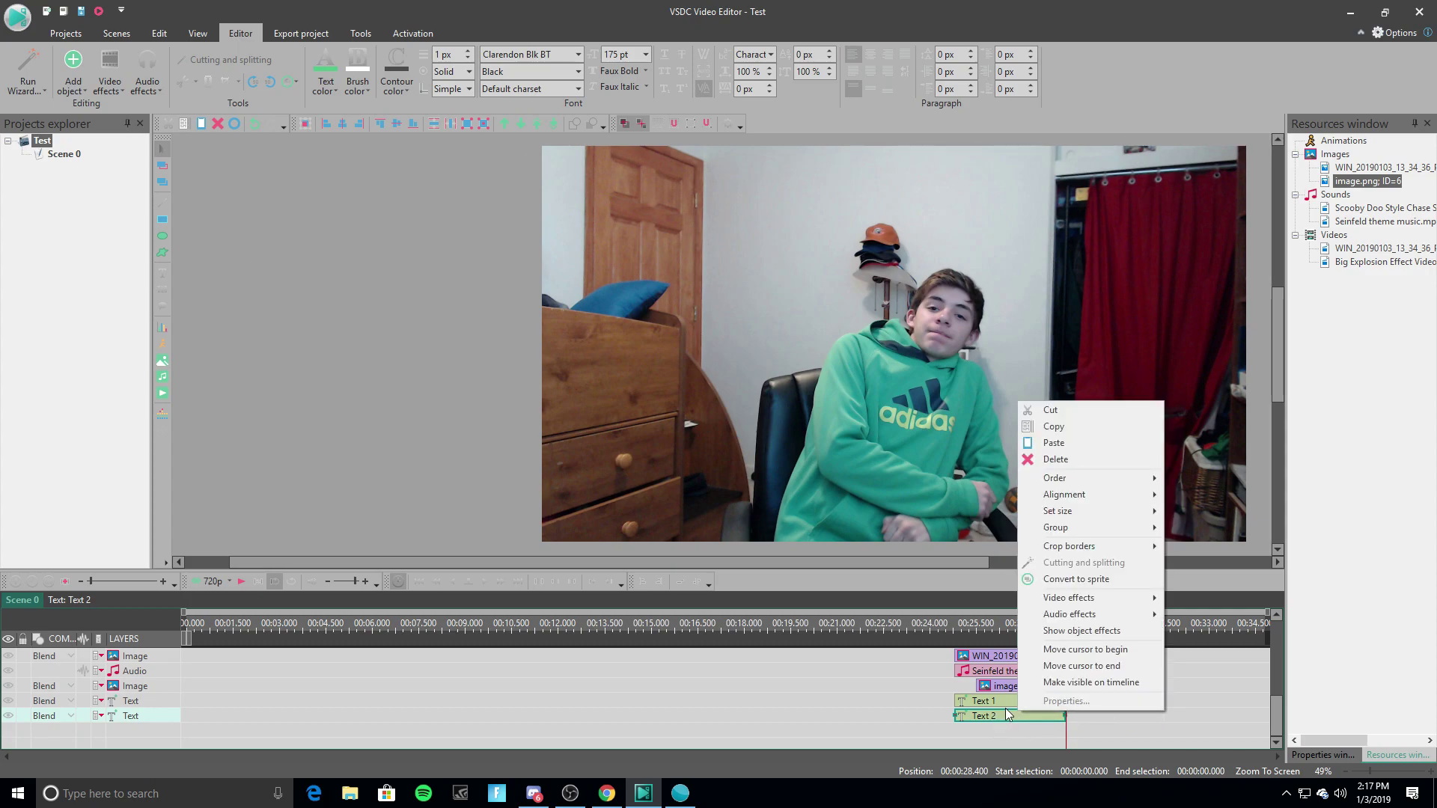
click(1010, 716)
Add a Movement effect inside the Text 2 object's timeline.
double_click(1010, 715)
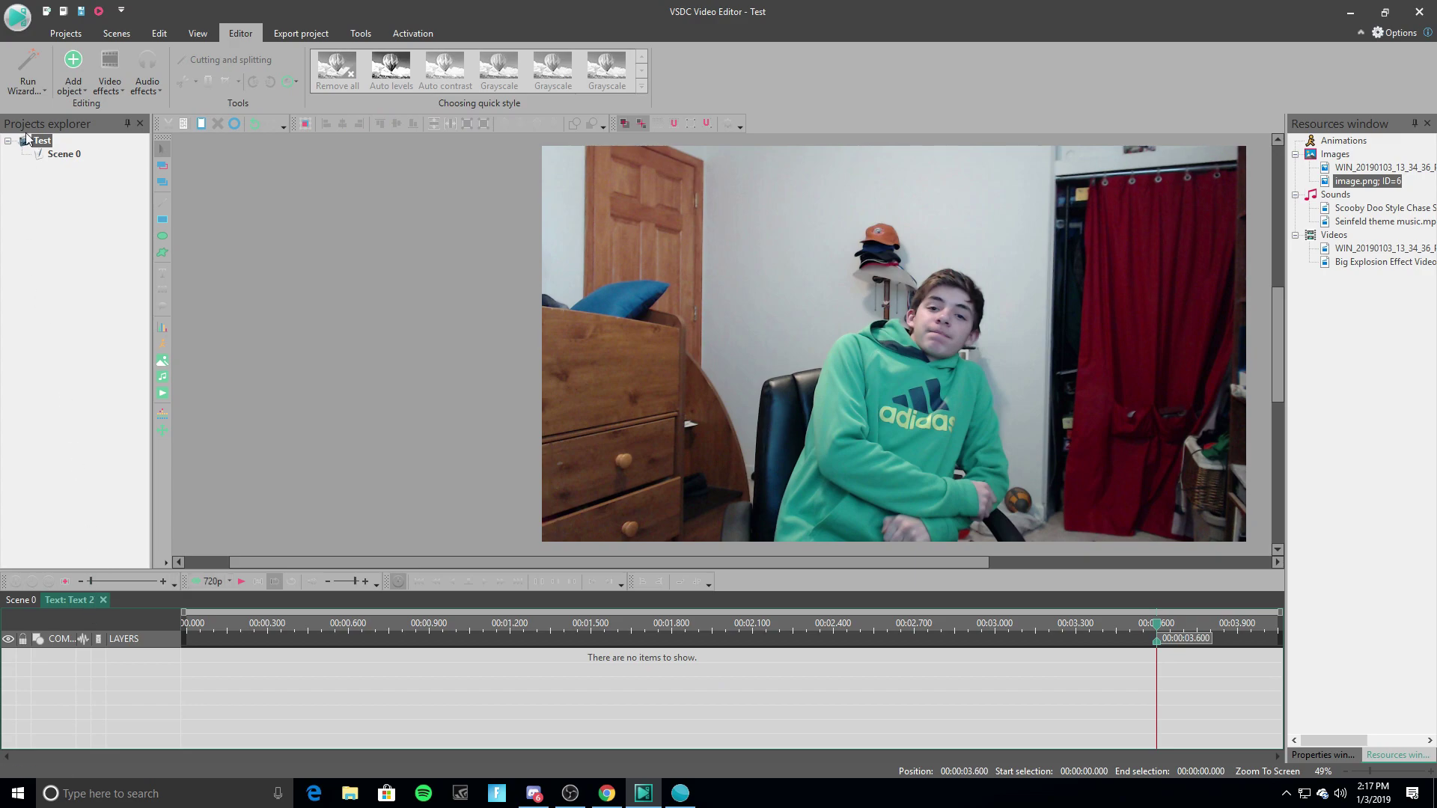
click(68, 79)
click(97, 378)
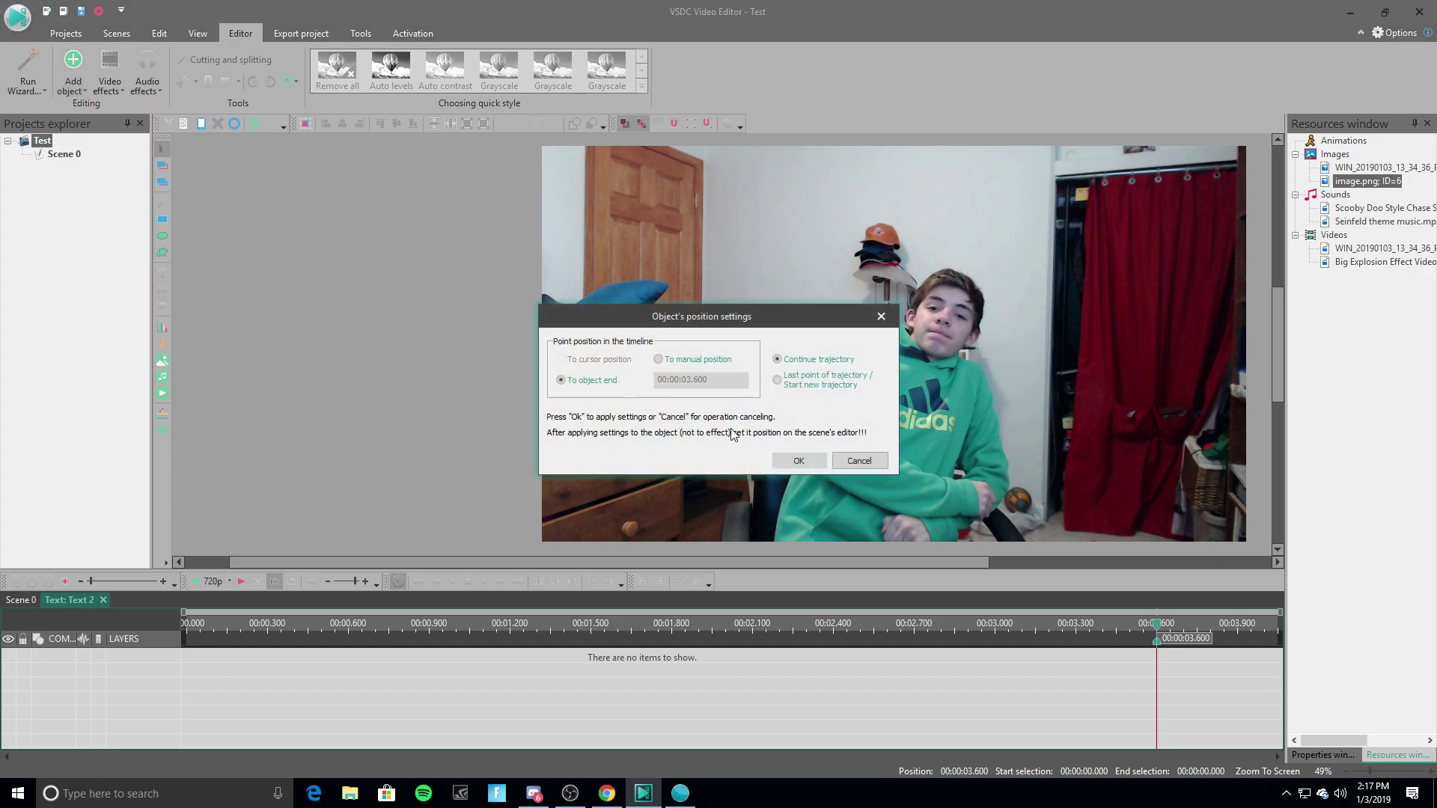
click(775, 458)
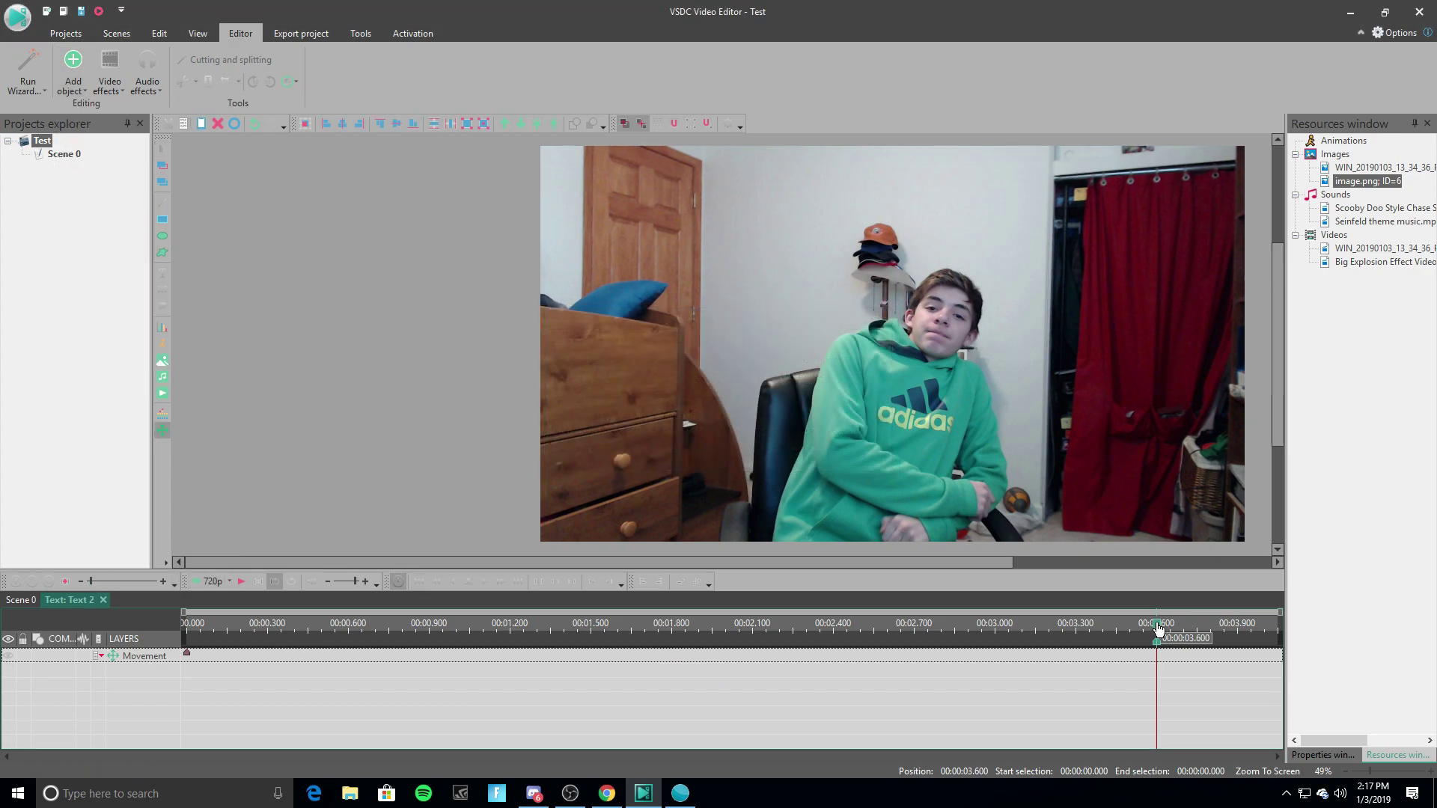
Set Text 2's path from left of the video onto its upper part and preview the slide.
drag(1158, 629, 187, 629)
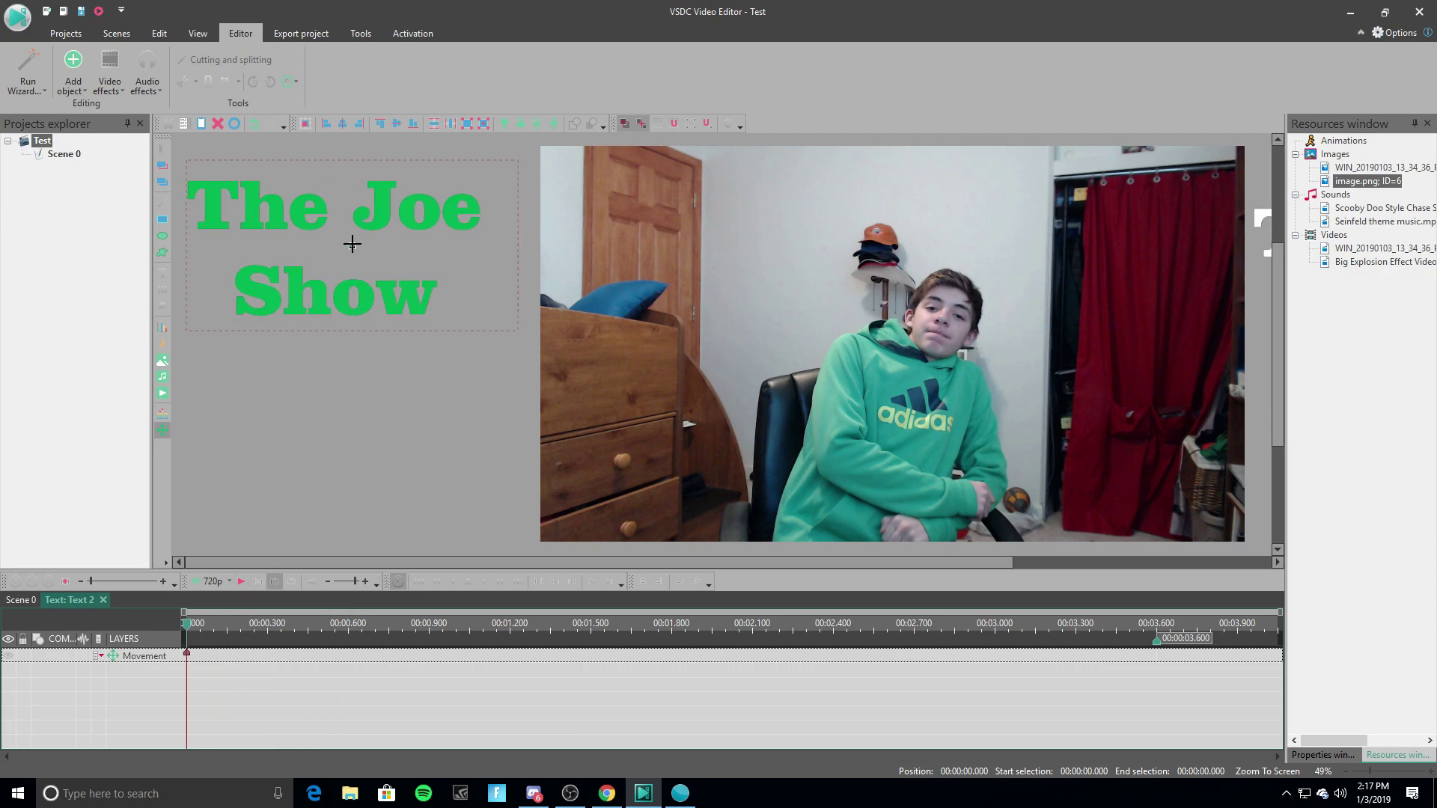
click(352, 244)
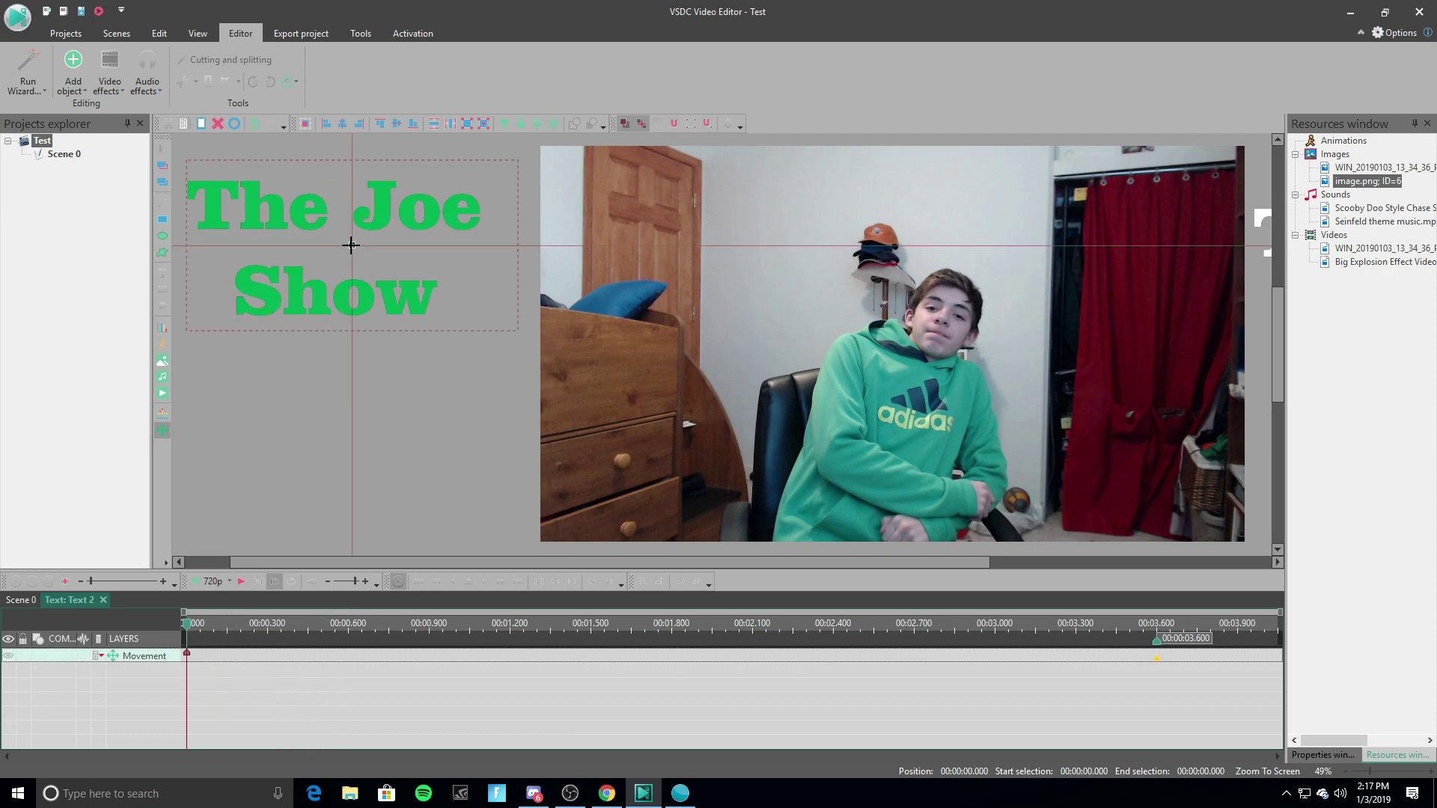
click(720, 262)
click(241, 582)
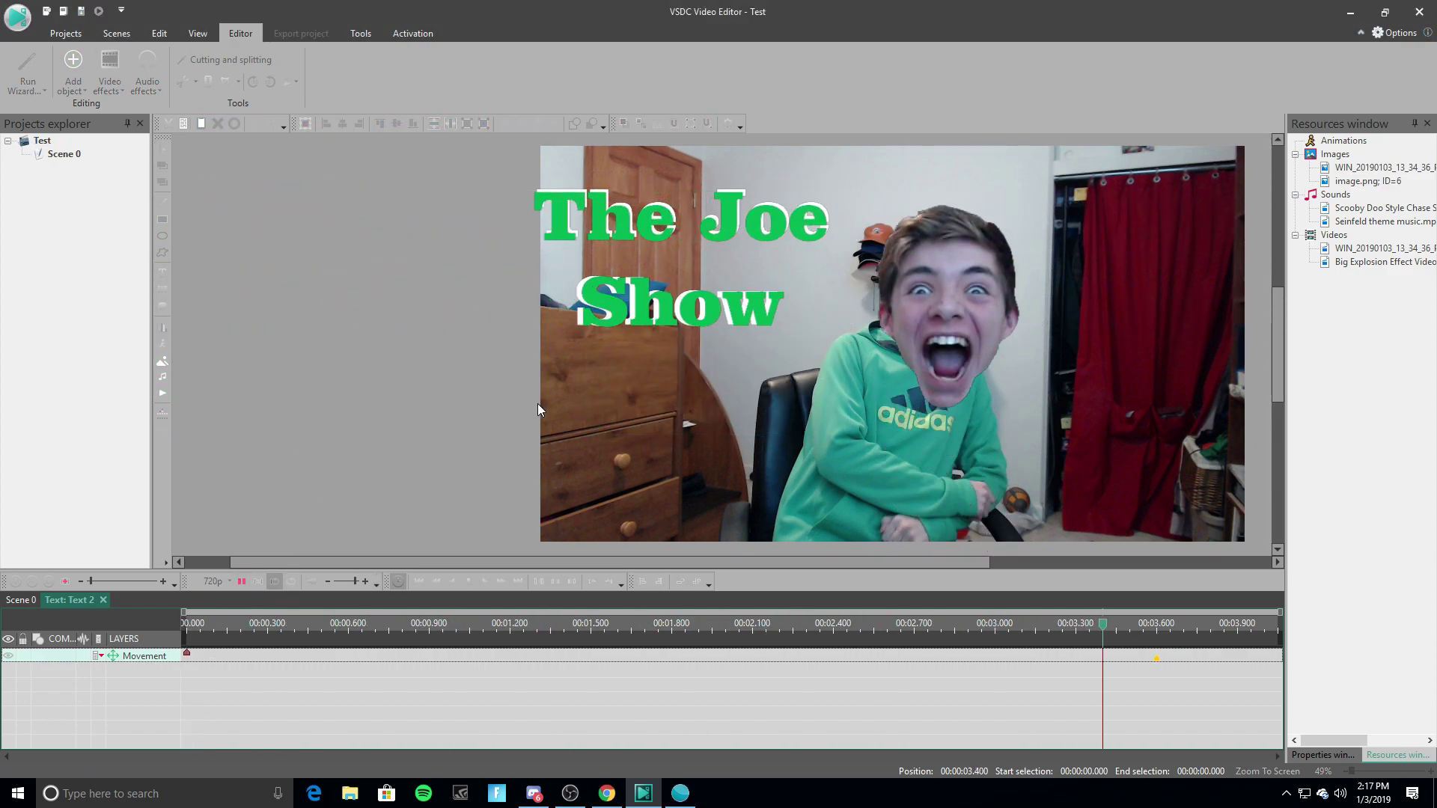
click(241, 582)
click(241, 582)
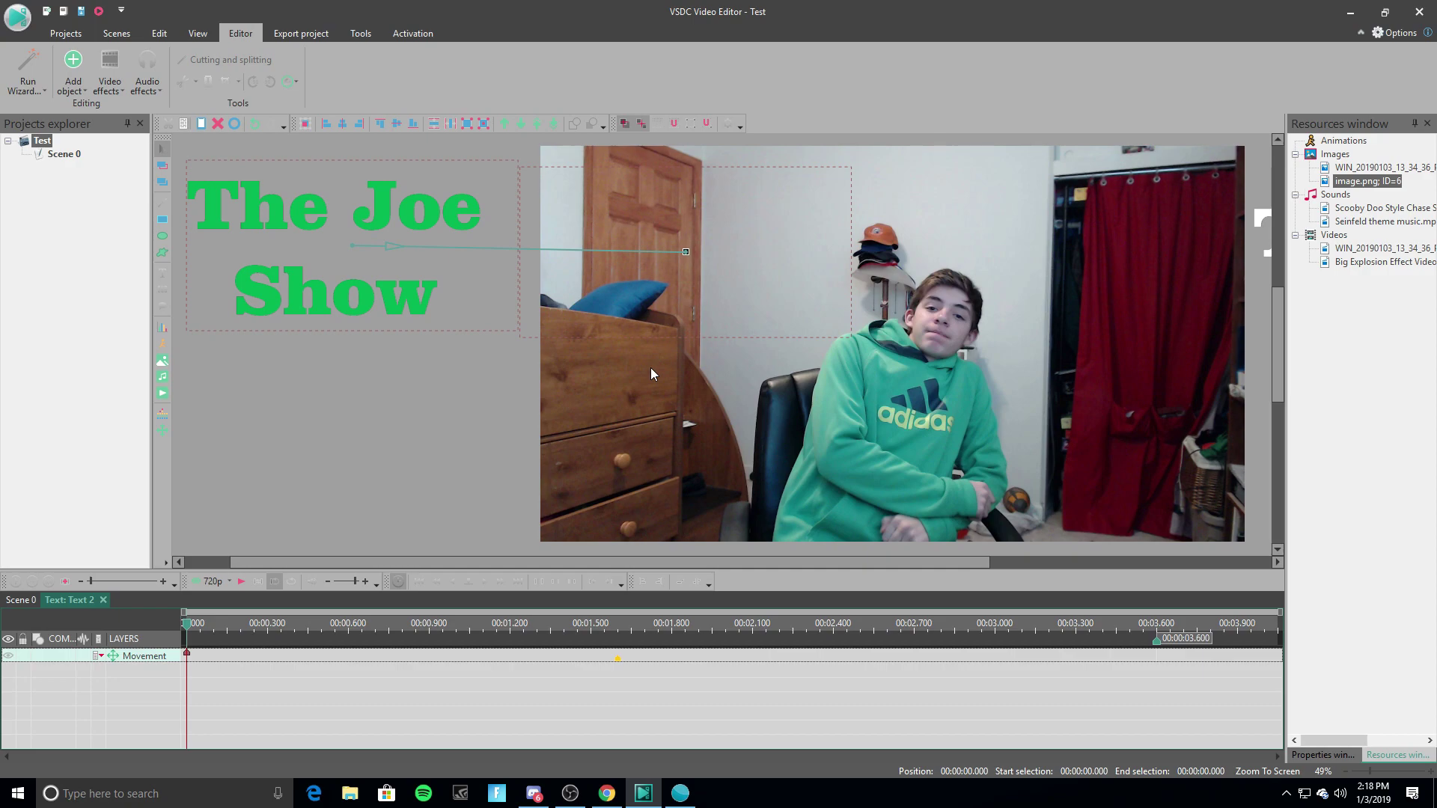
drag(891, 565, 990, 545)
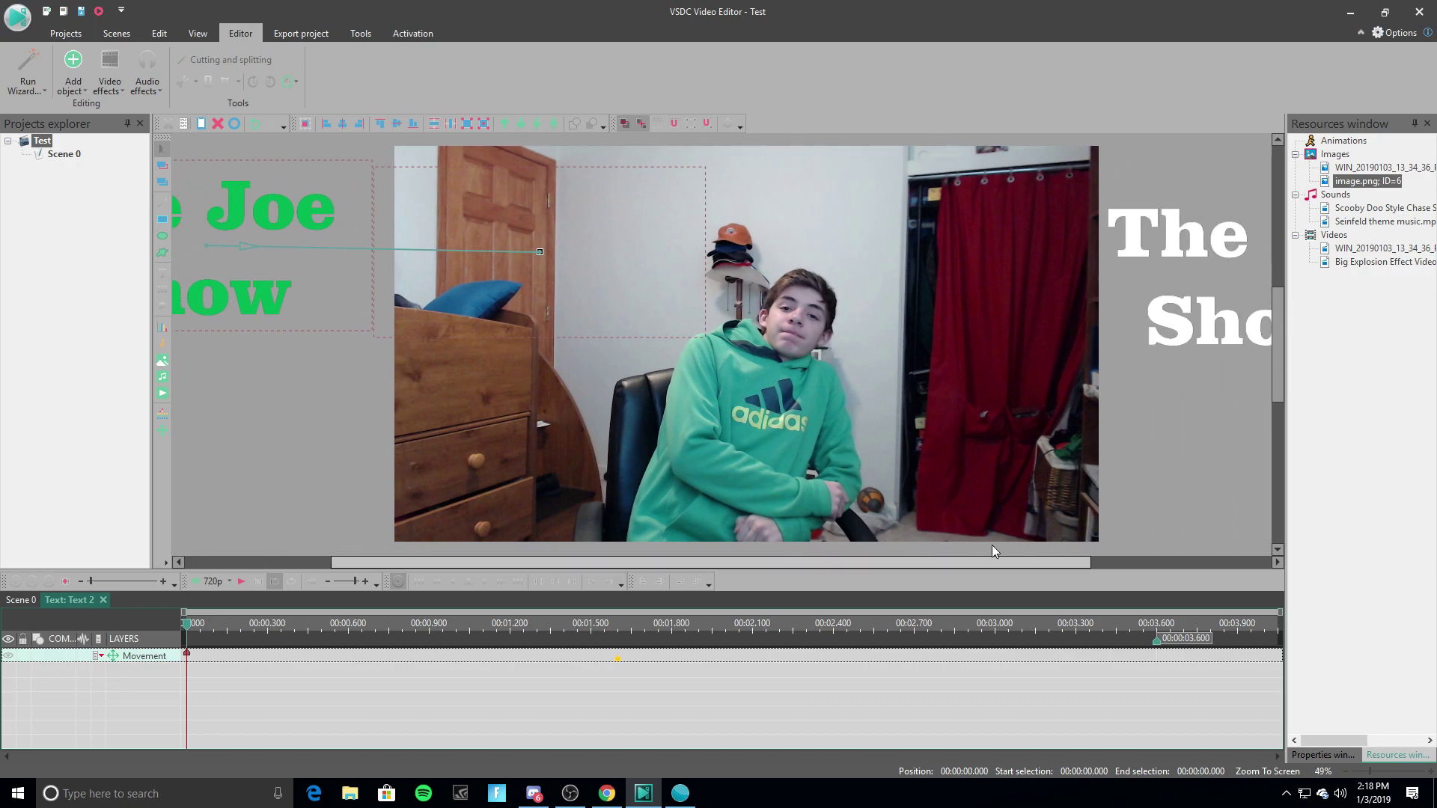
Switch to the Scene 0 timeline, rewind to 0 s, and play the full project.
click(21, 600)
scroll(317, 689, up, 3)
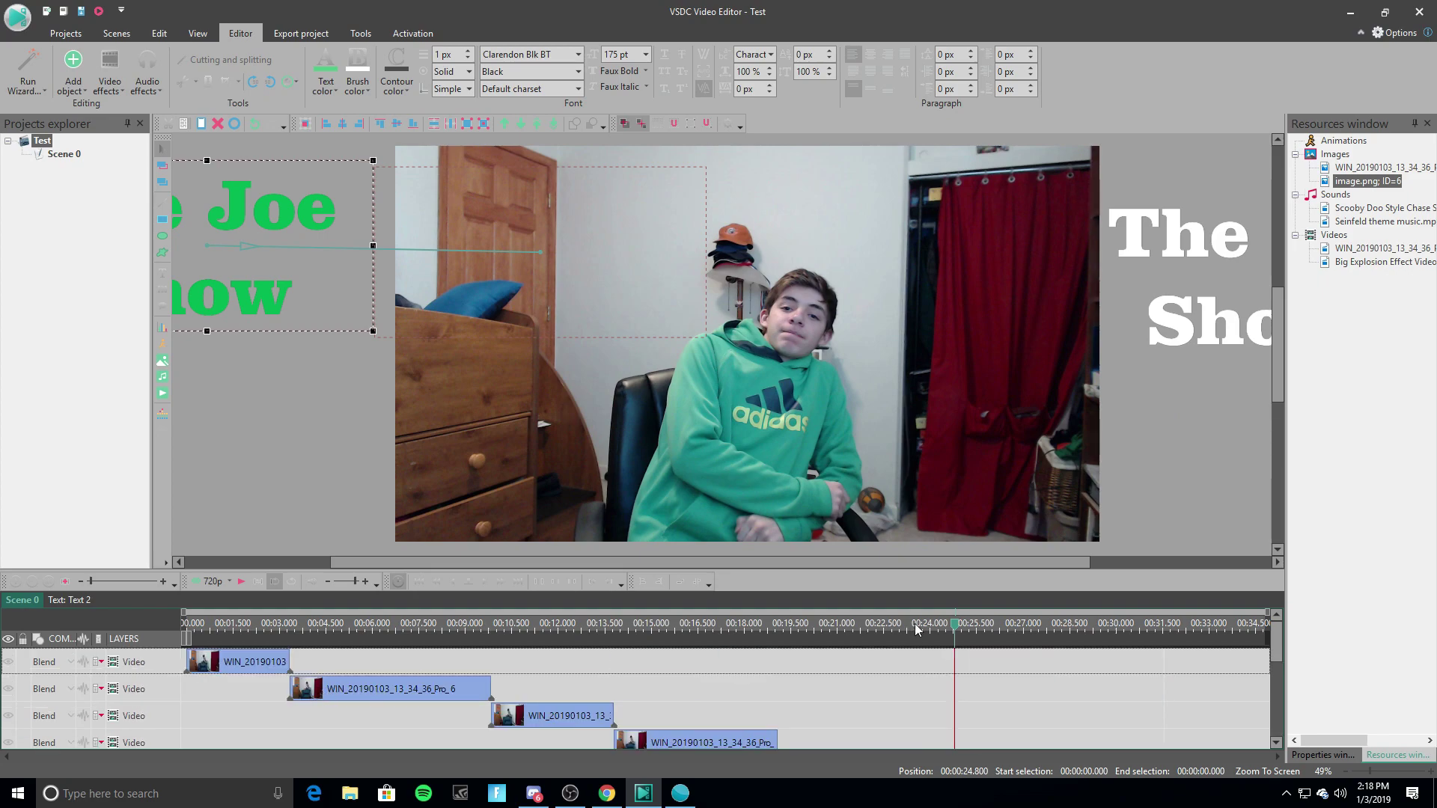
drag(957, 628, 186, 625)
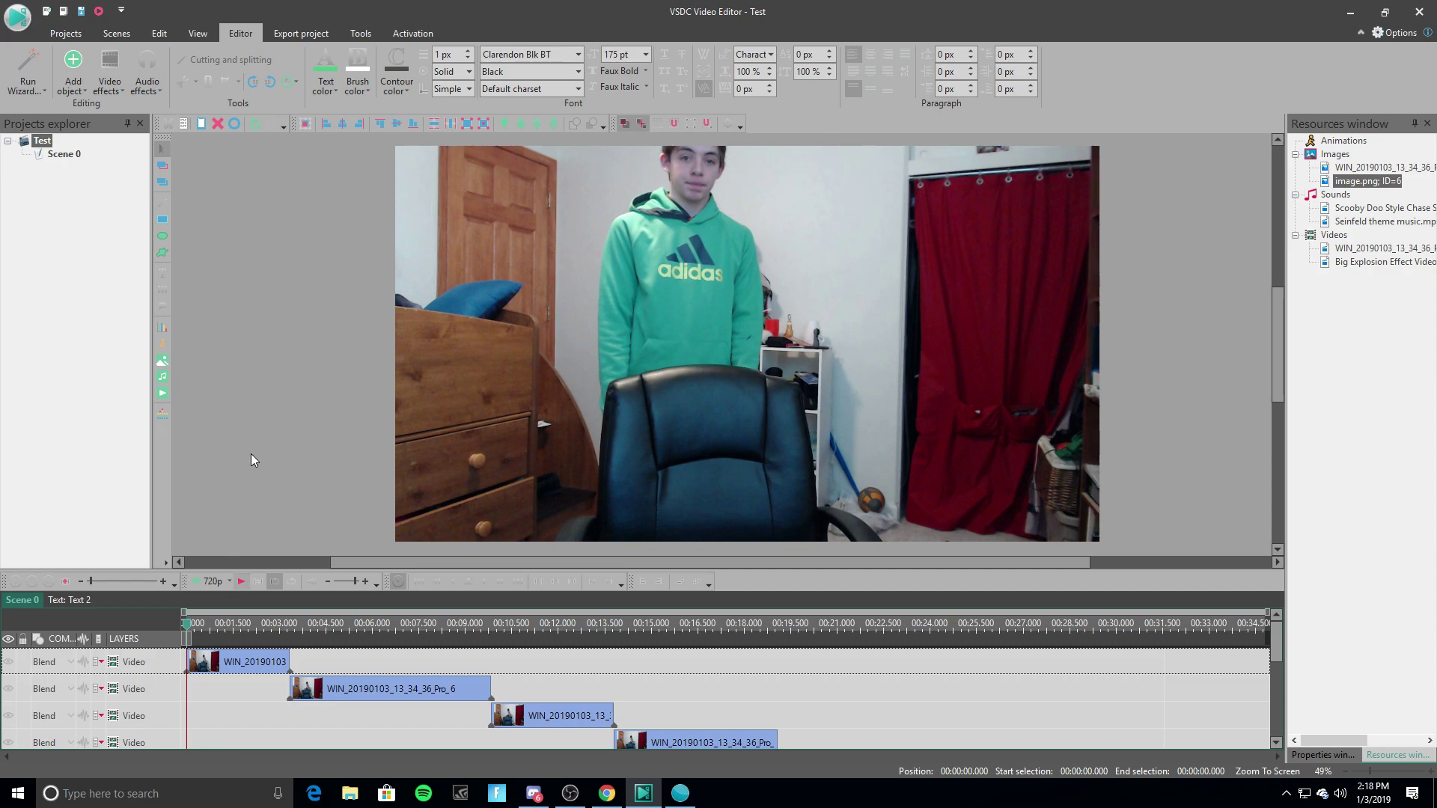
click(240, 582)
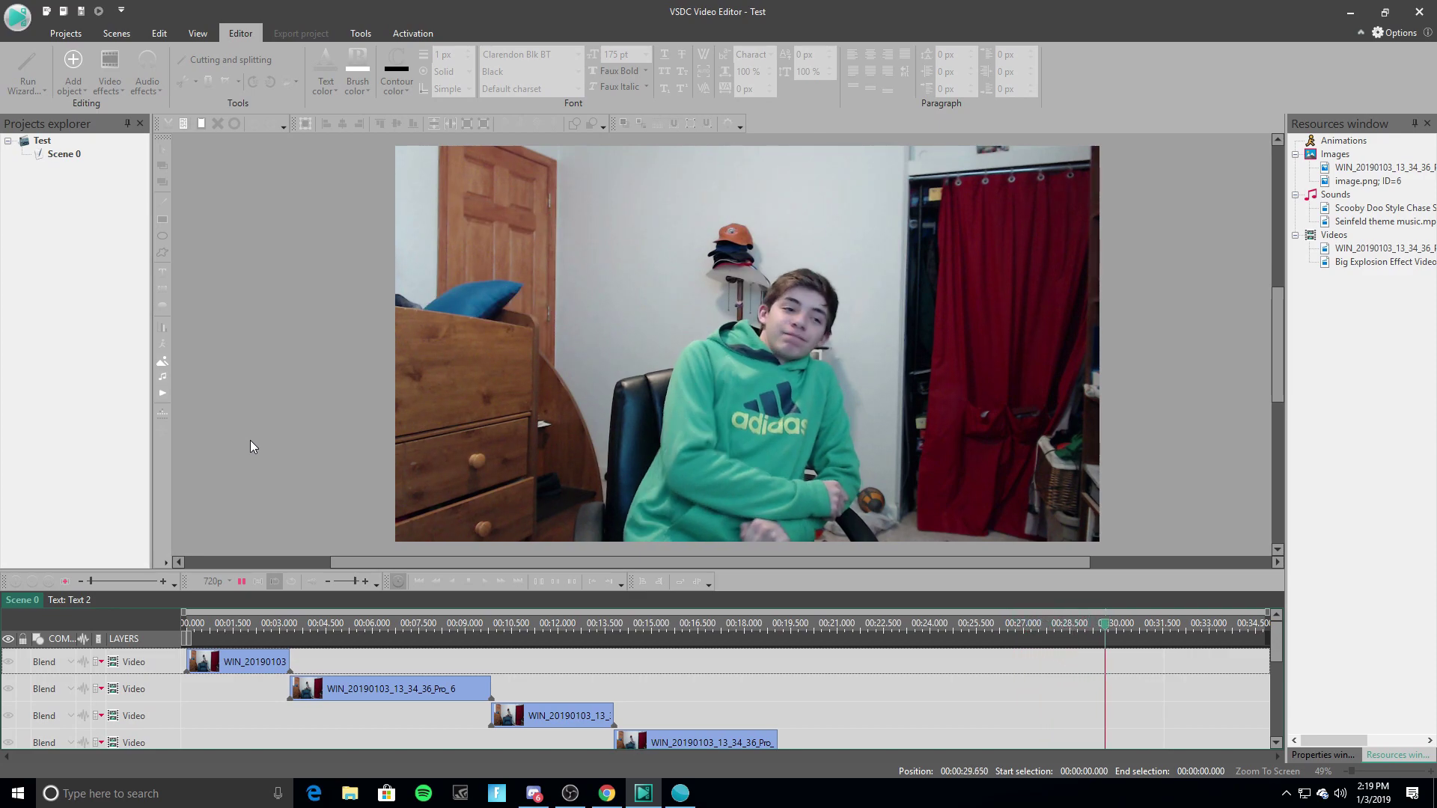
scroll(1039, 689, down, 5)
scroll(1040, 688, up, 2)
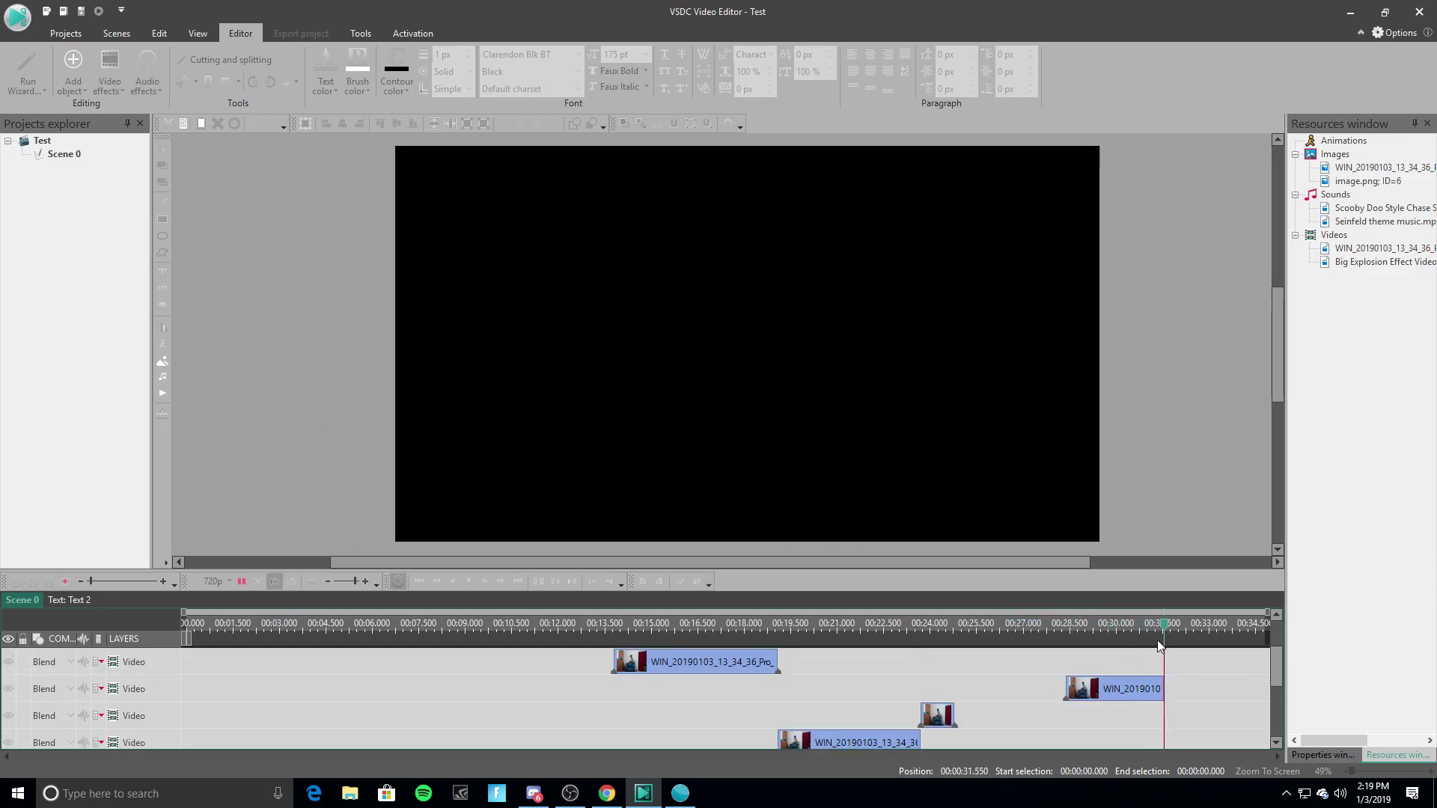
scroll(778, 675, up, 3)
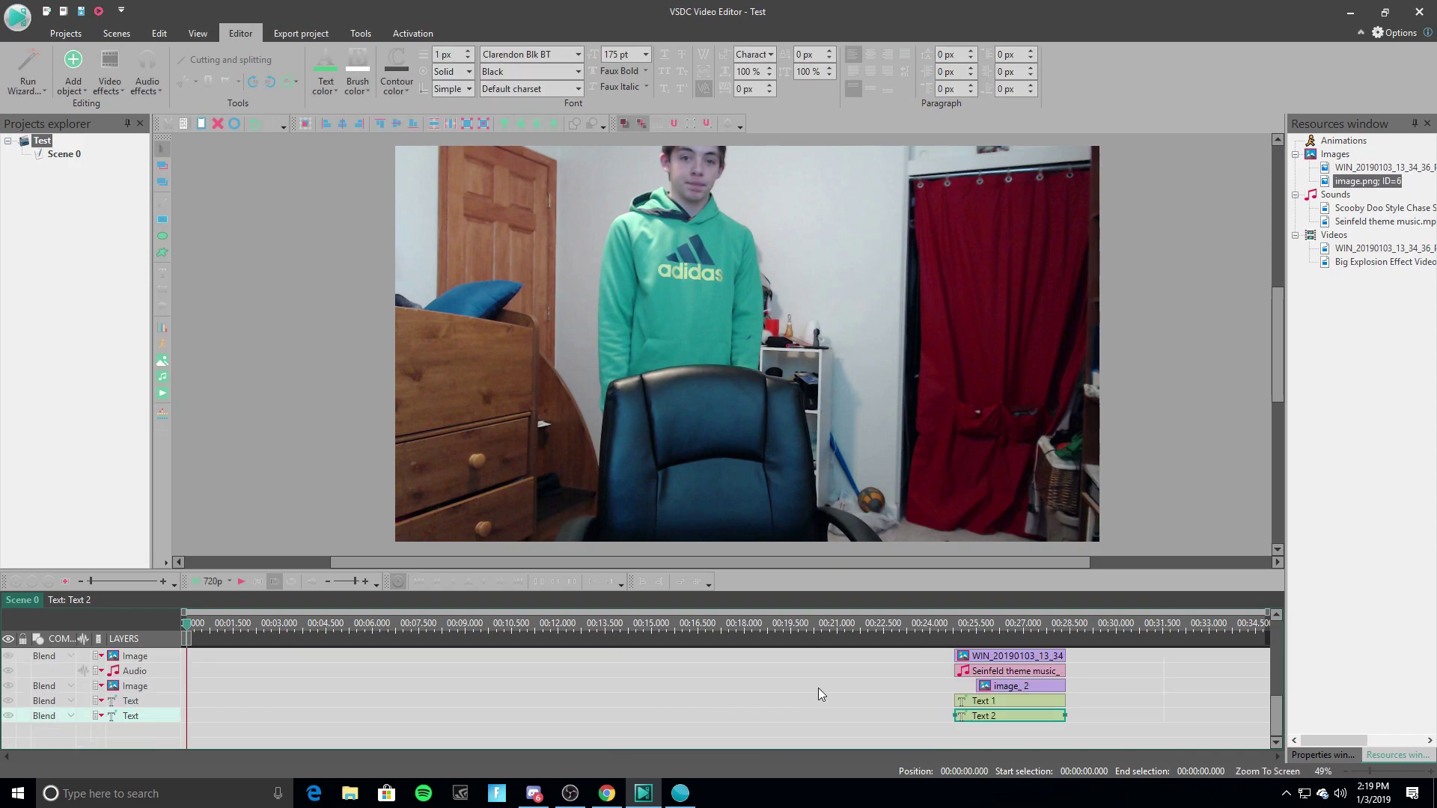
scroll(821, 696, up, 5)
scroll(861, 701, down, 5)
click(1010, 704)
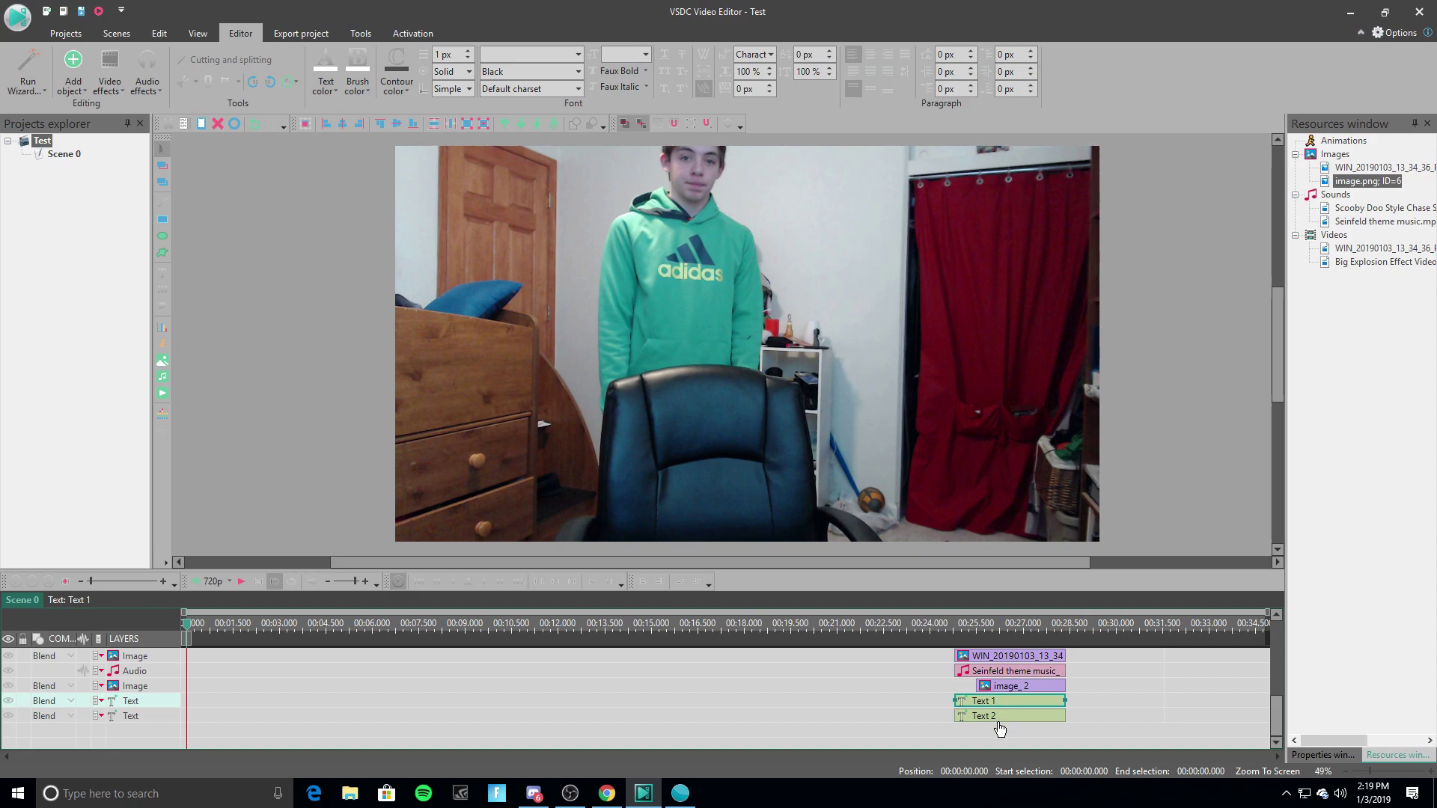
click(986, 719)
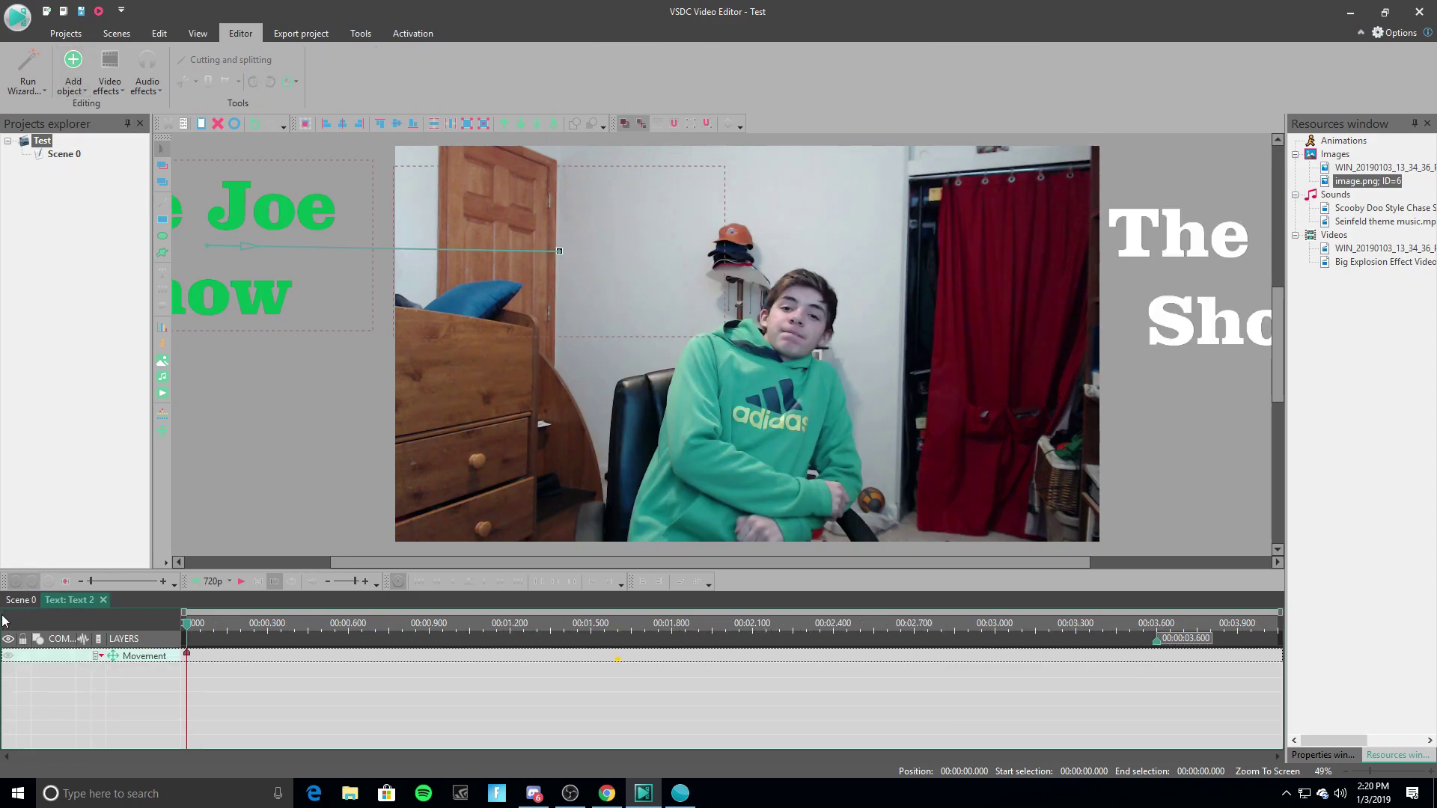
scroll(416, 697, up, 5)
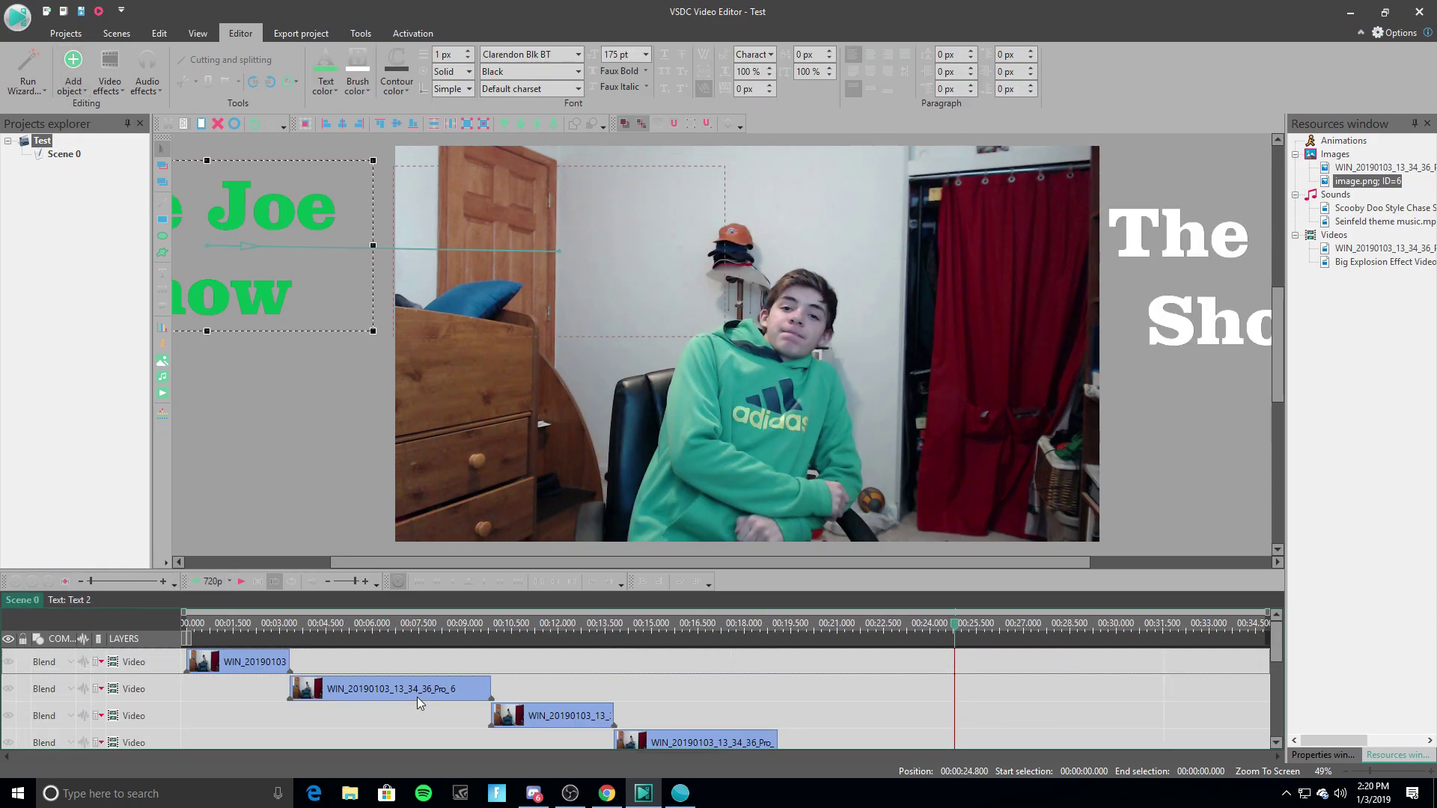
scroll(404, 697, down, 5)
scroll(395, 698, up, 5)
scroll(408, 708, down, 5)
scroll(410, 709, up, 5)
scroll(410, 708, down, 3)
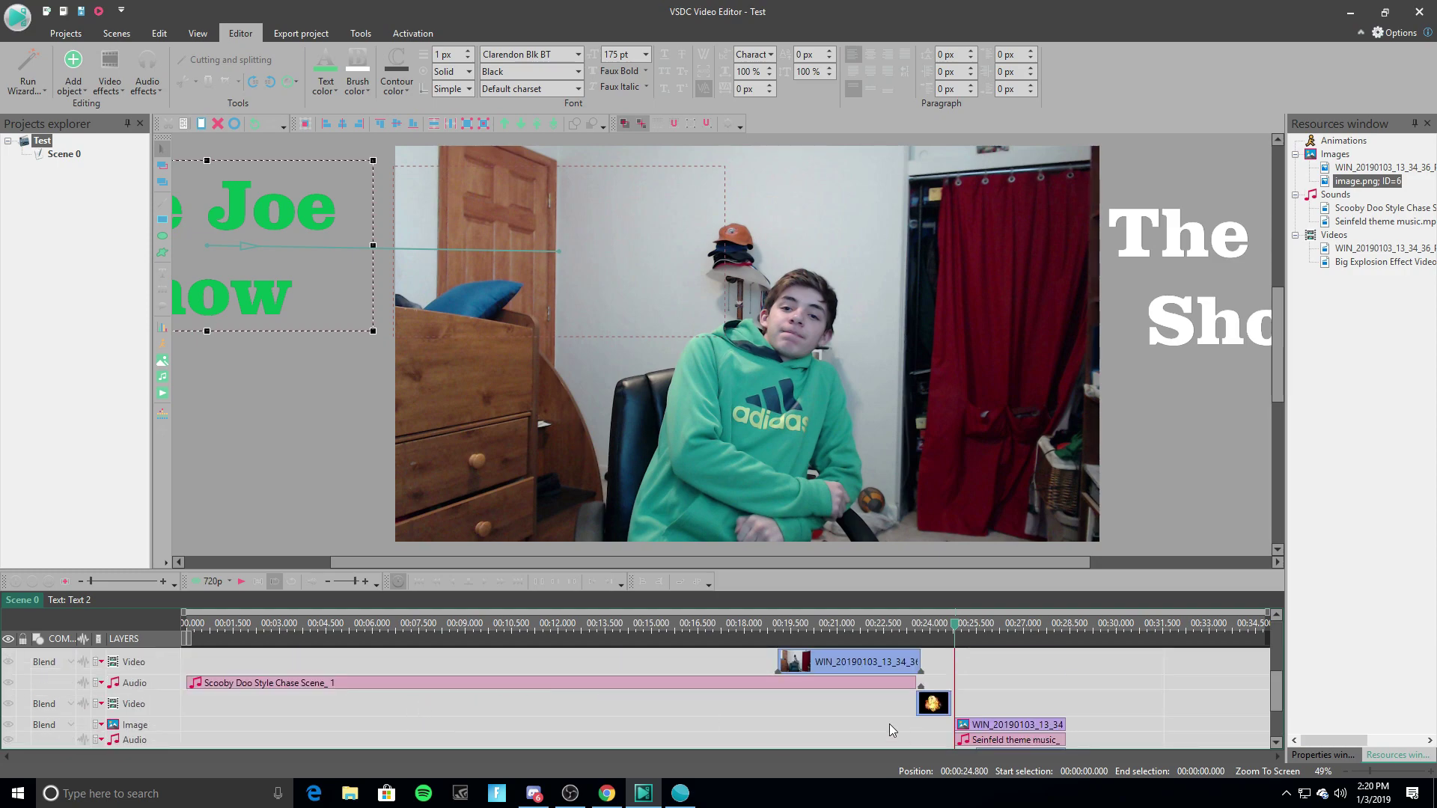
scroll(894, 720, down, 3)
scroll(1003, 700, up, 3)
drag(956, 630, 932, 630)
scroll(688, 702, up, 3)
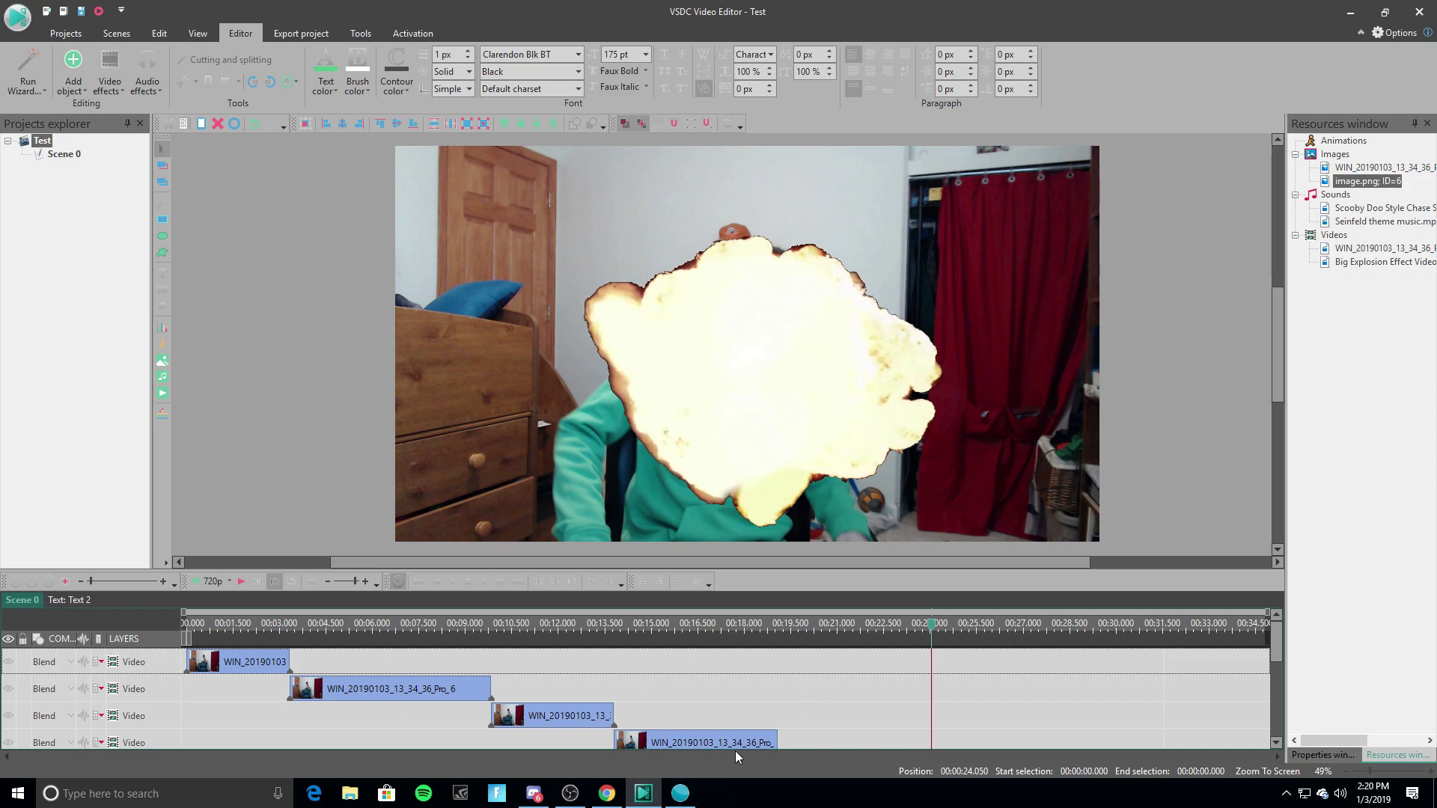
Edit the AVI export profile to 100% quality with a custom 1920 × 1080 resolution.
click(307, 34)
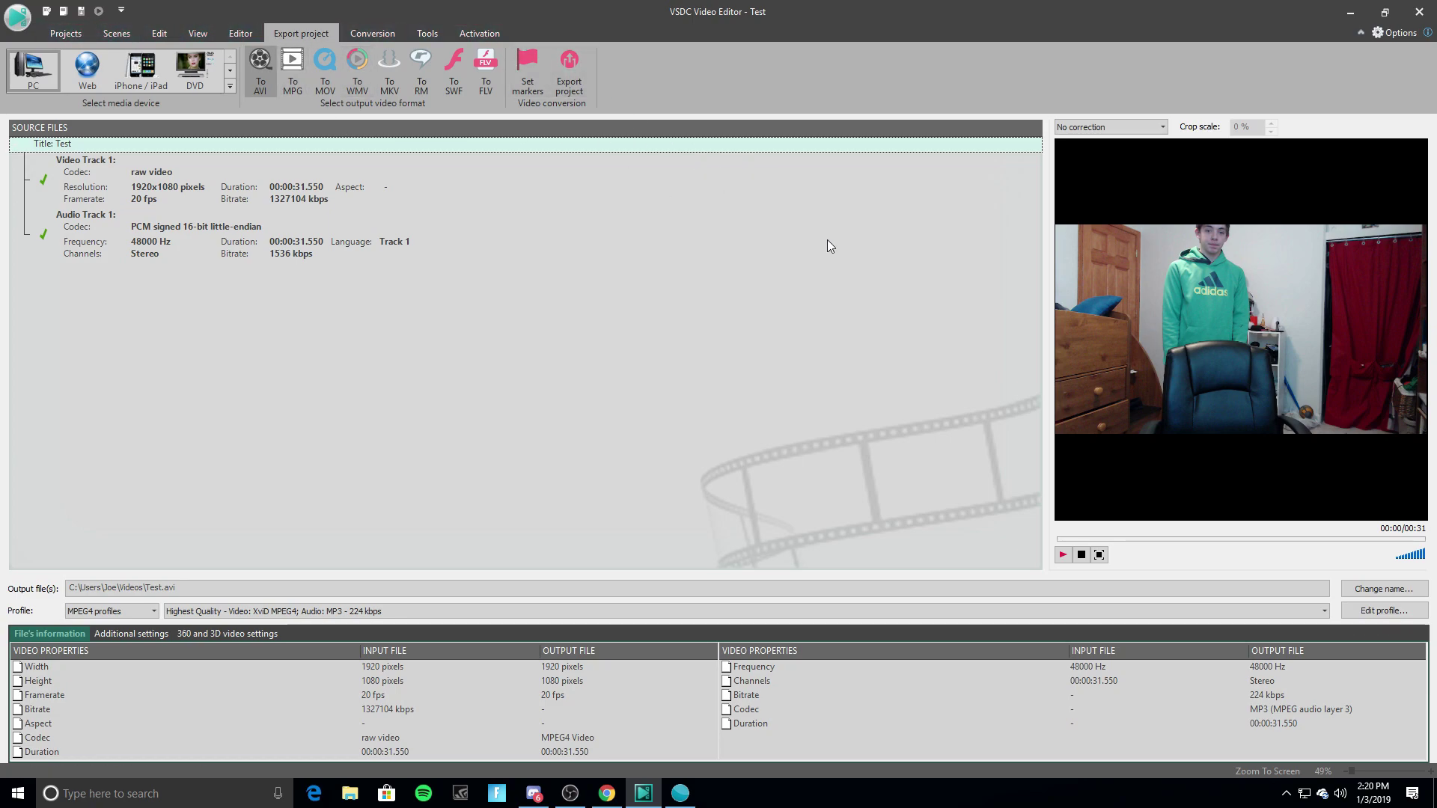
click(1380, 613)
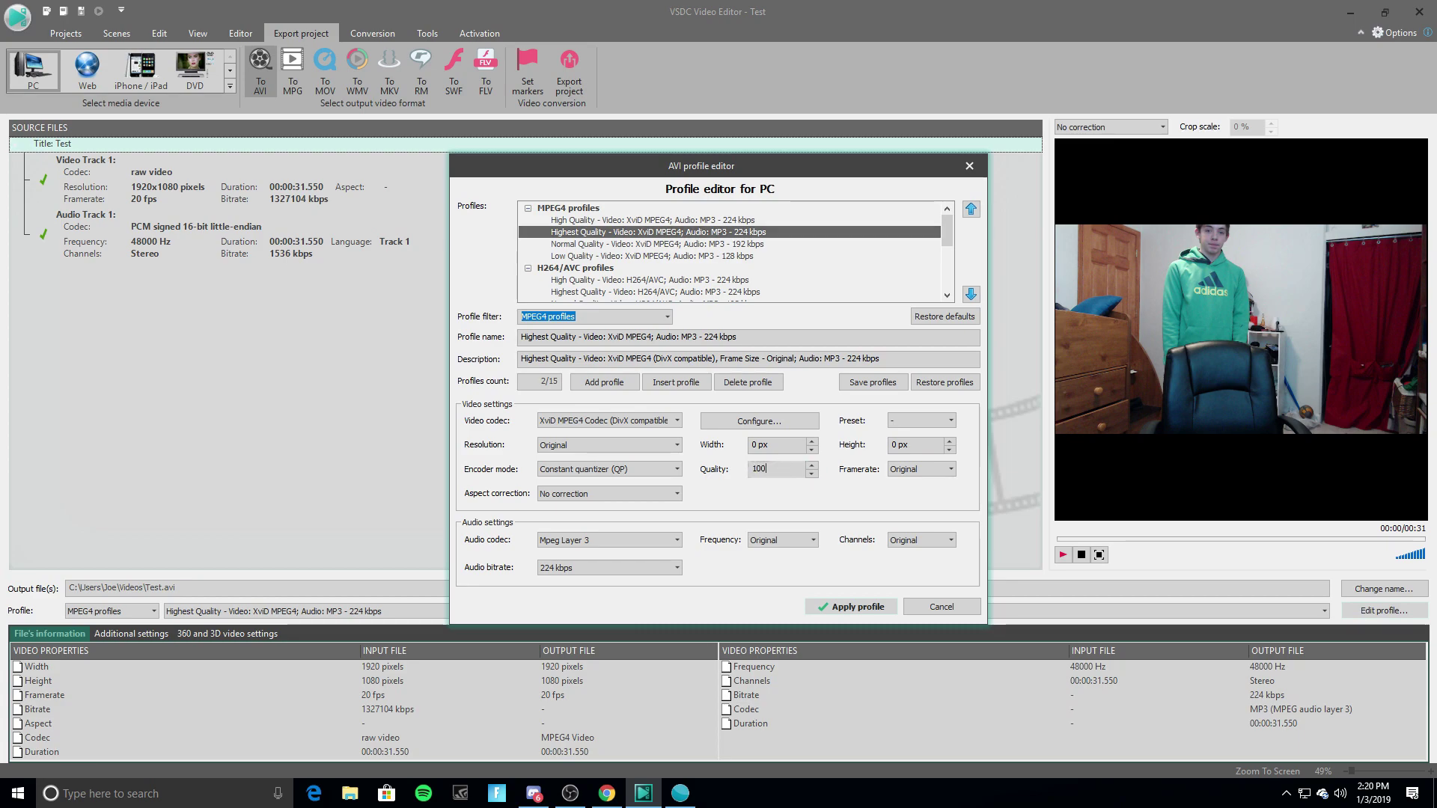
key(Return)
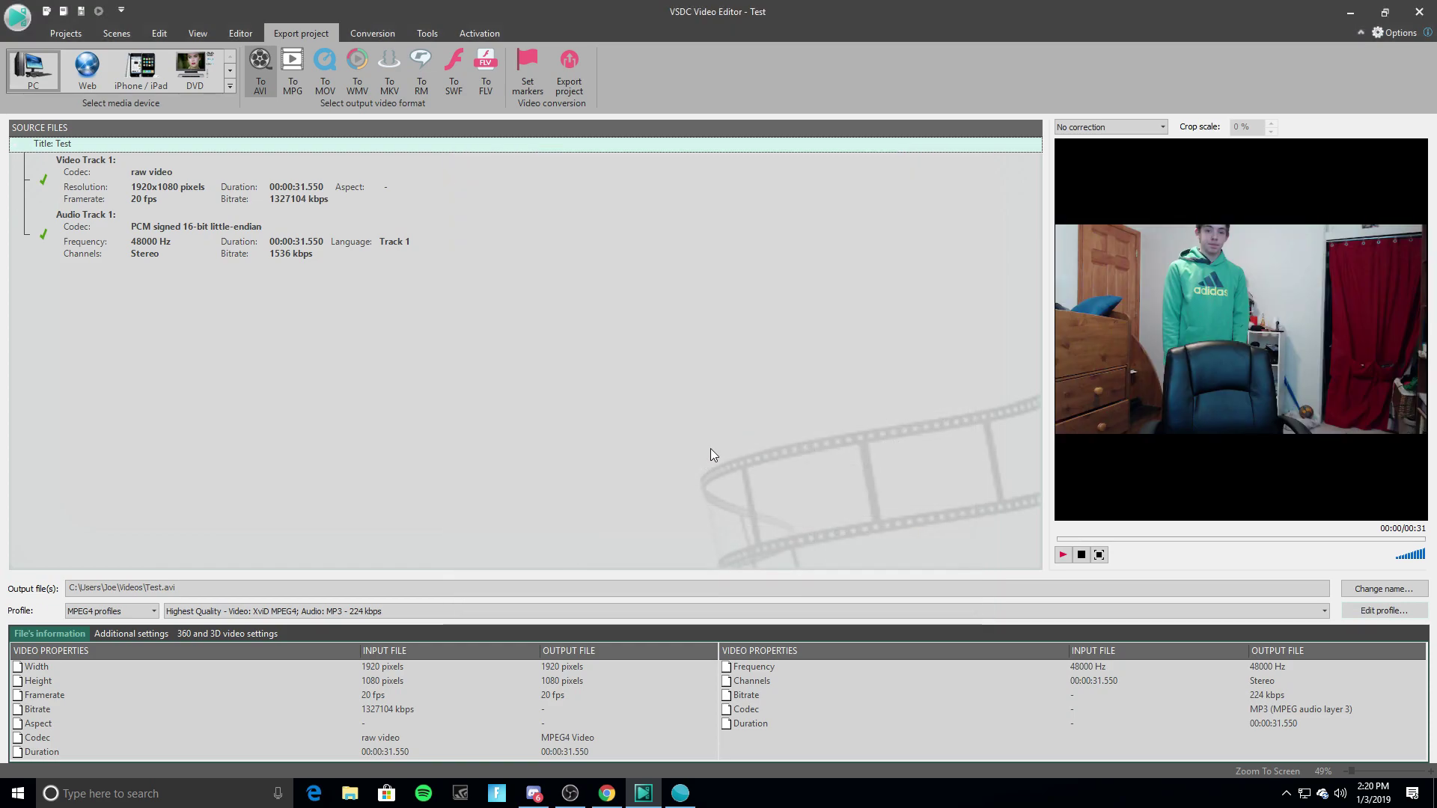
click(1383, 610)
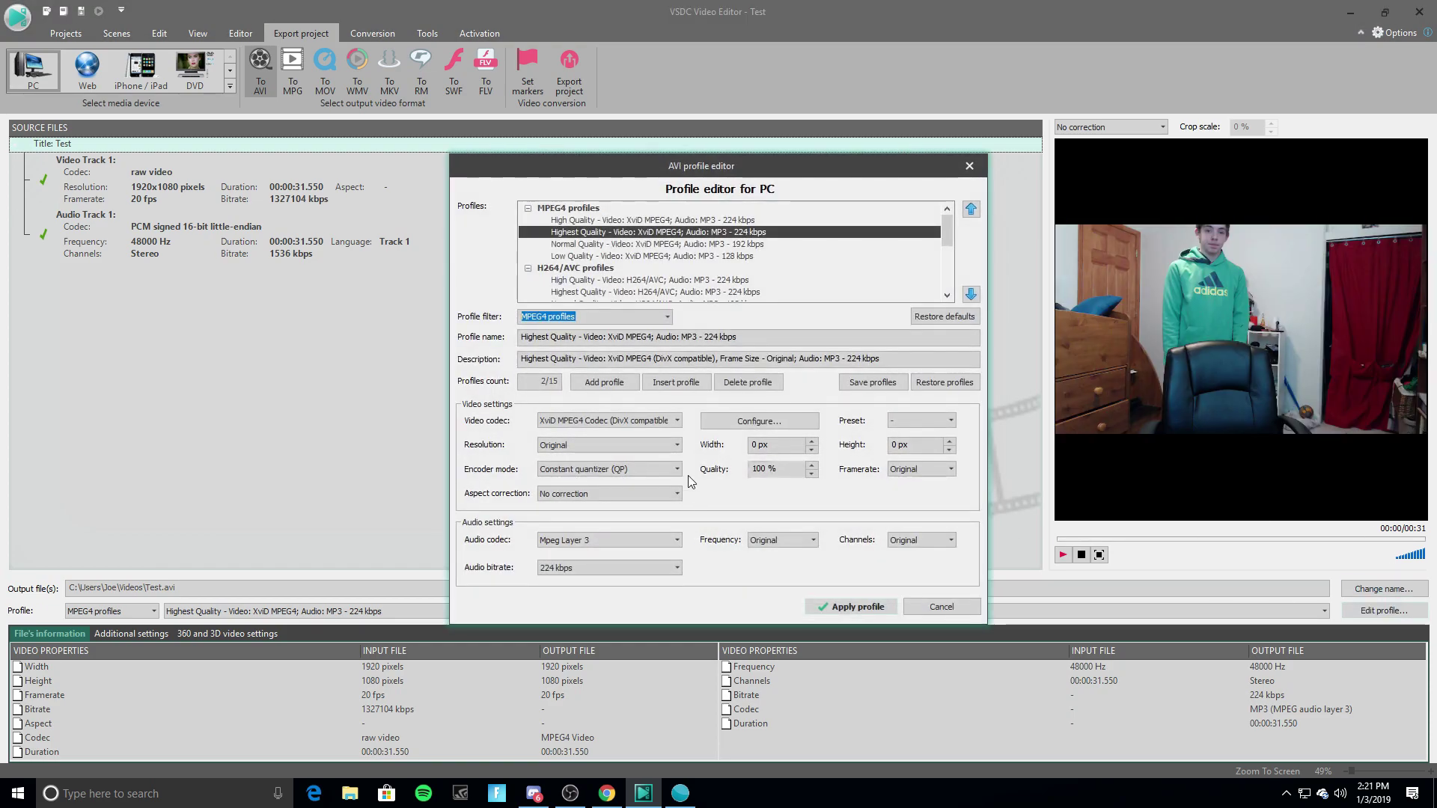
click(604, 447)
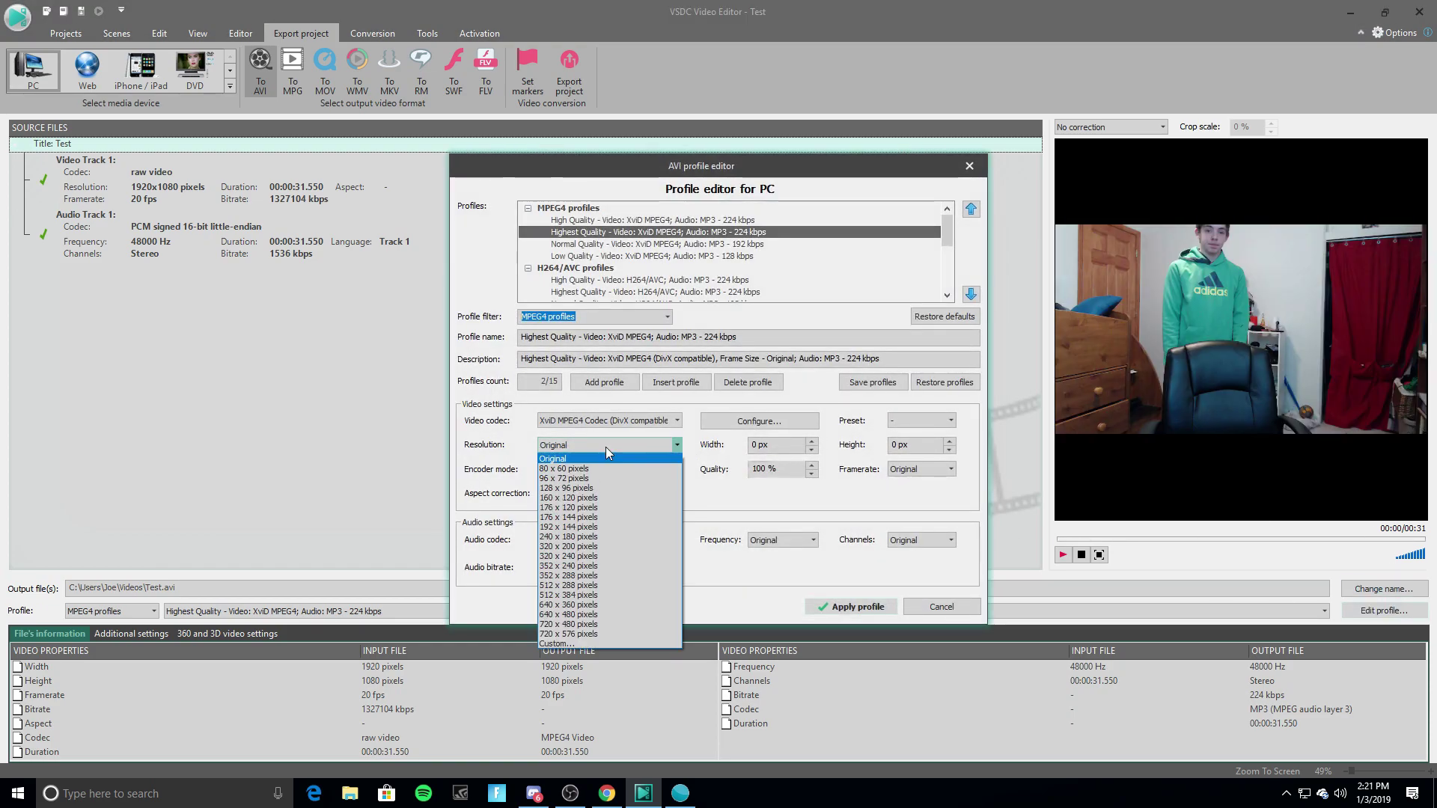
click(591, 643)
click(703, 449)
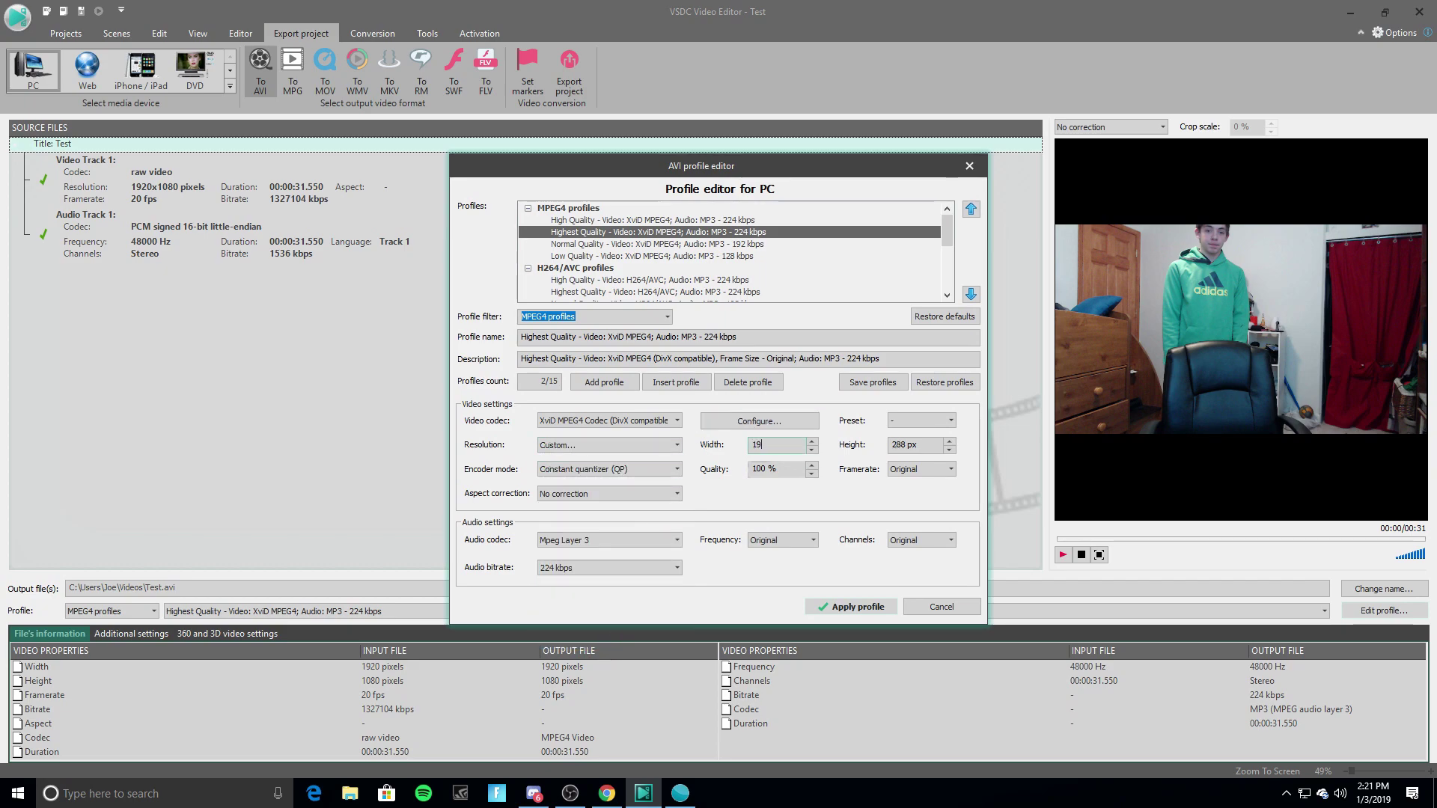
drag(935, 445, 843, 451)
key(Tab)
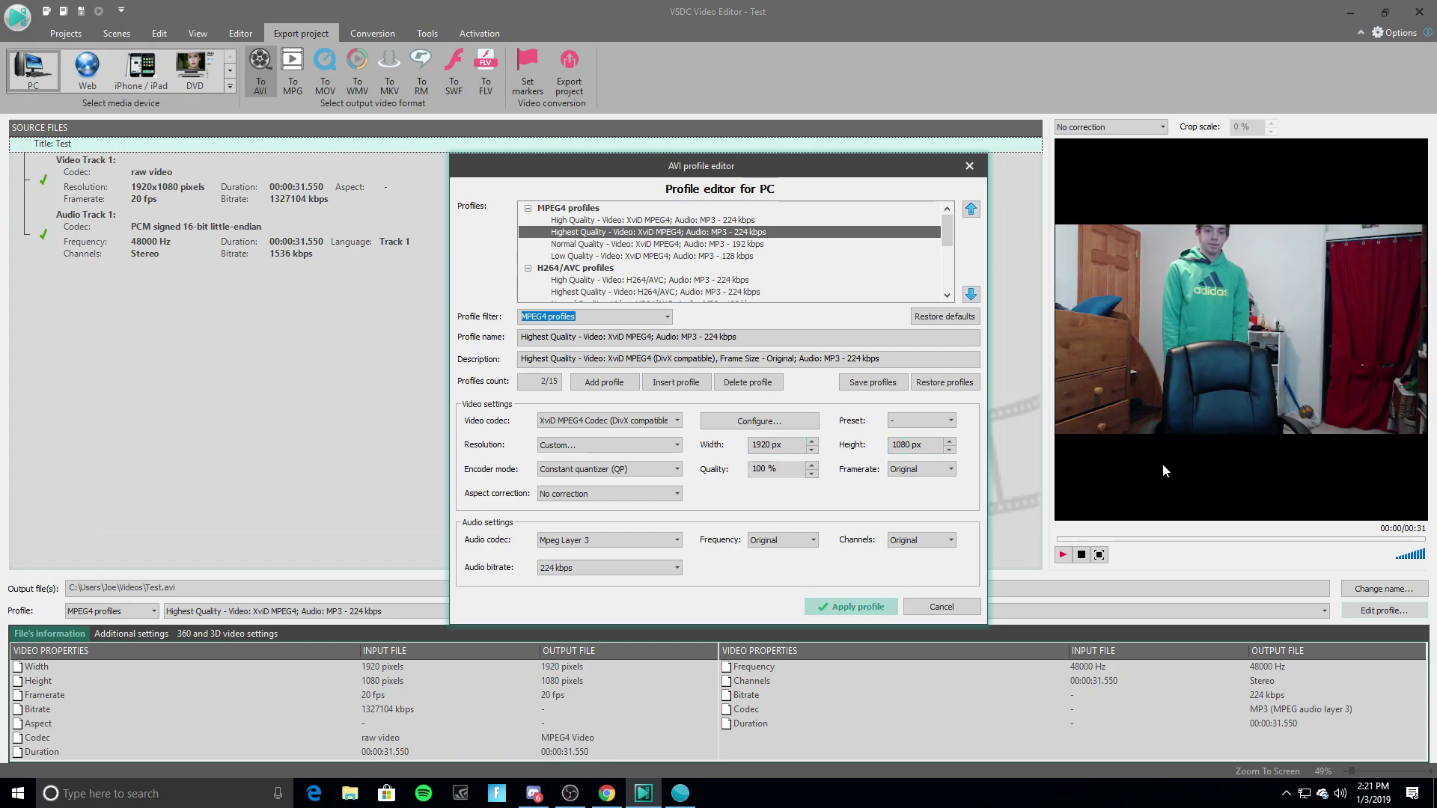
Apply the profile and export the project to Test.avi, continuing without premium features.
click(874, 607)
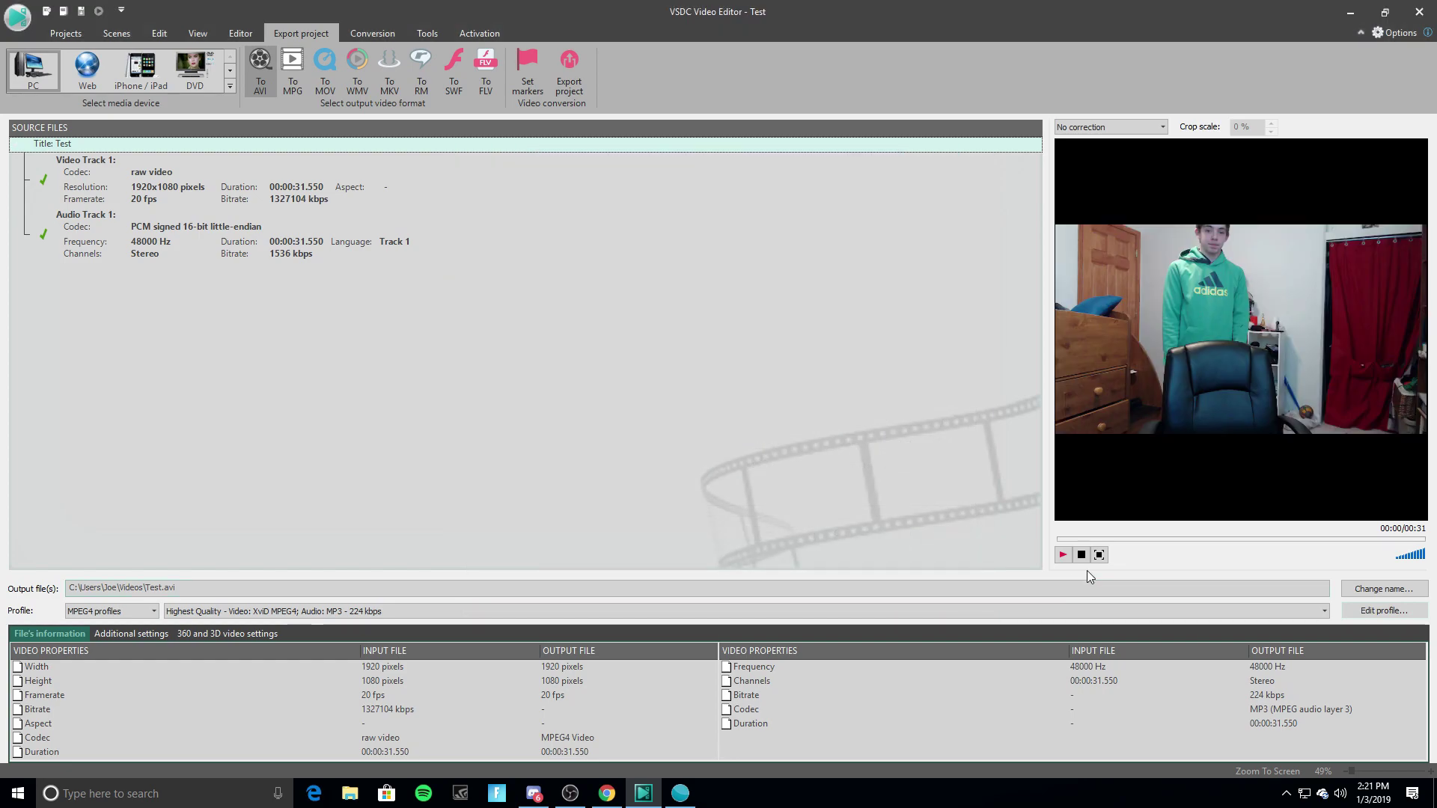
click(568, 78)
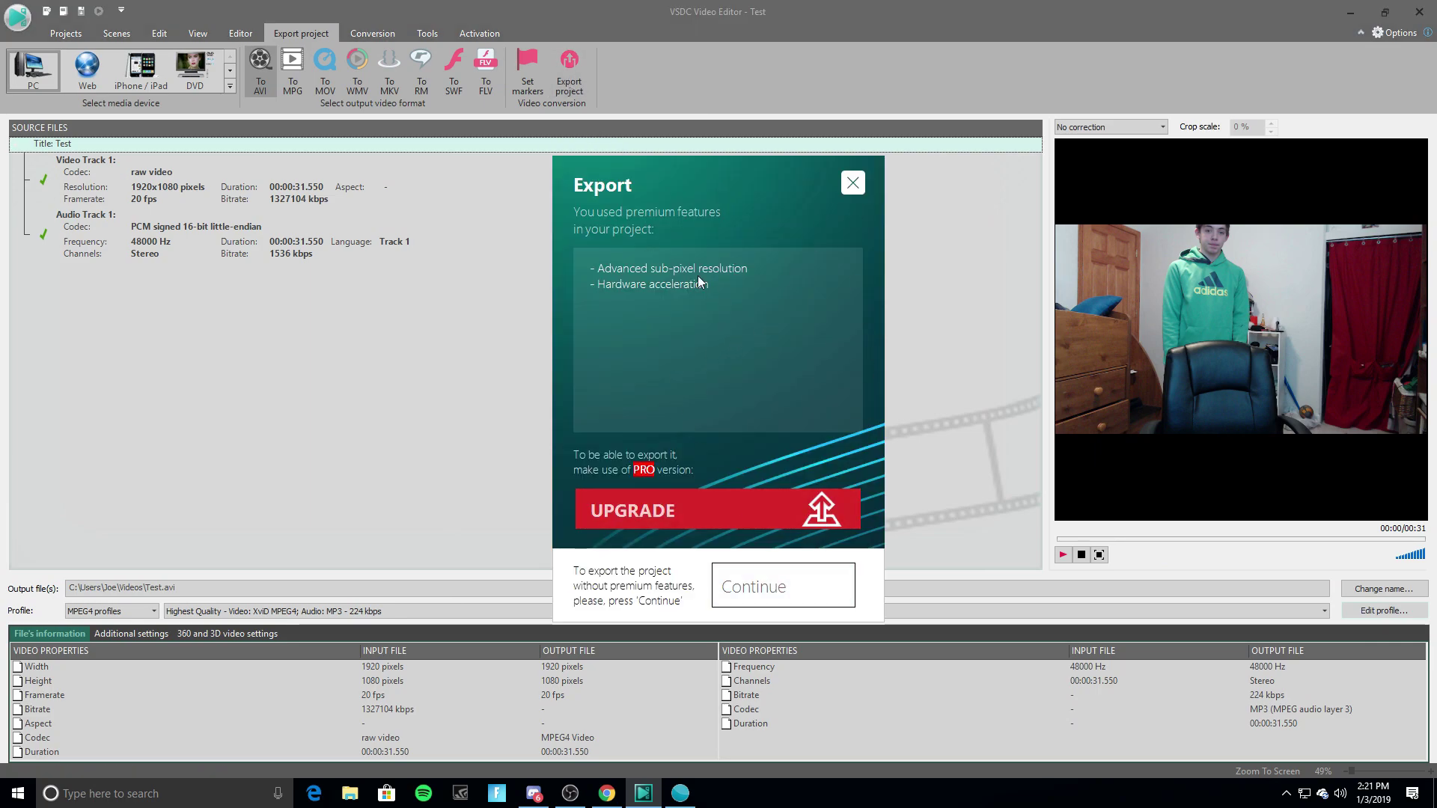
click(823, 591)
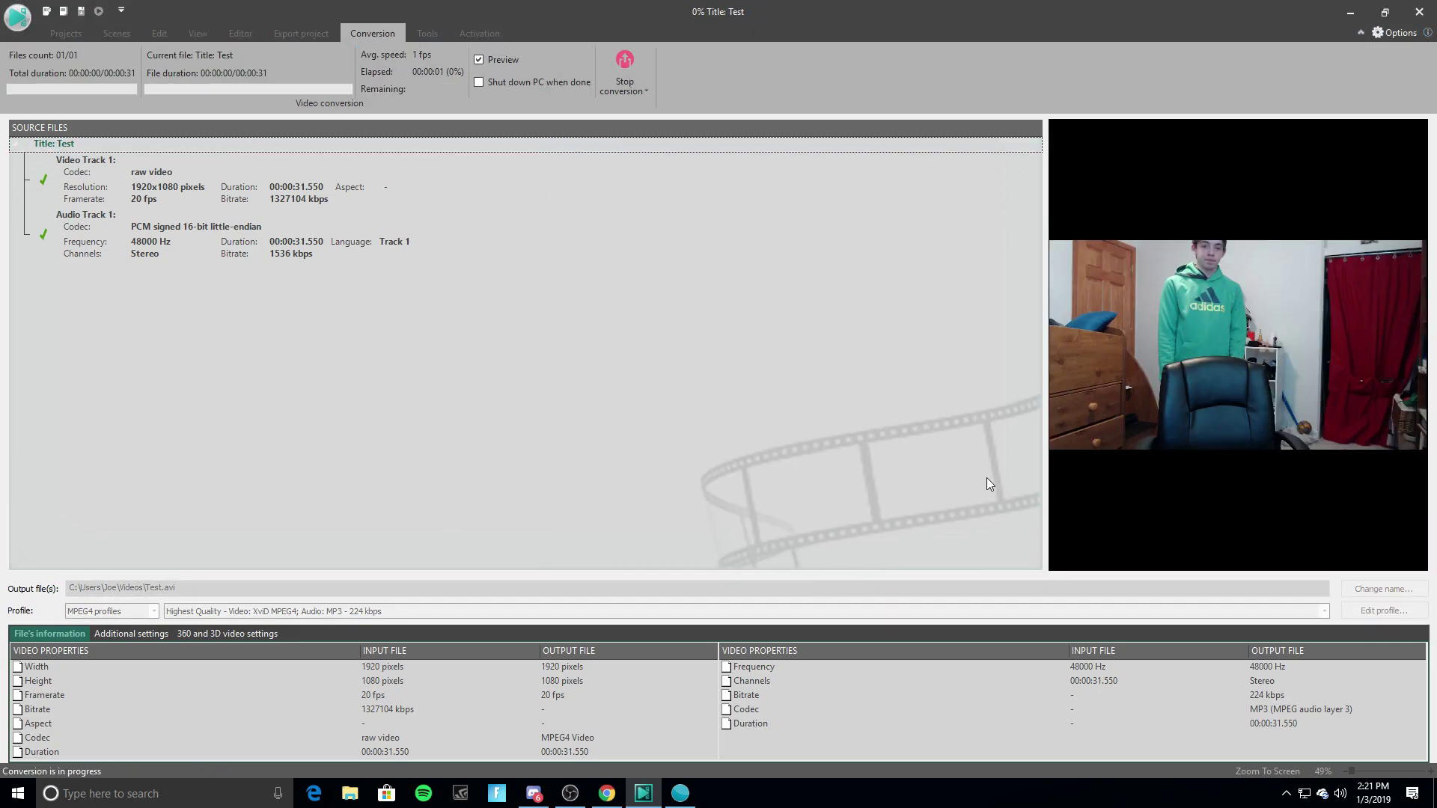